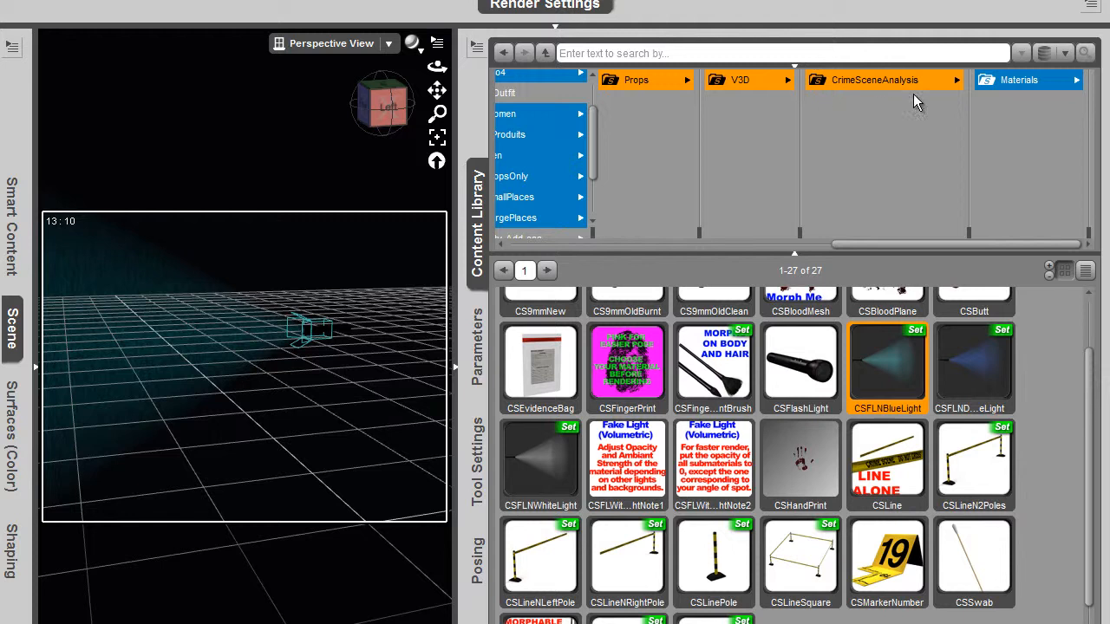
Look through the CrimeSceneAnalysis Materials folder and its MarkersNumbers subfolder, and return to the CrimeSceneAnalysis props
scroll(1085, 400, up, 2)
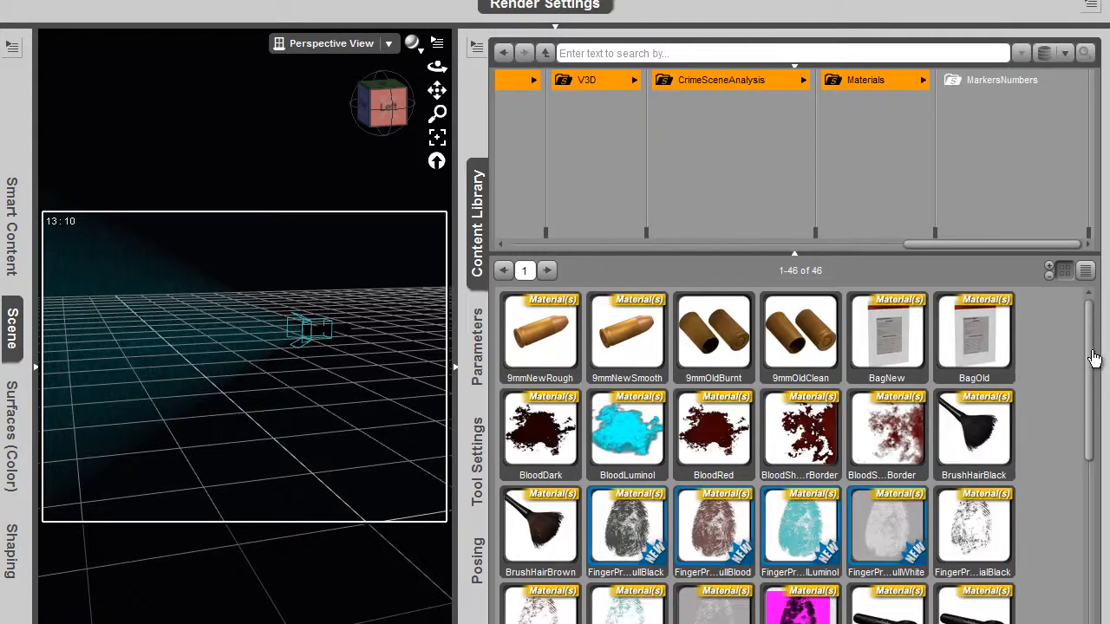
scroll(1094, 358, down, 5)
scroll(1094, 358, up, 4)
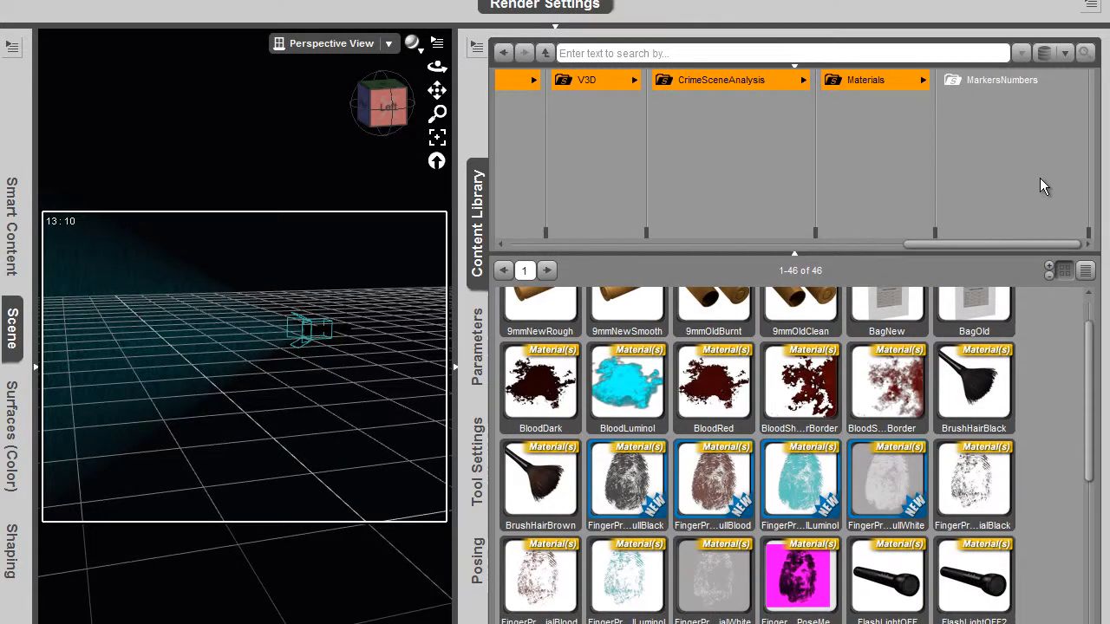
click(1034, 84)
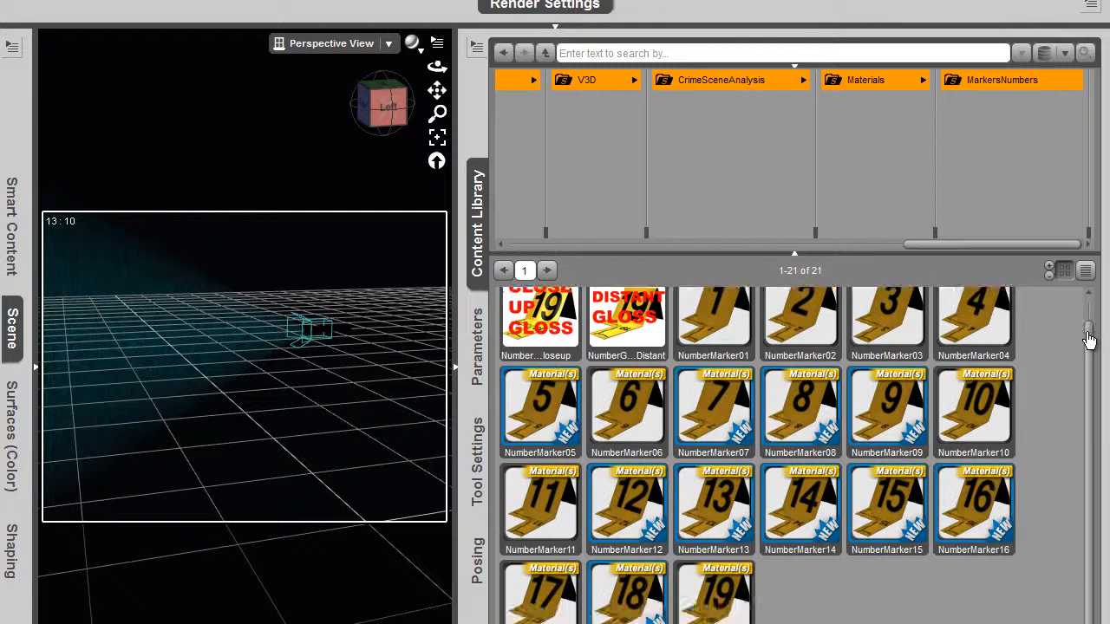
click(852, 82)
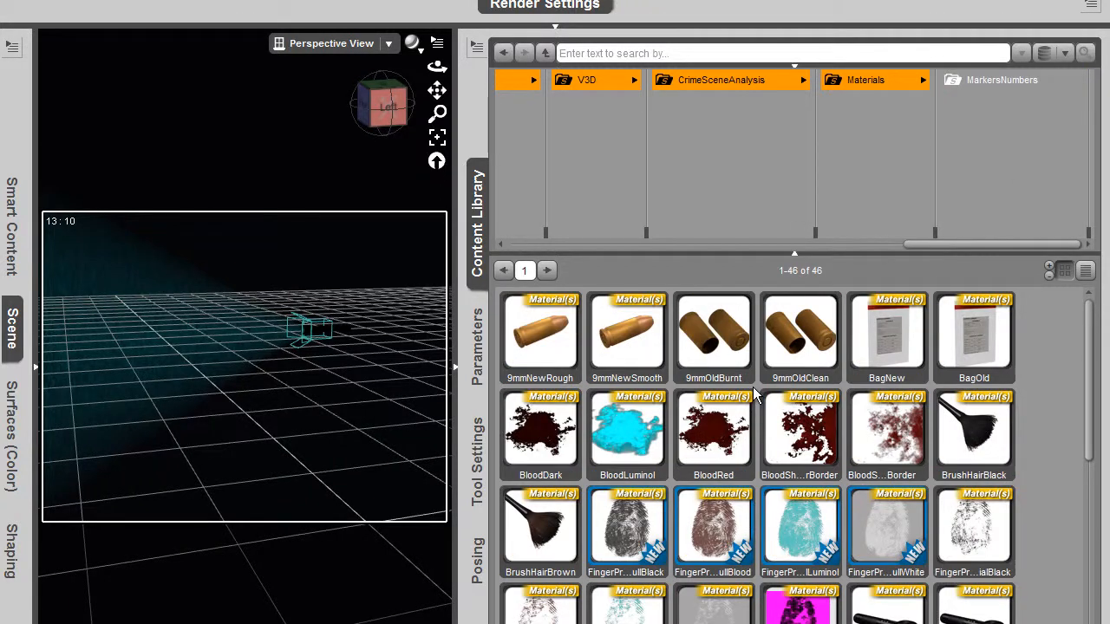
mouse_move(716, 455)
click(725, 78)
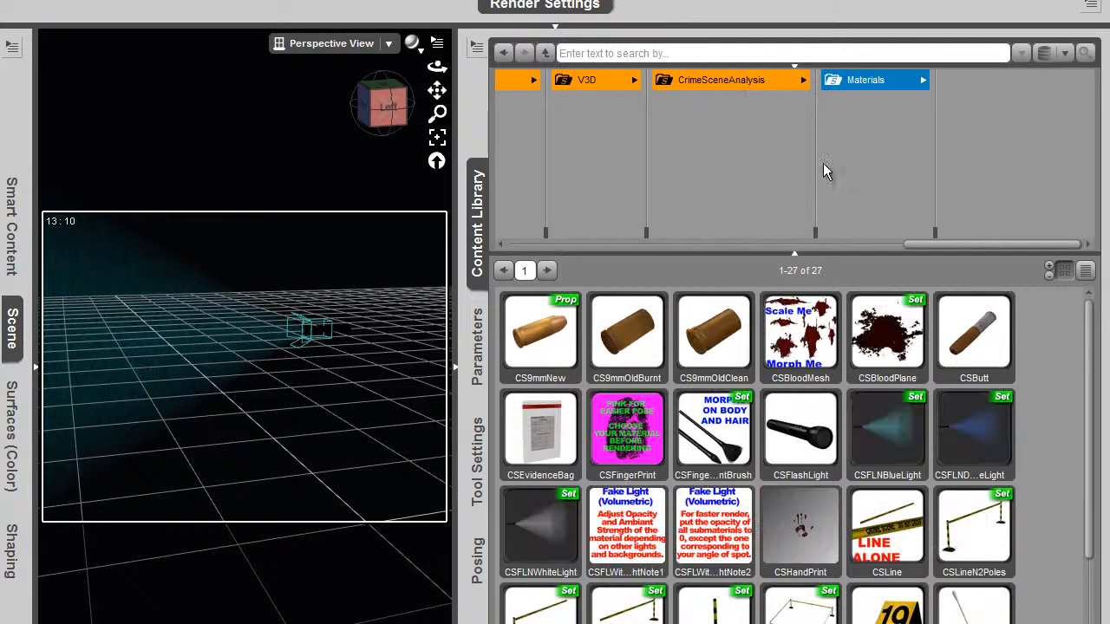
Start a new empty scene and load the CSFlashLight prop from the CrimeSceneAnalysis folder
drag(920, 244, 440, 18)
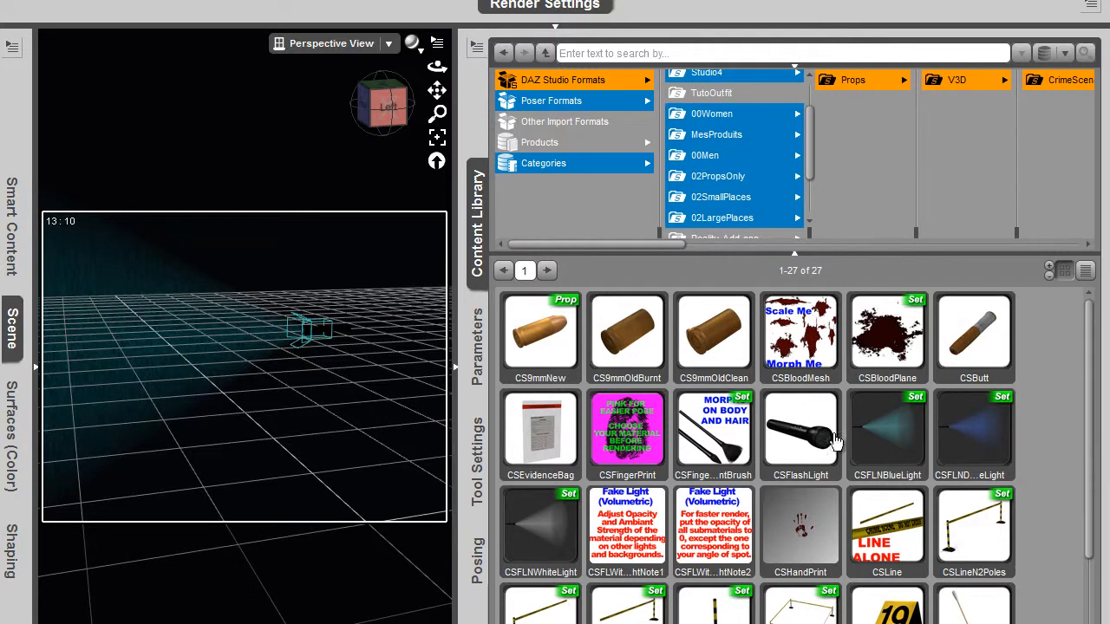
mouse_move(826, 449)
key(ctrl+n)
click(568, 332)
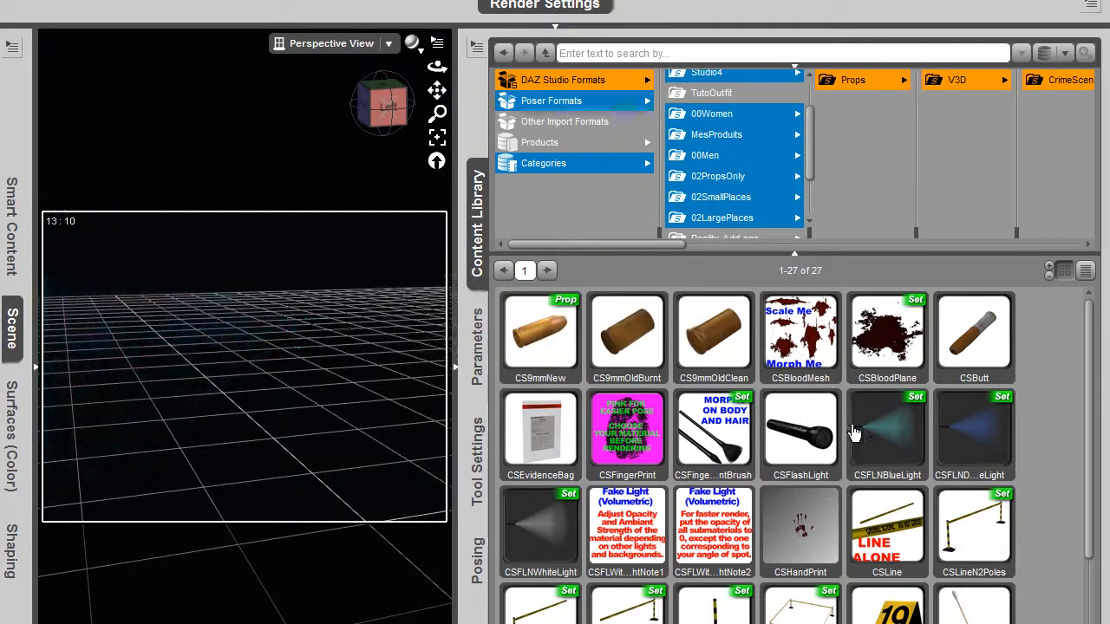
double_click(802, 430)
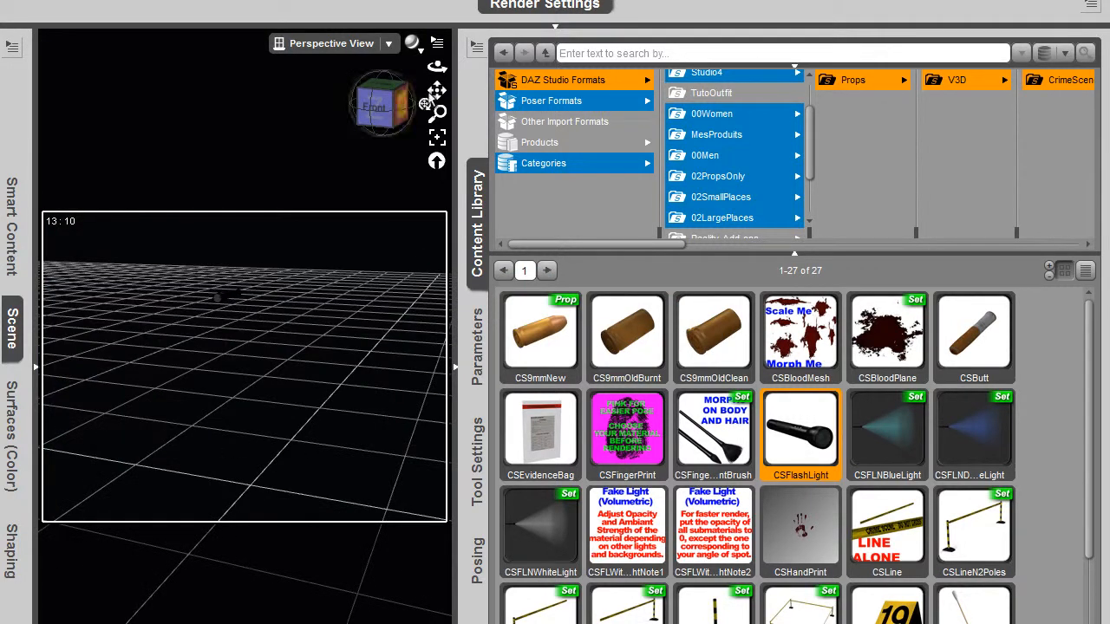
Set the viewport background colour to white
click(412, 43)
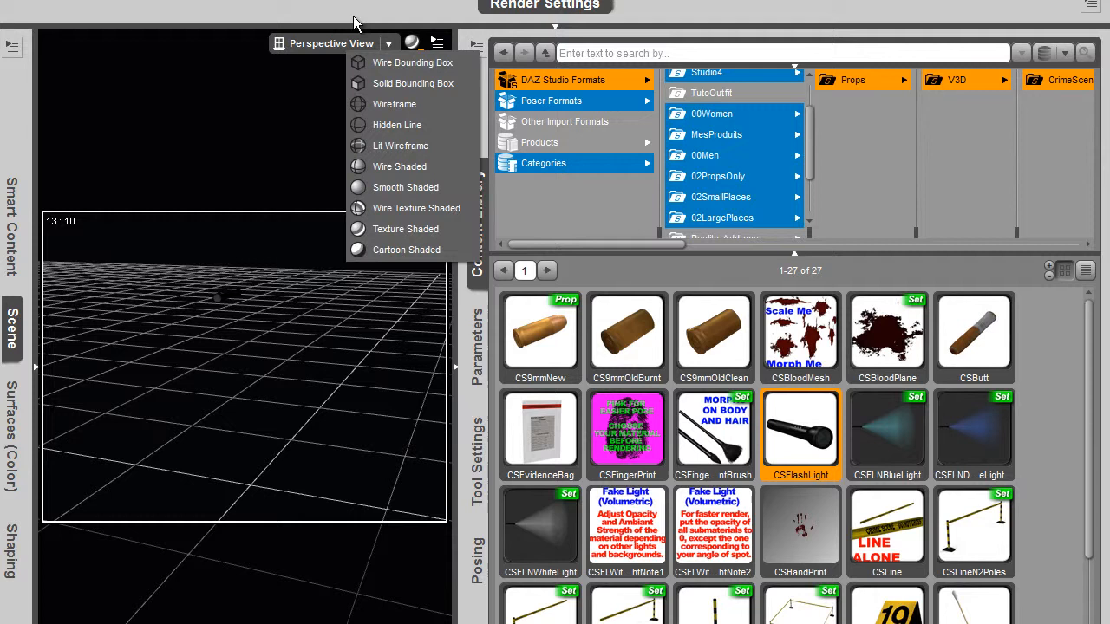
click(437, 44)
click(423, 92)
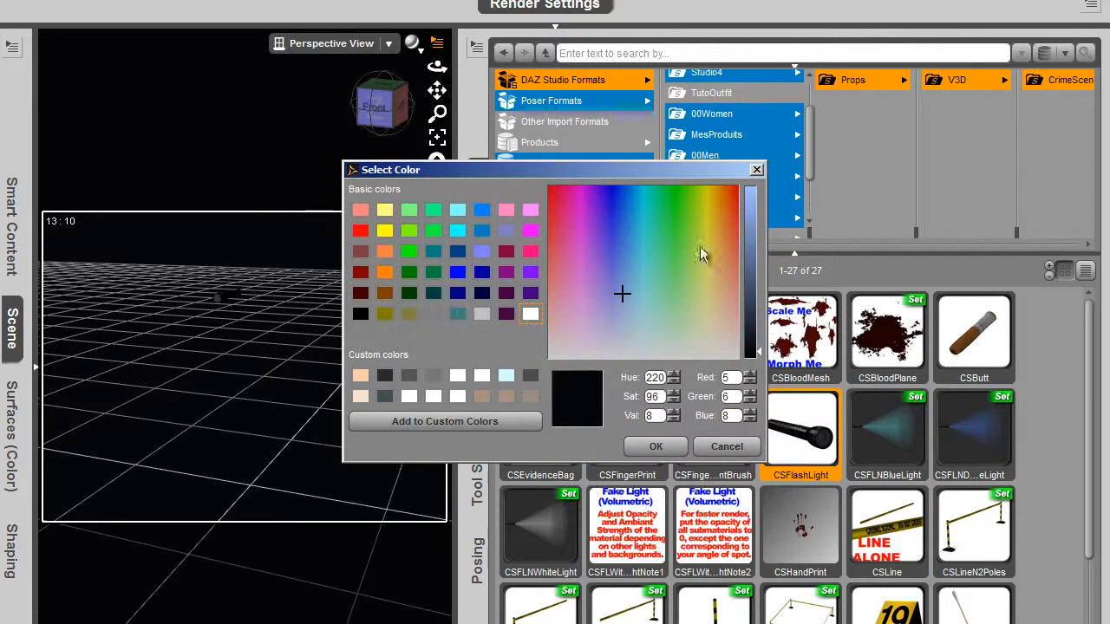
click(617, 356)
click(755, 188)
click(648, 442)
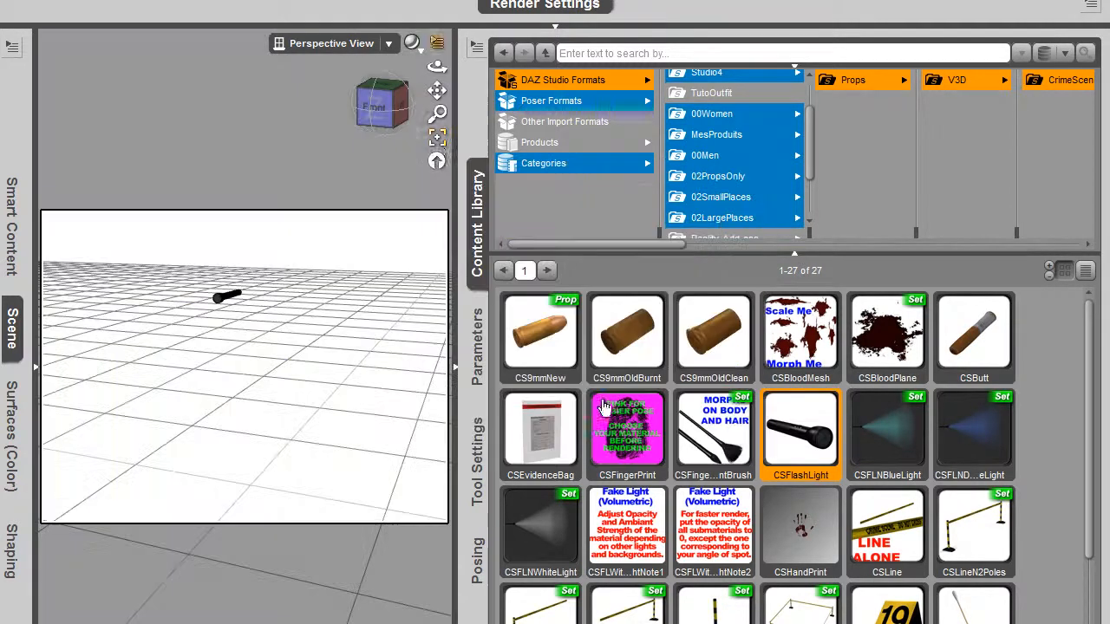
Apply the FlashLightONBlue material from the CrimeSceneAnalysis Materials folder to the flashlight
click(436, 137)
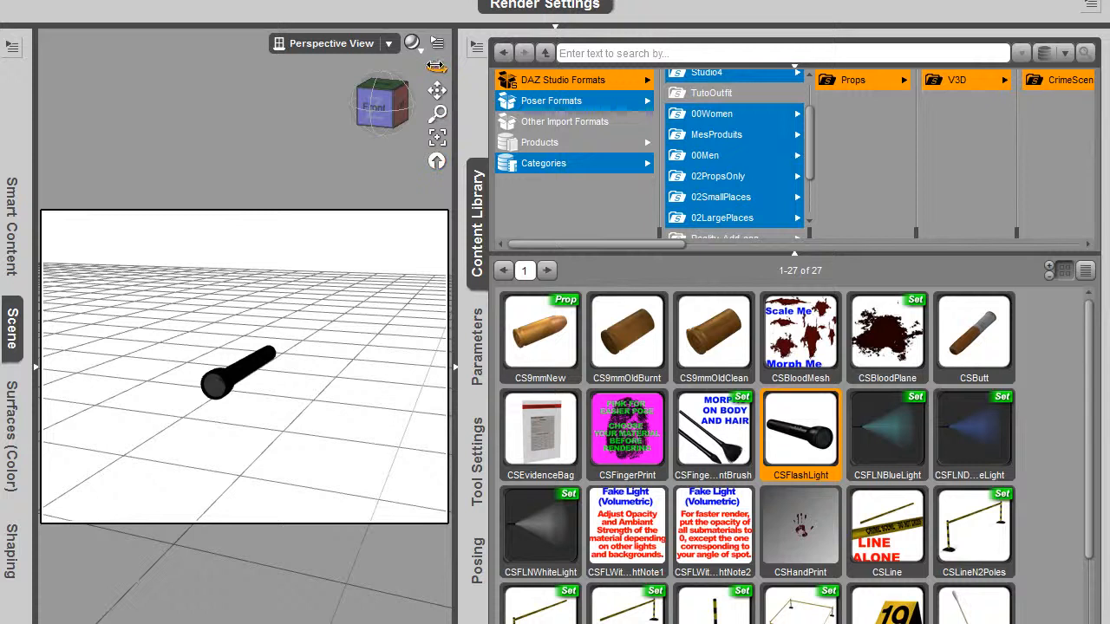
drag(437, 67, 734, 62)
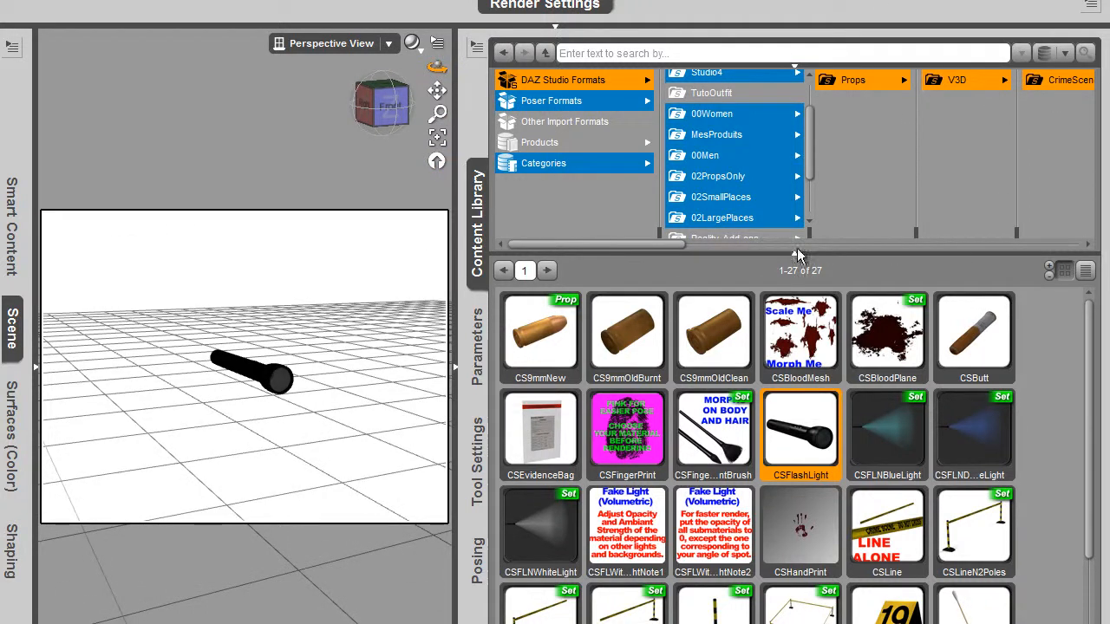
drag(620, 247, 937, 229)
click(970, 87)
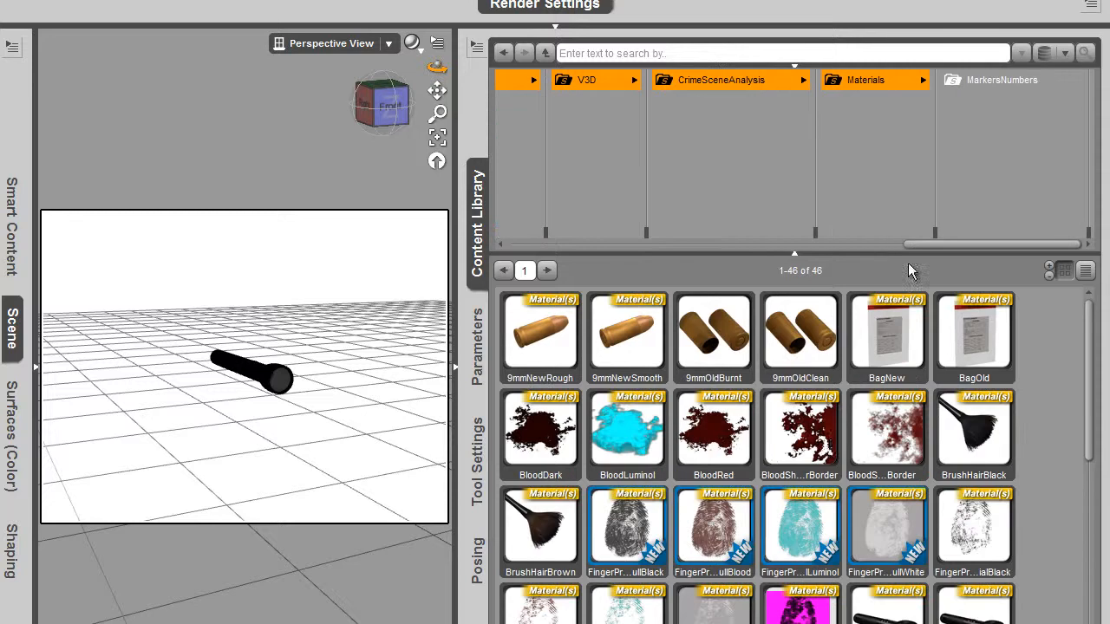
scroll(828, 438, down, 4)
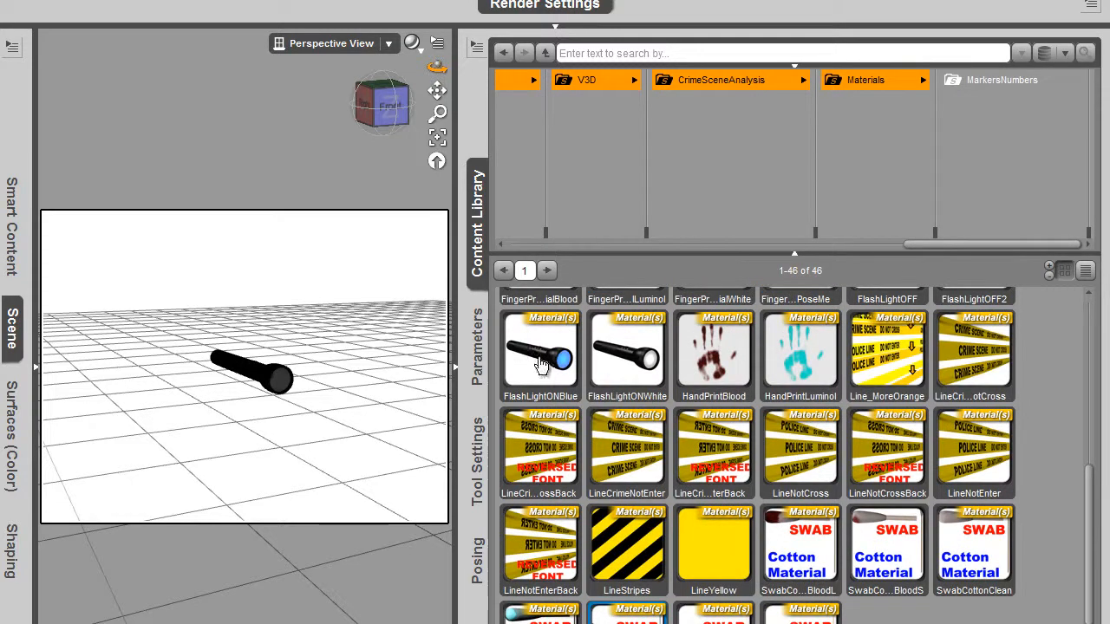
double_click(538, 359)
click(554, 339)
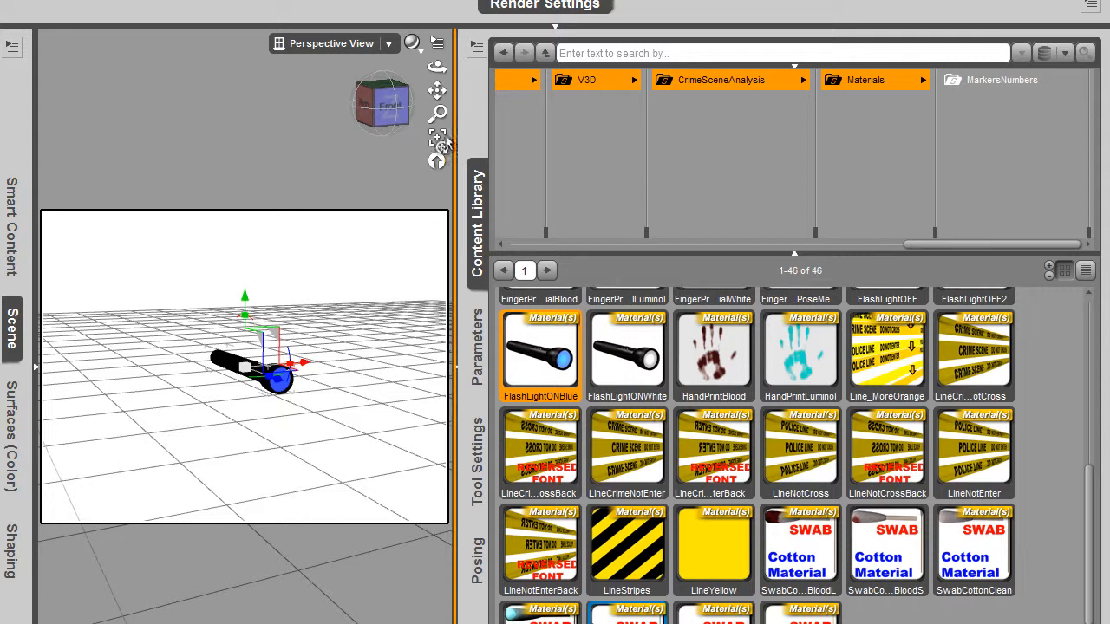
Enlarge the viewport by hiding the content library and spot-render the area around the blue-lit flashlight
click(454, 369)
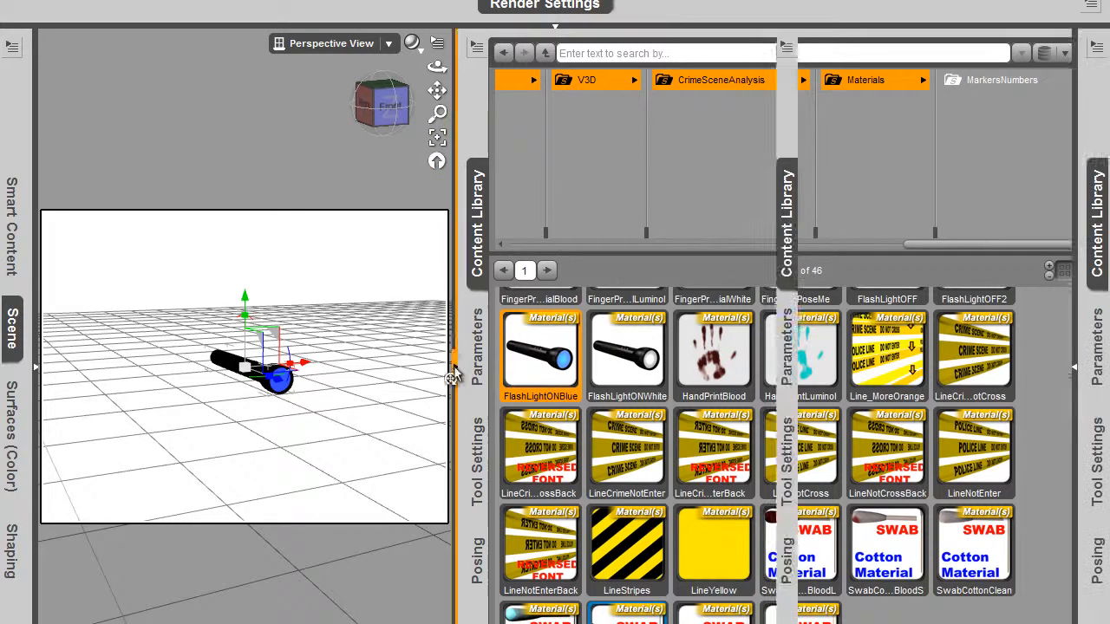
click(642, 205)
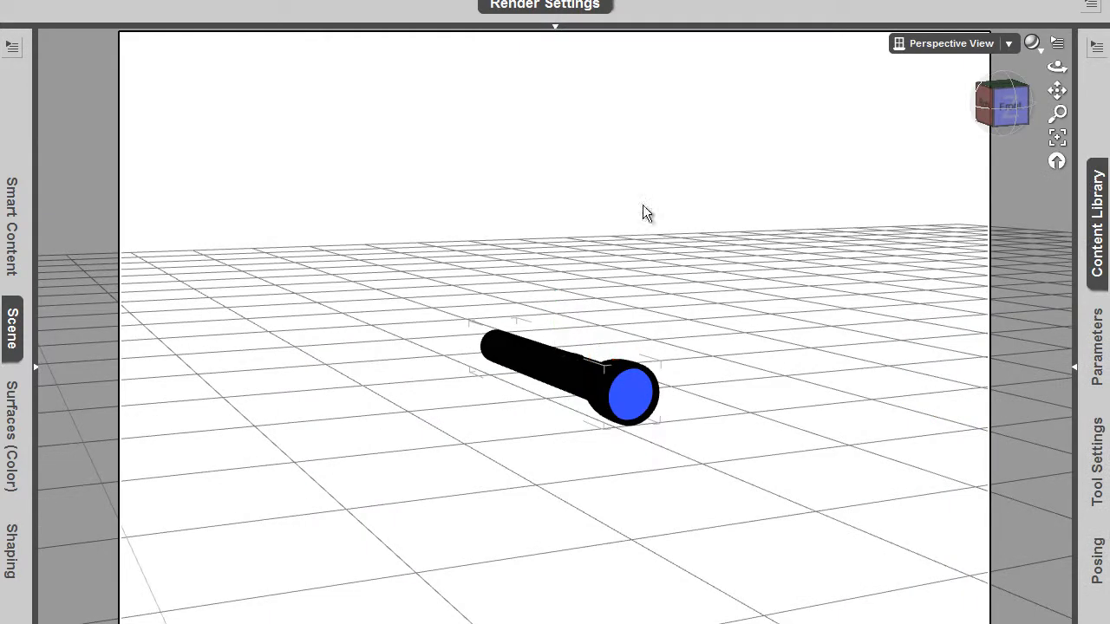
drag(480, 265, 451, 239)
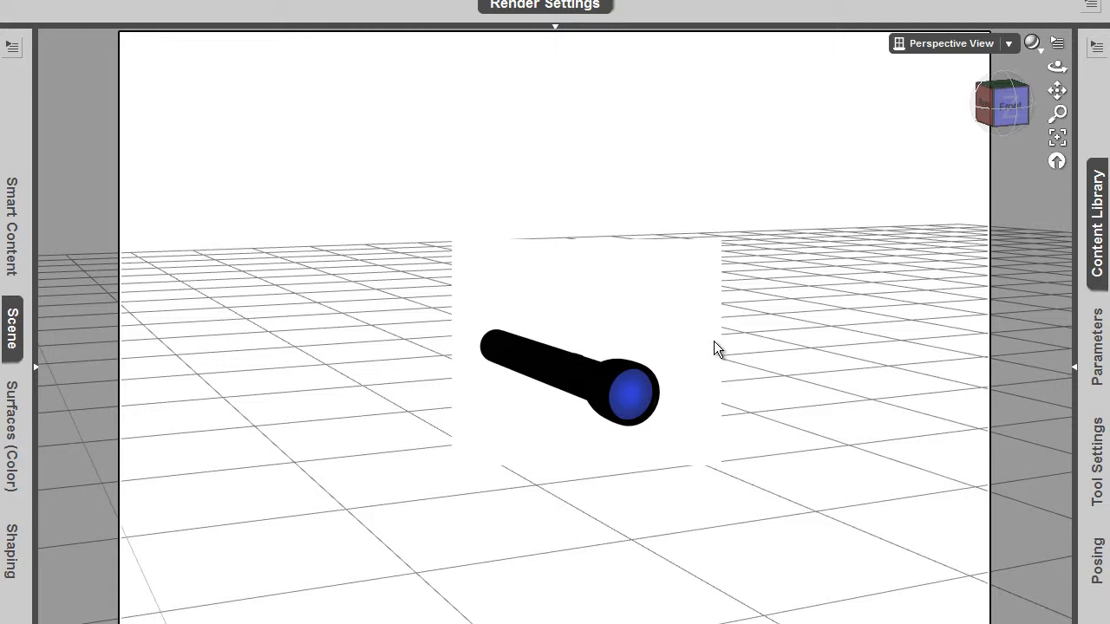
Apply the FlashLightONWhite material to the flashlight and spot-render the area around it in the enlarged viewport
click(1075, 369)
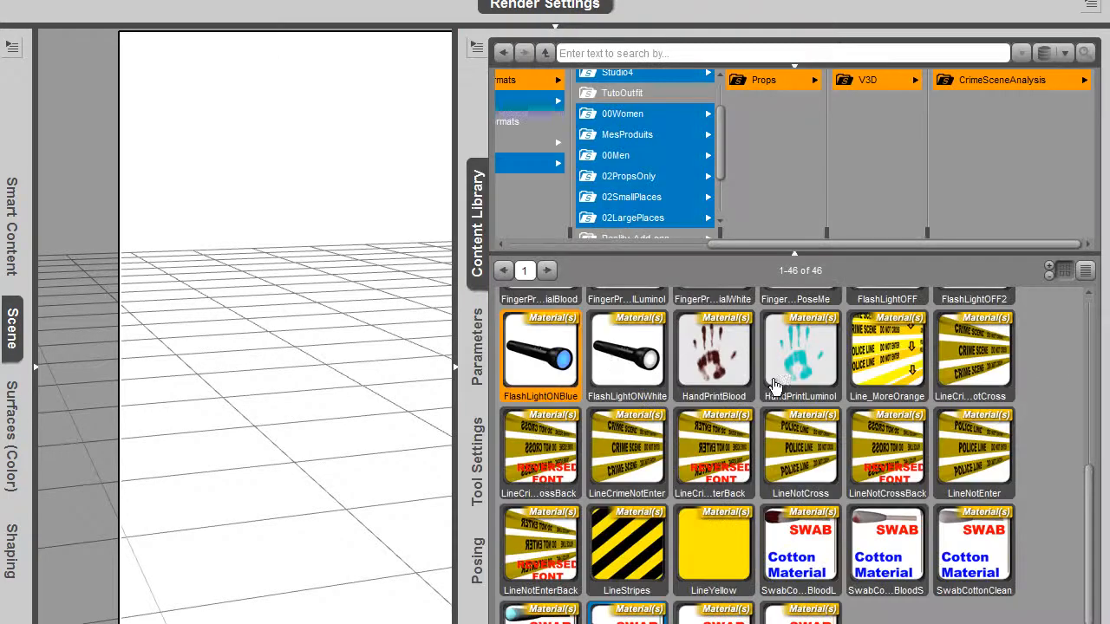
click(459, 367)
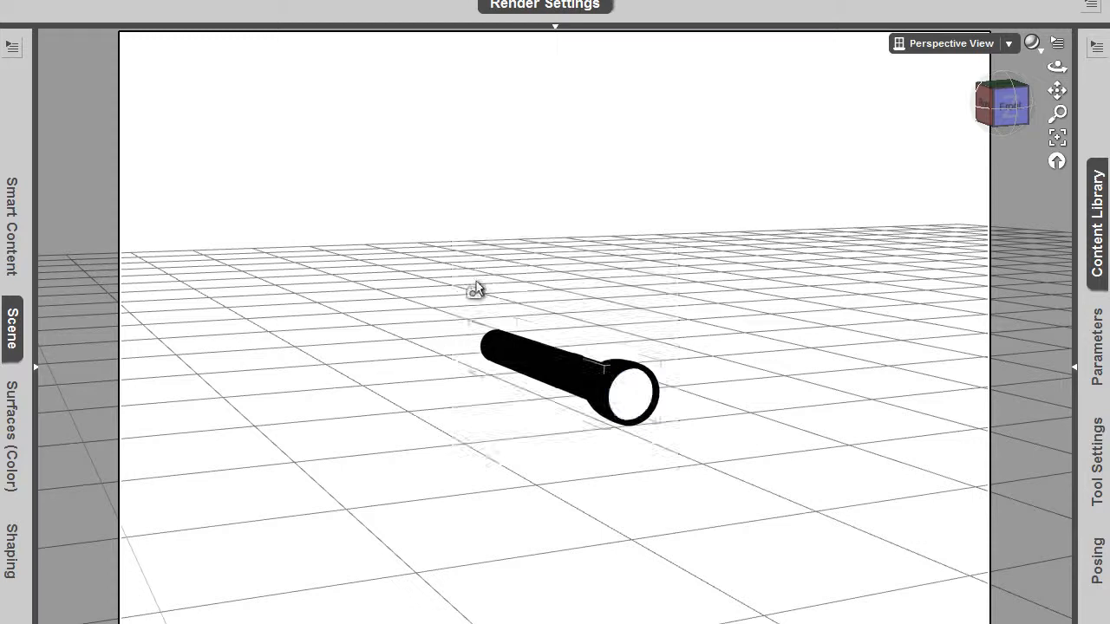
drag(400, 244, 678, 496)
Reopen the CrimeSceneAnalysis props in the content library and delete the flashlight from the scene
scroll(800, 484, down, 4)
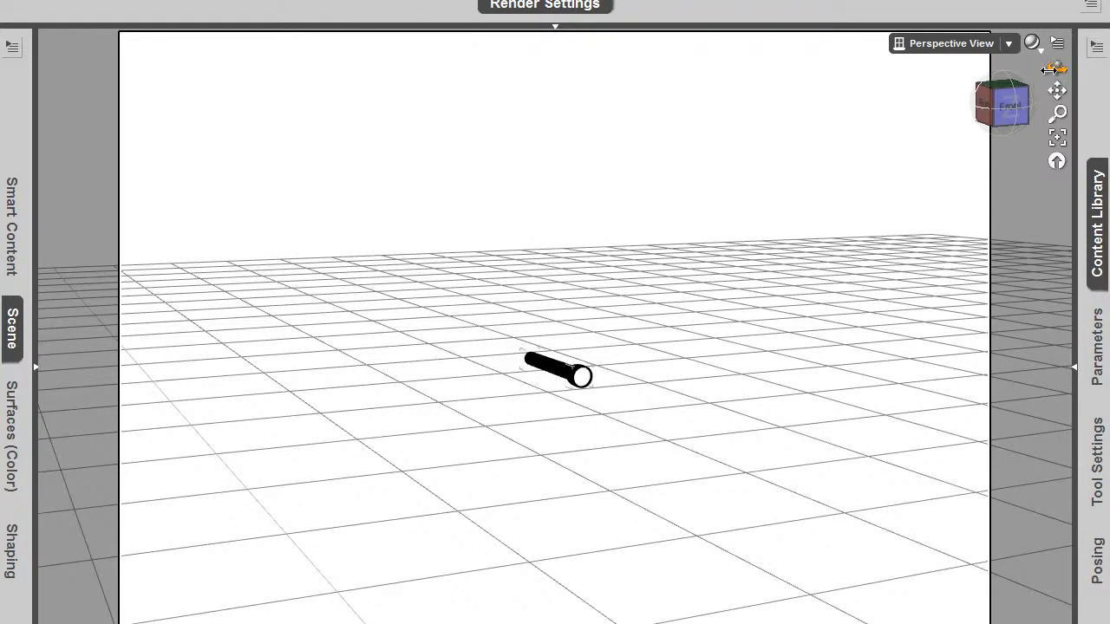
drag(1056, 68, 999, 58)
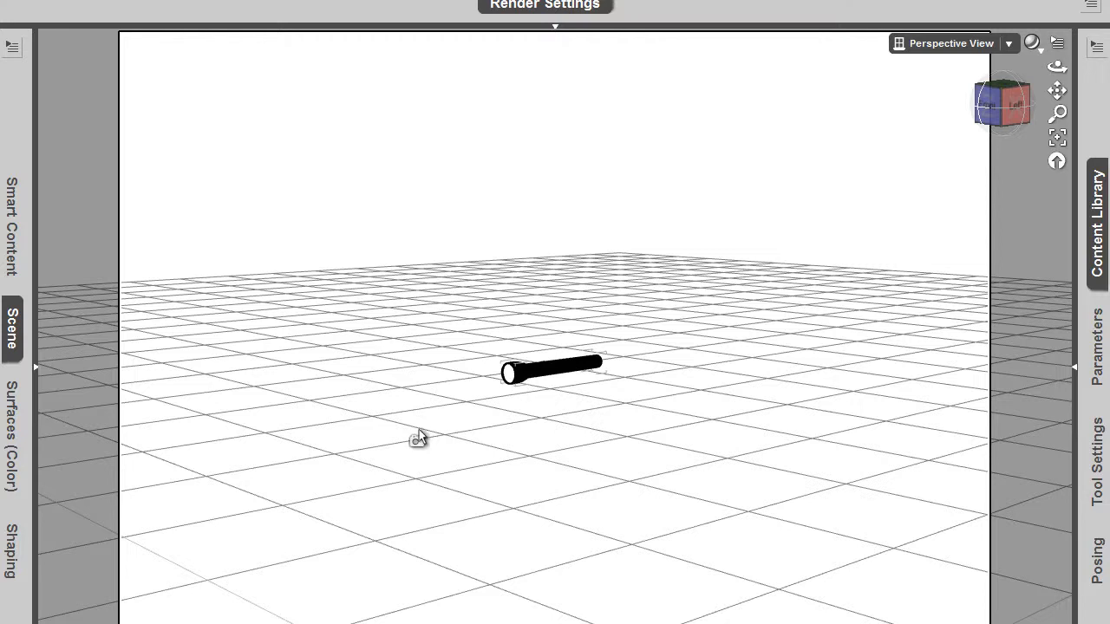
drag(1057, 66, 865, 215)
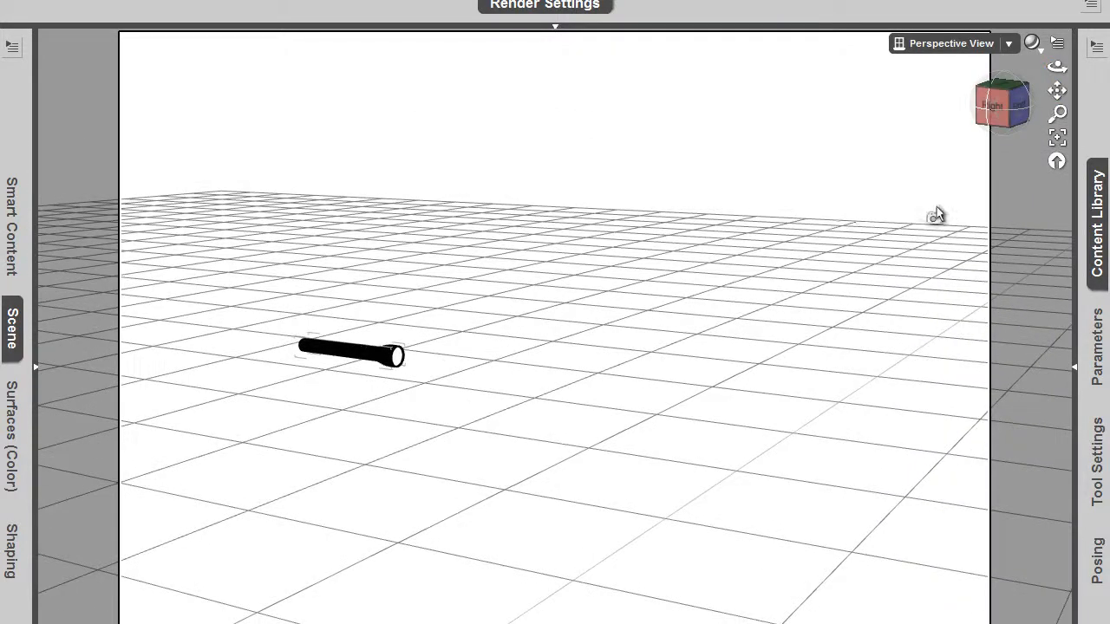
click(1073, 369)
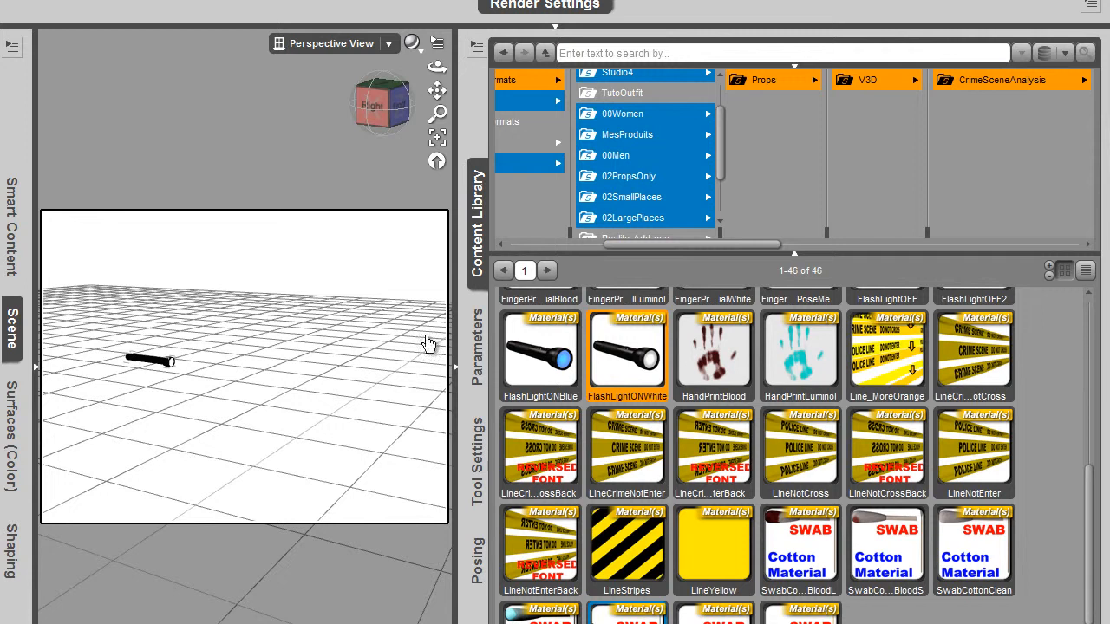
click(875, 81)
click(991, 80)
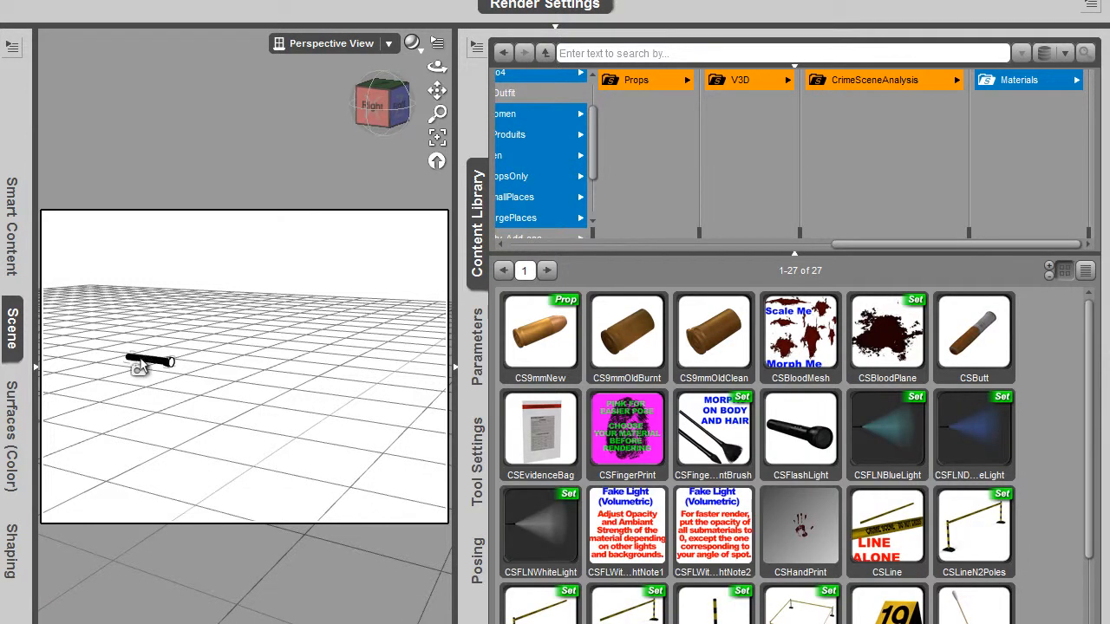
key(Delete)
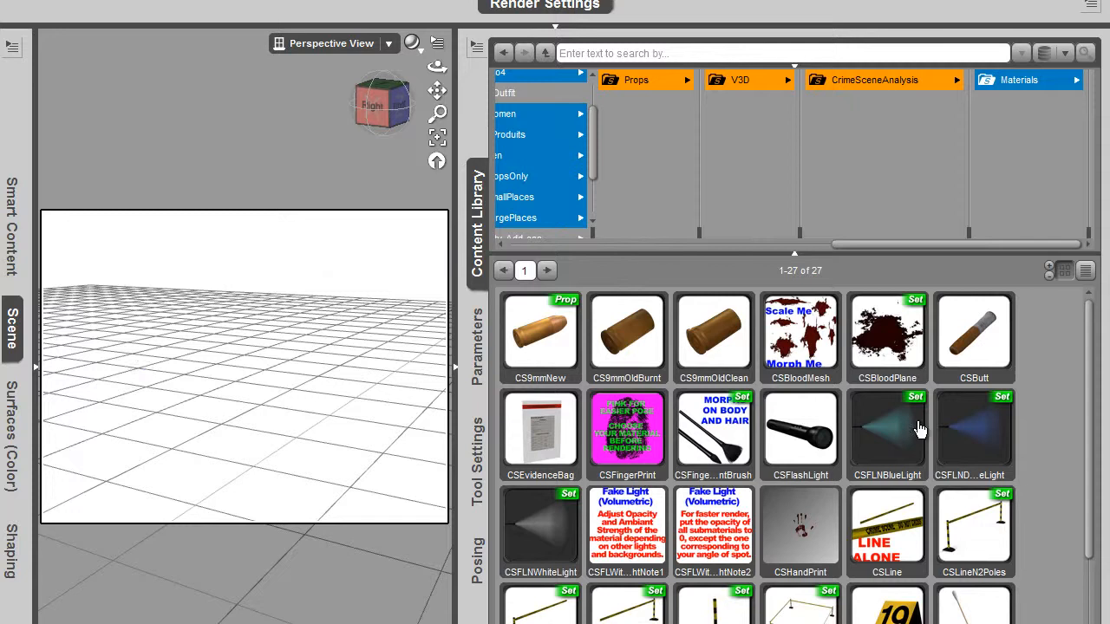
Load the darker blue CSFLND...eLight set and display its flashlight and beam from the right side in a wider viewport
double_click(988, 433)
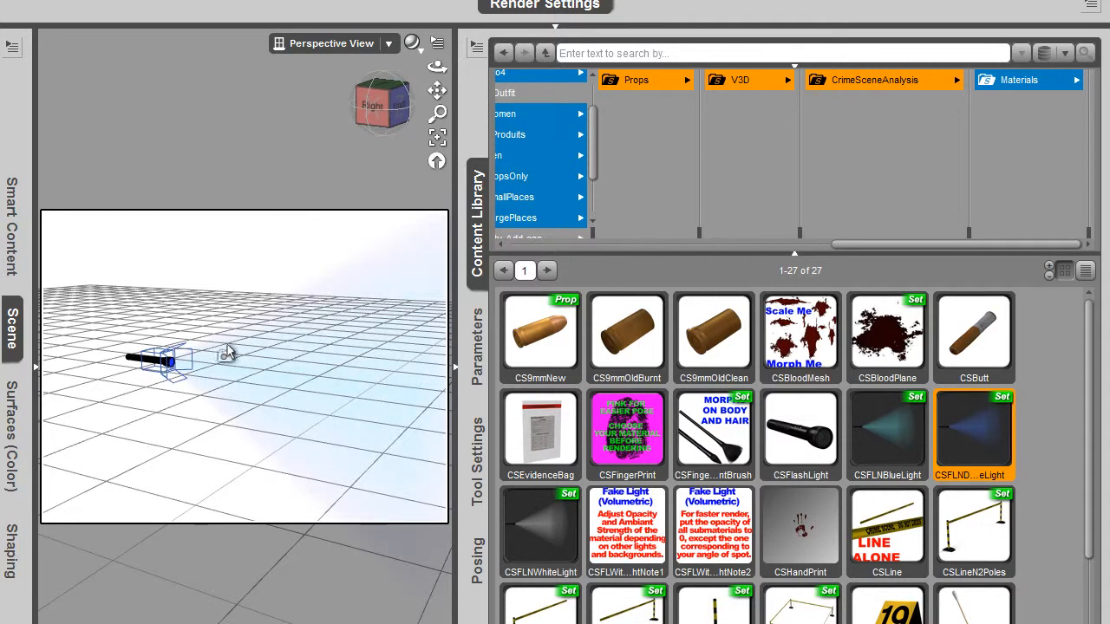
drag(437, 67, 436, 97)
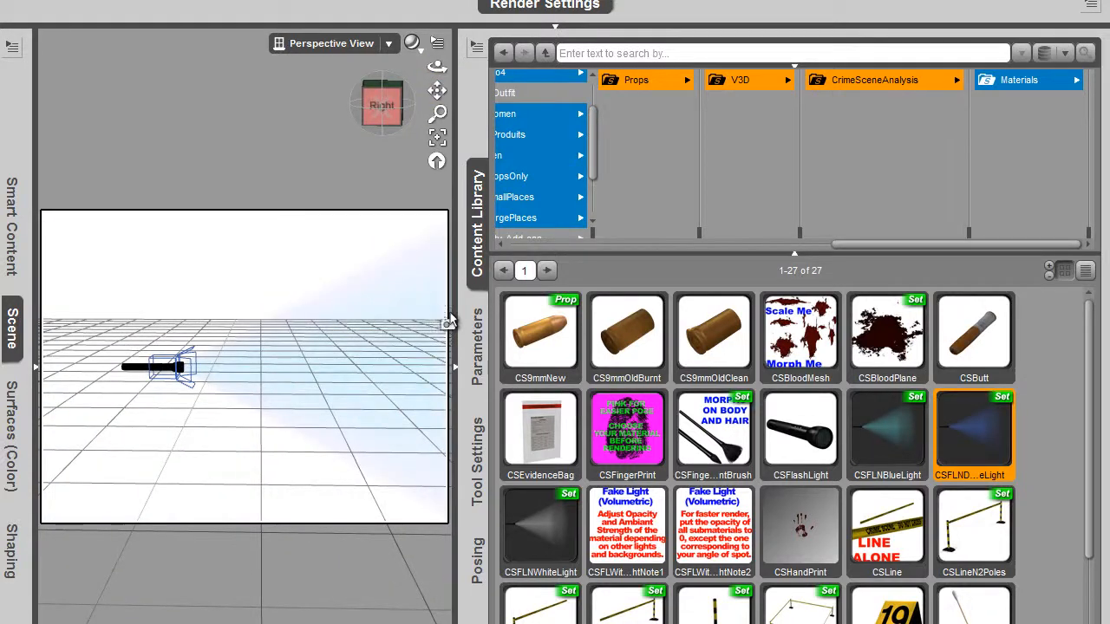
drag(449, 321, 713, 304)
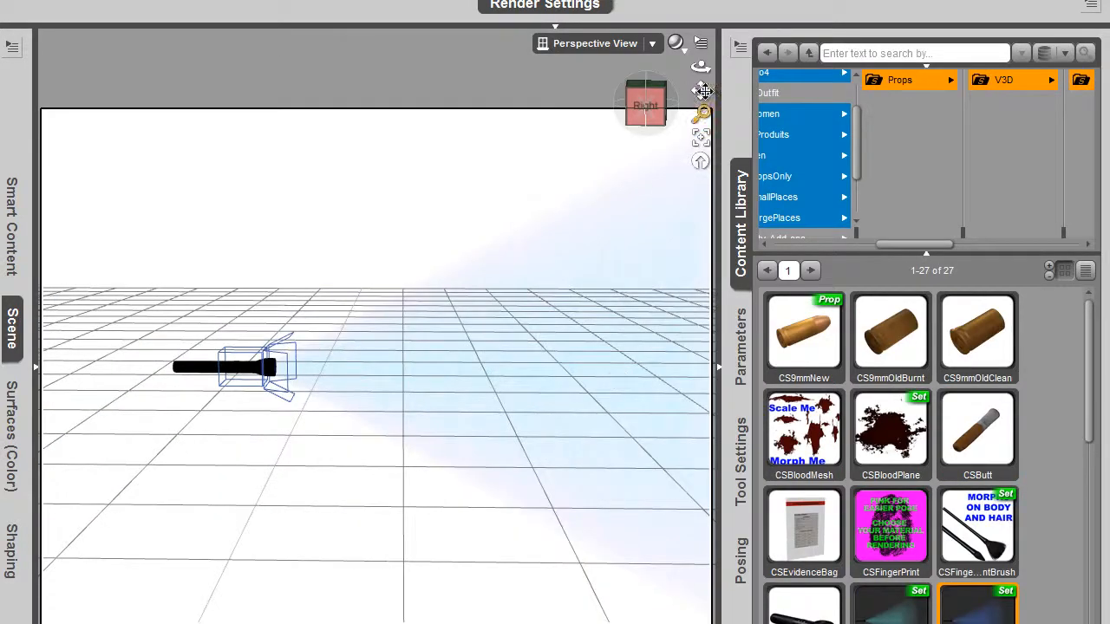
drag(703, 91, 690, 74)
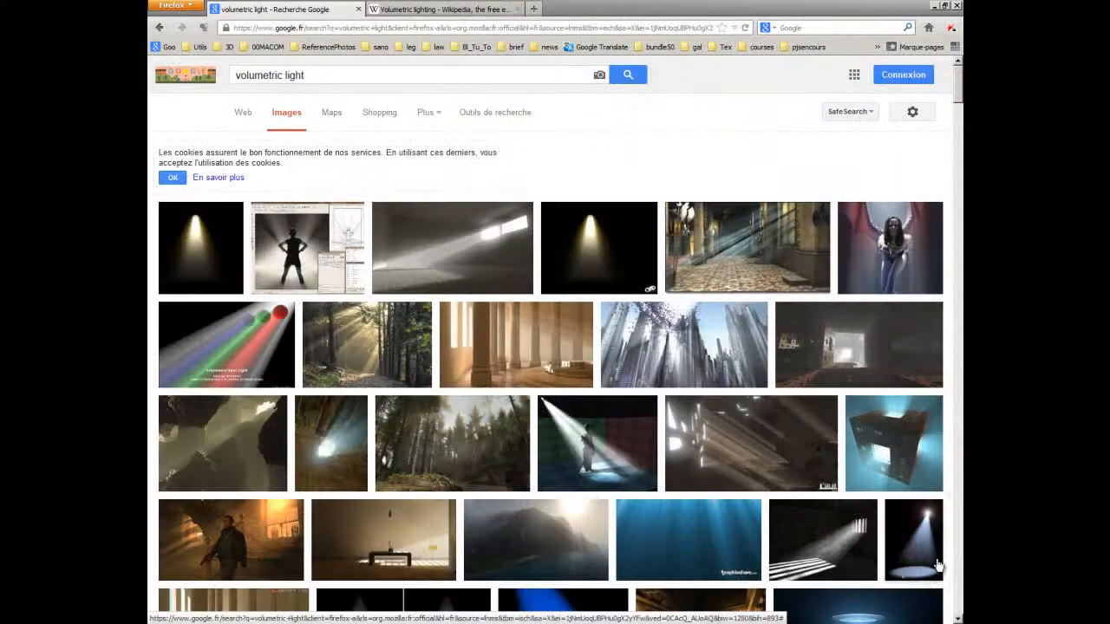
Switch to Firefox and examine the Google image results for "volumetric light"
mouse_move(936, 566)
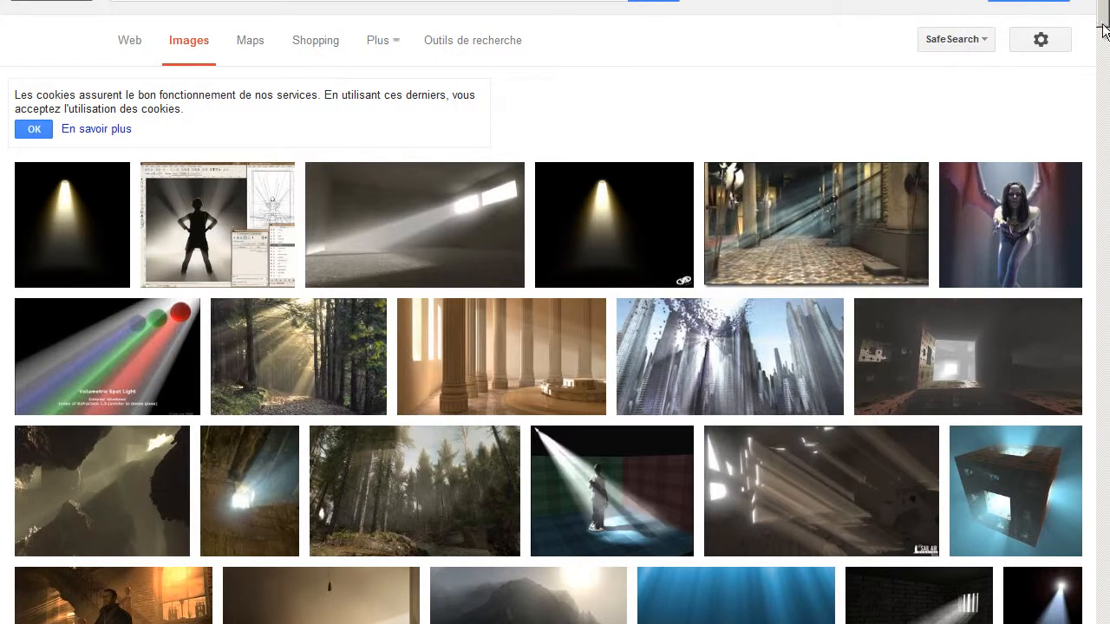
drag(1103, 24, 1105, 87)
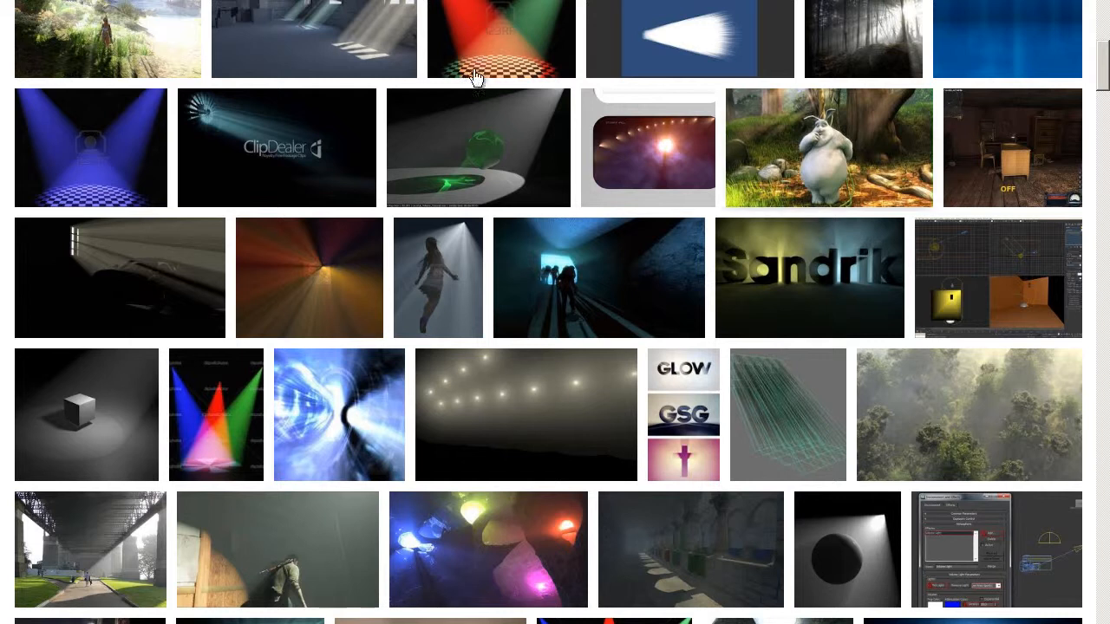
drag(1103, 77, 1103, 197)
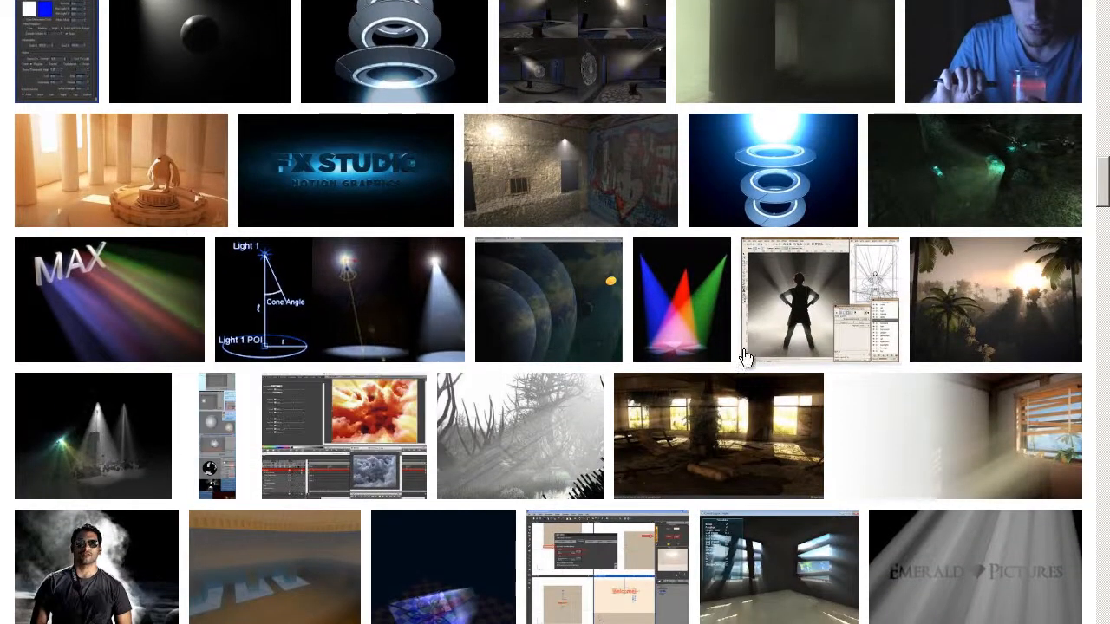
mouse_move(572, 302)
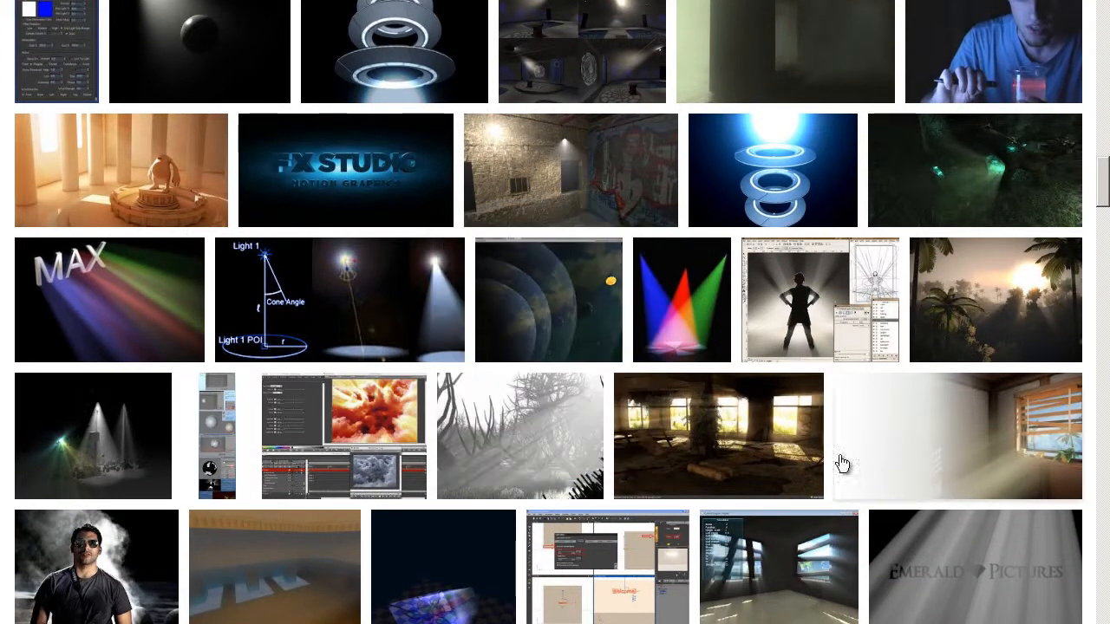
Browse further volumetric light image examples, comparing window rays, forest sunbeams and coloured spotlight cones
drag(1103, 193, 1103, 204)
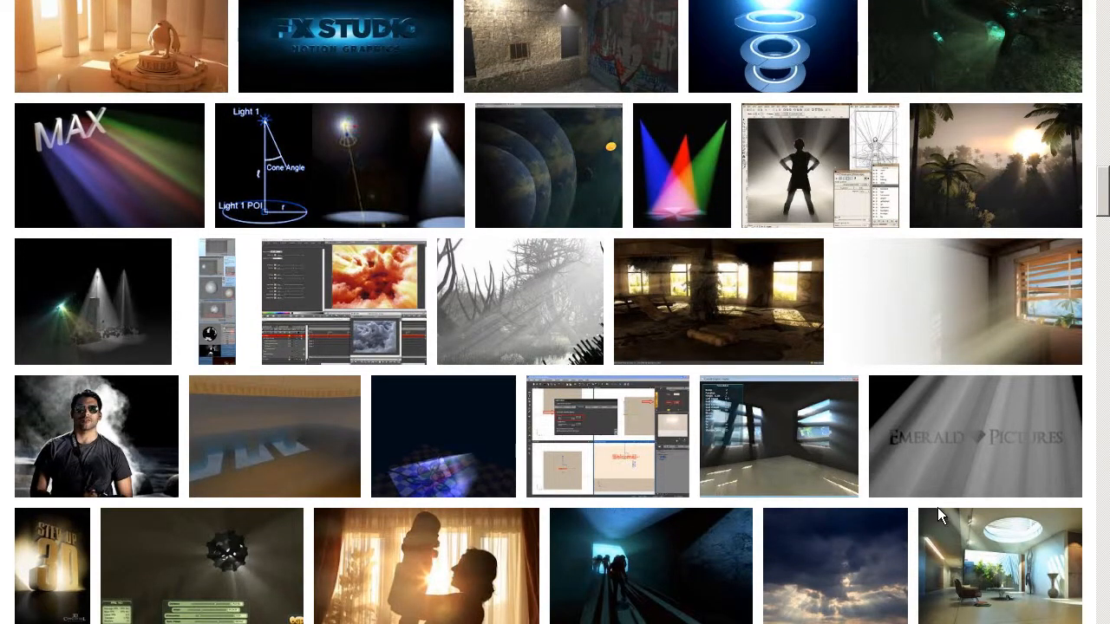
mouse_move(939, 512)
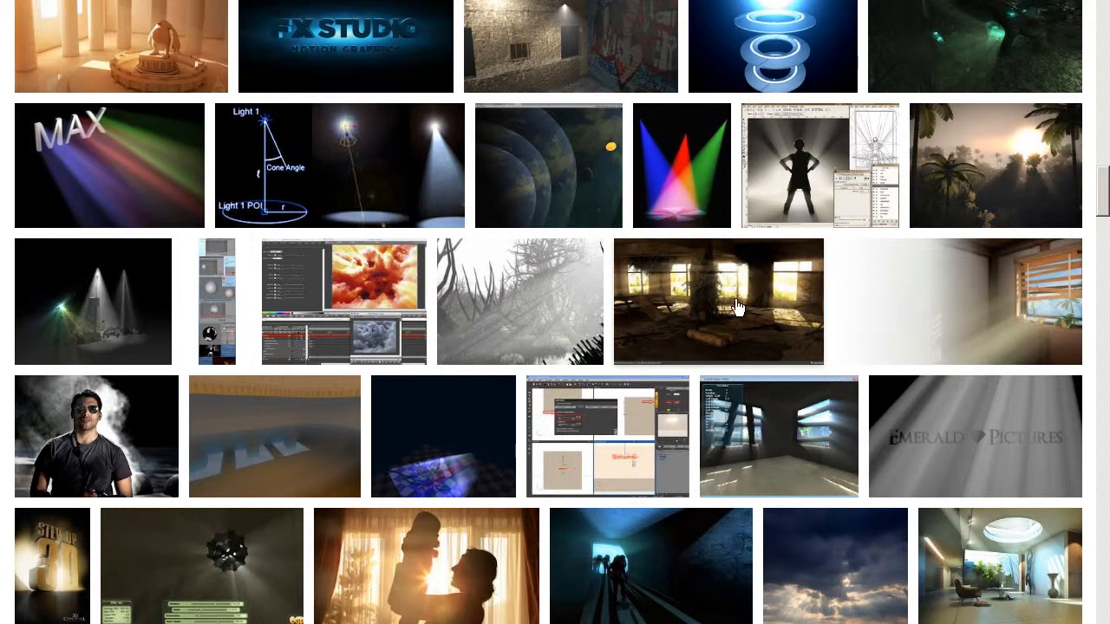
mouse_move(753, 272)
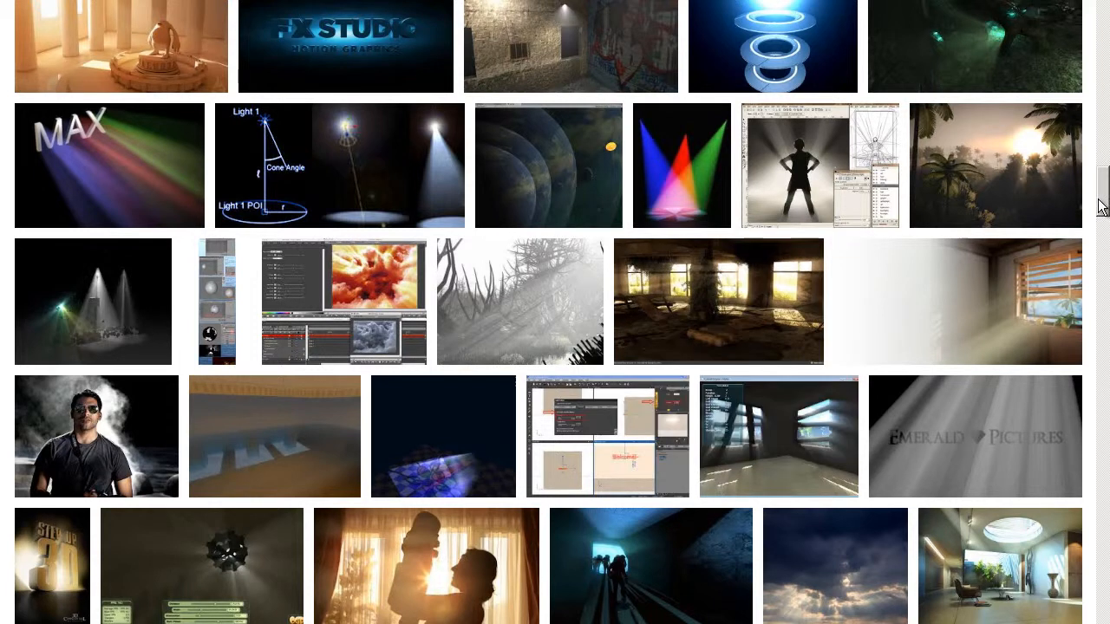
drag(1101, 206, 1101, 27)
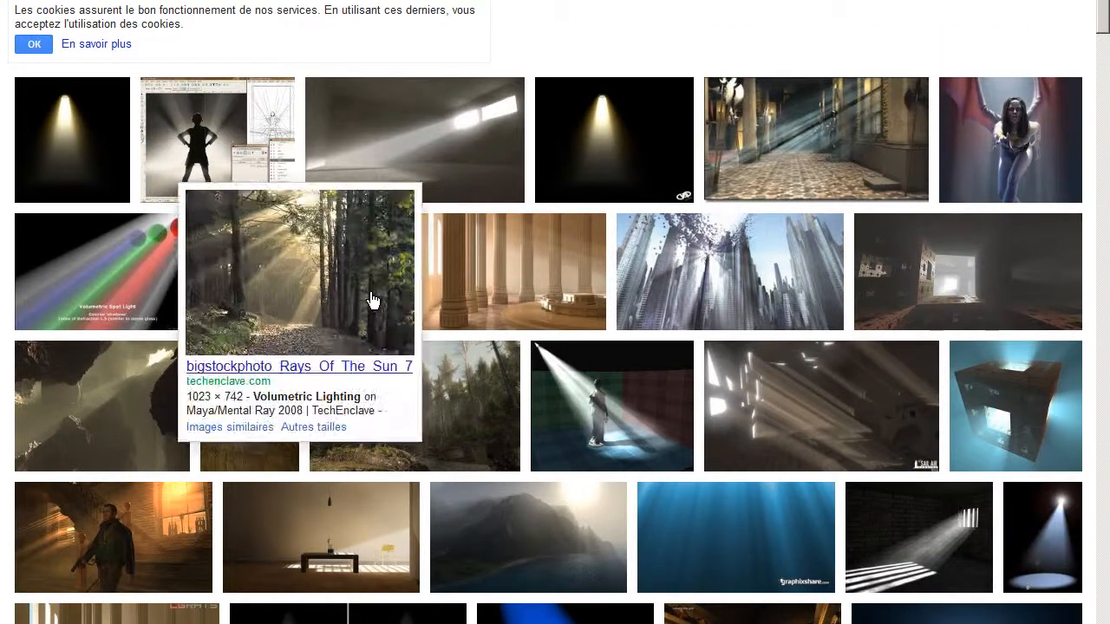
scroll(616, 305, down, 2)
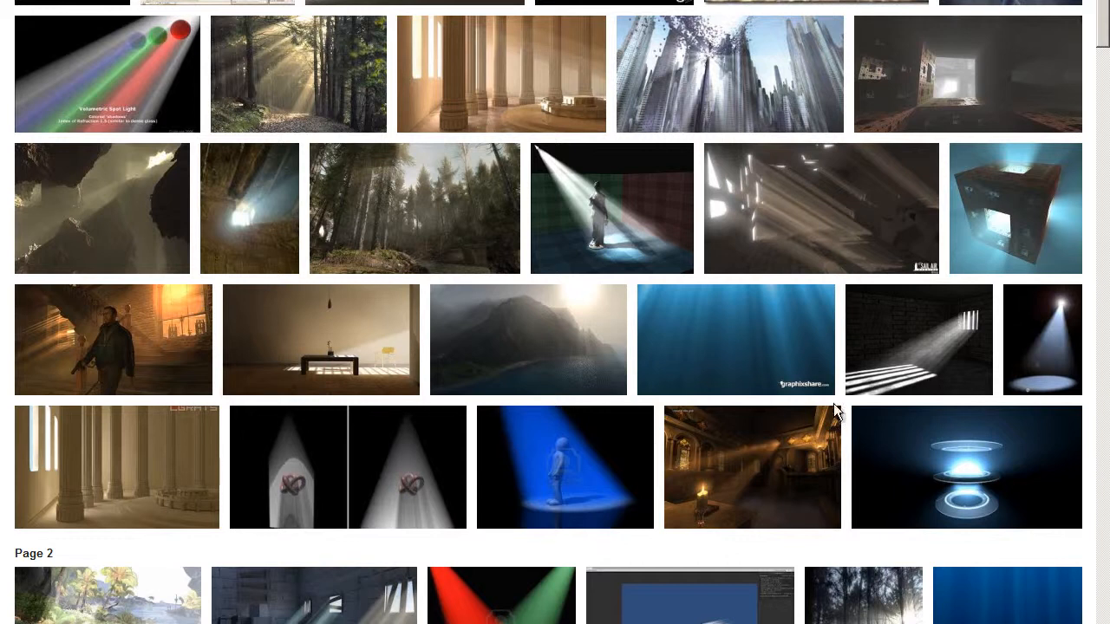
mouse_move(589, 490)
scroll(590, 490, down, 2)
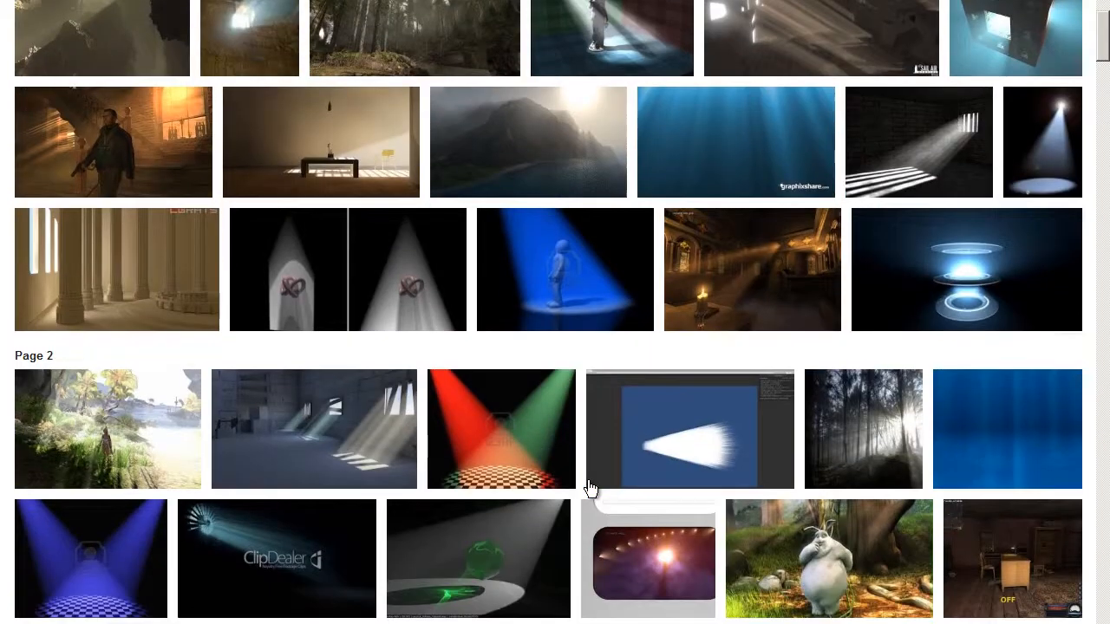
mouse_move(951, 285)
scroll(951, 285, down, 2)
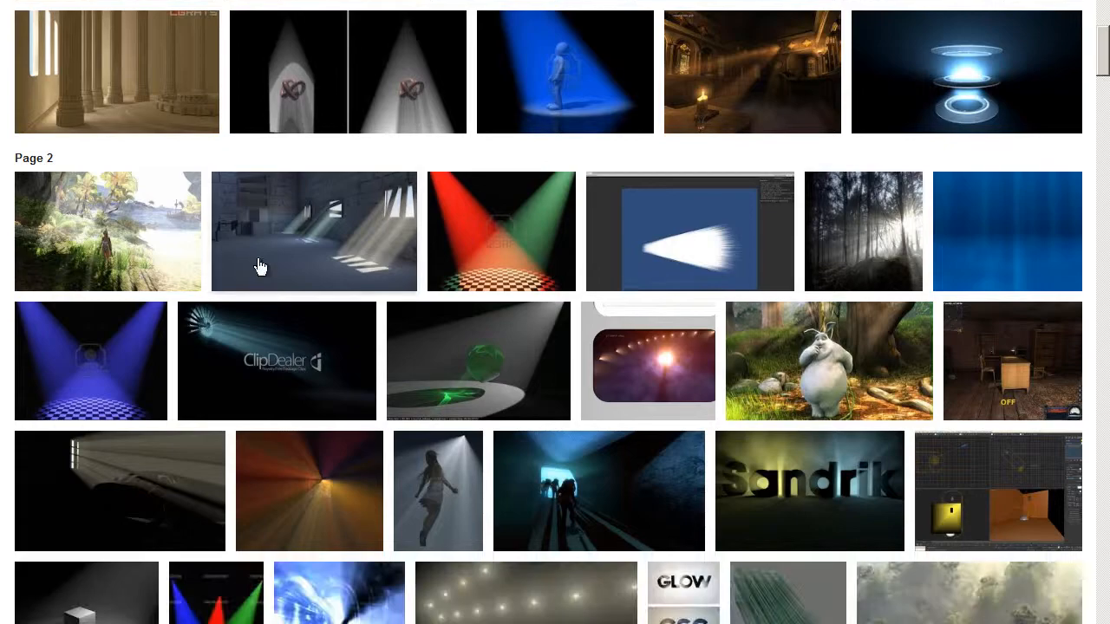
mouse_move(656, 373)
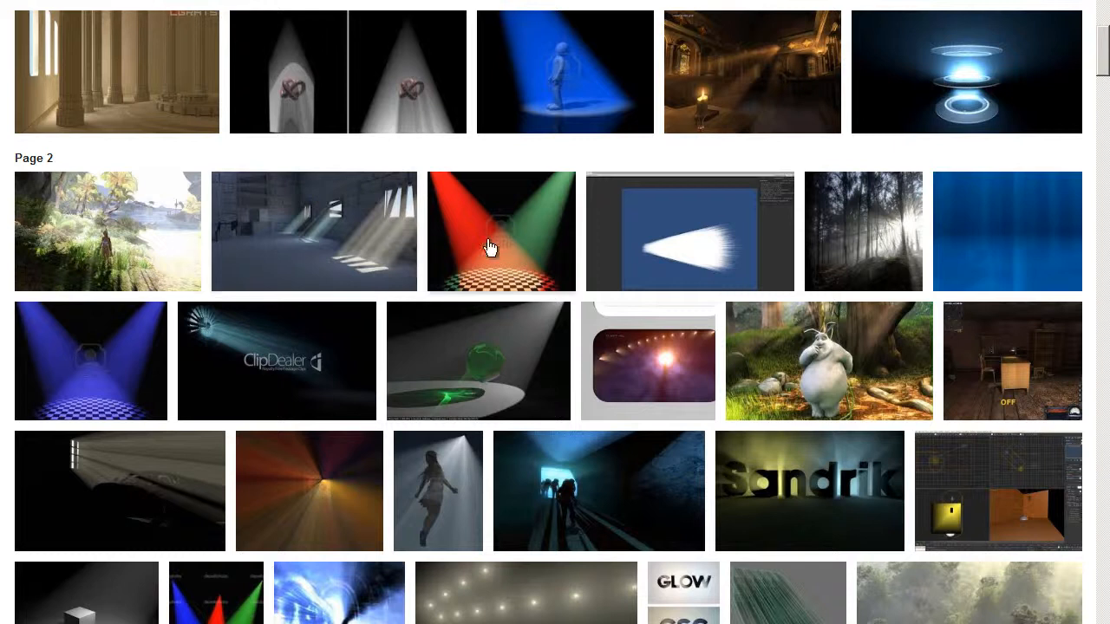
scroll(491, 248, up, 4)
scroll(490, 249, up, 3)
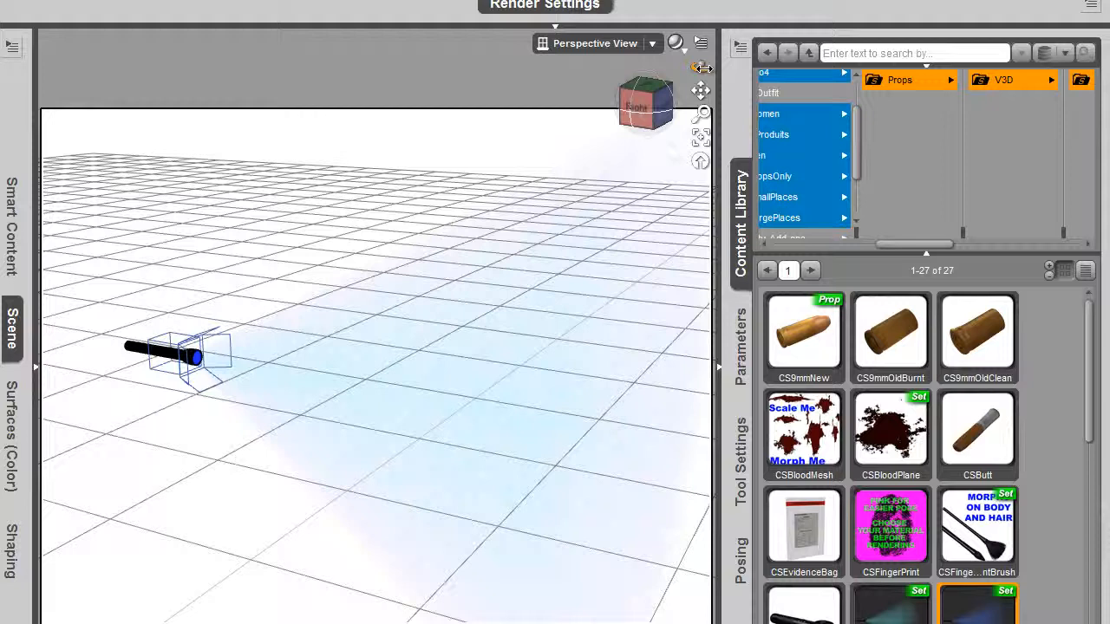
Change the viewport background to a medium gray with red, green and blue at 114, and show the flashlight beam from the side
drag(700, 66, 555, 305)
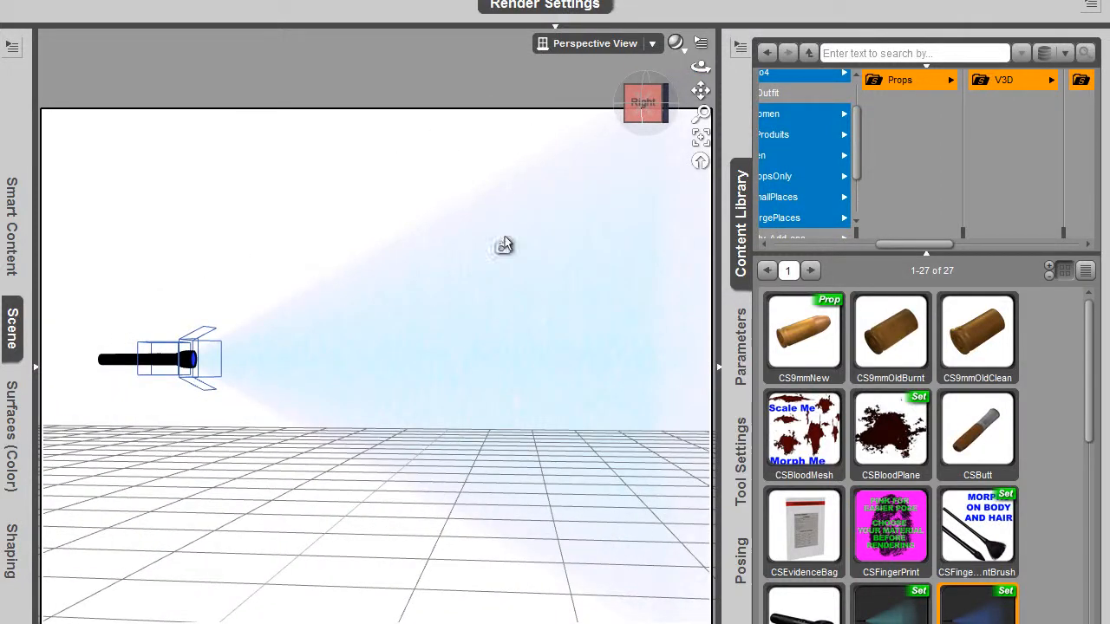
click(703, 45)
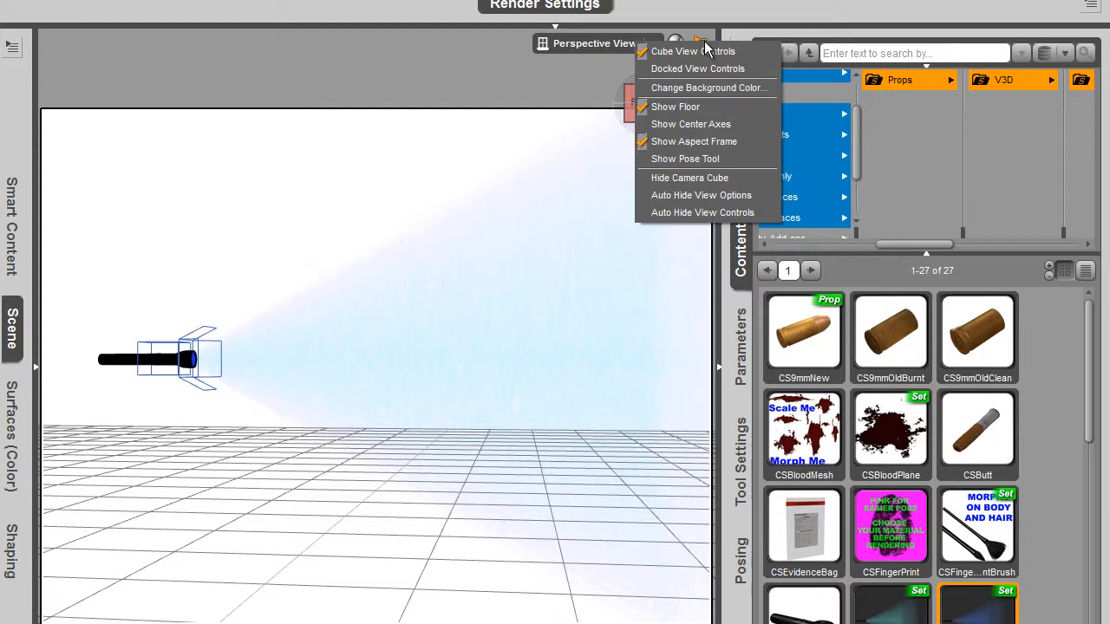
click(709, 87)
drag(755, 238, 752, 281)
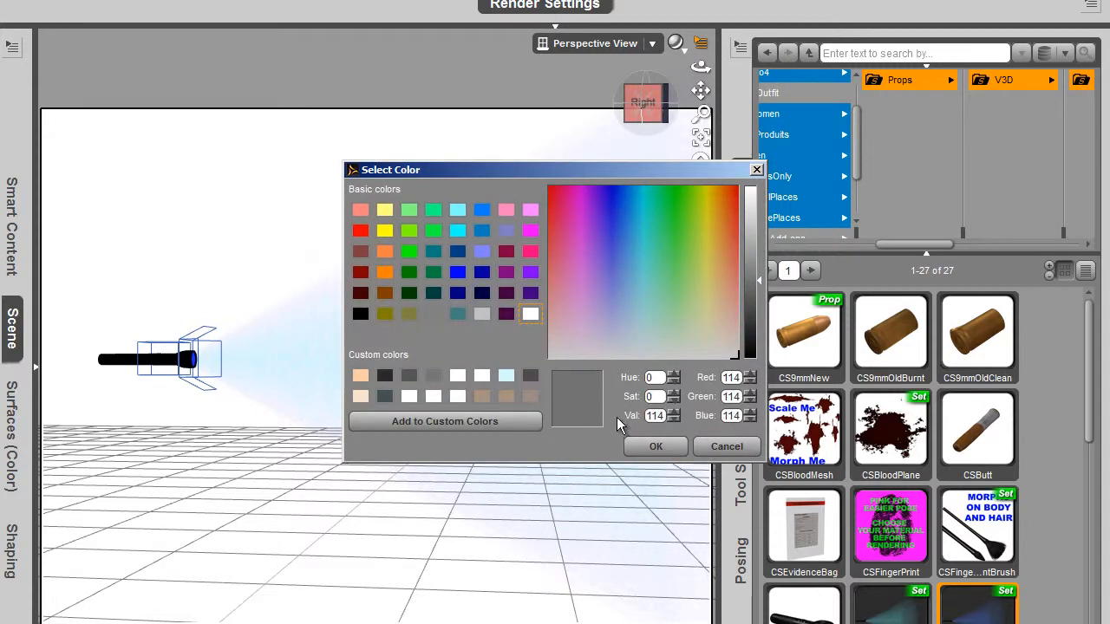
click(657, 447)
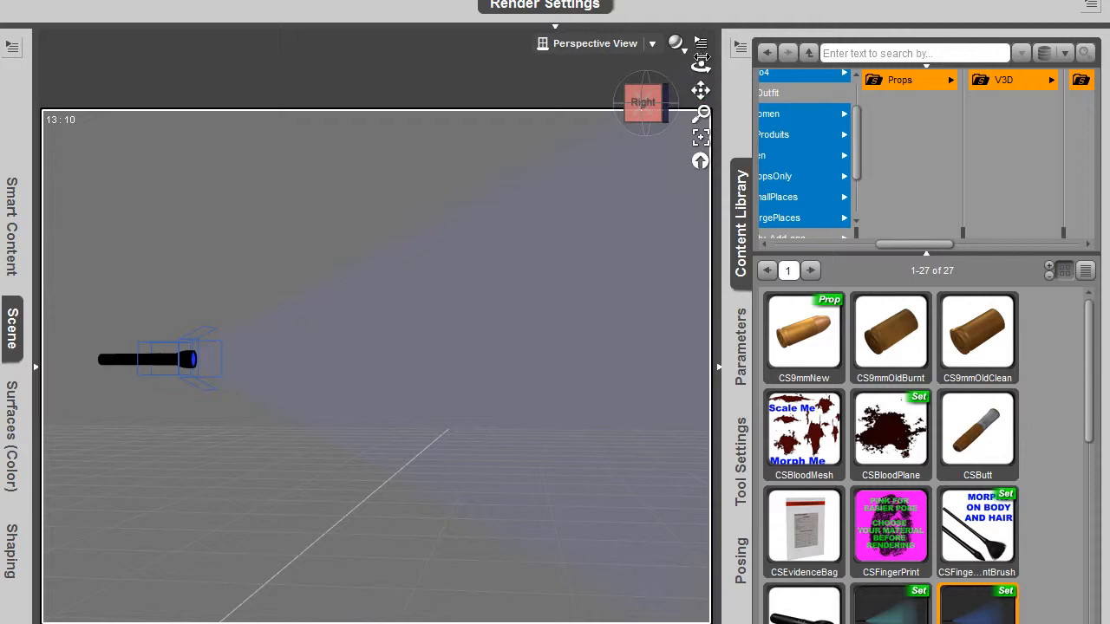
mouse_move(701, 64)
mouse_down()
mouse_move(753, 69)
mouse_move(610, 62)
mouse_move(728, 71)
mouse_move(685, 68)
mouse_up()
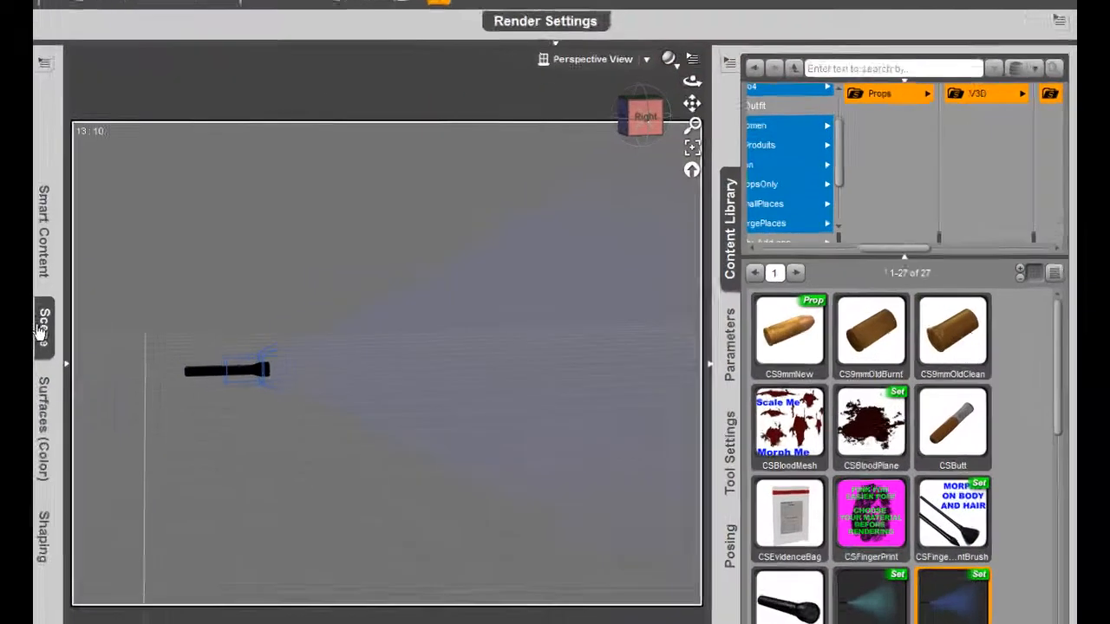
Expand CSFlashLight in the scene hierarchy and select the flashlight, FakeConeLight and BlueSpotlight in turn to identify each part
click(43, 327)
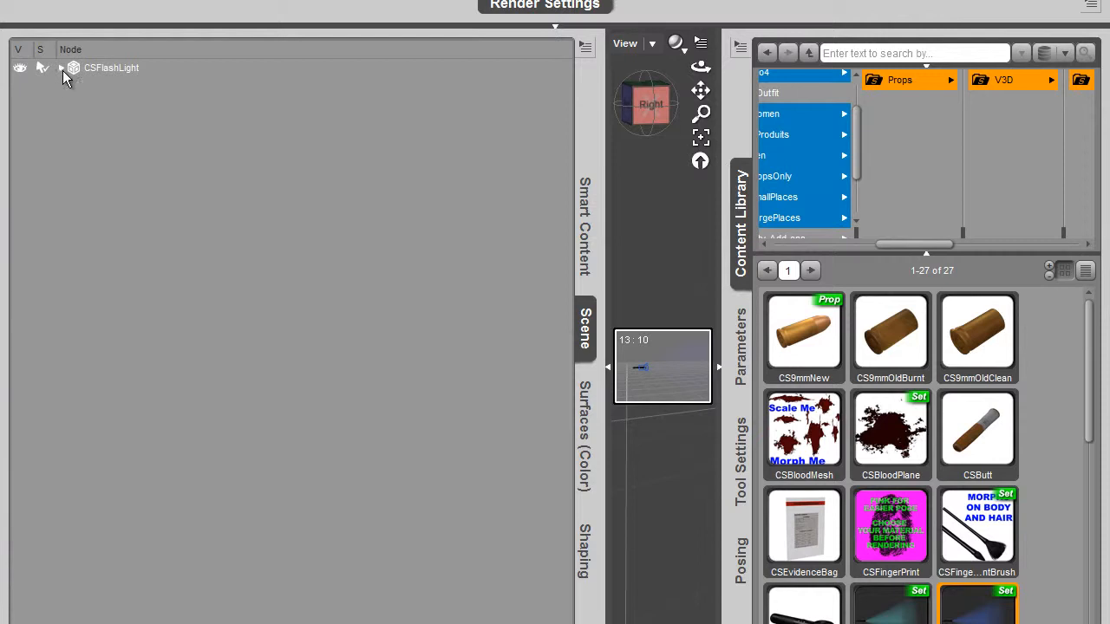
click(61, 68)
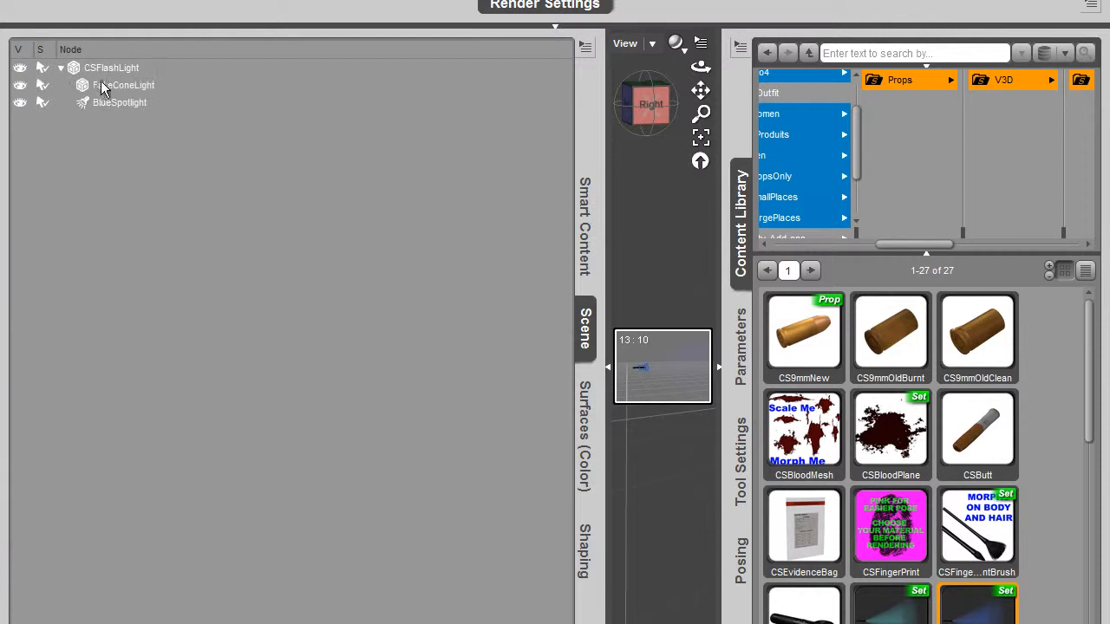
click(719, 368)
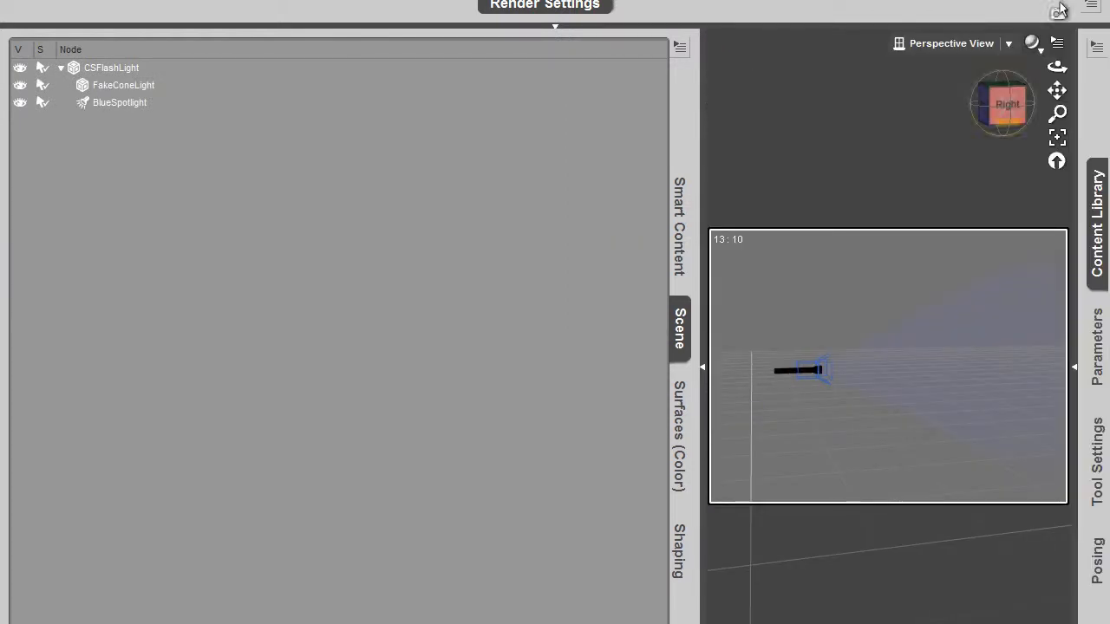
click(786, 372)
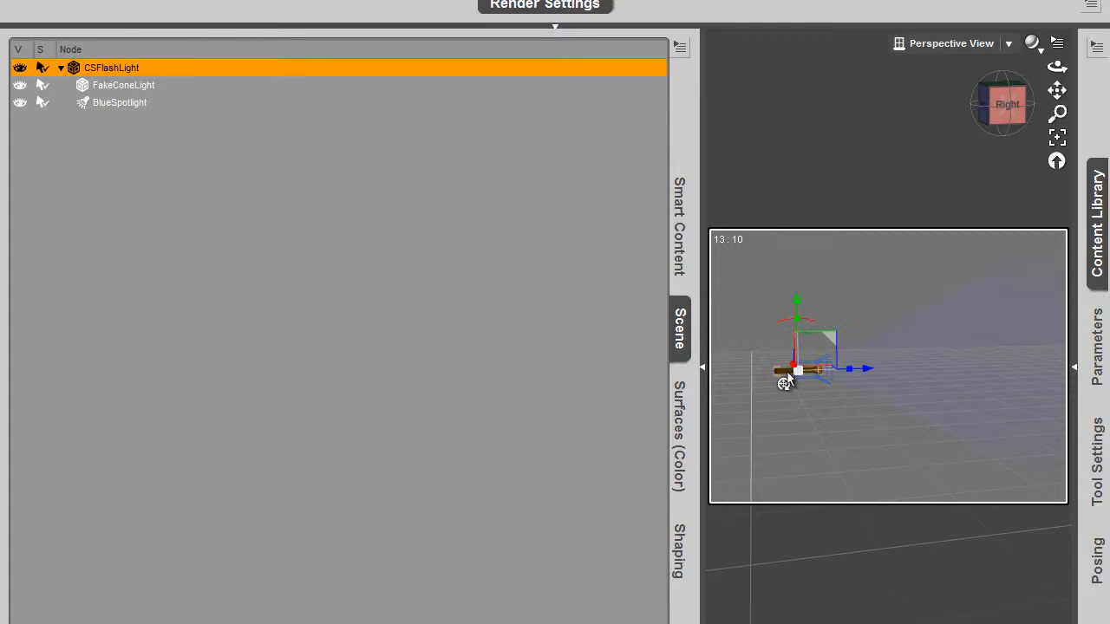
click(104, 86)
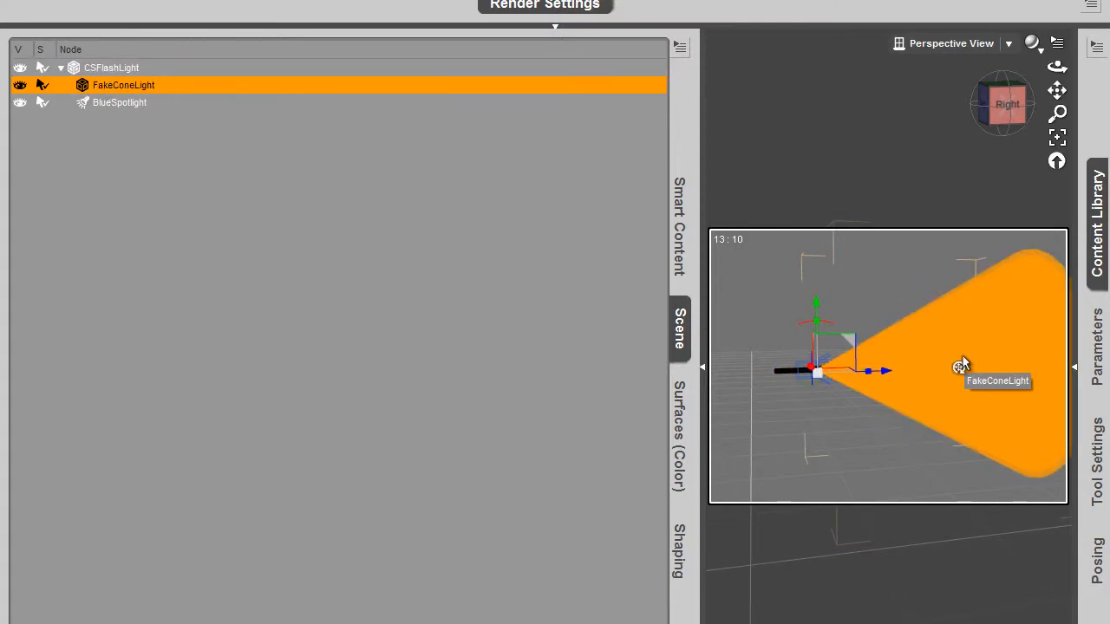
click(128, 103)
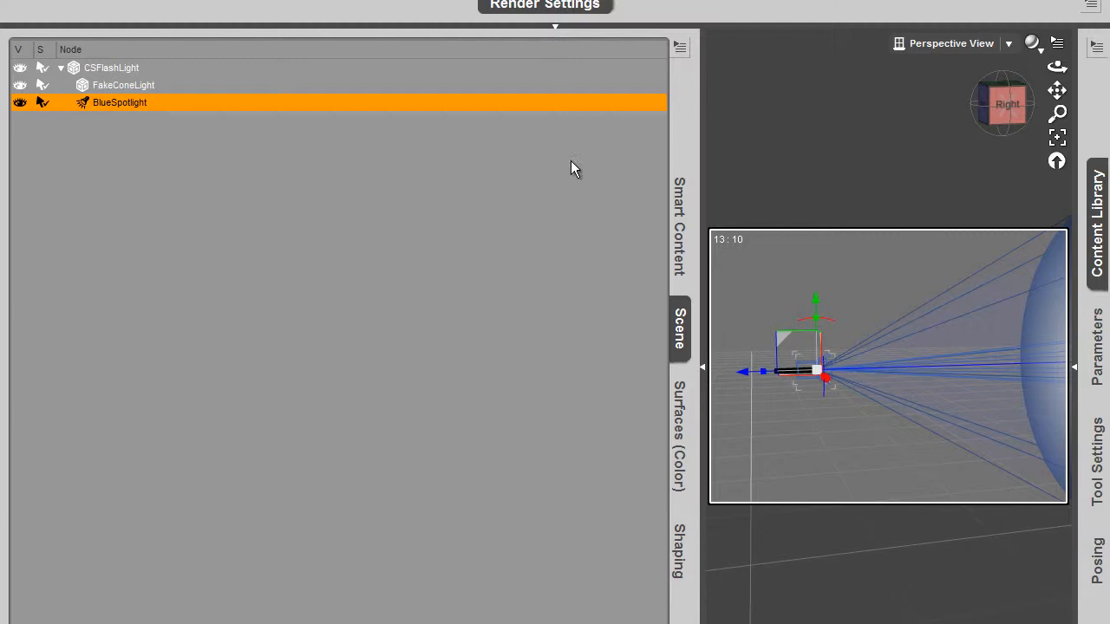
Enlarge the viewport and set its draw style to Wire Texture Shaded to display the light cone's mesh
click(706, 371)
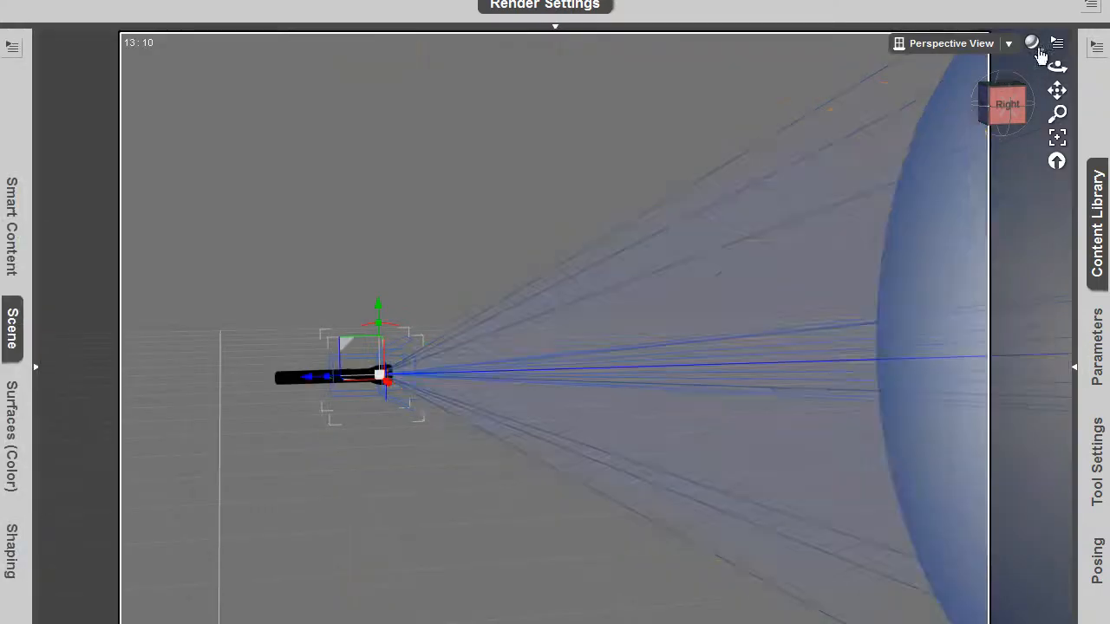
click(1031, 43)
click(1023, 204)
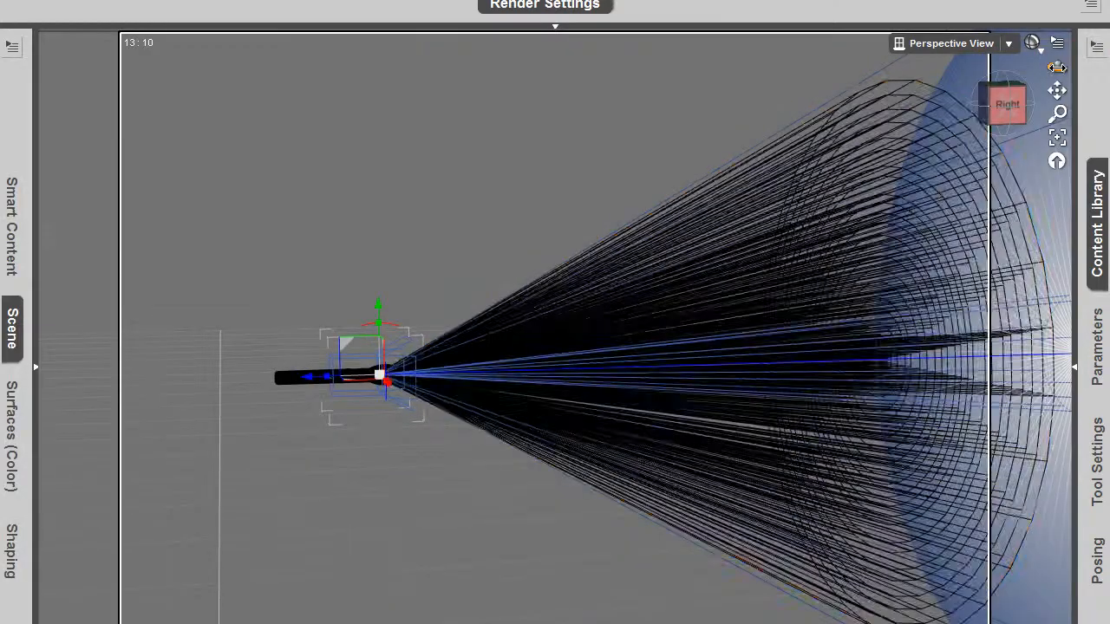
mouse_move(1056, 67)
mouse_down()
mouse_move(1036, 80)
mouse_move(972, 78)
mouse_move(1031, 80)
mouse_up()
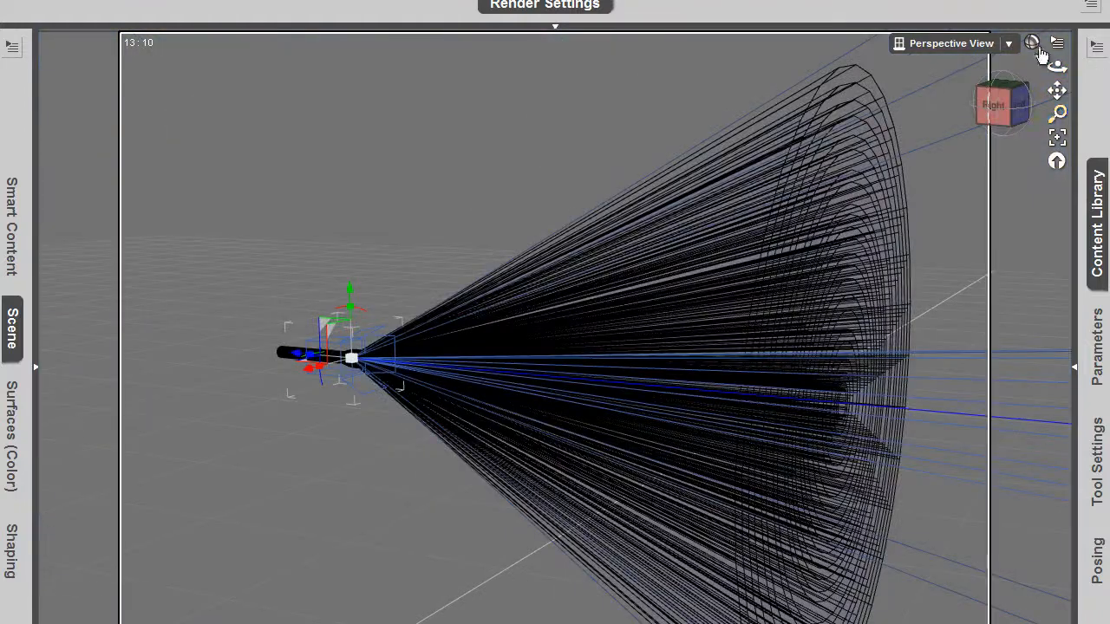
click(1031, 42)
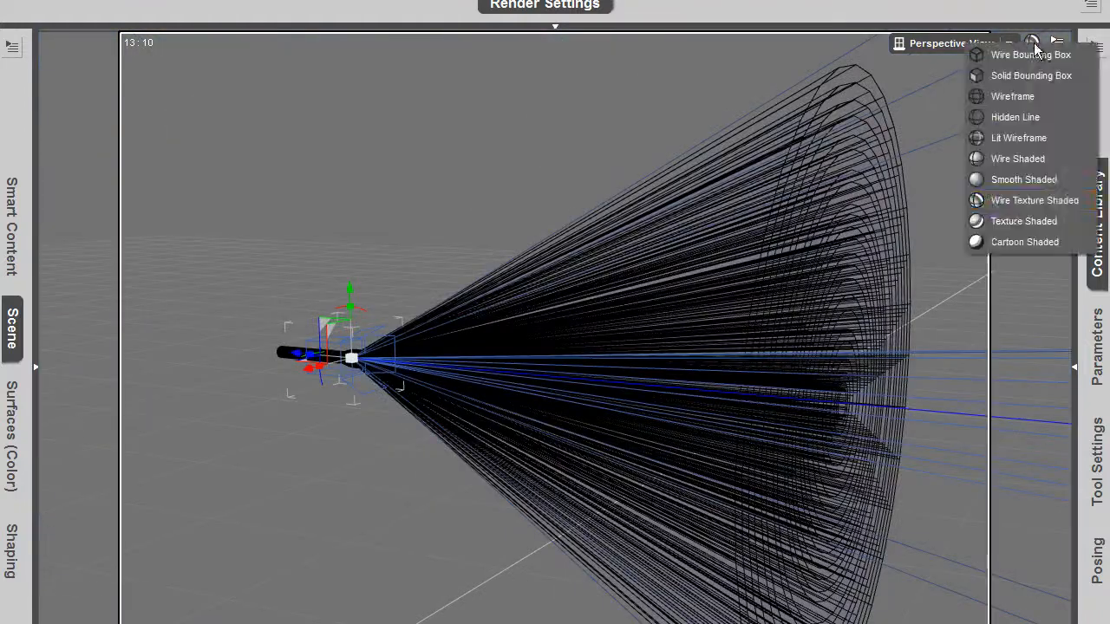
click(1016, 202)
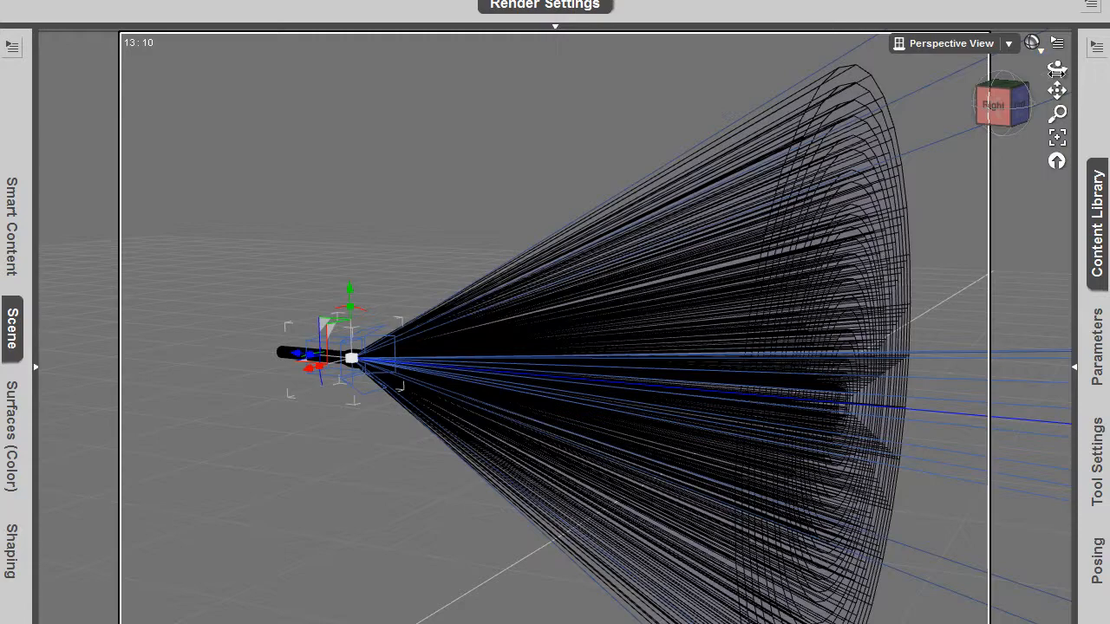
Inspect the cone mesh and spotlight from the front and the right side, with the whole beam in view
mouse_move(1057, 66)
mouse_down()
mouse_move(997, 67)
mouse_move(1032, 41)
mouse_move(1057, 67)
mouse_up()
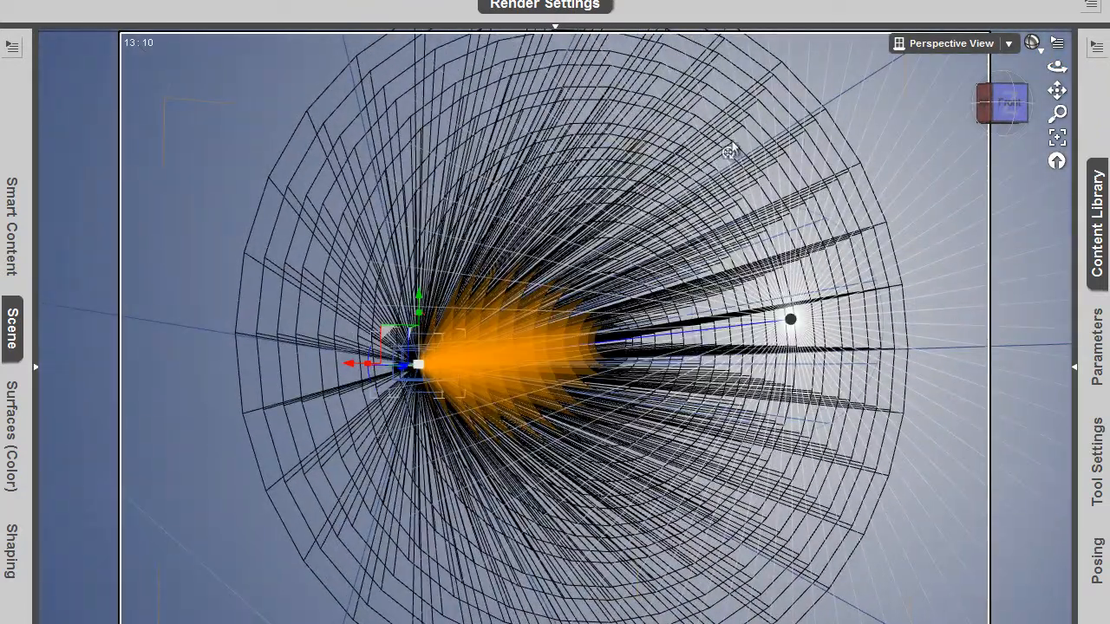
drag(1057, 66, 1094, 67)
ctrl+alt+drag(538, 305, 505, 314)
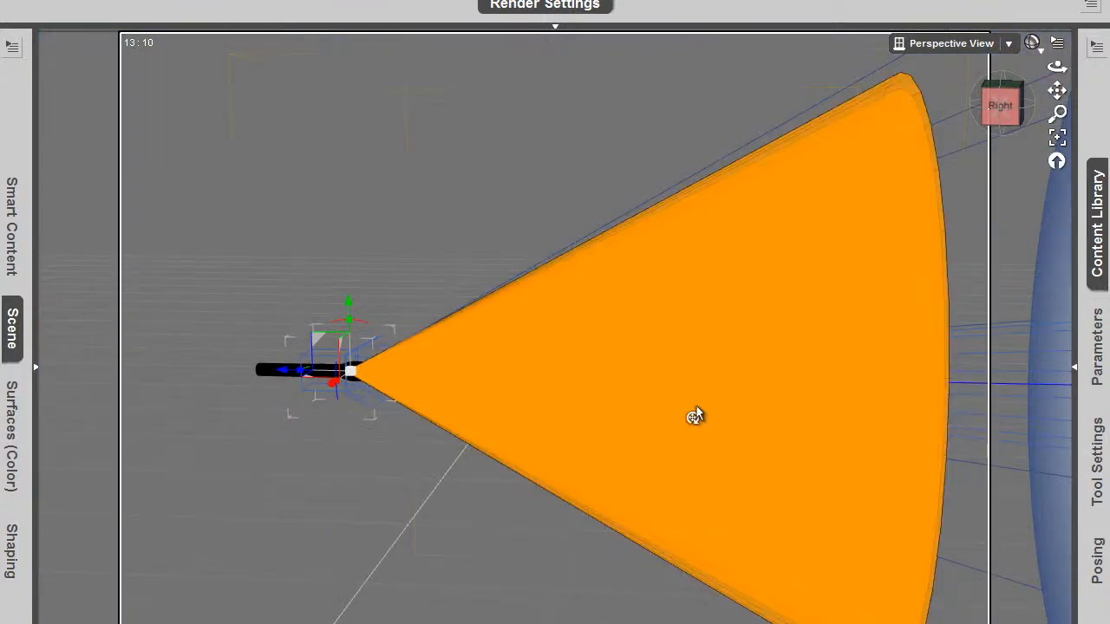
scroll(696, 415, down, 3)
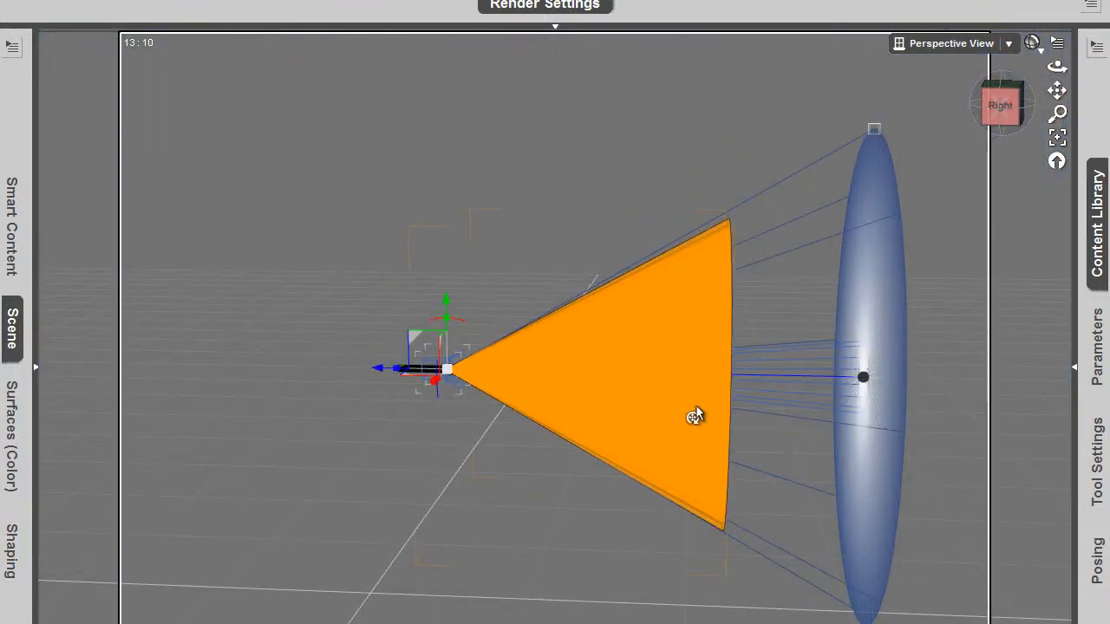
Make FakeConeLight unselectable in the scene hierarchy, test picking the cone in the viewport, and toggle its selectability again
click(13, 338)
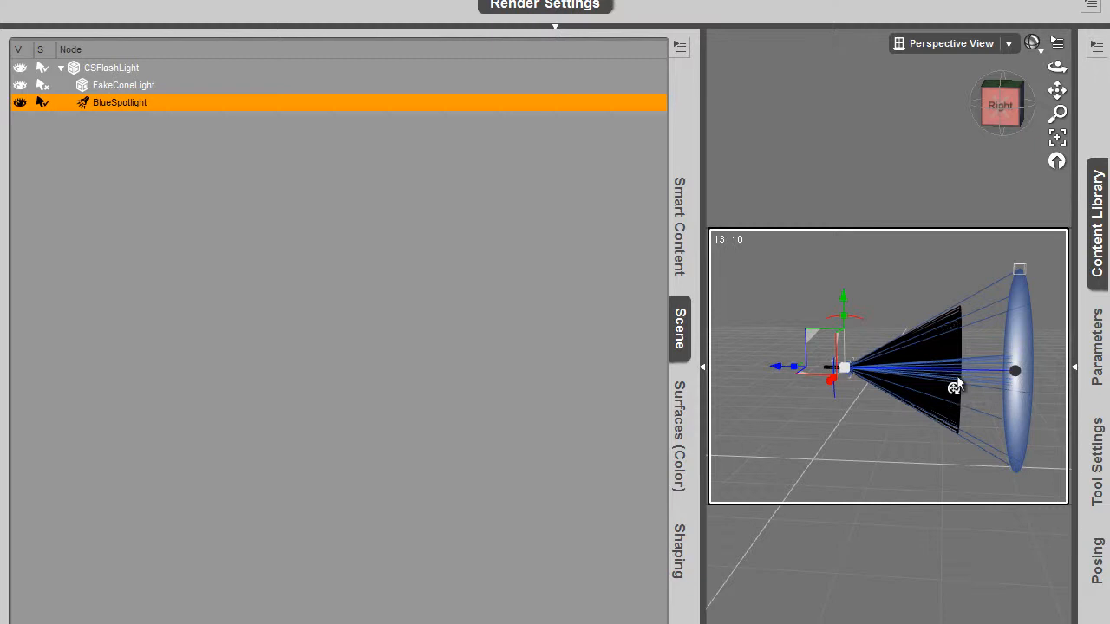
click(935, 382)
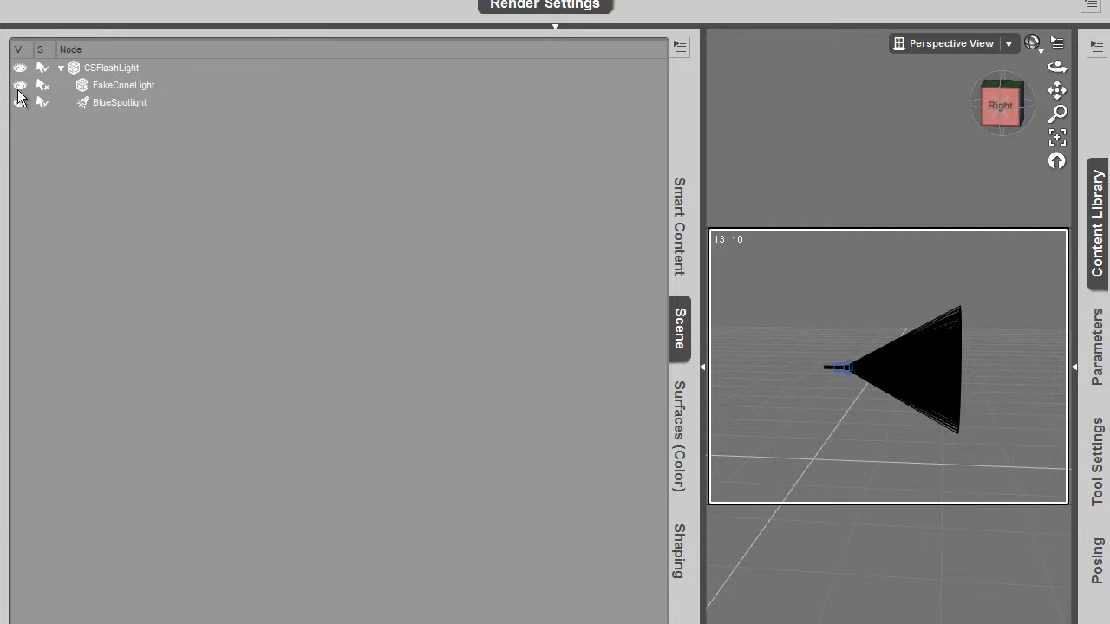
click(958, 392)
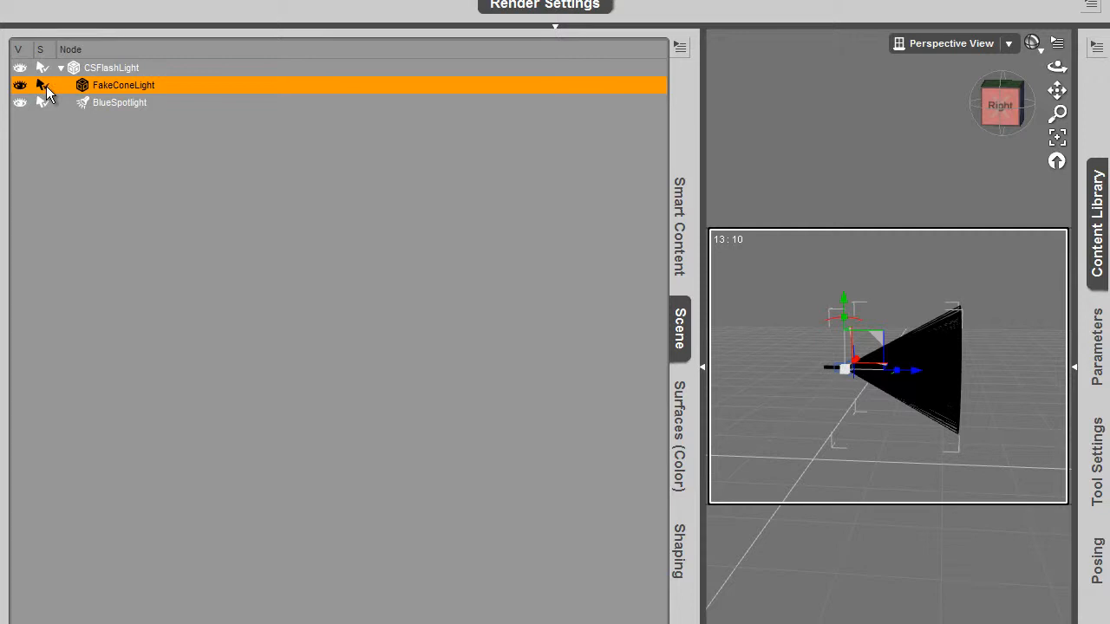
click(703, 368)
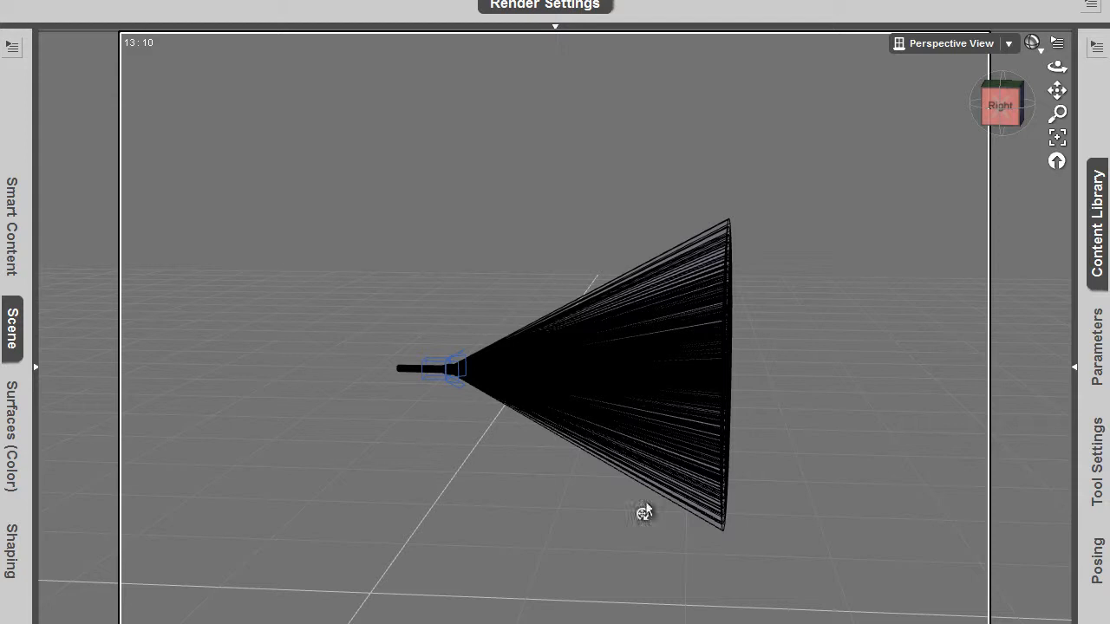
Select the flashlight body beside the cone in the viewport and examine the pair from above and from the right side
click(409, 369)
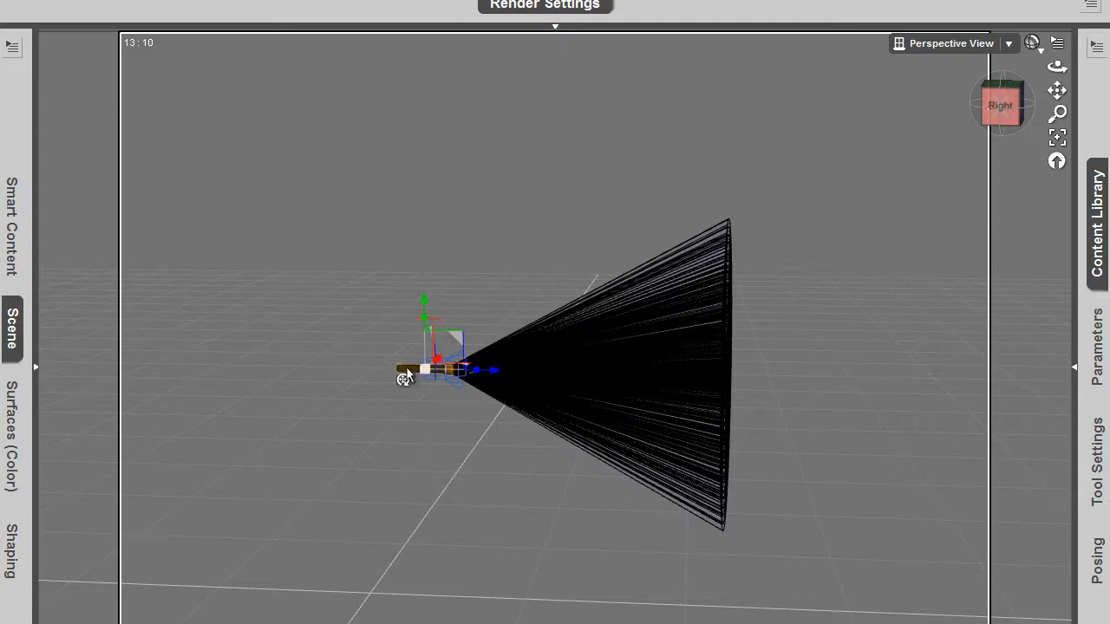
drag(407, 322, 469, 420)
drag(1056, 67, 1054, 90)
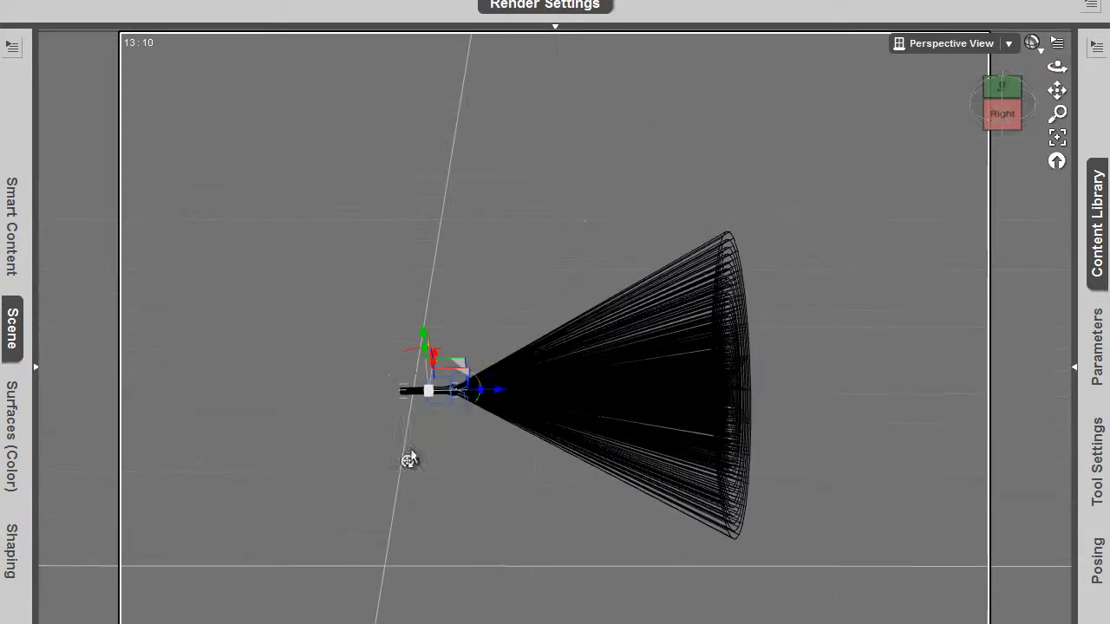
drag(483, 405, 488, 400)
drag(1056, 73, 1056, 64)
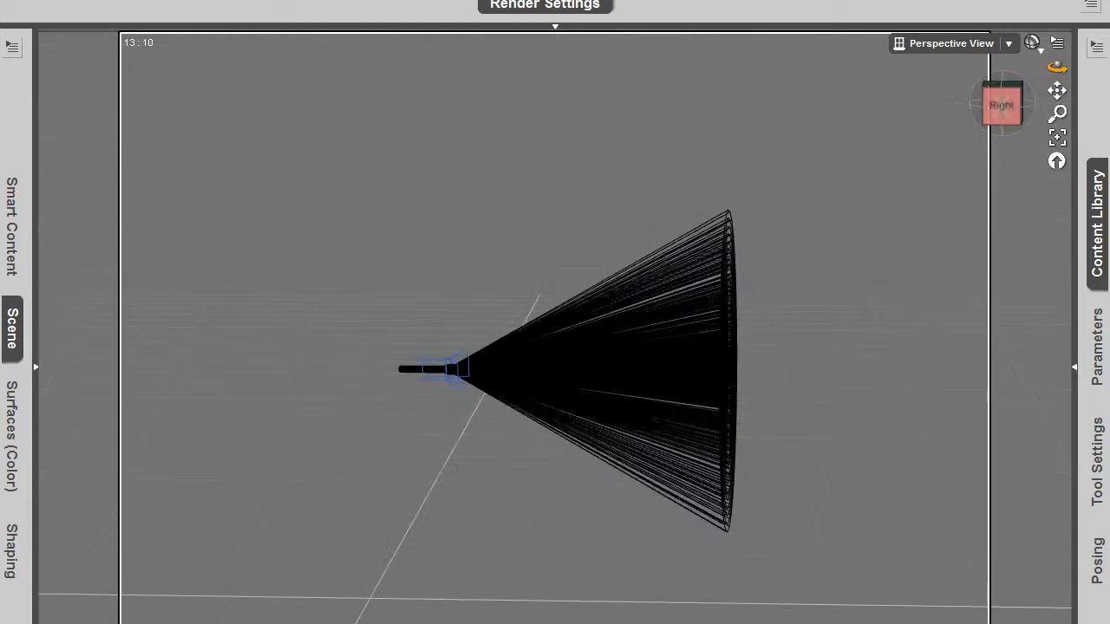
Make FakeConeLight selectable, select it, and shorten the cone along its beam axis to about 64% Z Scale in the viewport
click(14, 342)
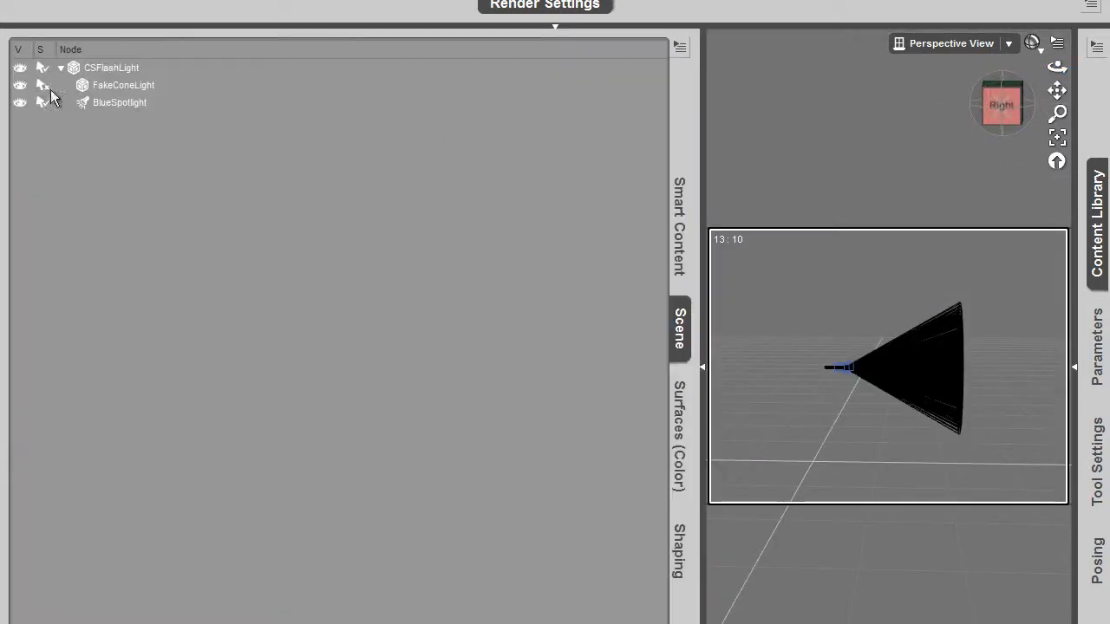
click(123, 87)
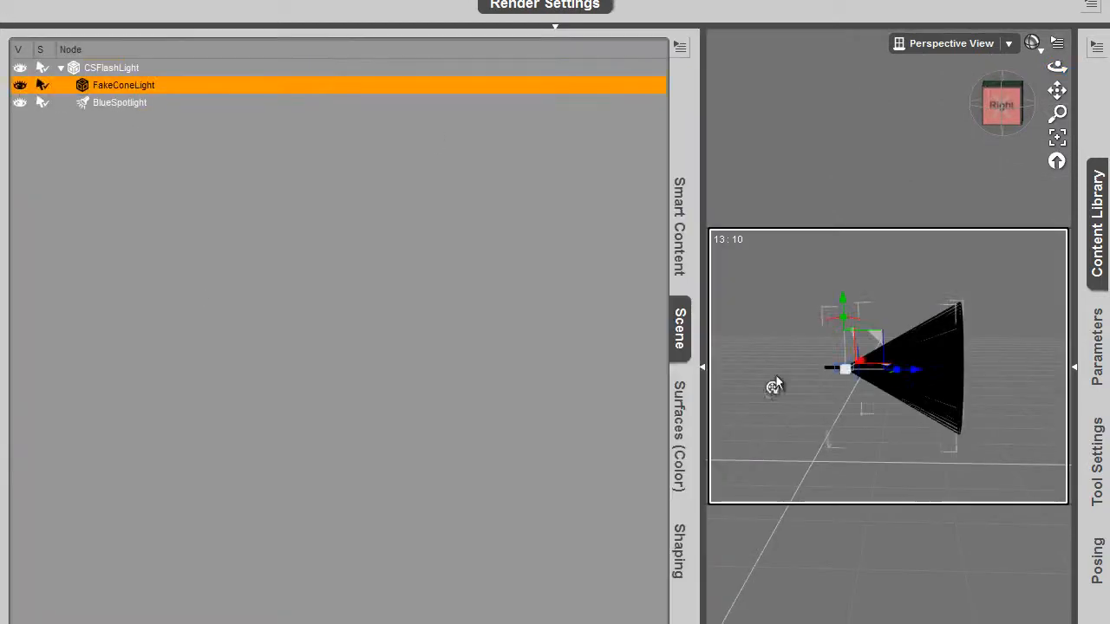
click(704, 368)
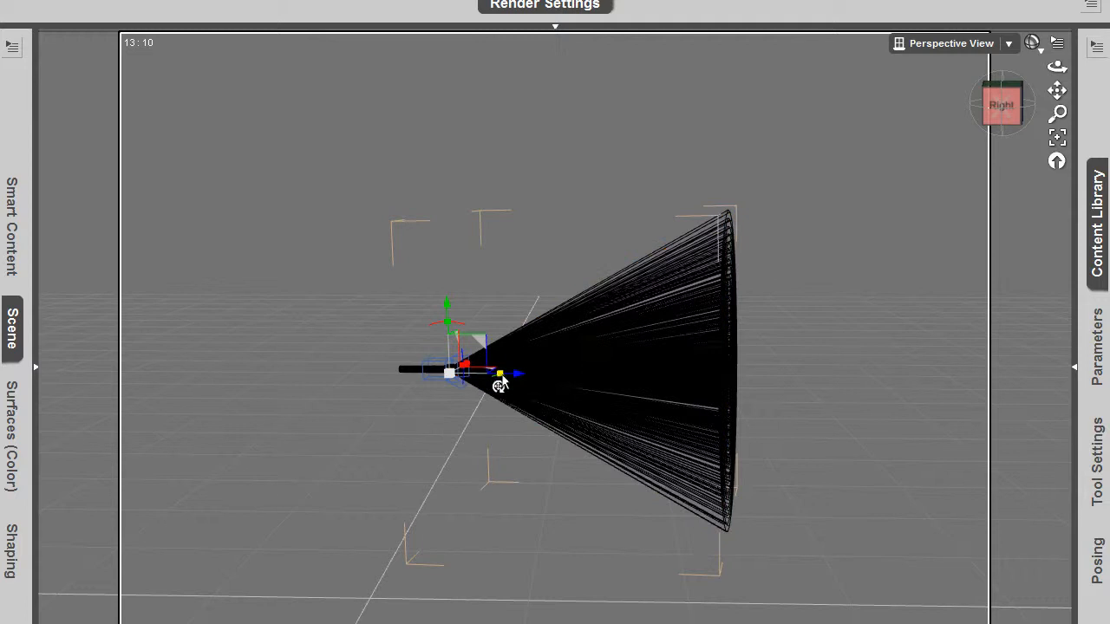
mouse_move(495, 381)
mouse_down()
mouse_move(540, 382)
mouse_move(468, 397)
mouse_move(542, 387)
mouse_move(485, 396)
mouse_up()
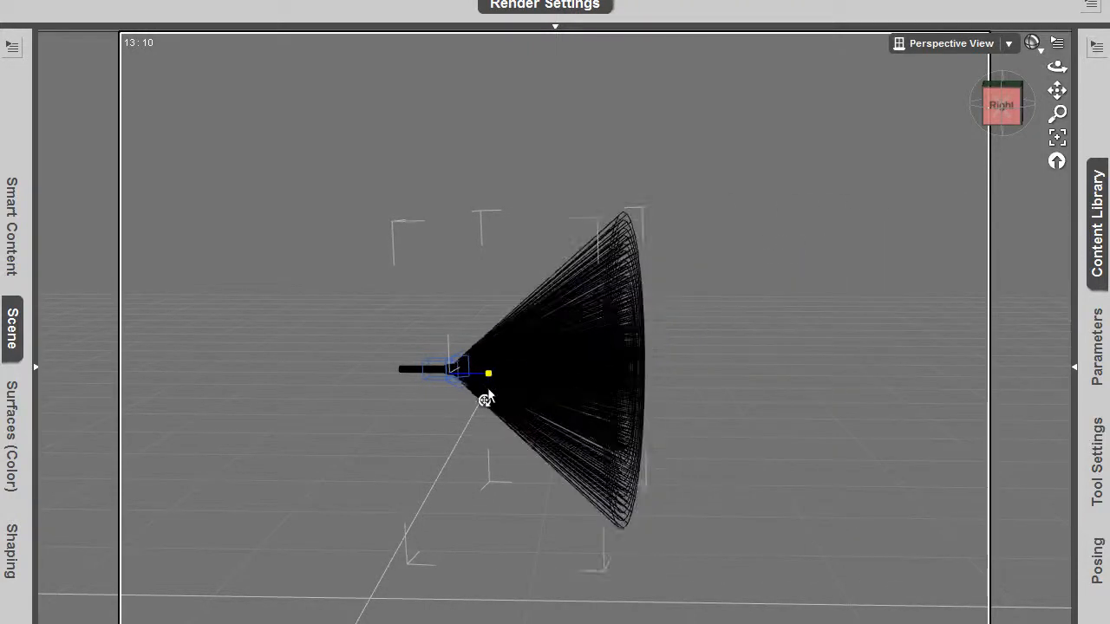
drag(1059, 65, 979, 109)
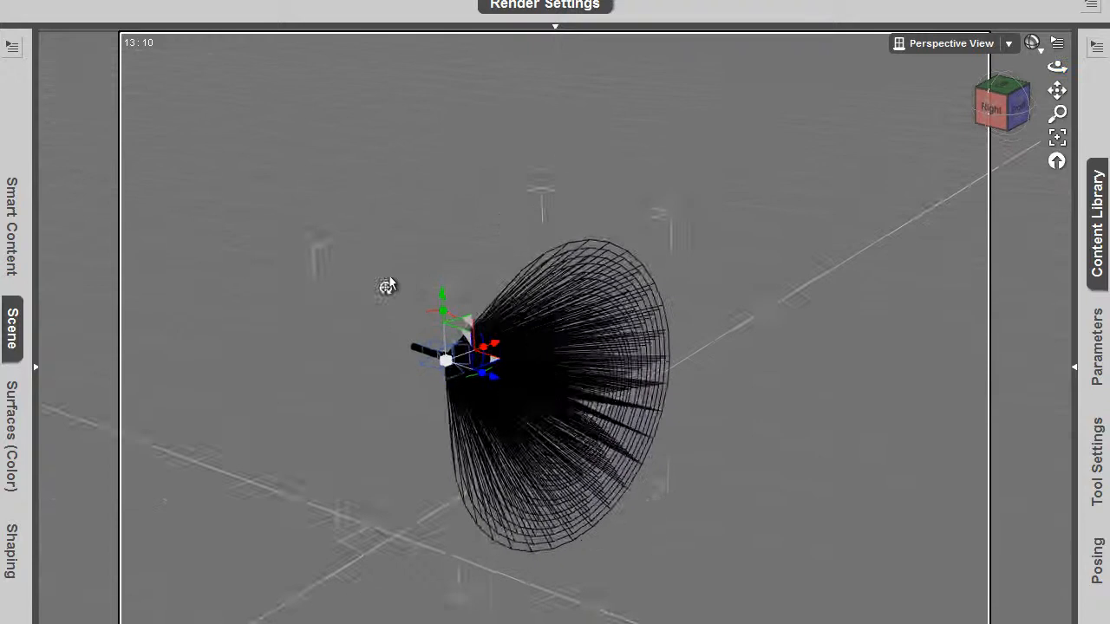
scroll(425, 287, up, 4)
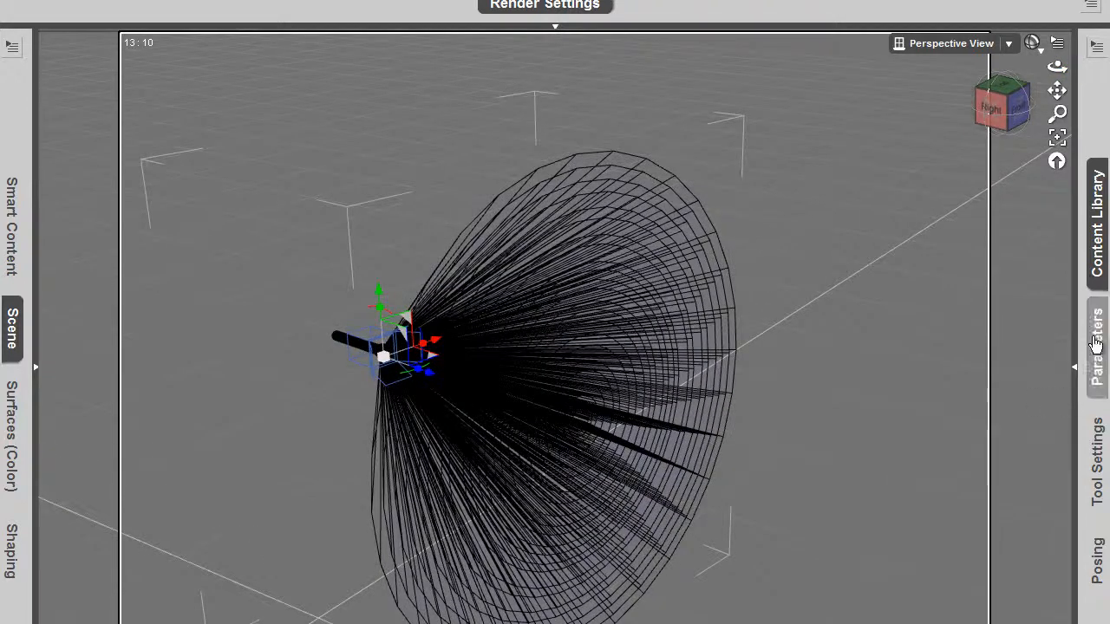
Set FakeConeLight's X Scale and Y Scale to 50% to narrow the light cone
click(1096, 346)
click(828, 205)
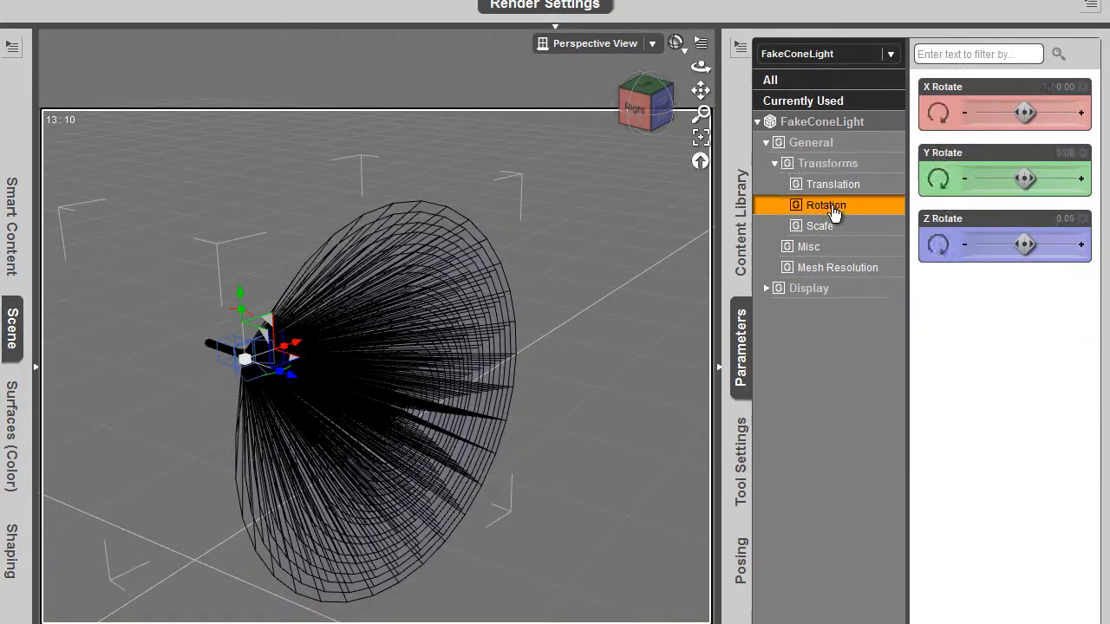
click(822, 226)
click(1060, 152)
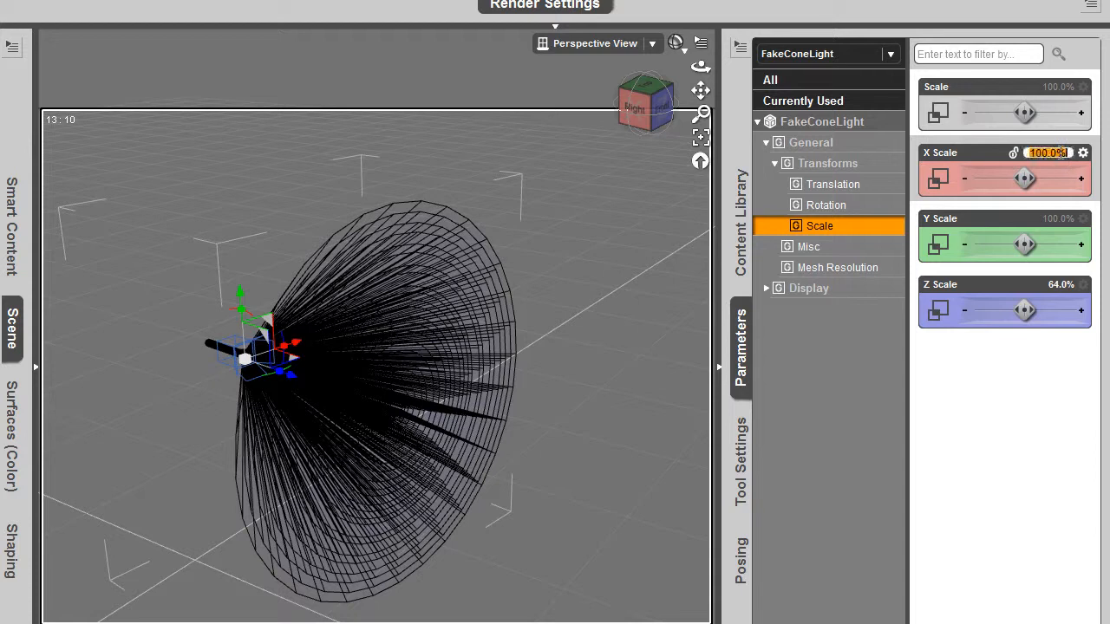
key(Return)
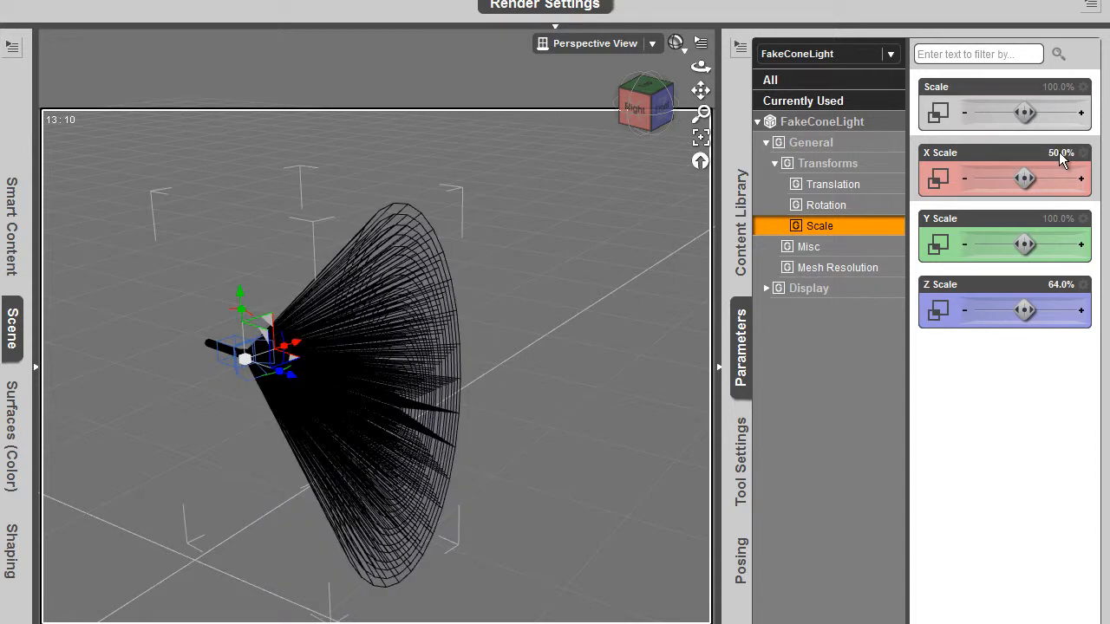
click(1055, 220)
text(50)
key(Return)
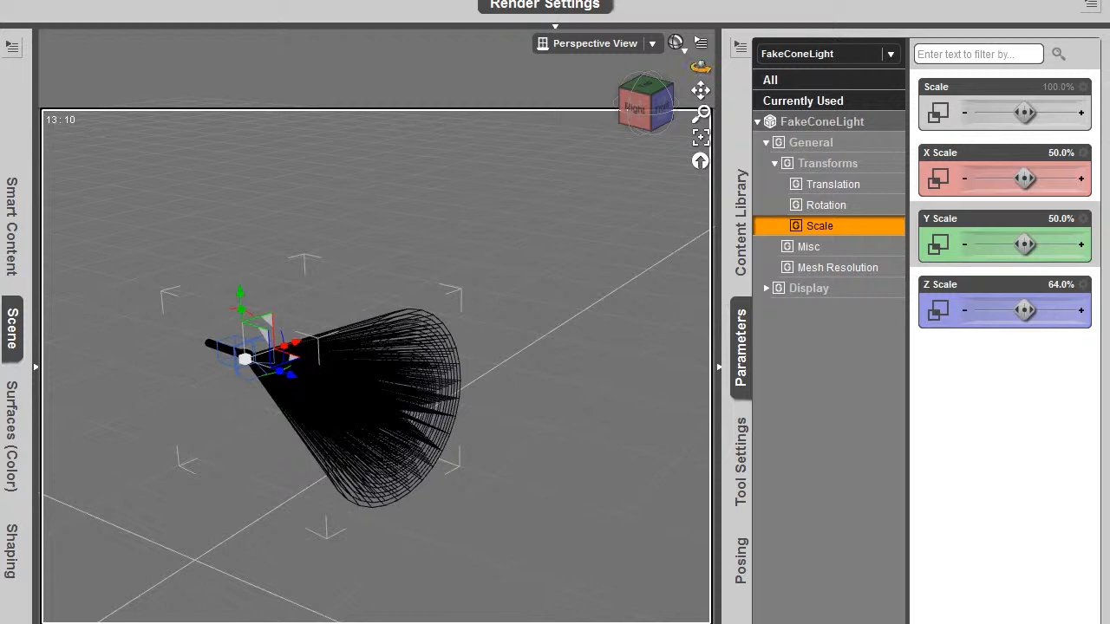
Set FakeConeLight's Z Scale to 100% to restore the cone's full length
drag(700, 66, 737, 63)
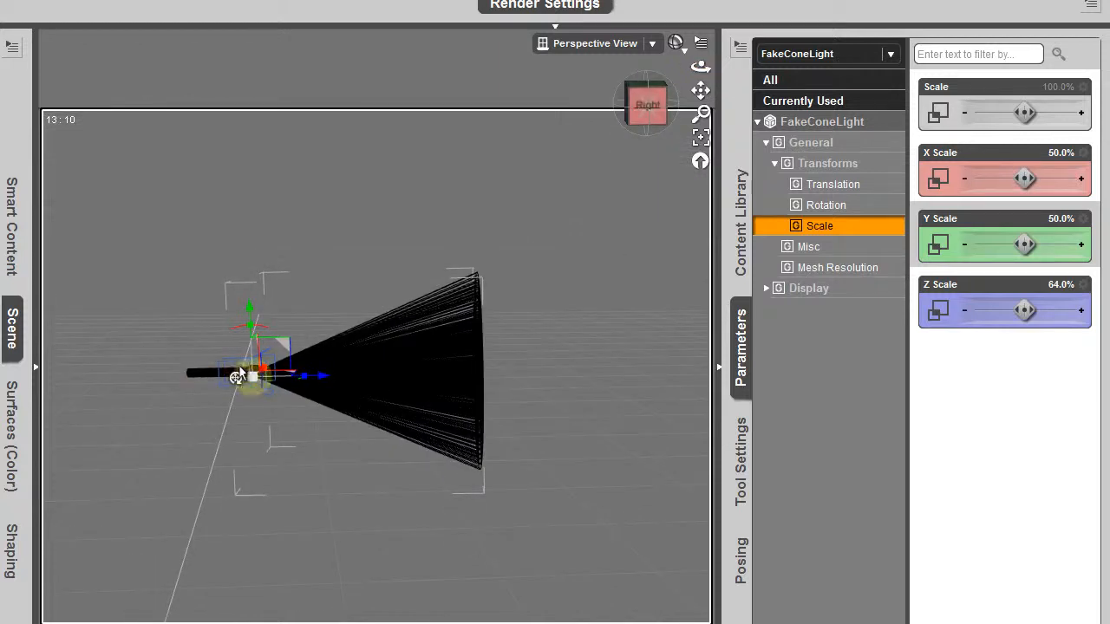
click(16, 349)
click(1049, 286)
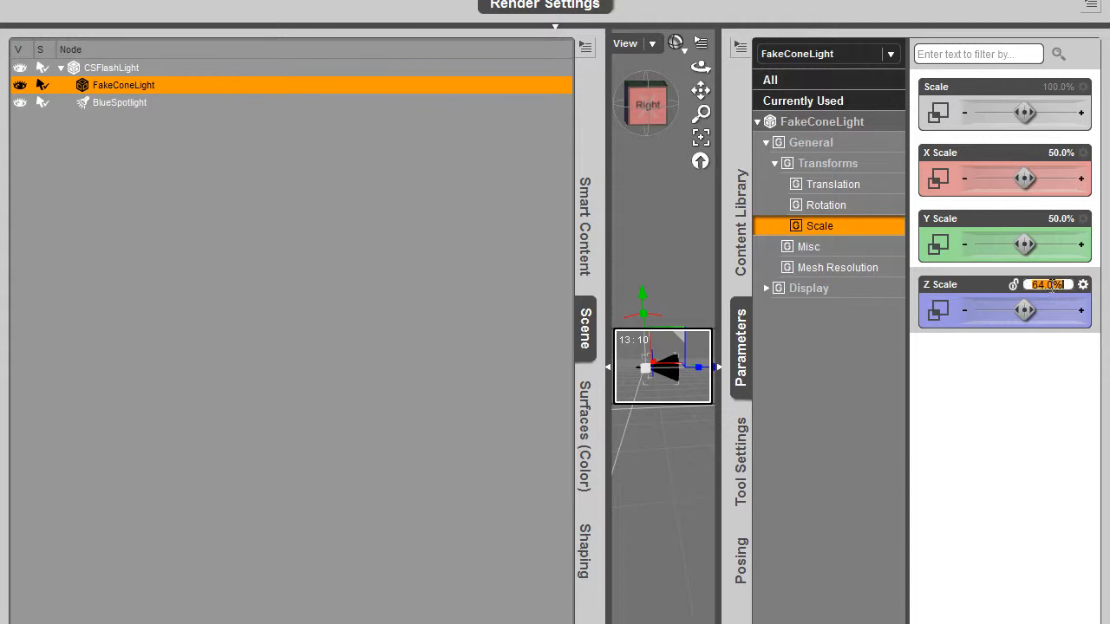
text(100)
key(Return)
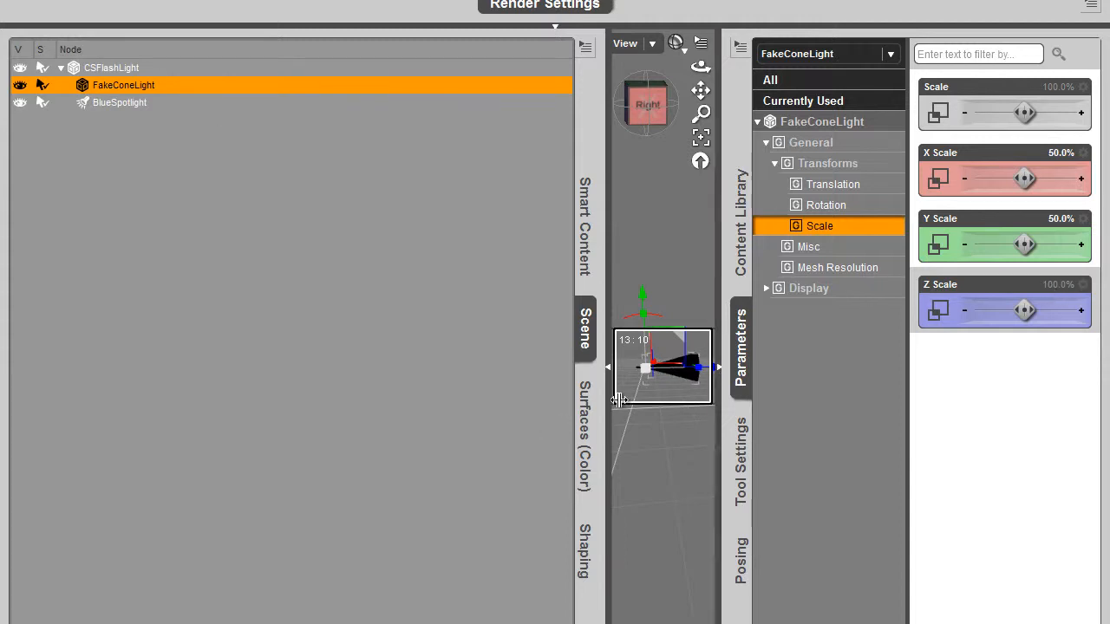
click(719, 368)
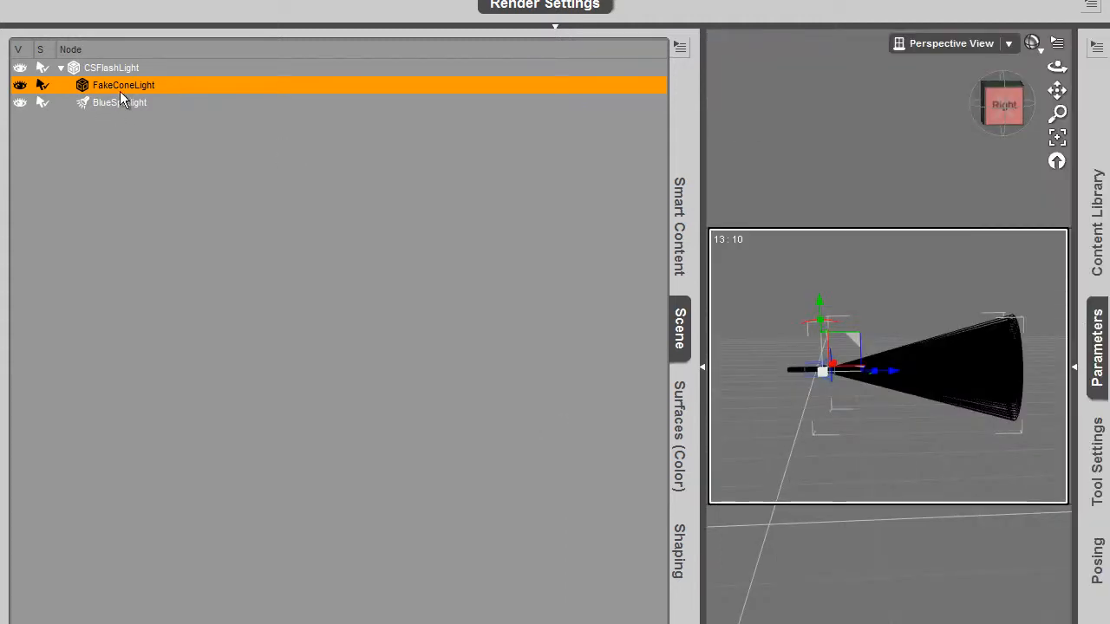
Select BlueSpotlight and narrow its light Spread Angle to about 29.63 so the beam fits the cone
click(121, 102)
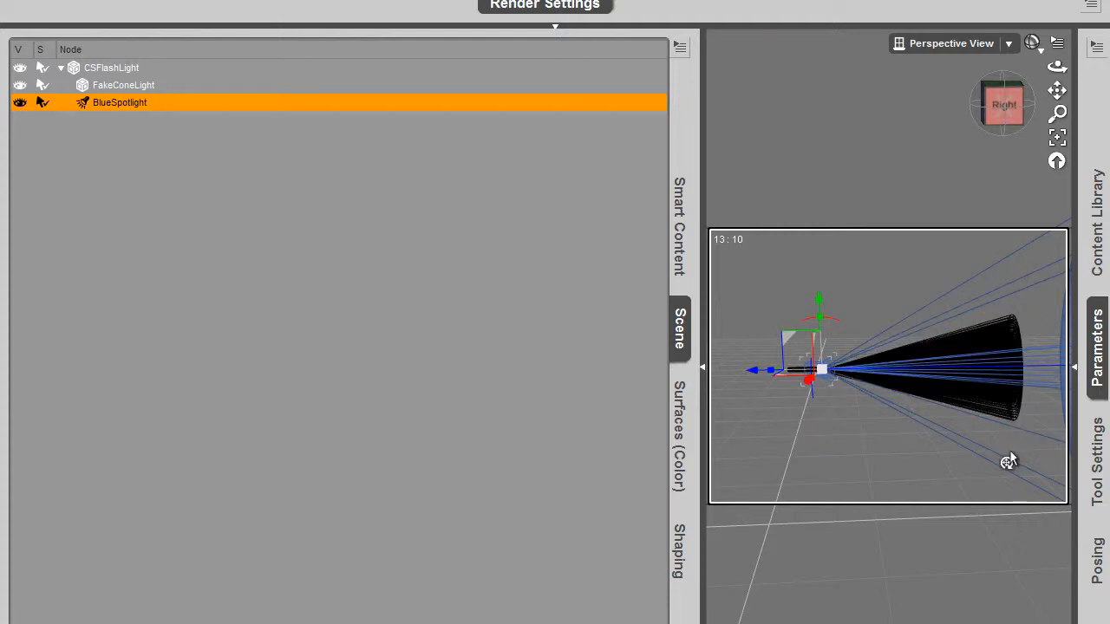
click(703, 366)
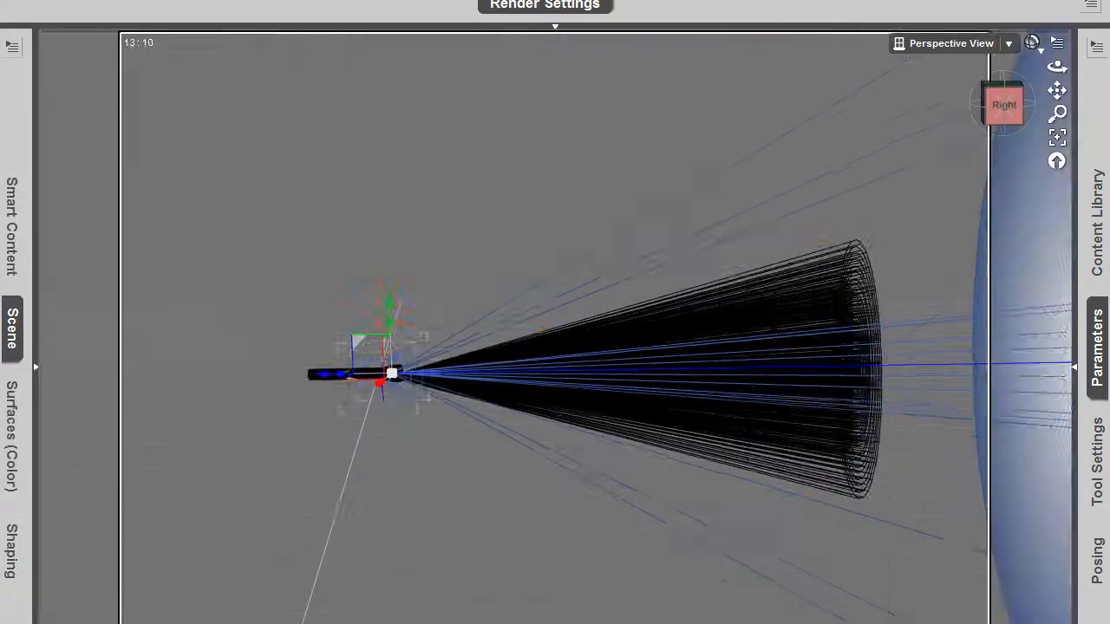
click(1099, 334)
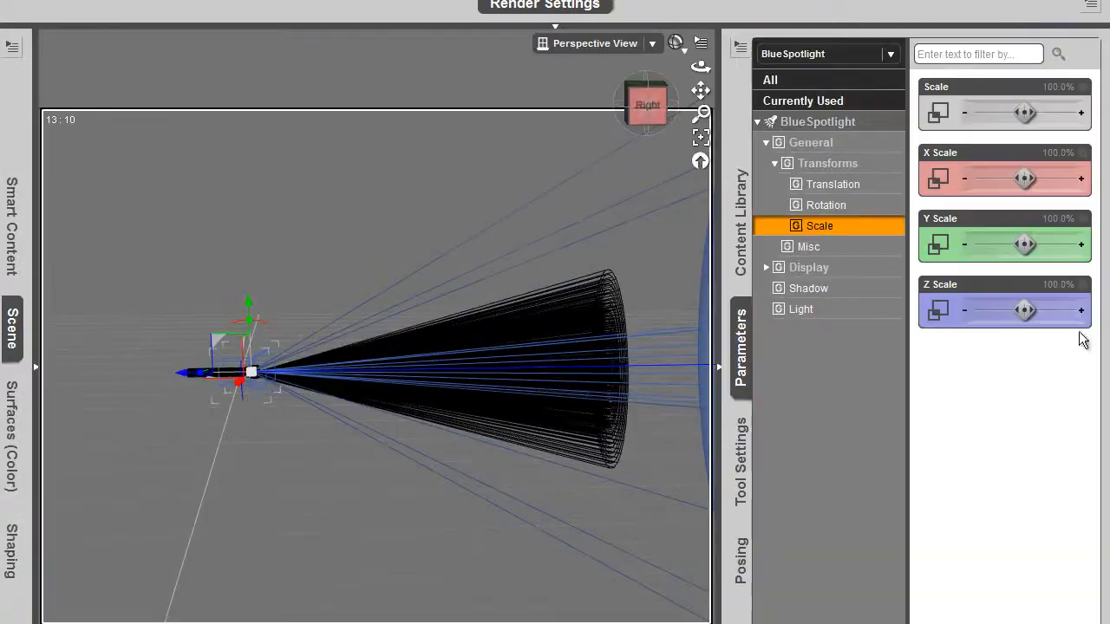
click(811, 311)
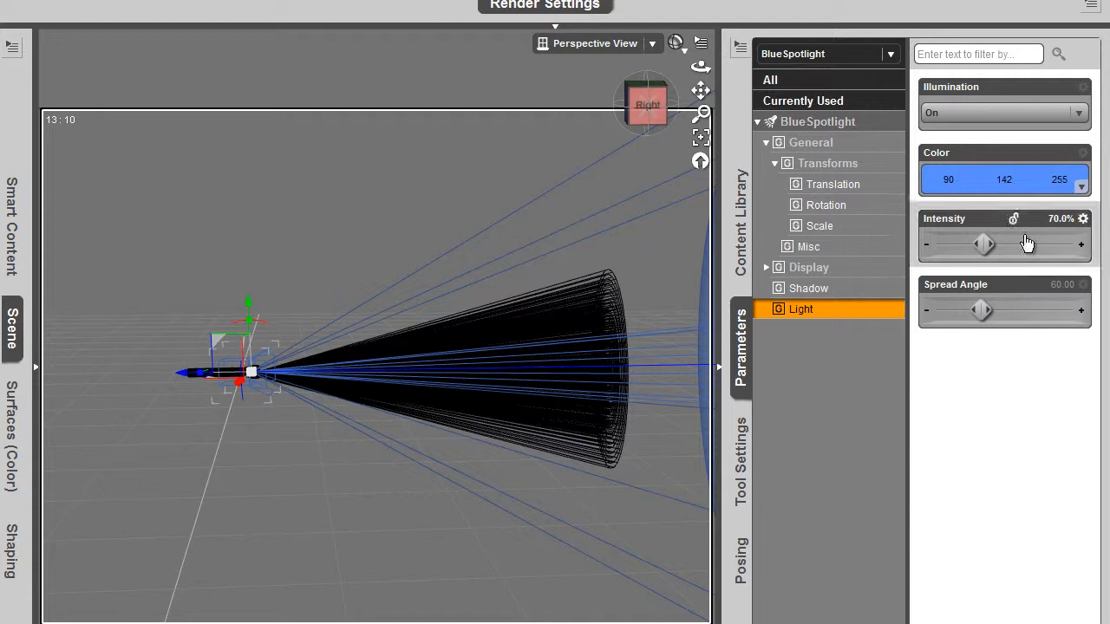
drag(977, 309, 957, 311)
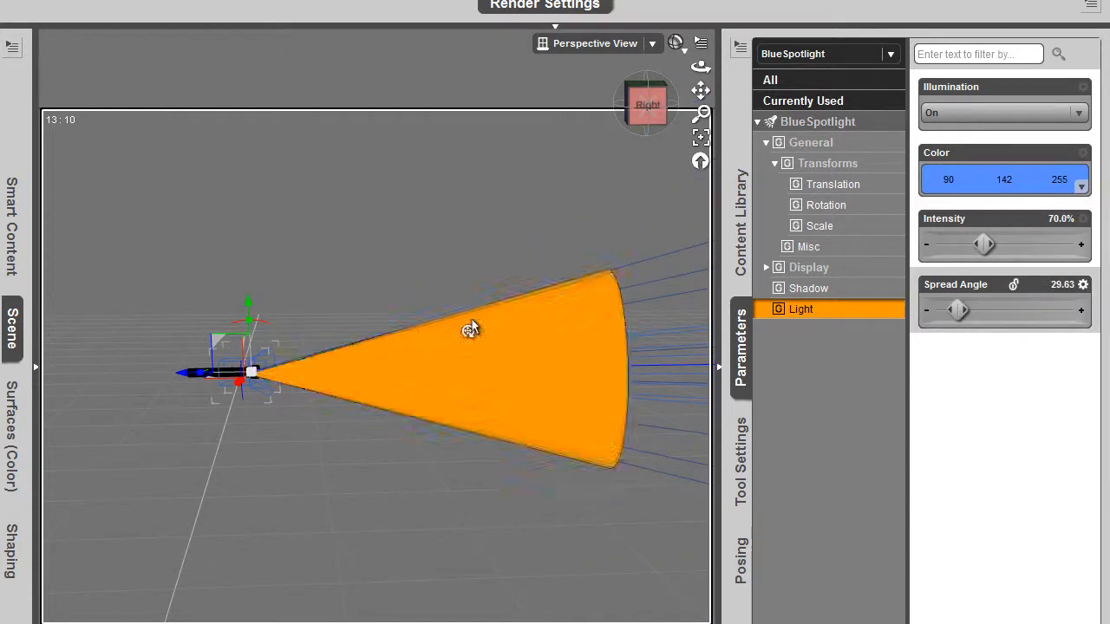
Widen BlueSpotlight's Spread Angle to about 142.68
mouse_move(701, 66)
mouse_down()
mouse_move(692, 69)
mouse_move(737, 91)
mouse_move(682, 67)
mouse_up()
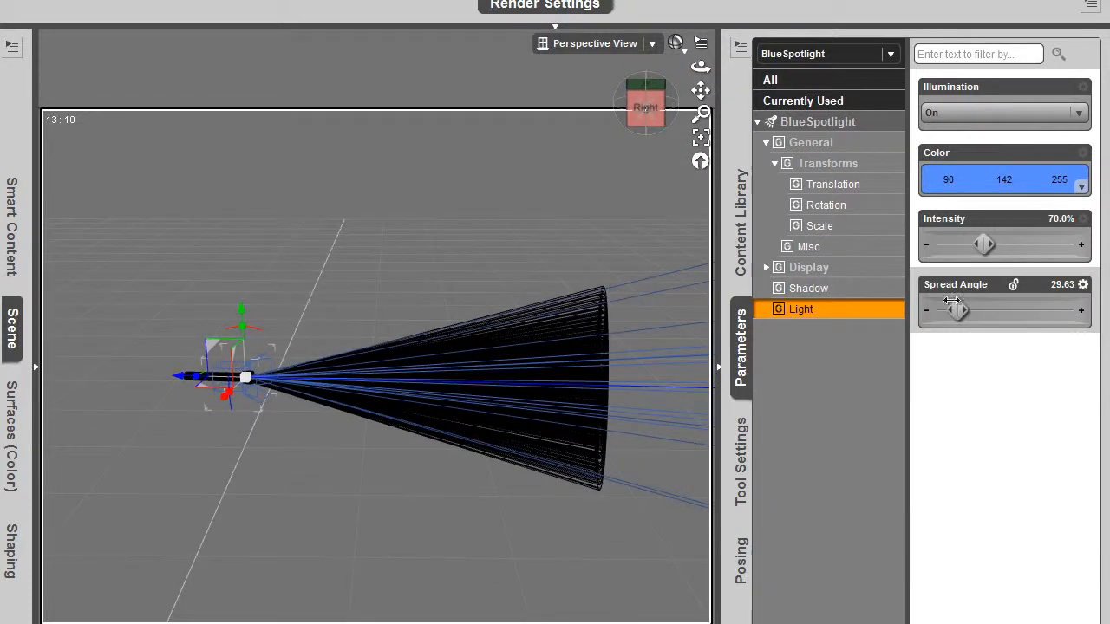
drag(957, 310, 988, 311)
drag(1014, 309, 1047, 310)
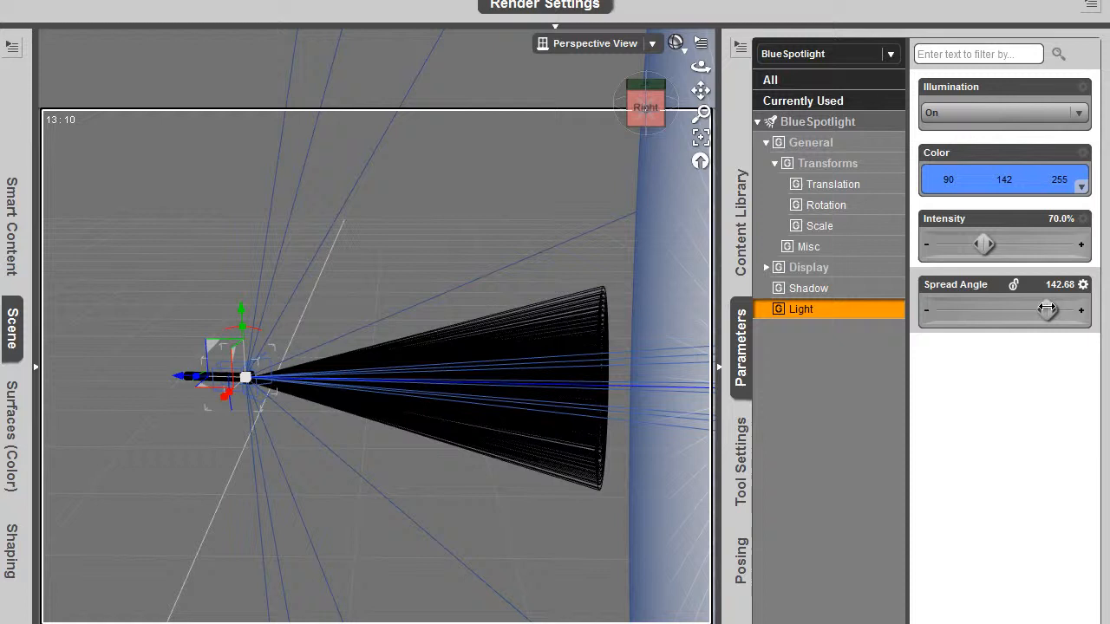
Select the light cone in the viewport and set its X Scale and Y Scale to 200%
click(590, 322)
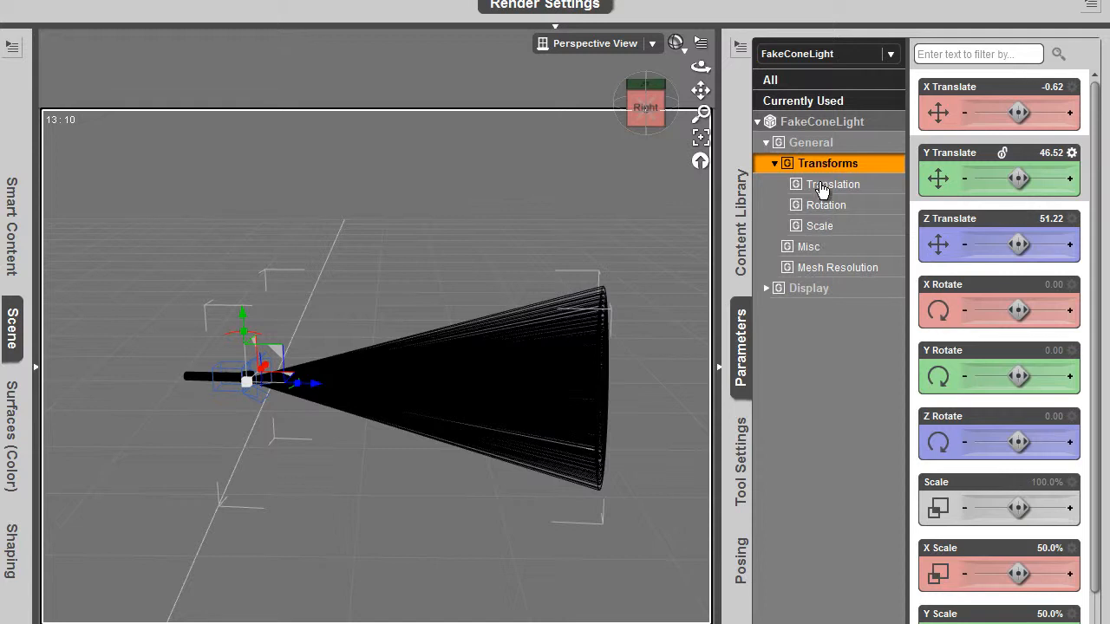
click(831, 227)
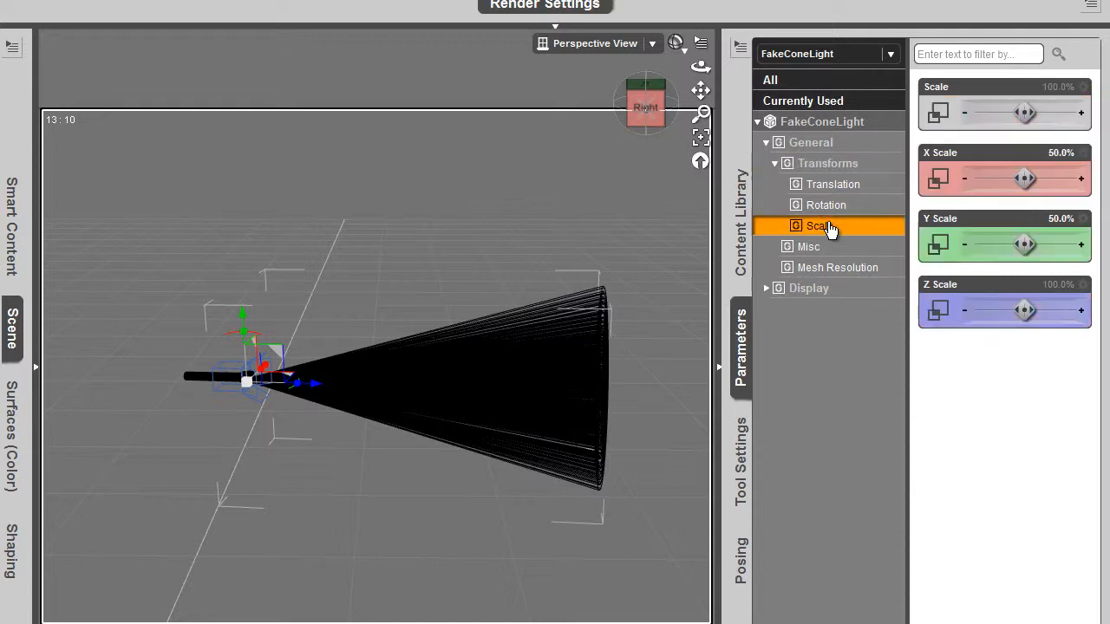
click(1051, 155)
text(20)
key(Return)
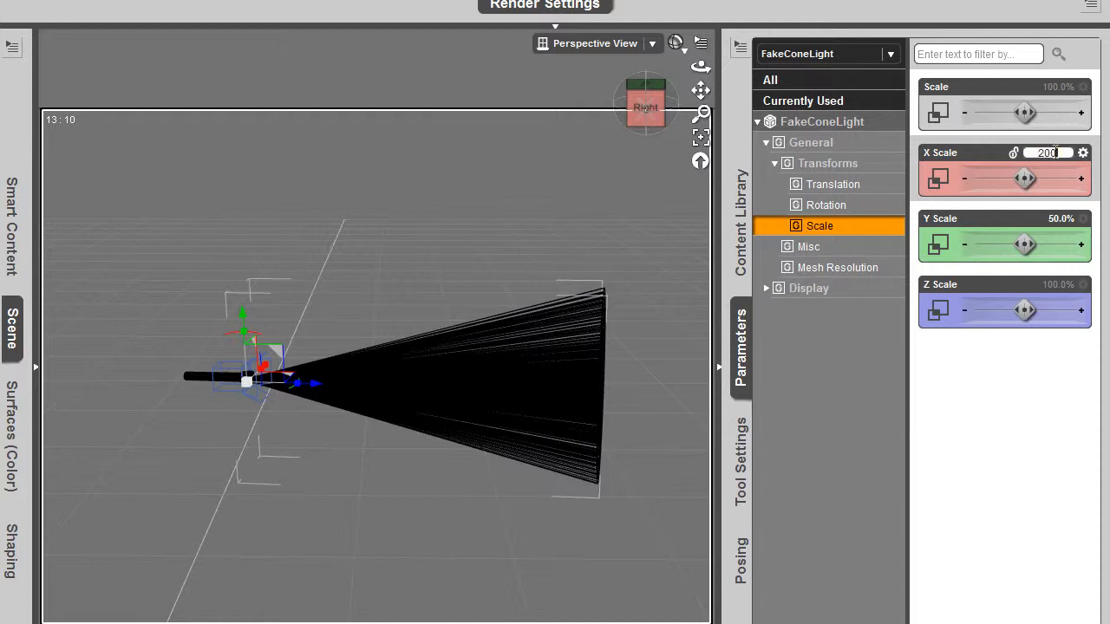
key(Return)
click(1050, 219)
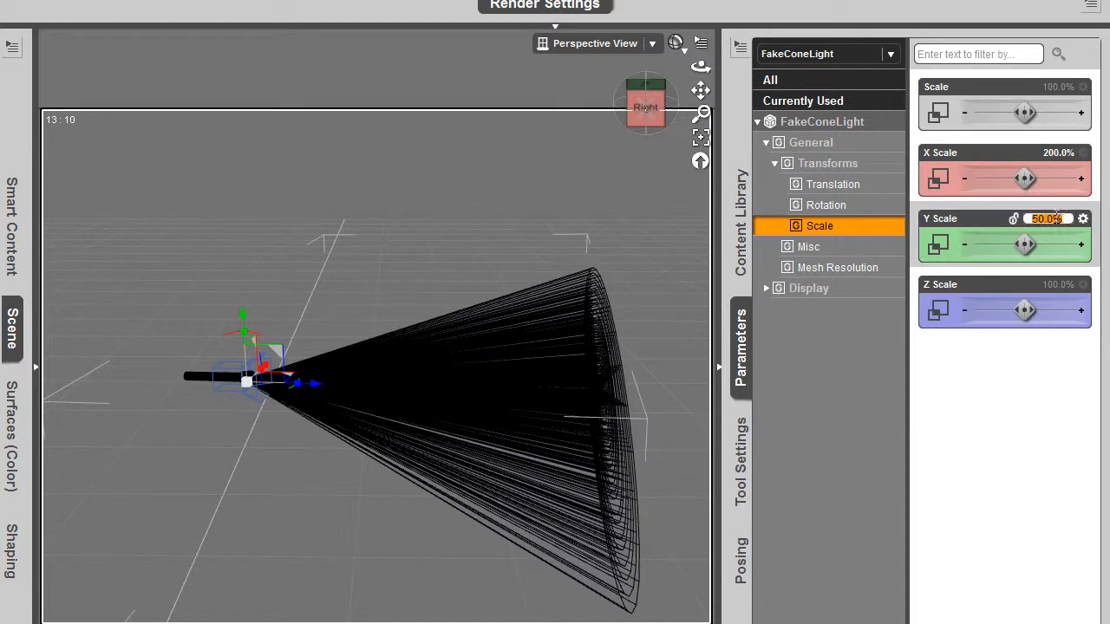
key(Return)
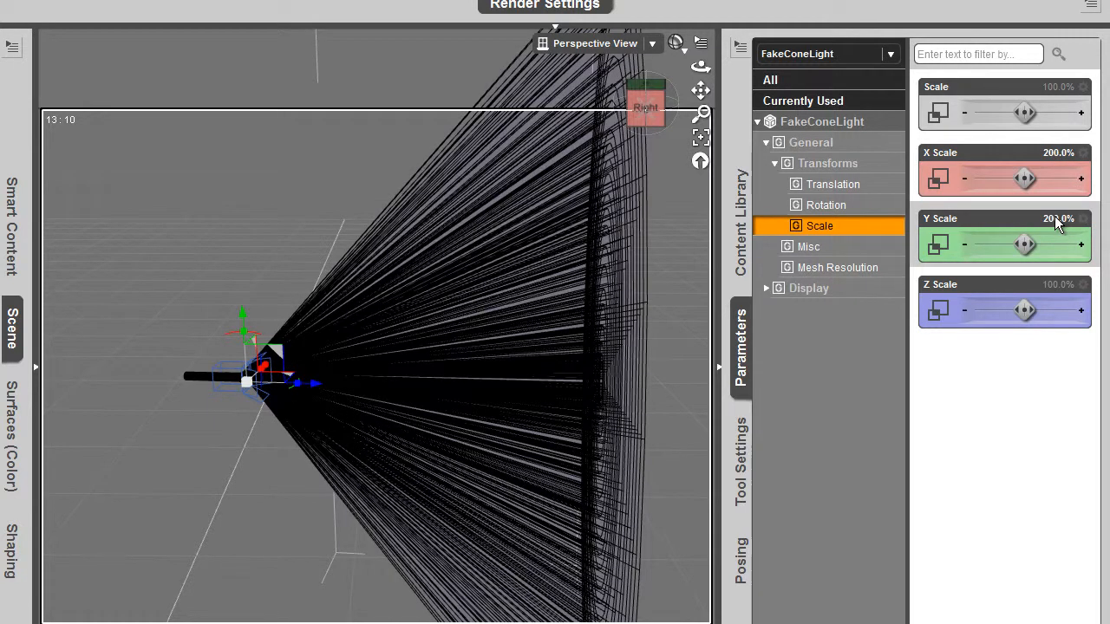
Reselect FakeConeLight in the scene hierarchy and set its X Scale and Y Scale to 400%
click(11, 347)
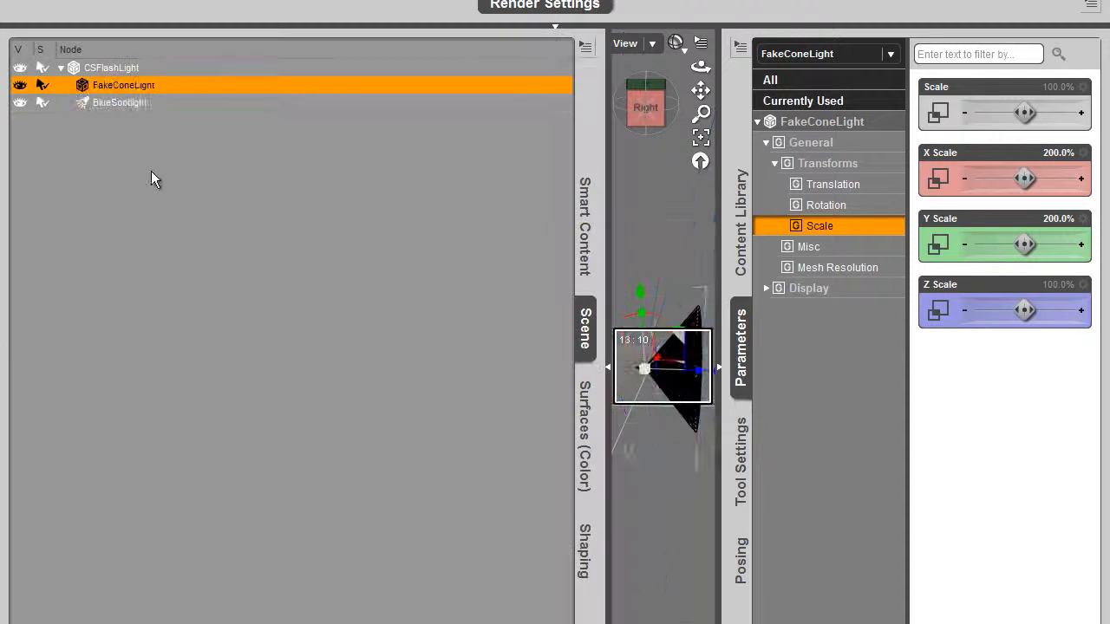
click(117, 103)
click(121, 85)
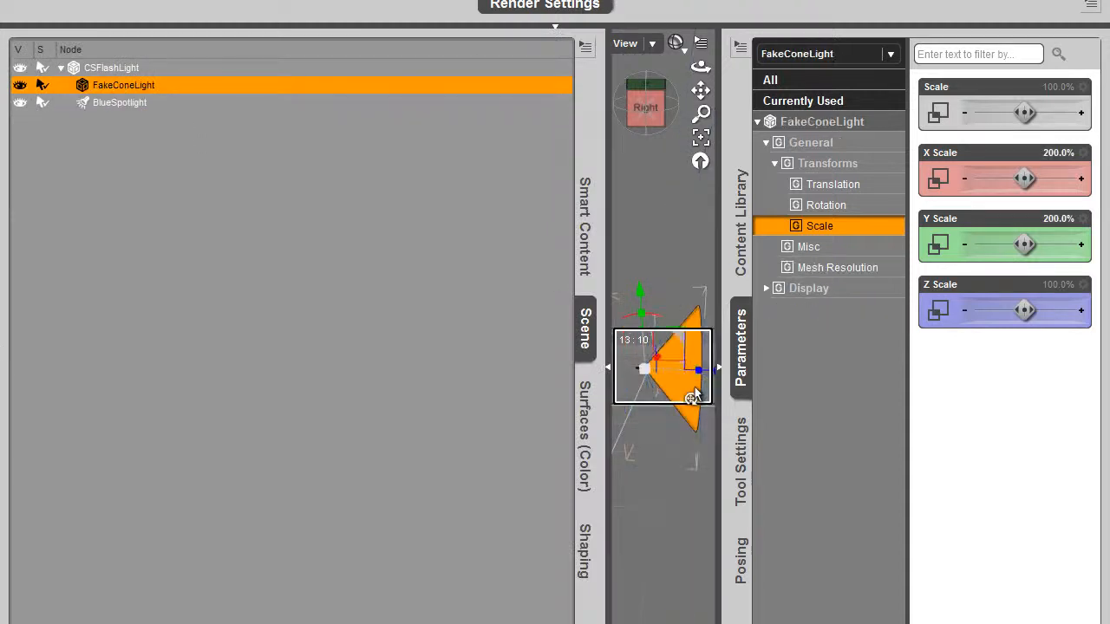
mouse_move(1018, 177)
mouse_down()
mouse_move(1056, 176)
mouse_move(1022, 177)
mouse_up()
click(1051, 152)
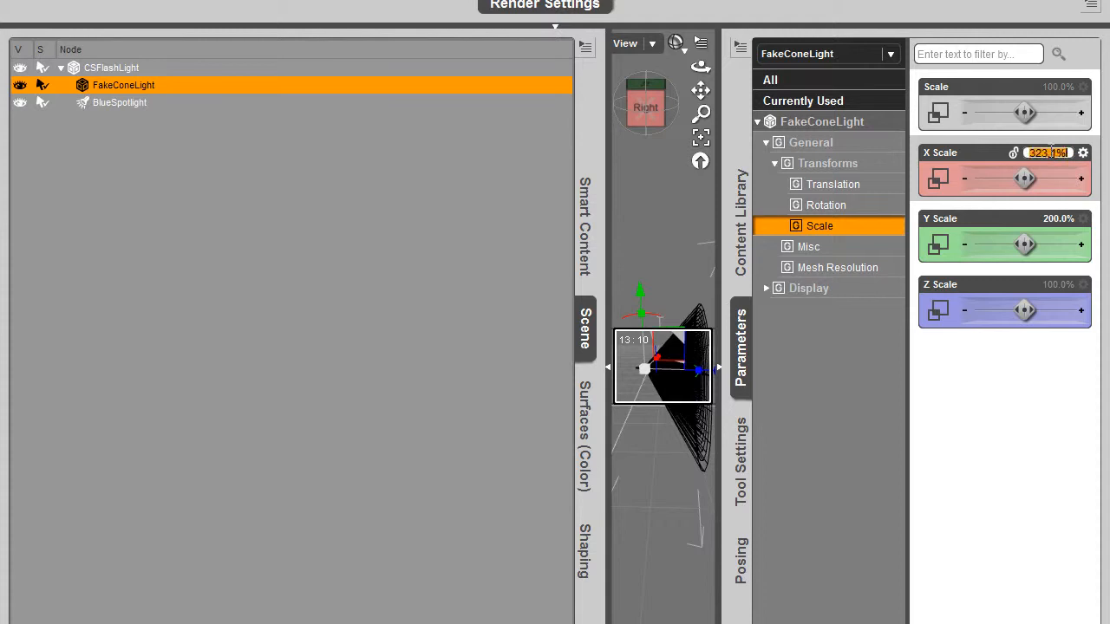
text(400)
key(Return)
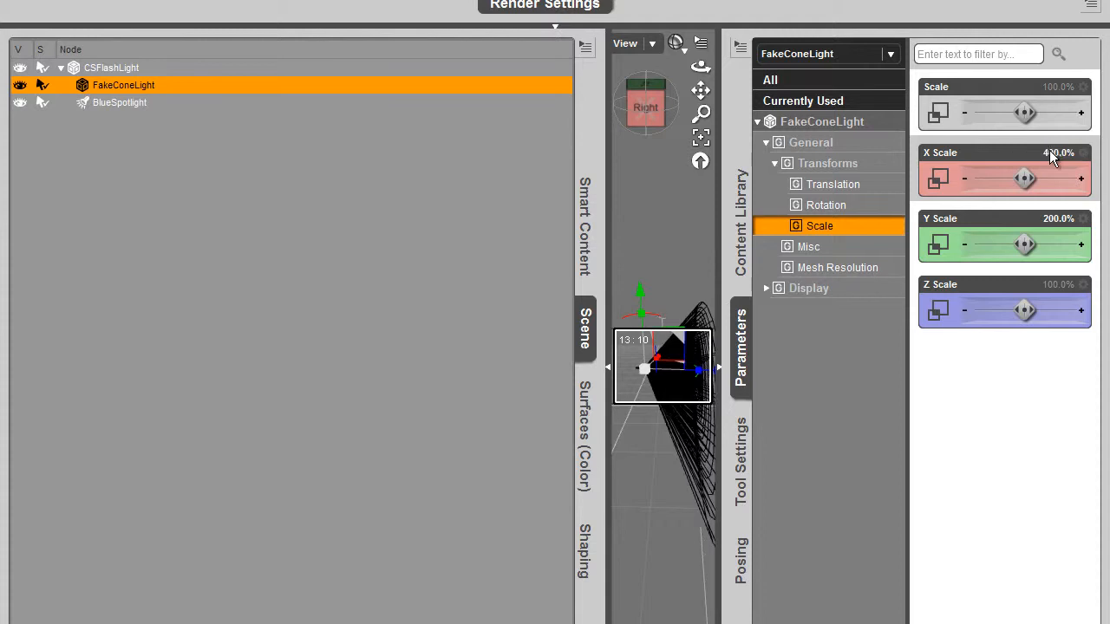
click(1051, 220)
text(400)
key(Return)
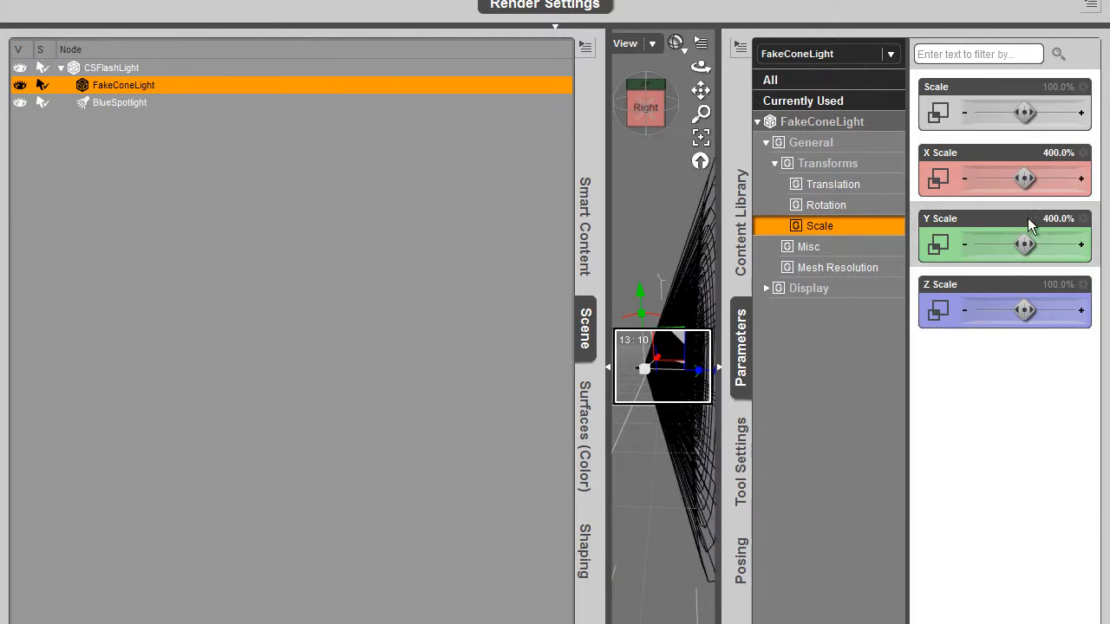
Select BlueSpotlight and reduce its Spread Angle to about 133.90 to match the widened cone
click(112, 104)
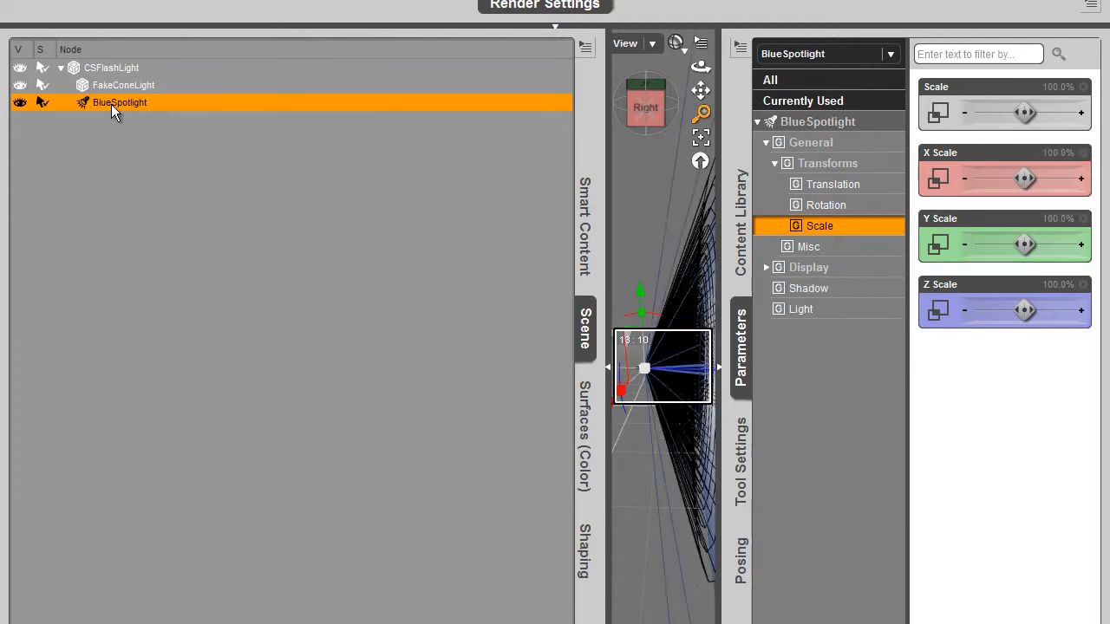
click(604, 368)
click(791, 312)
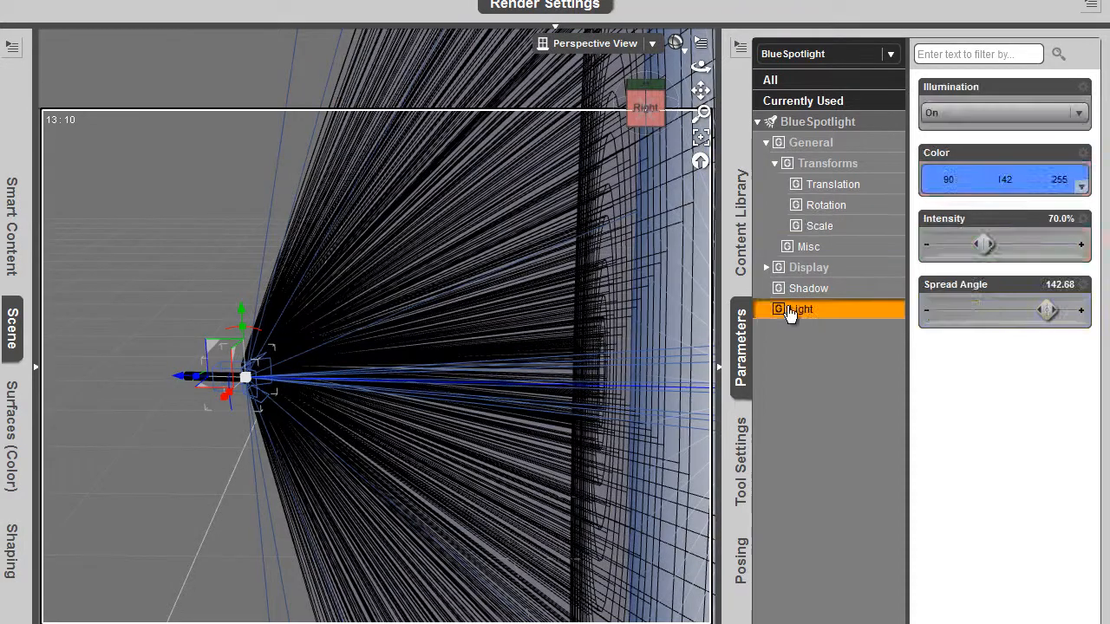
drag(1045, 310, 1040, 310)
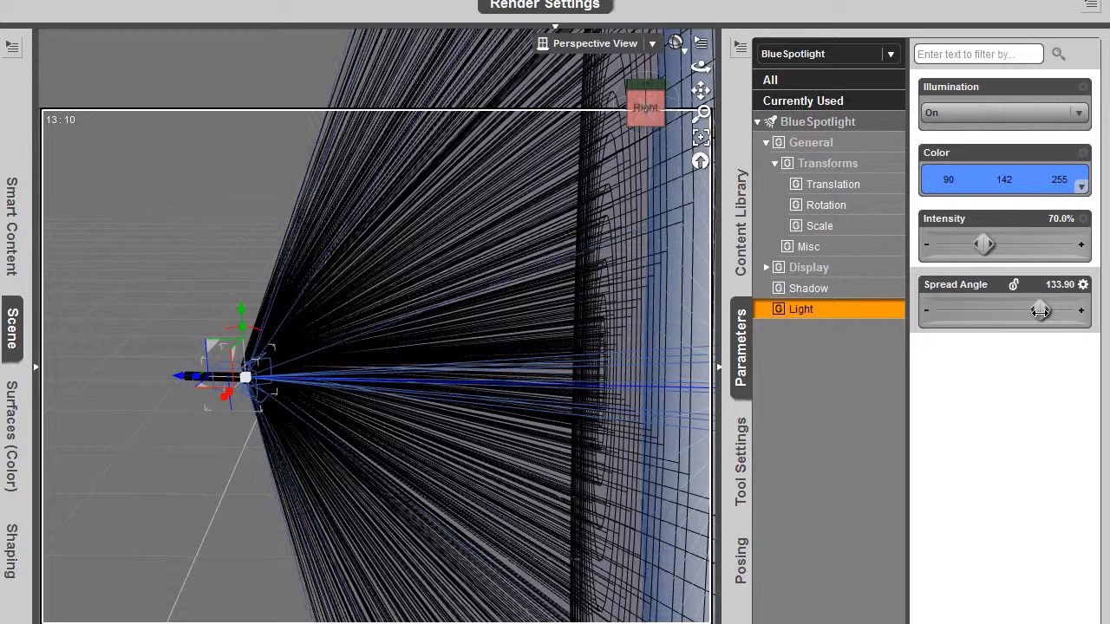
scroll(564, 448, down, 3)
scroll(563, 450, down, 4)
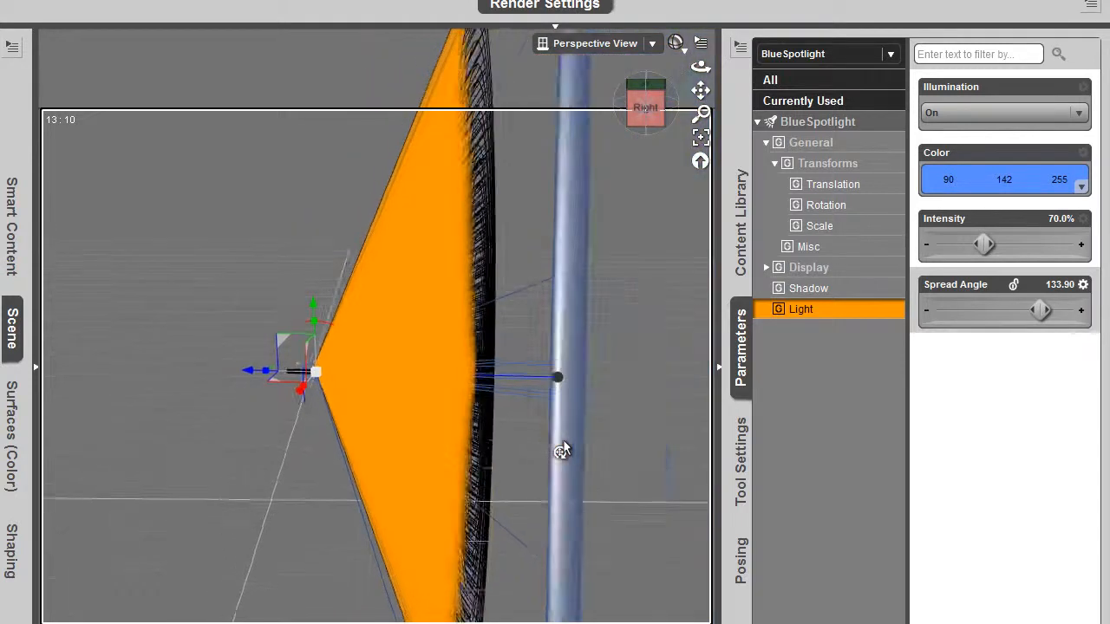
Switch the viewport's draw style from the wireframe overlay to a shaded display without wires
drag(699, 70, 702, 69)
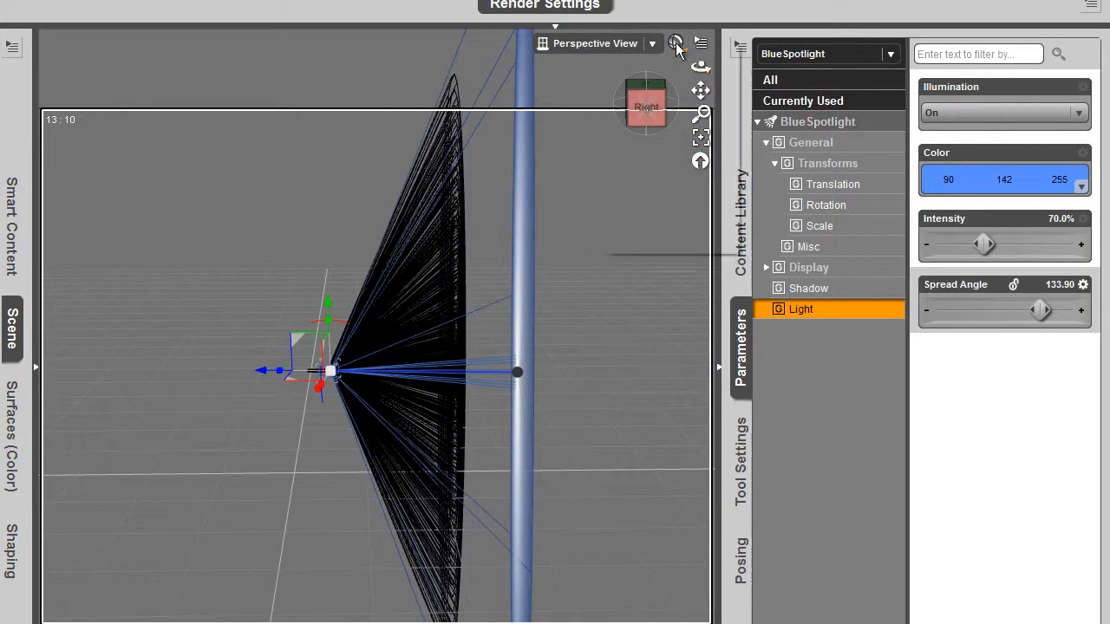
click(676, 43)
click(680, 223)
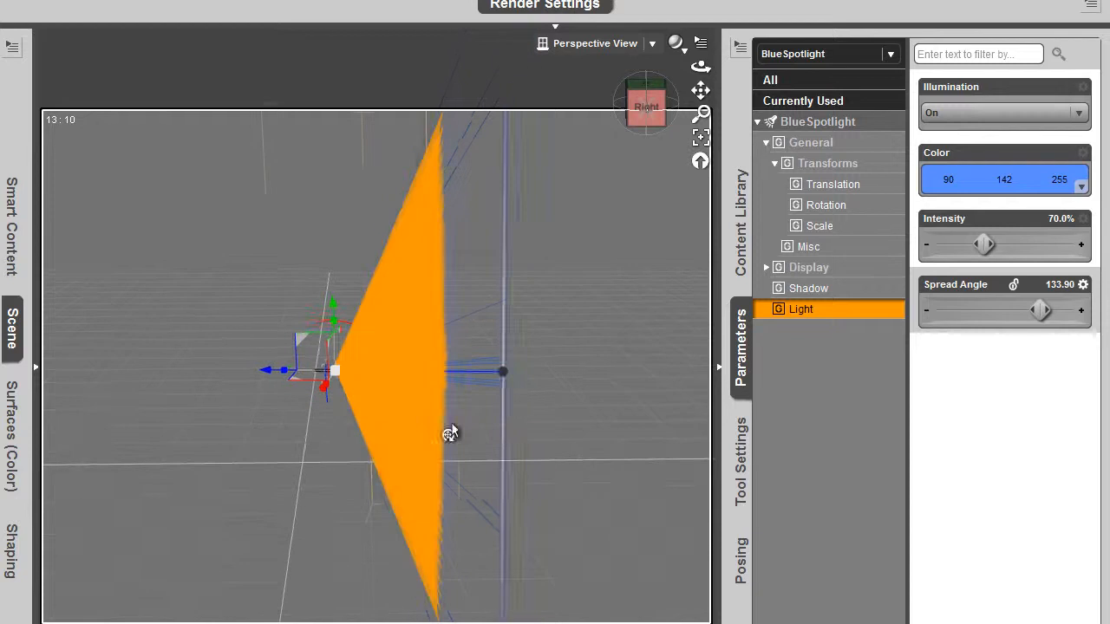
Select FakeConeLight in the viewport and stretch it lengthwise along its Z axis, giving a longer beam
click(441, 406)
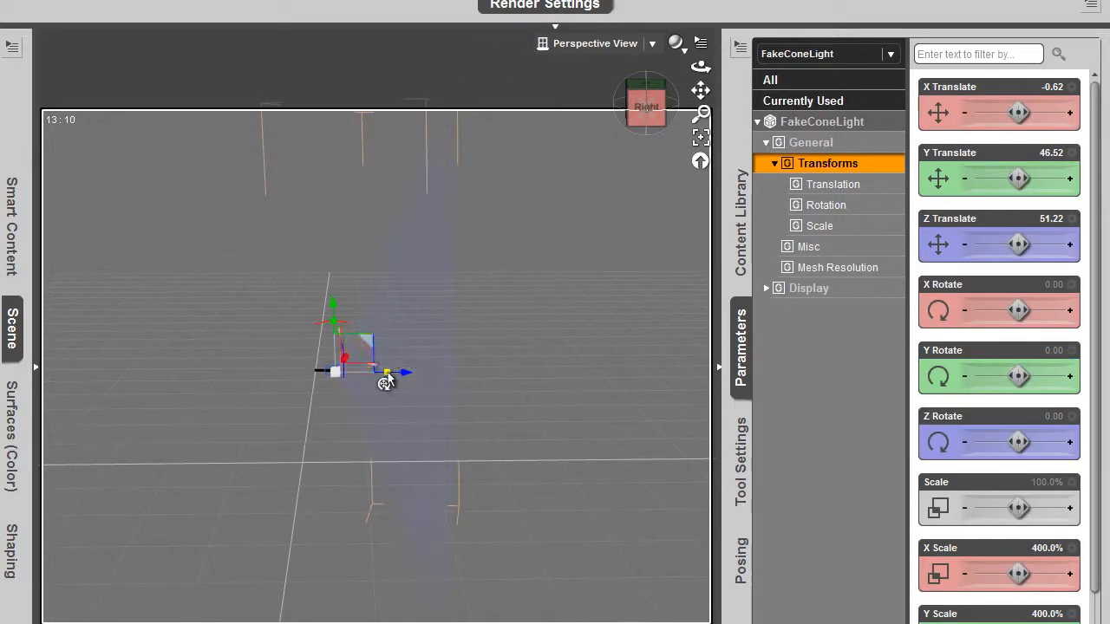
drag(386, 382, 545, 407)
scroll(547, 397, down, 3)
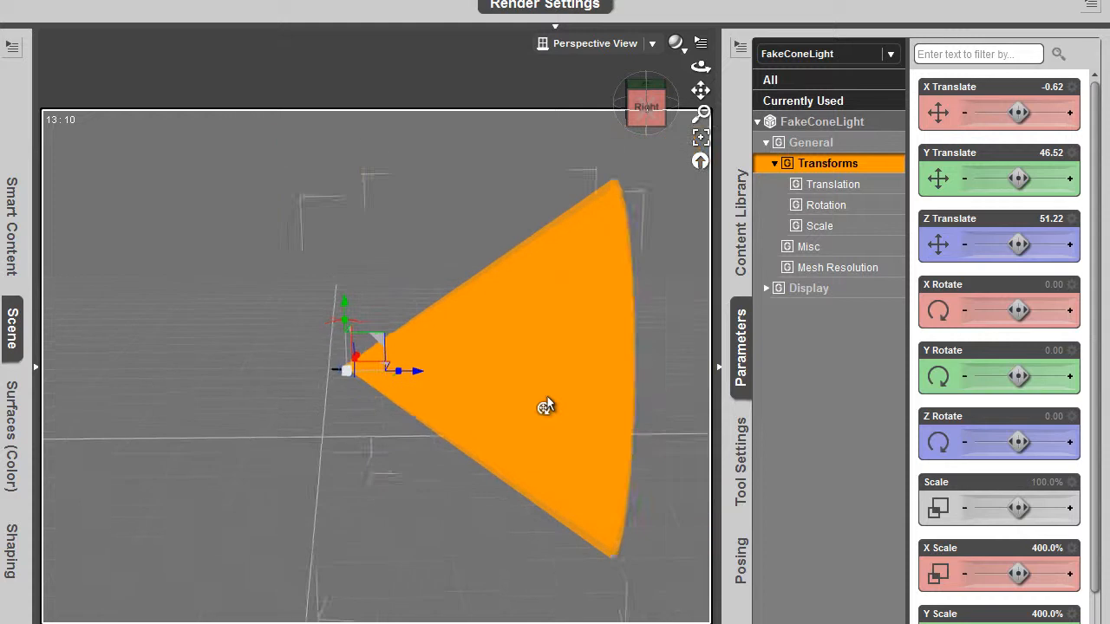
mouse_move(701, 66)
mouse_down()
mouse_move(737, 82)
mouse_move(724, 100)
mouse_move(701, 63)
mouse_move(720, 66)
mouse_up()
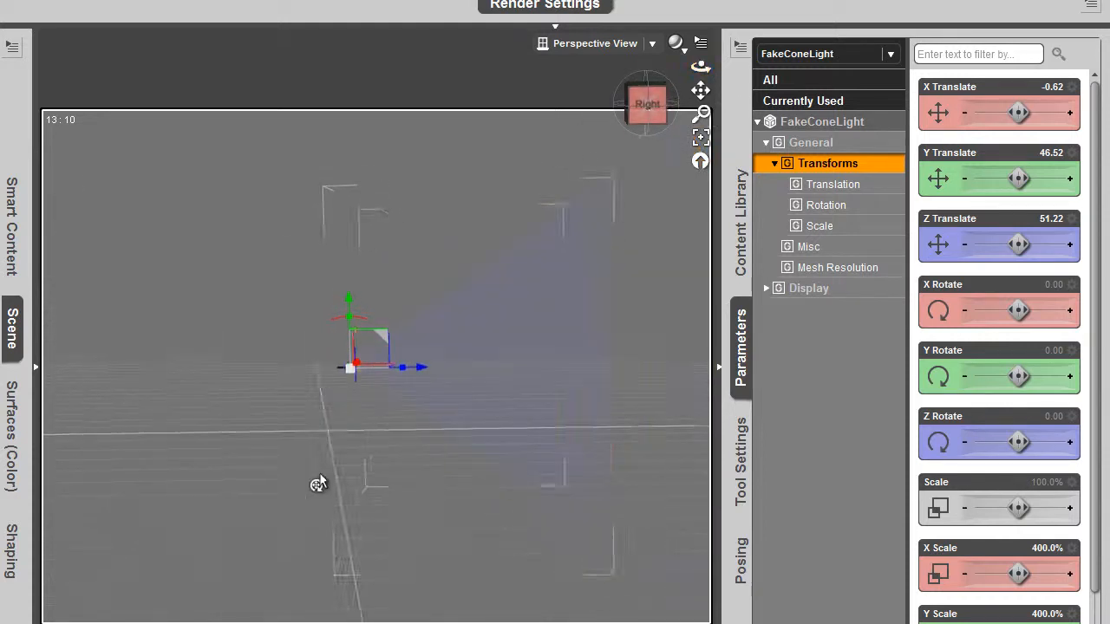
scroll(320, 474, up, 3)
scroll(319, 478, up, 3)
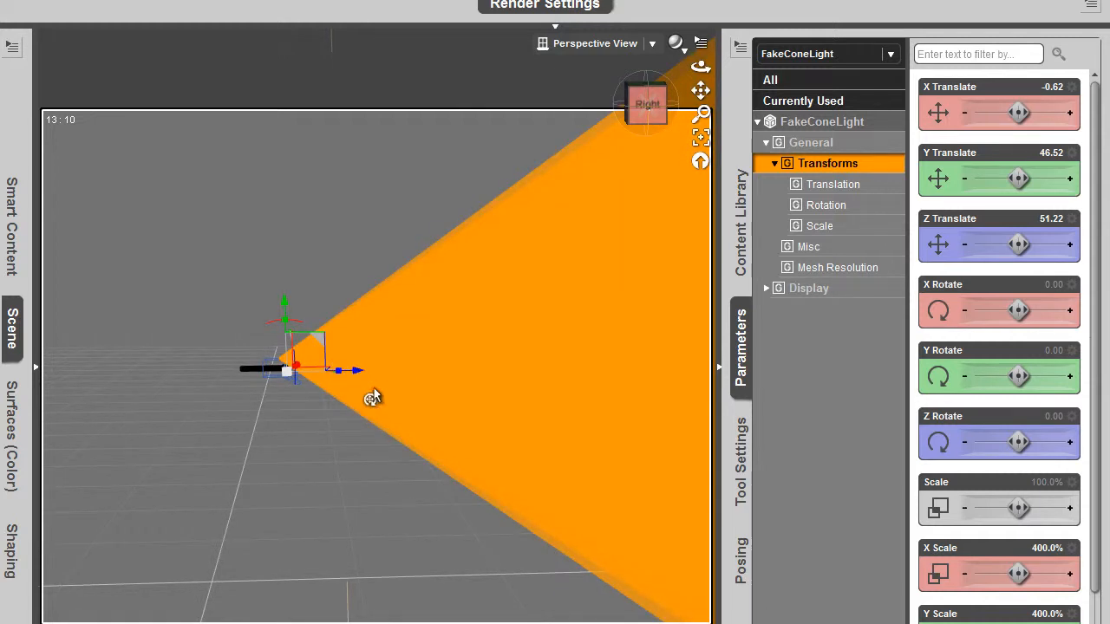
Enlarge the viewport, switch to the Right view and lower FakeConeLight slightly along Y relative to the flashlight
drag(699, 115, 698, 227)
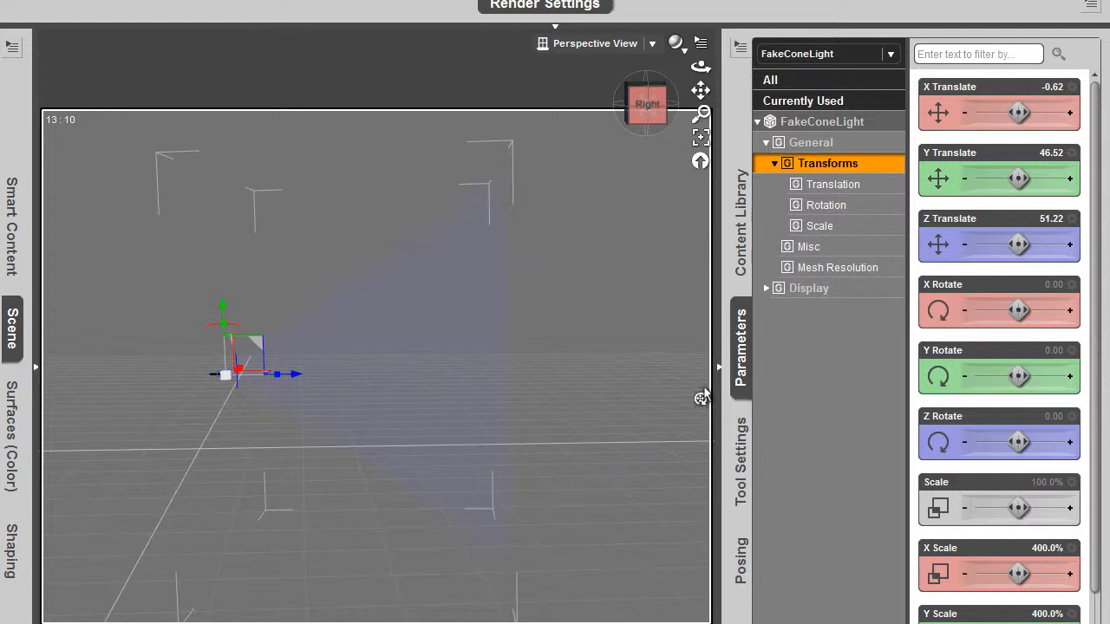
click(719, 367)
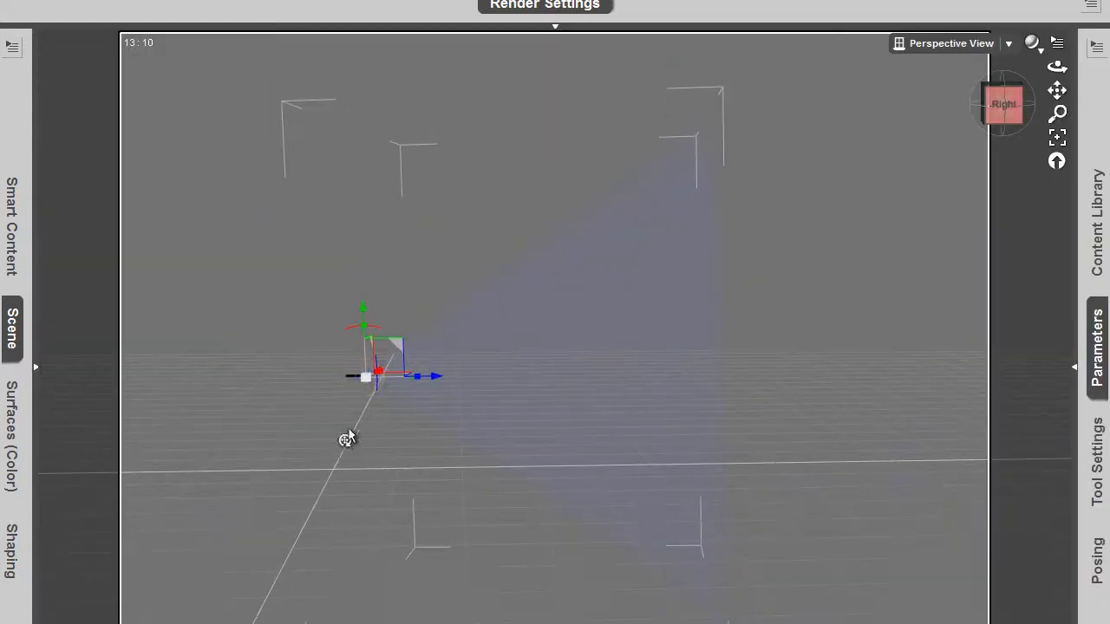
scroll(347, 433, up, 5)
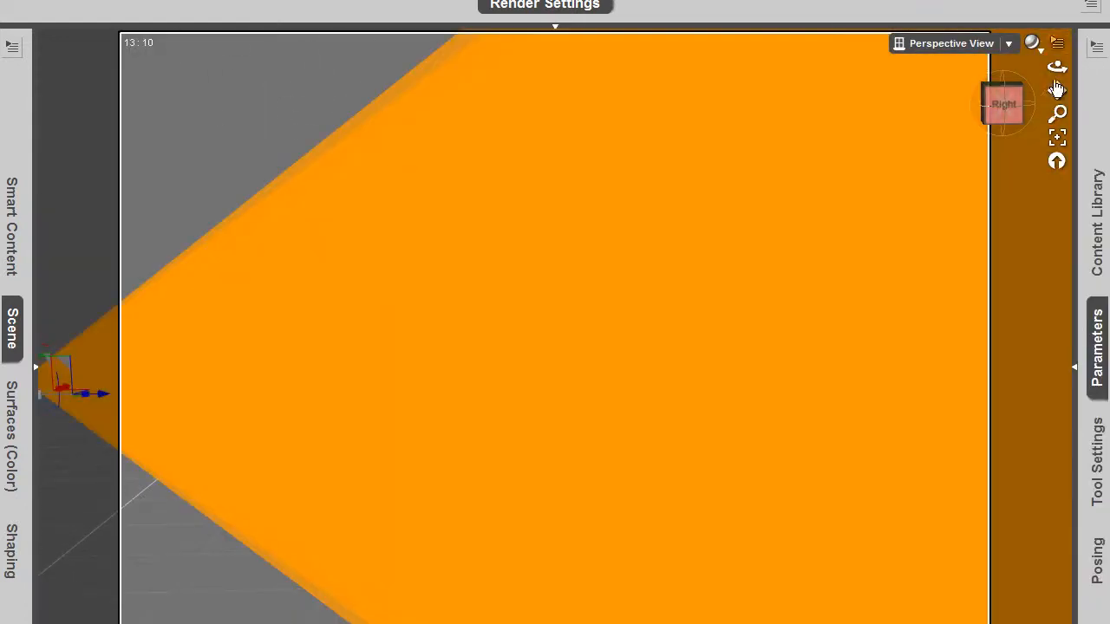
drag(1057, 90, 1109, 87)
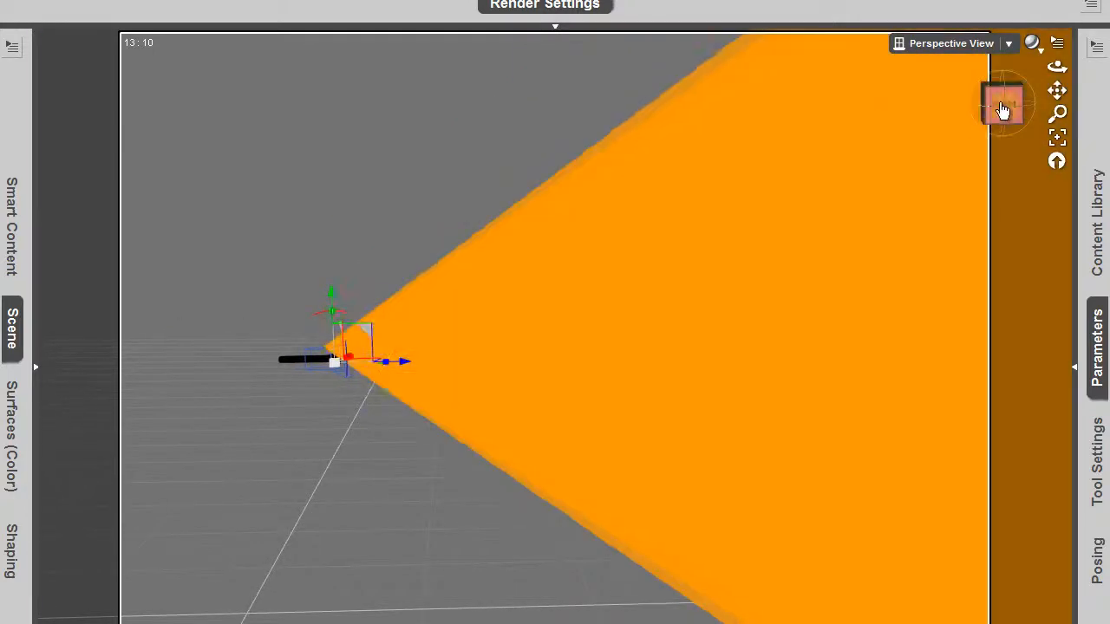
drag(1000, 104, 1001, 111)
click(1002, 110)
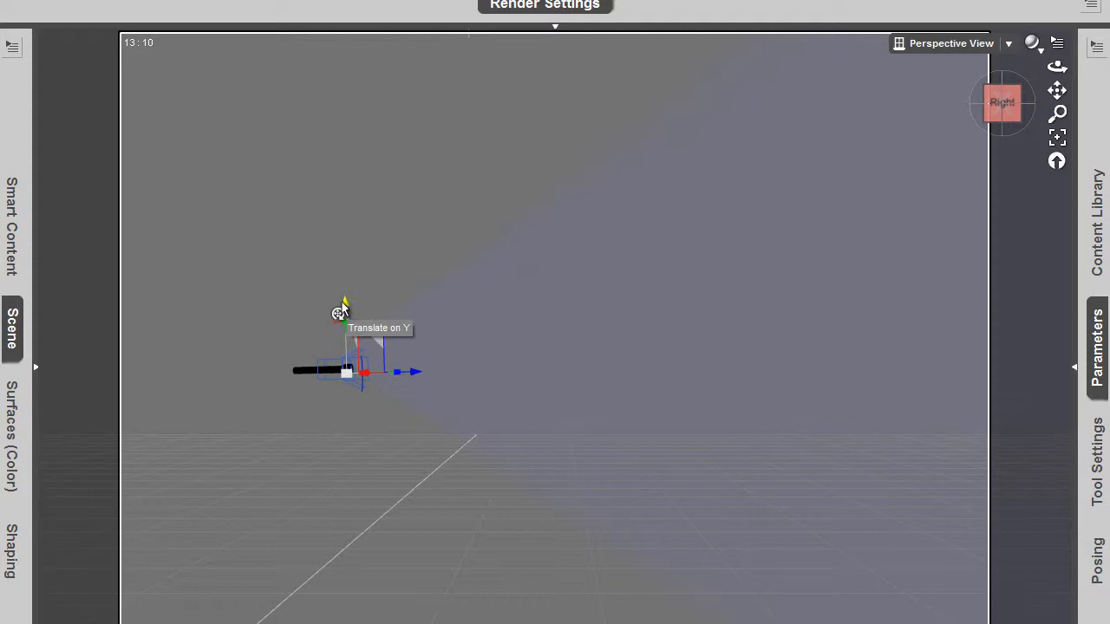
drag(343, 304, 342, 303)
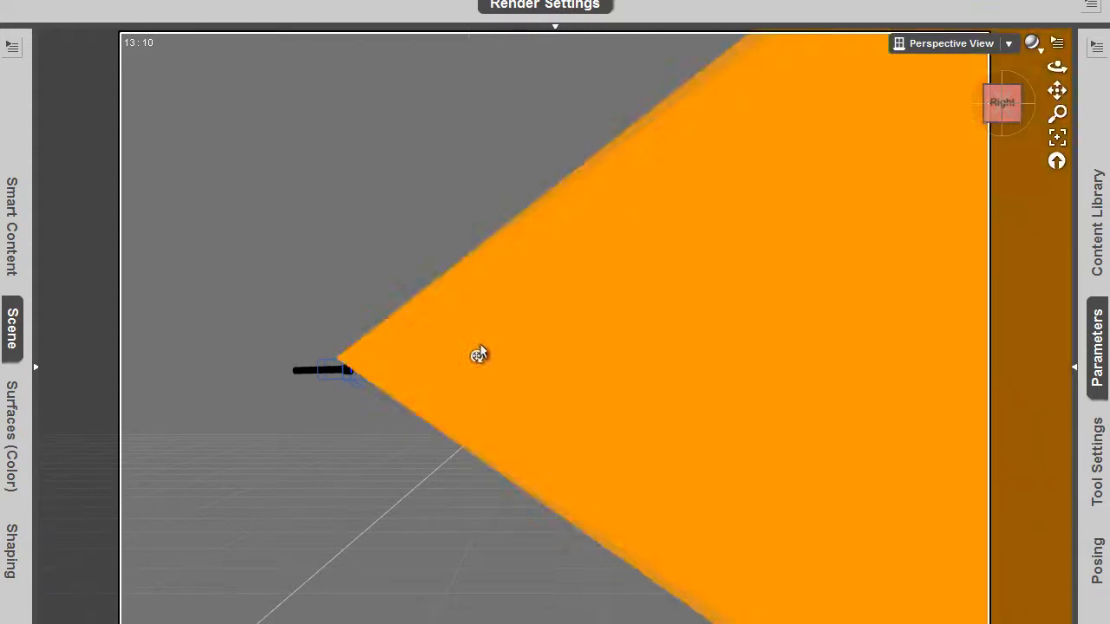
click(481, 349)
drag(347, 306, 347, 314)
scroll(299, 360, up, 1)
scroll(299, 368, up, 2)
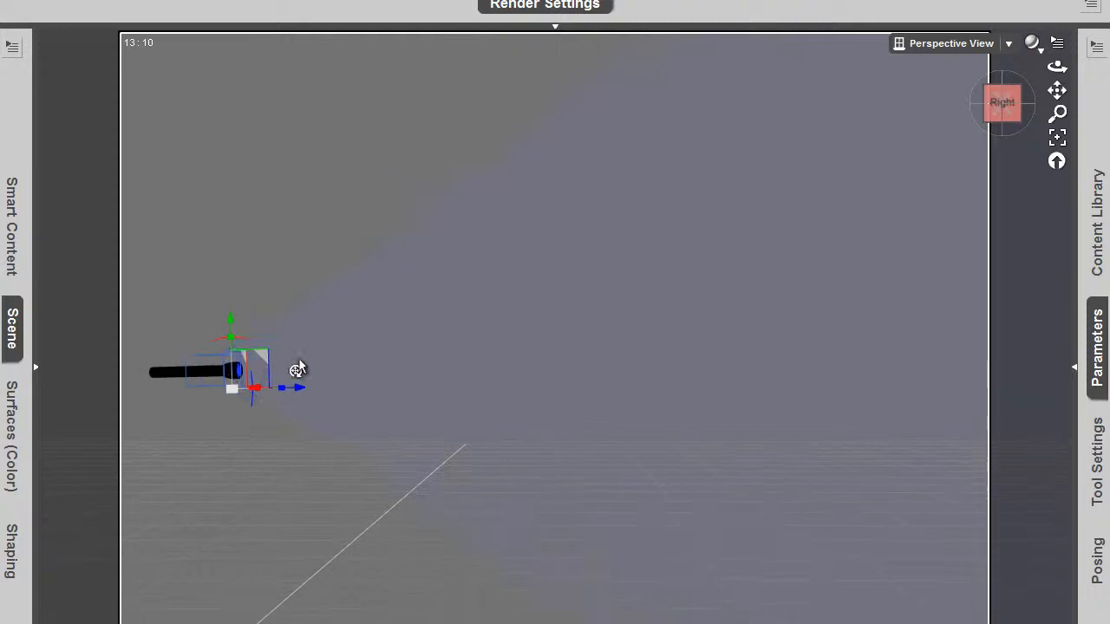
scroll(679, 277, down, 5)
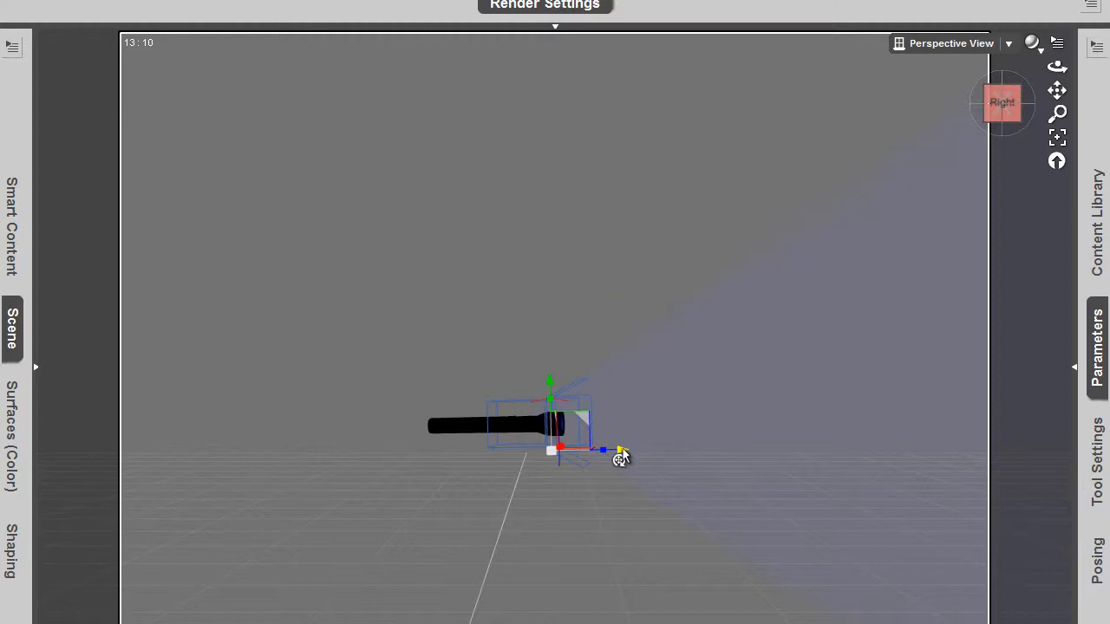
Slide FakeConeLight slightly forward along Z at the flashlight head and nudge it down along Y
drag(620, 455, 637, 452)
drag(566, 376, 565, 377)
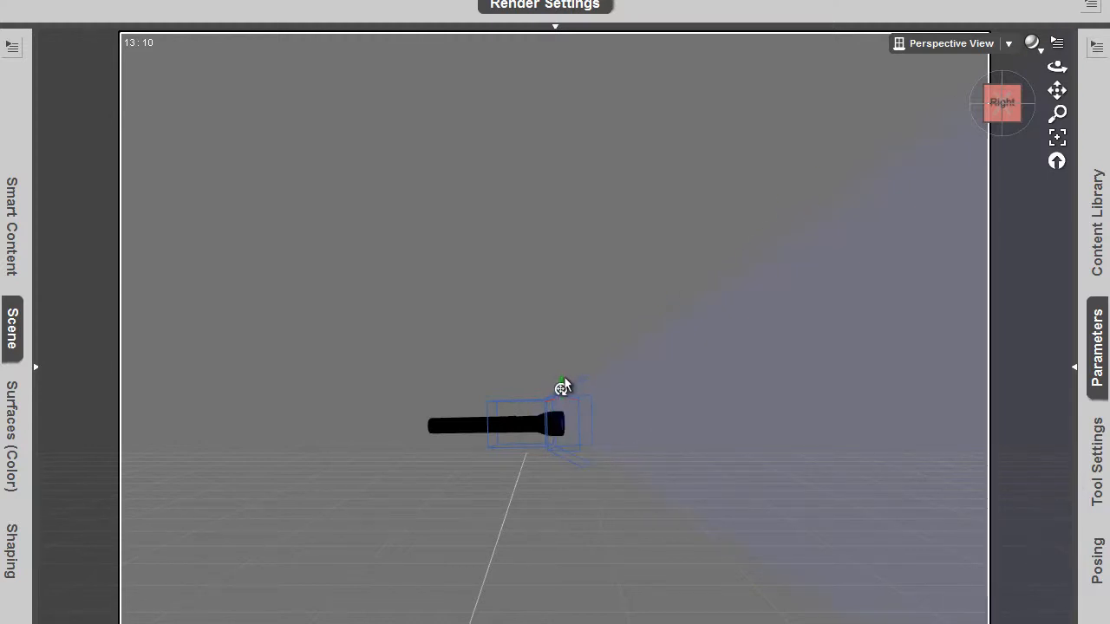
click(602, 431)
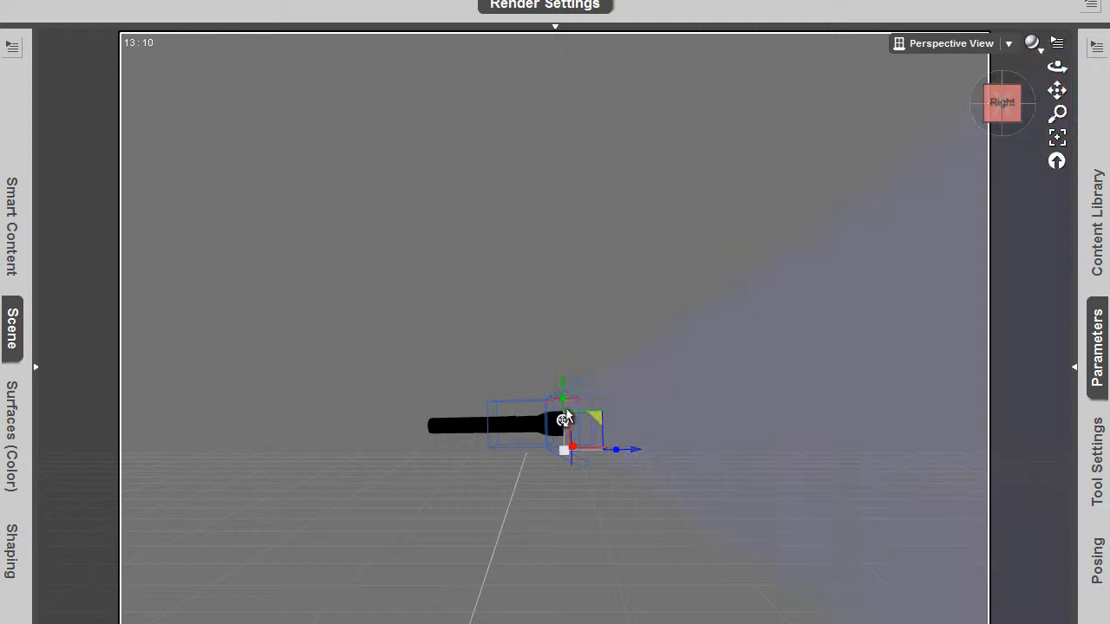
drag(565, 383, 565, 390)
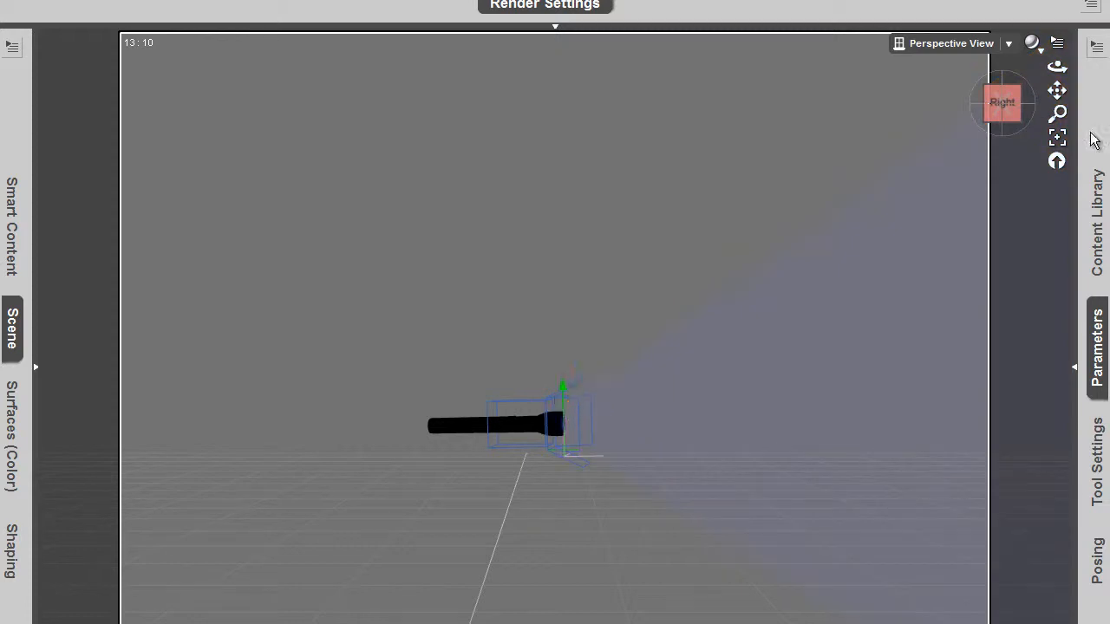
View the flashlight from above and nudge FakeConeLight along X into line with the flashlight head
drag(1057, 68, 1034, 55)
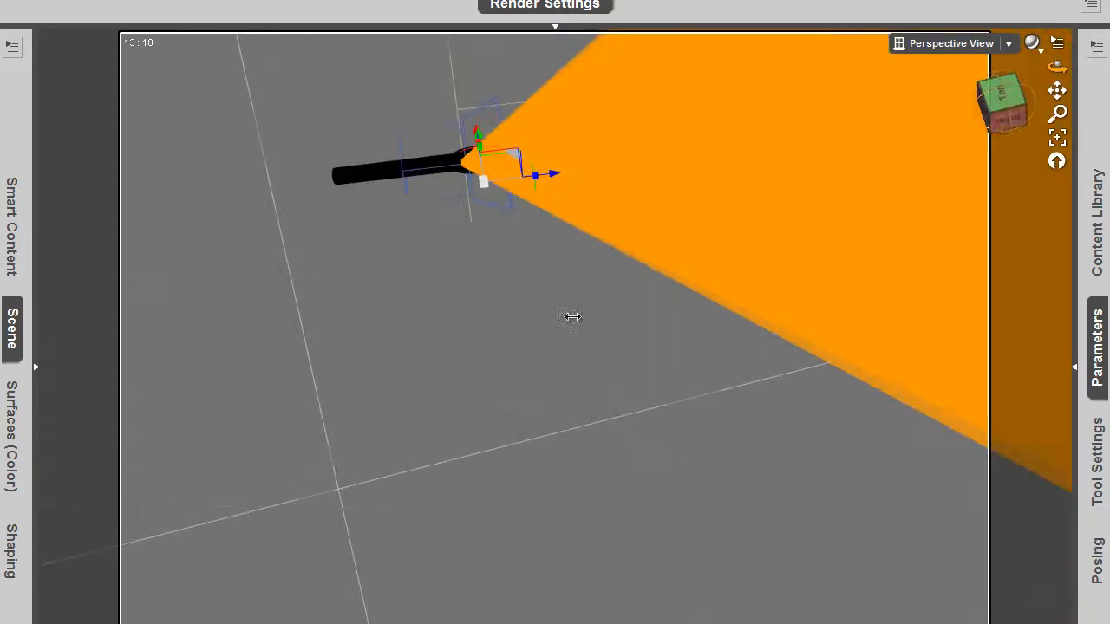
drag(1006, 94, 1048, 398)
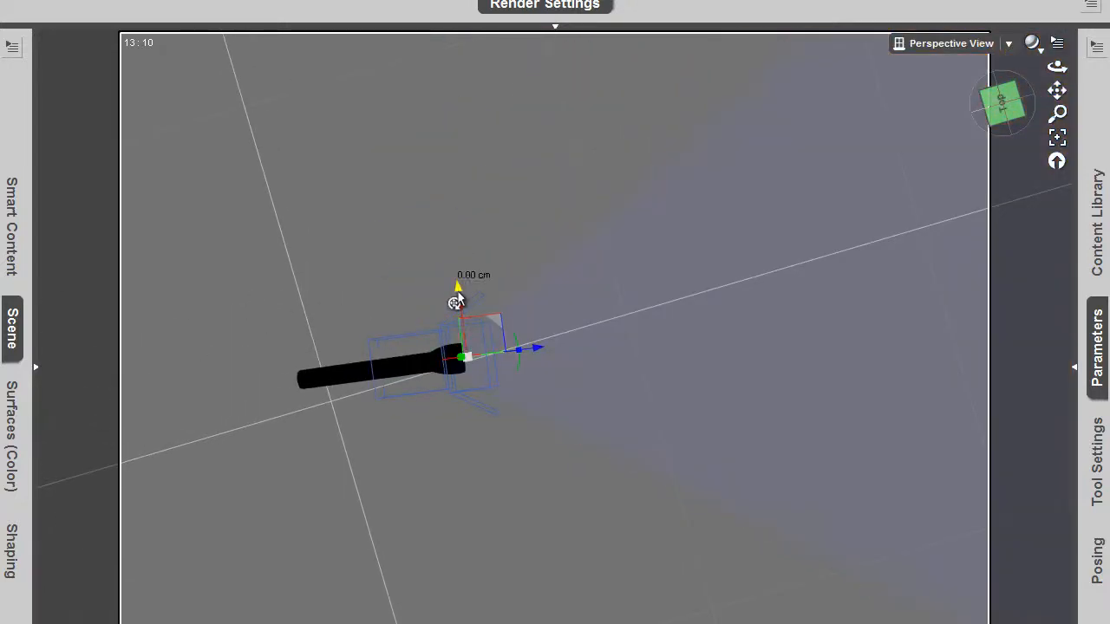
drag(456, 299, 456, 290)
scroll(763, 236, down, 2)
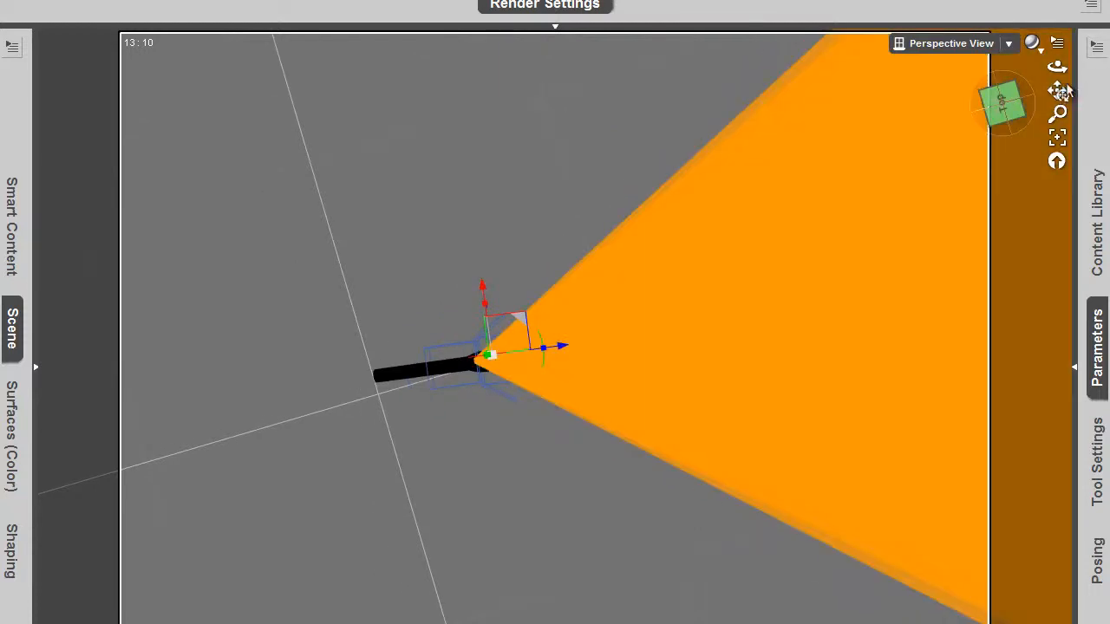
drag(1056, 90, 887, 126)
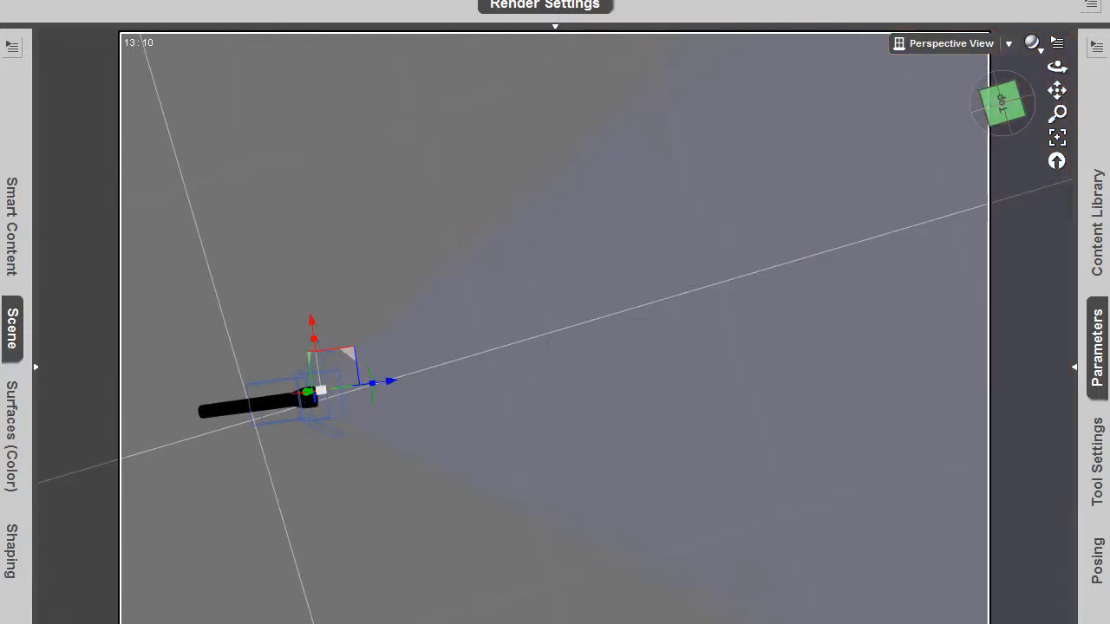
Lower the render quality settings to 10 Shadow Samples and 3 Pixel Samples in both X and Y
click(139, 2)
click(174, 2)
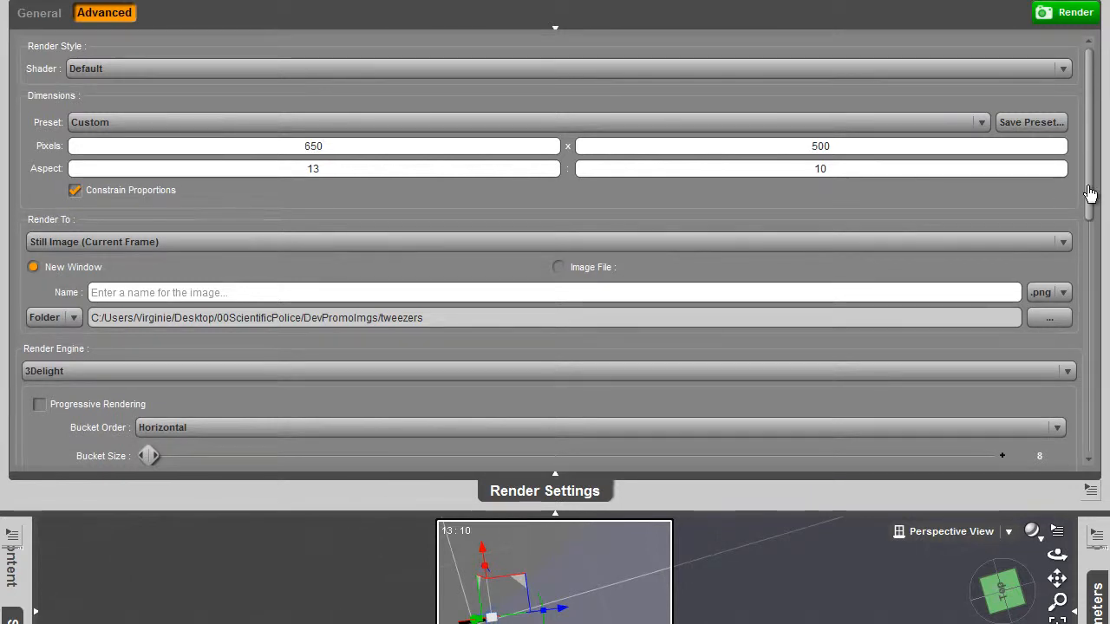
scroll(1072, 343, down, 5)
scroll(1073, 342, up, 1)
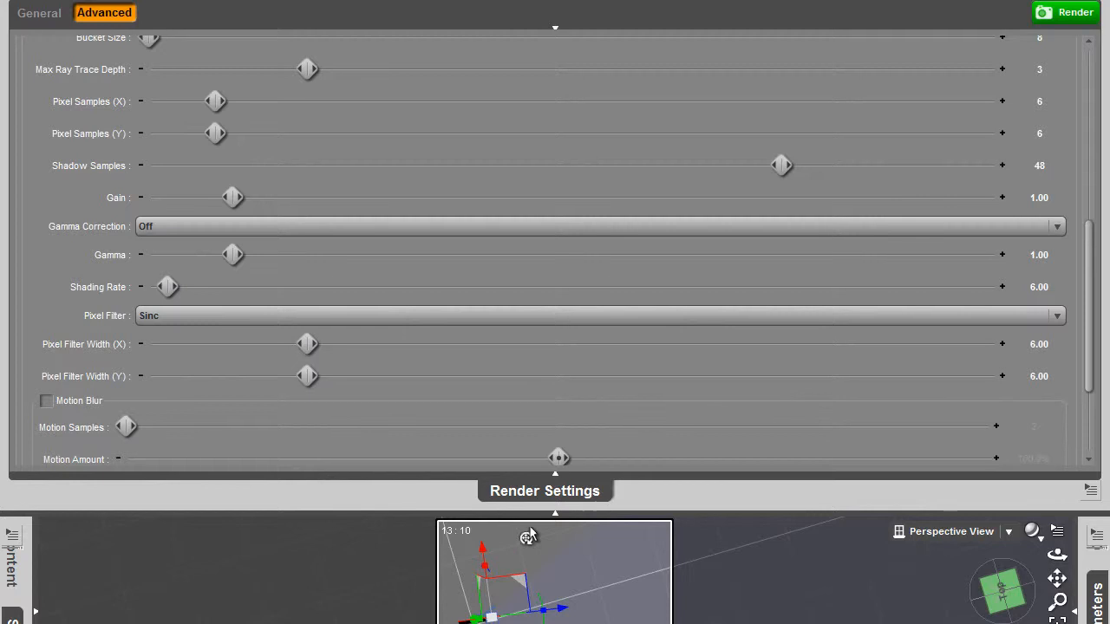
click(1041, 167)
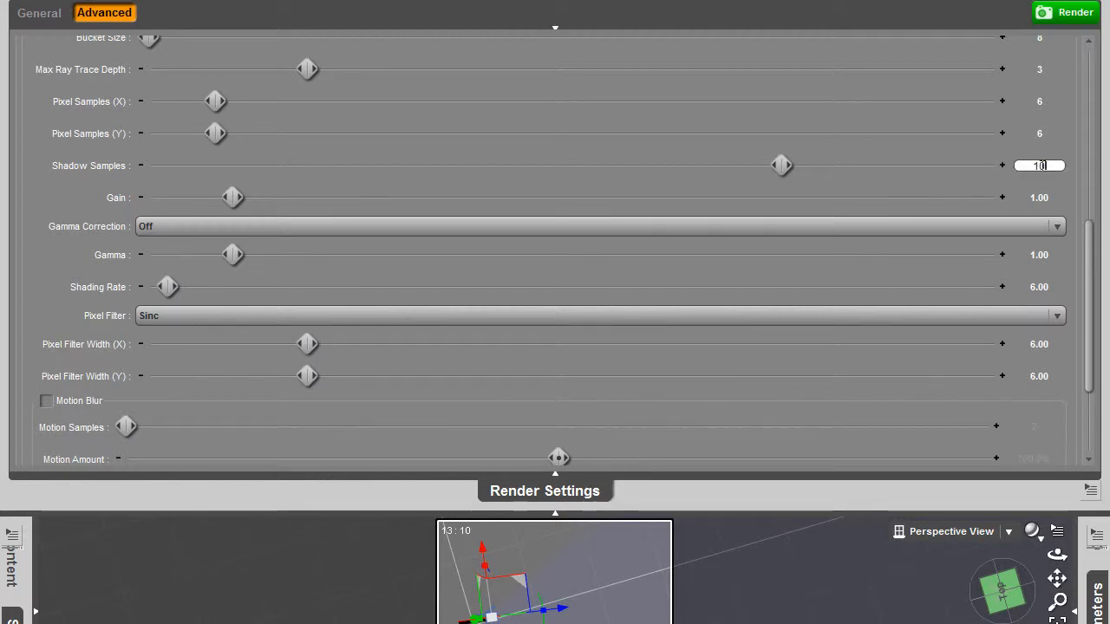
click(1042, 133)
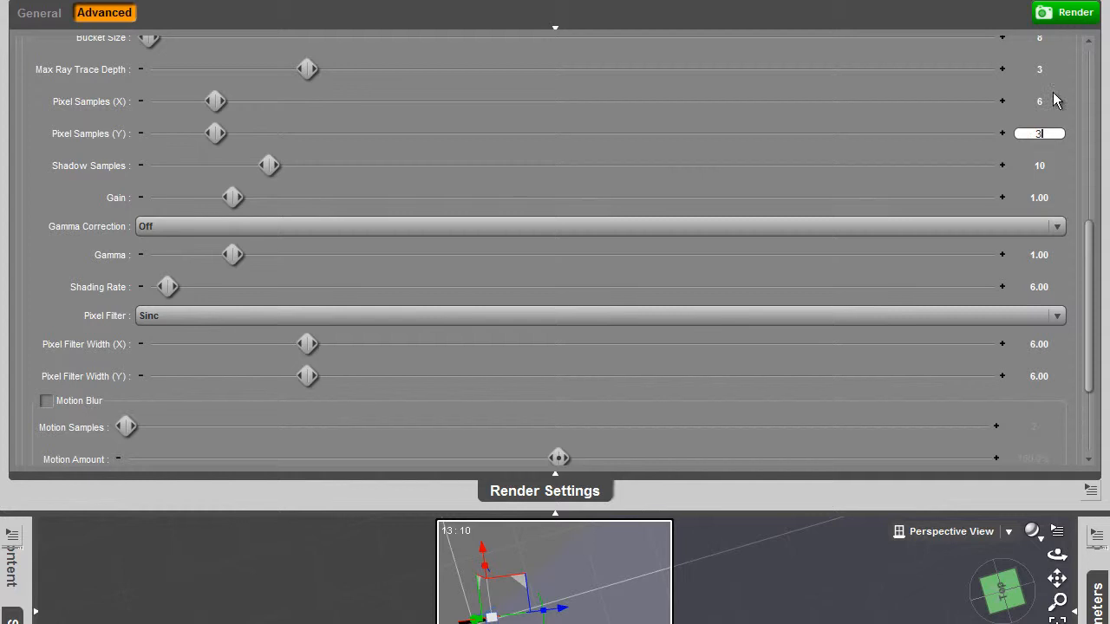
text(3)
click(1042, 101)
Render the current frame, examine the beam around the flashlight head, and close the render without saving
click(1072, 12)
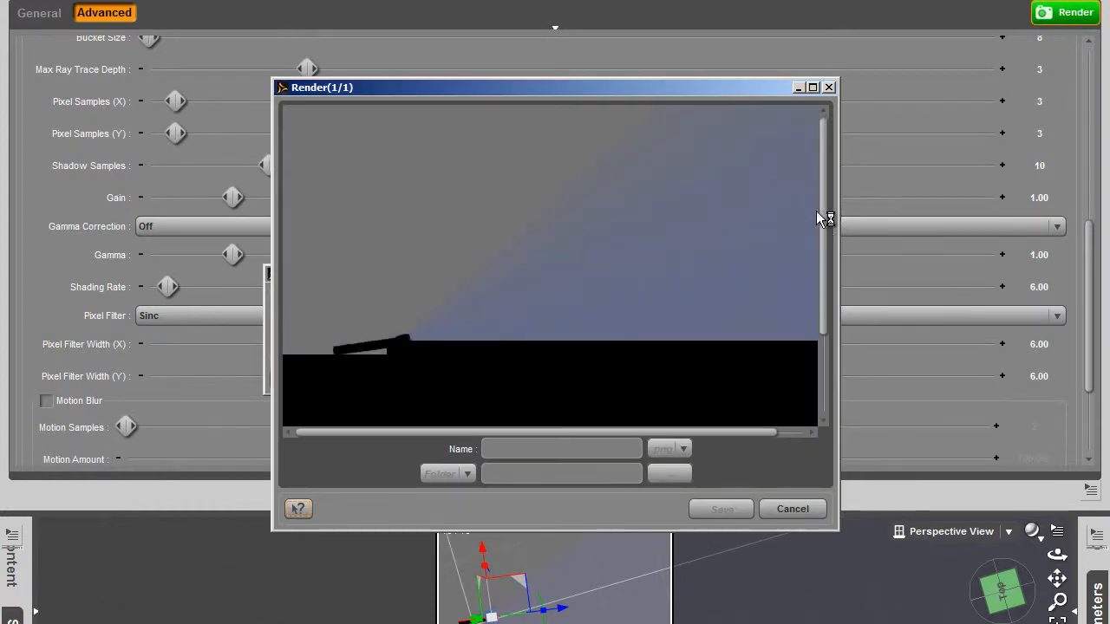
drag(821, 226, 822, 263)
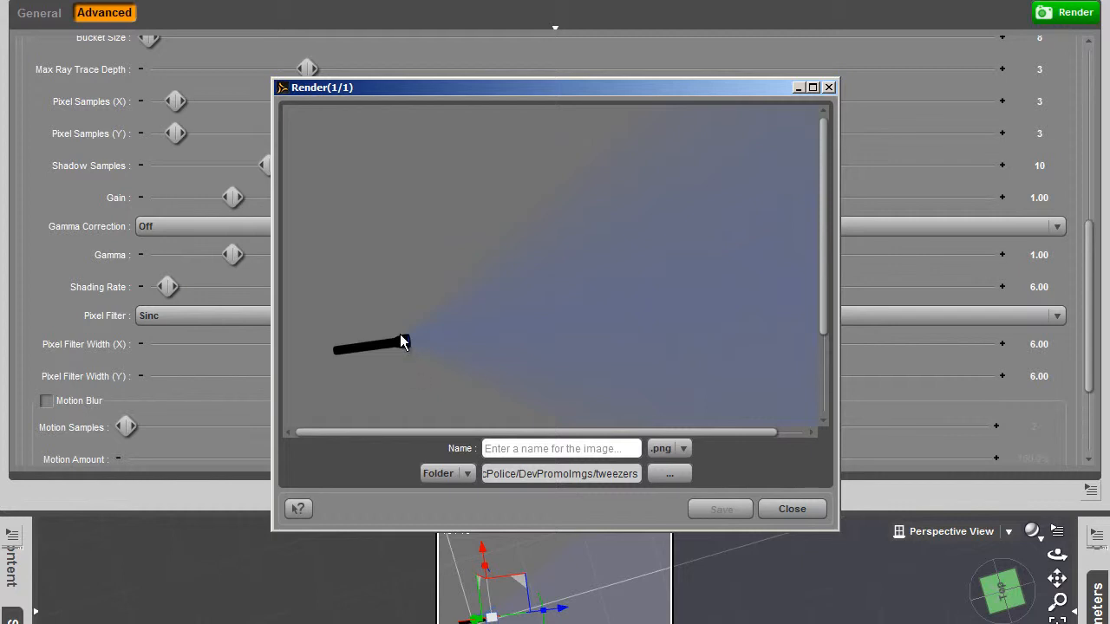
drag(648, 433, 805, 435)
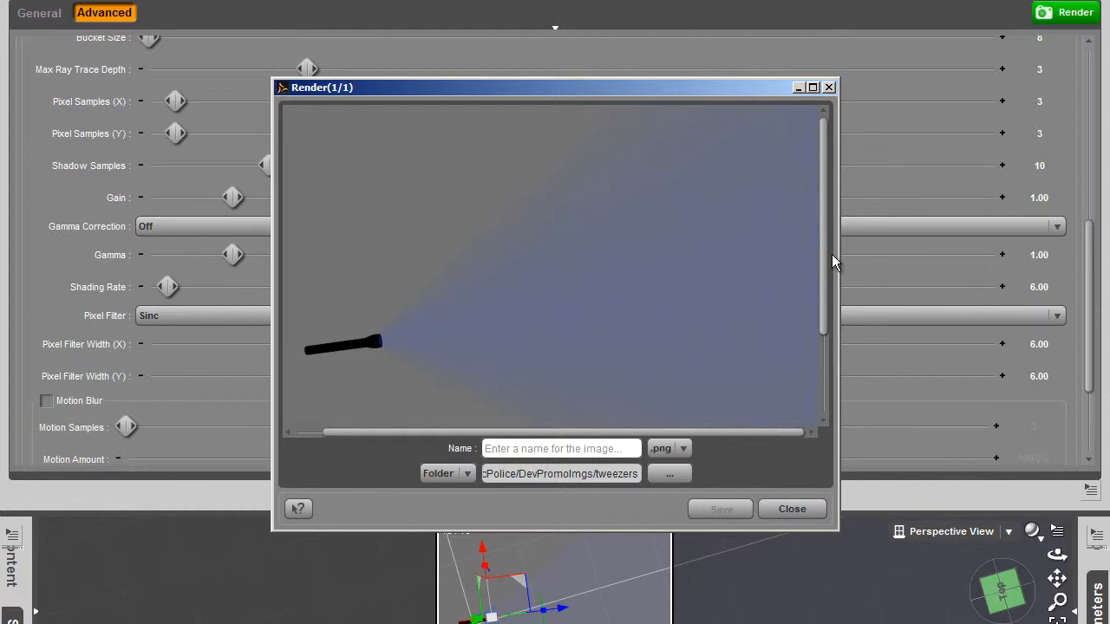
click(811, 512)
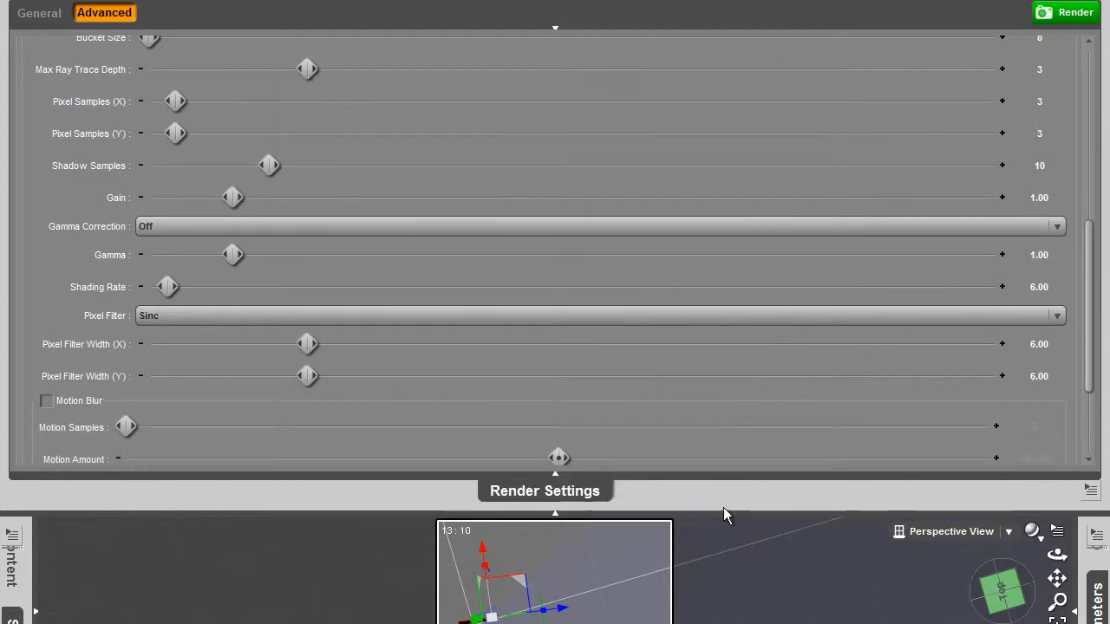
Return to the full viewport, select the flashlight with its blue light cone and delete it from the scene
click(555, 514)
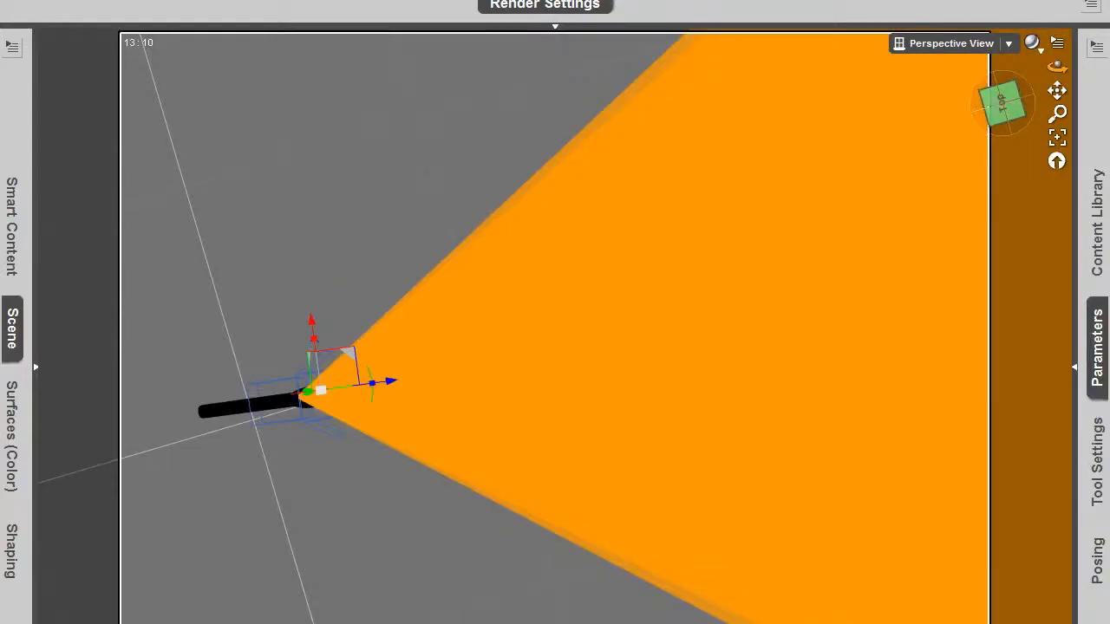
drag(1056, 66, 1057, 33)
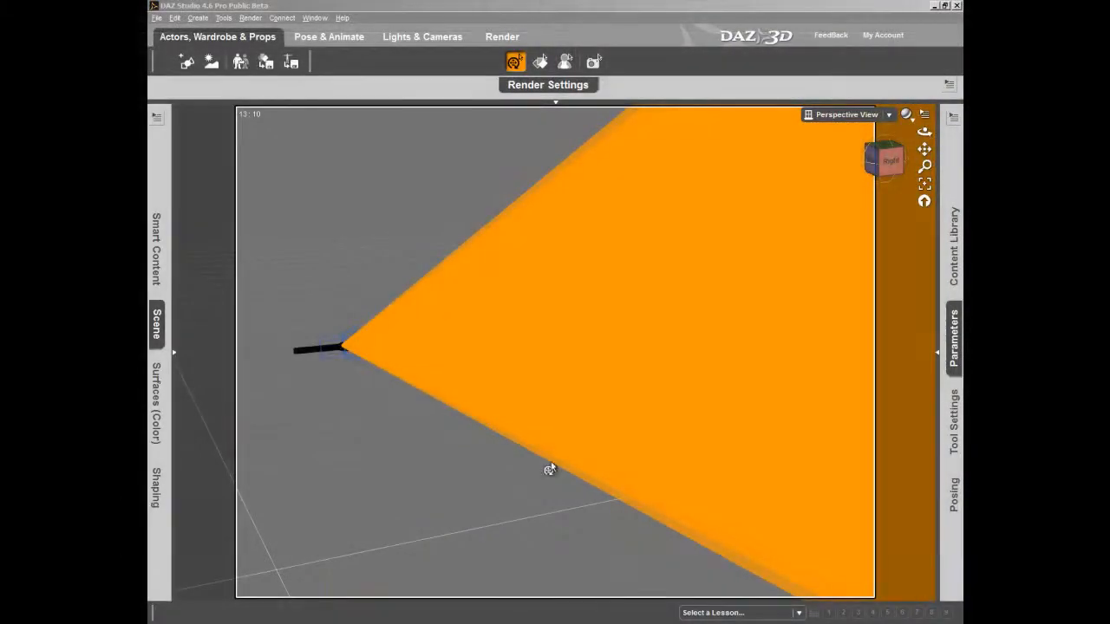
click(297, 355)
key(Delete)
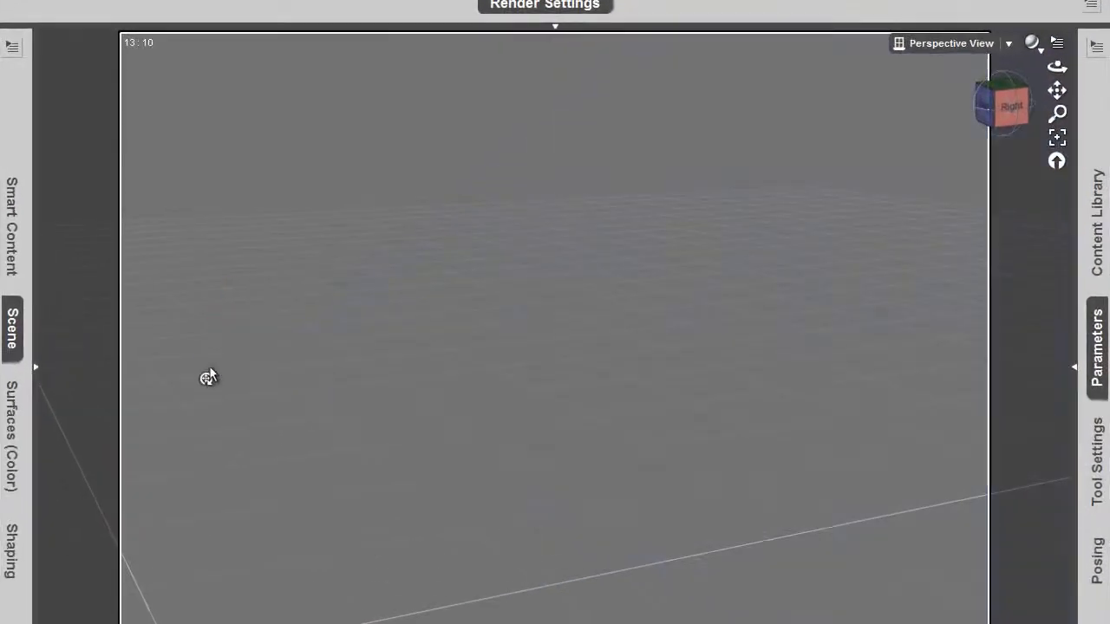
Load the CSFLNWhiteLight flashlight set from the content library into the empty scene
click(1095, 325)
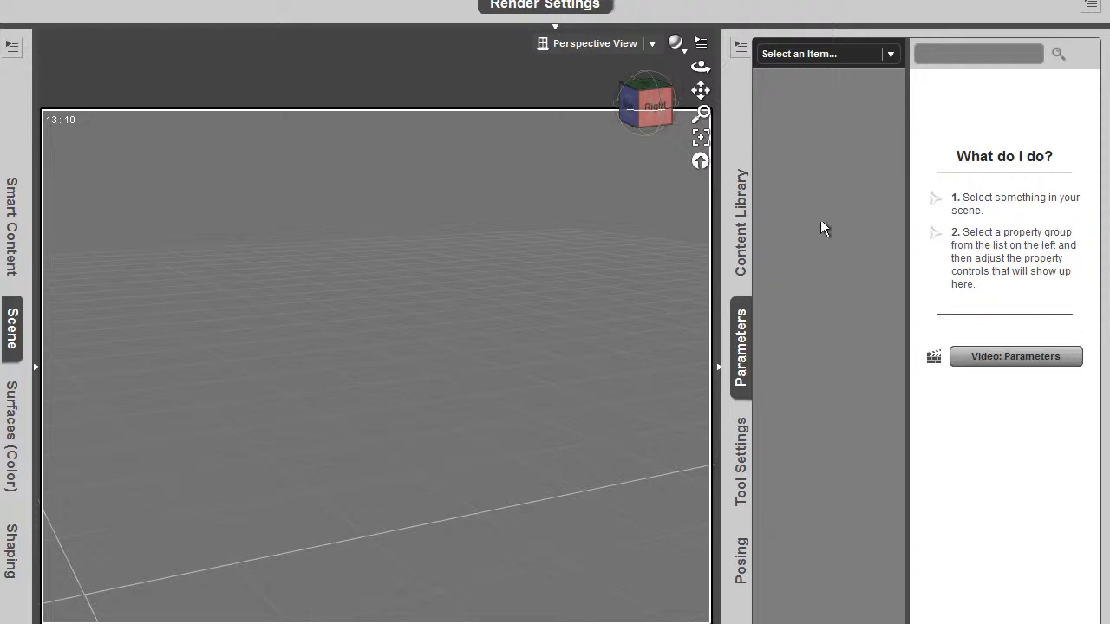
click(742, 221)
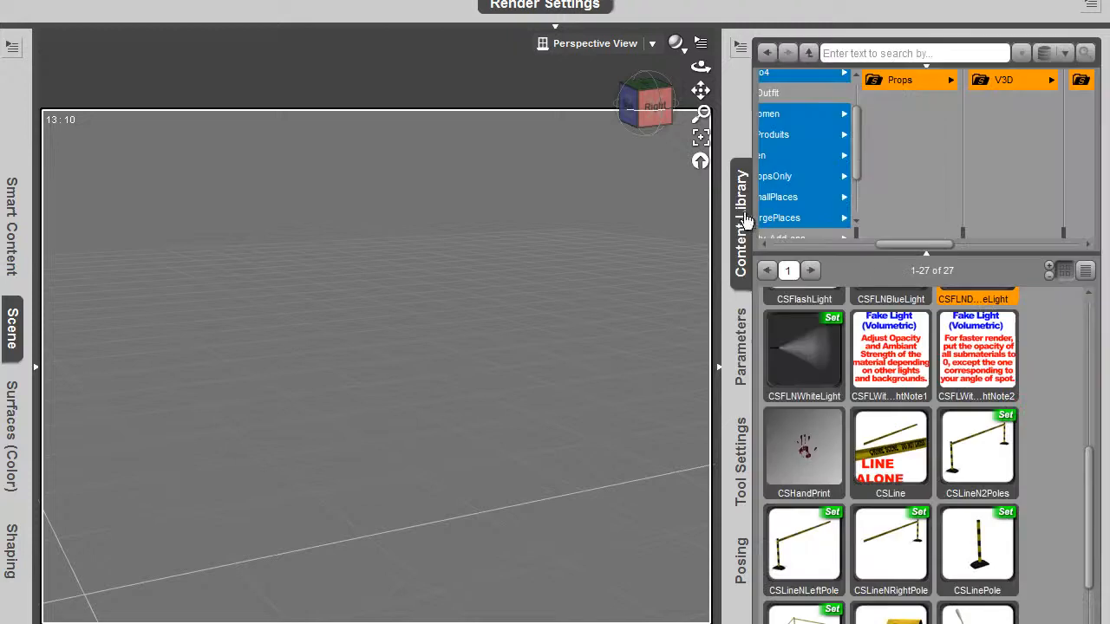
double_click(815, 349)
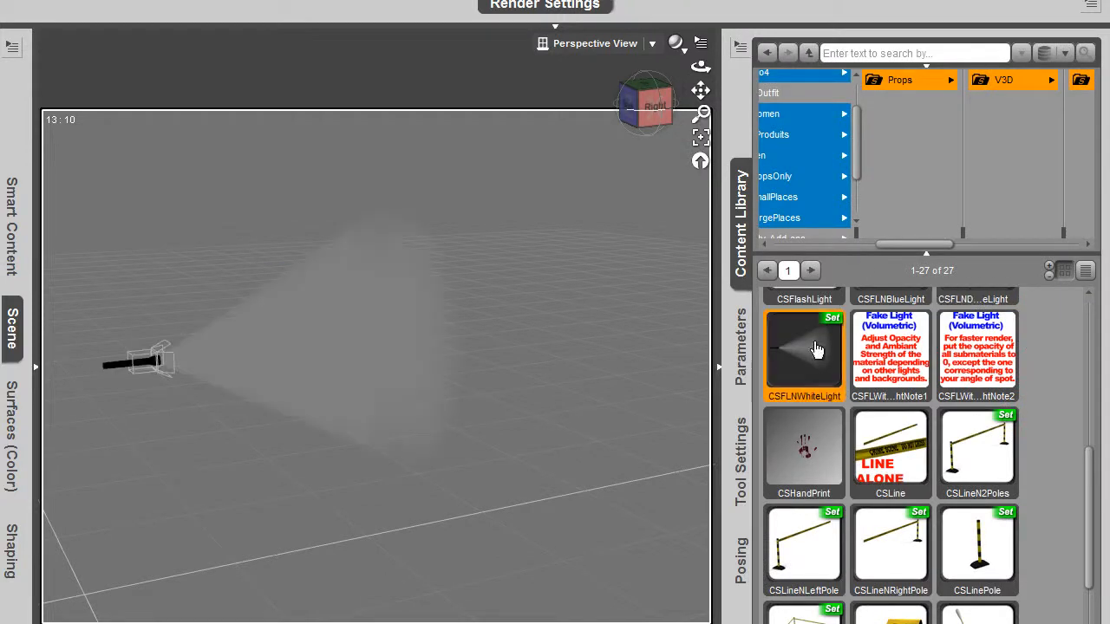
Examine the newly loaded flashlight and its attached white light cone from the side, up close and from a distance
click(719, 371)
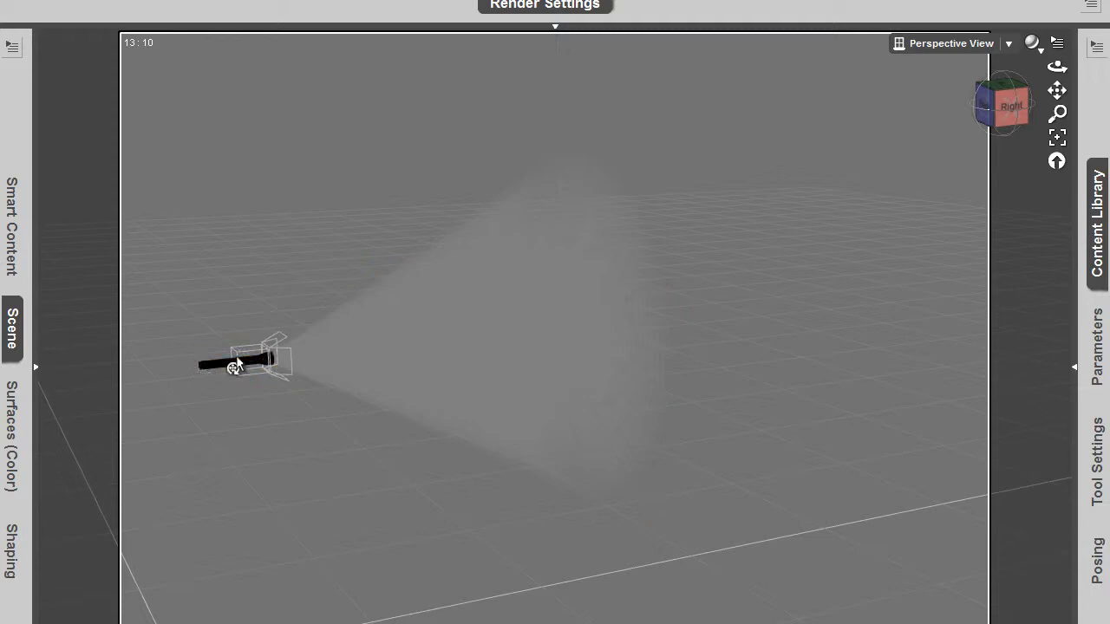
click(236, 364)
click(1057, 136)
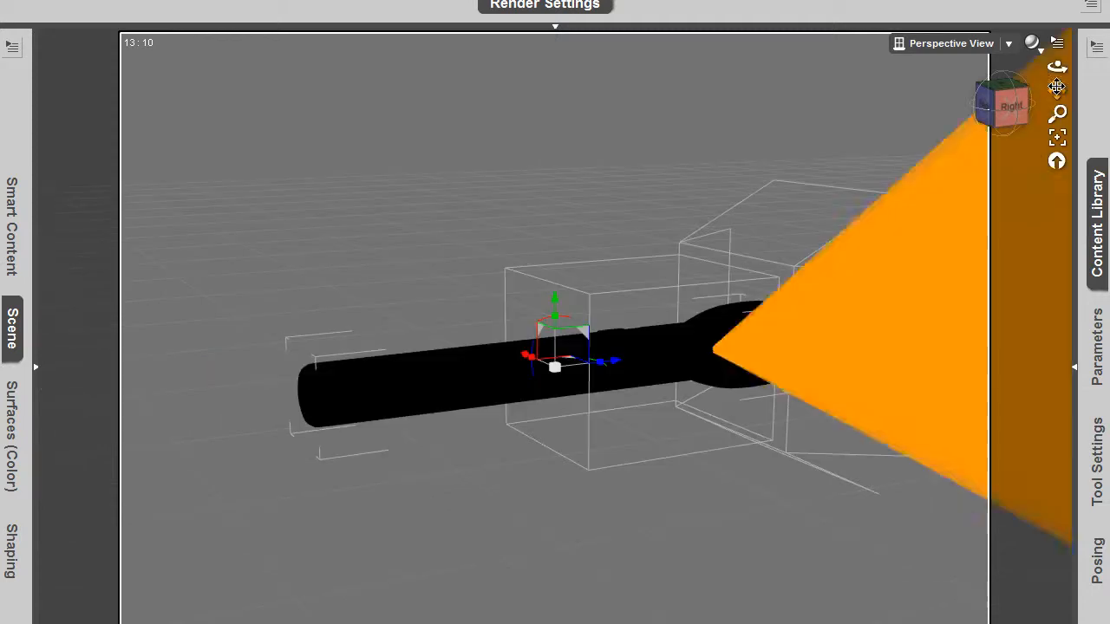
mouse_move(1057, 66)
mouse_down()
mouse_move(1073, 44)
mouse_move(1101, 45)
mouse_move(1032, 79)
mouse_move(997, 54)
mouse_move(994, 64)
mouse_move(1019, 91)
mouse_move(1075, 69)
mouse_move(1103, 34)
mouse_move(1045, 68)
mouse_up()
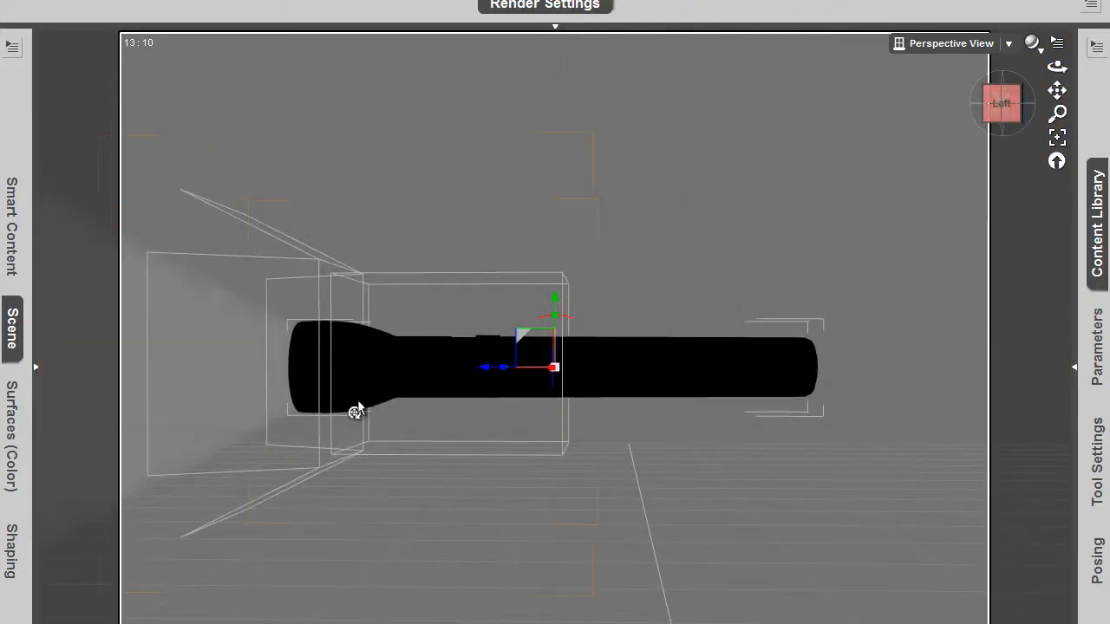
click(162, 396)
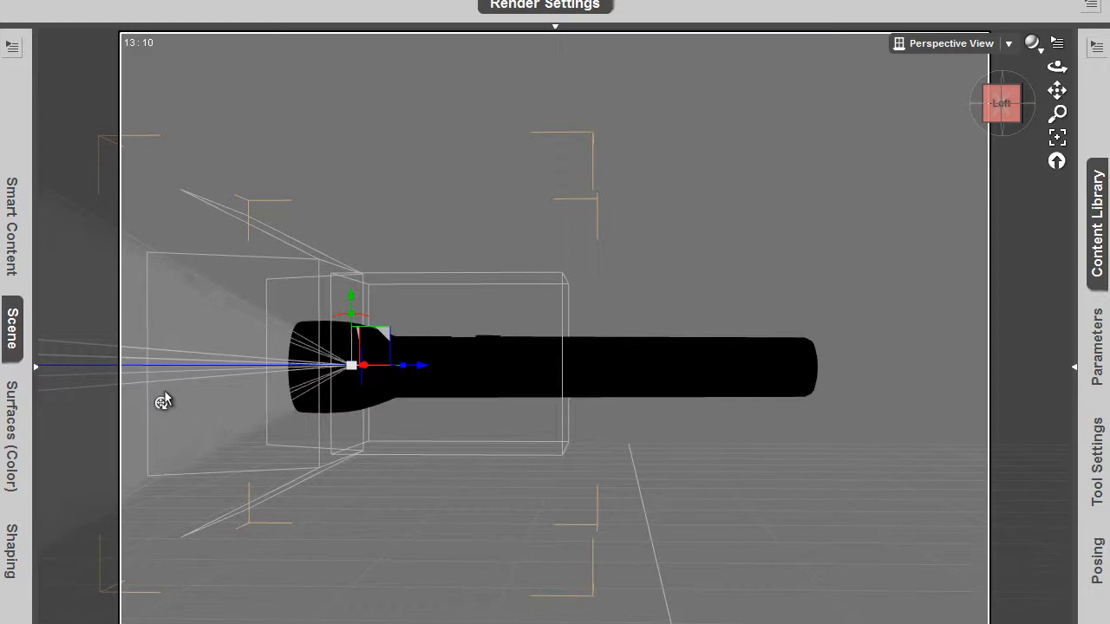
scroll(163, 390, down, 10)
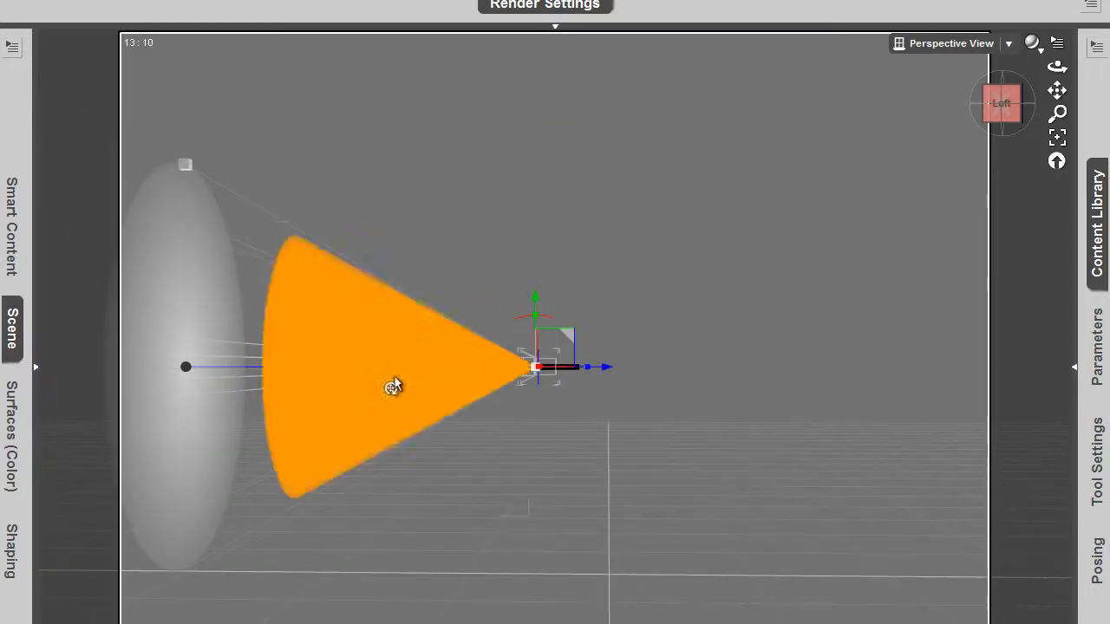
Bring up the surface settings of FakeConeLight and list its individual surfaces C01 to C18
click(11, 345)
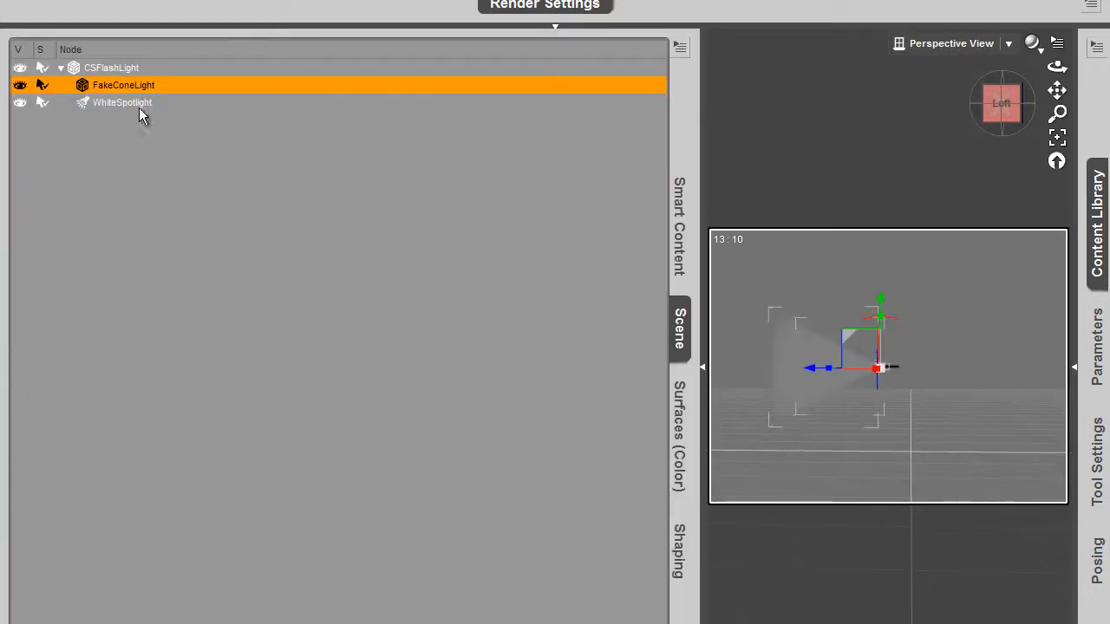
click(680, 437)
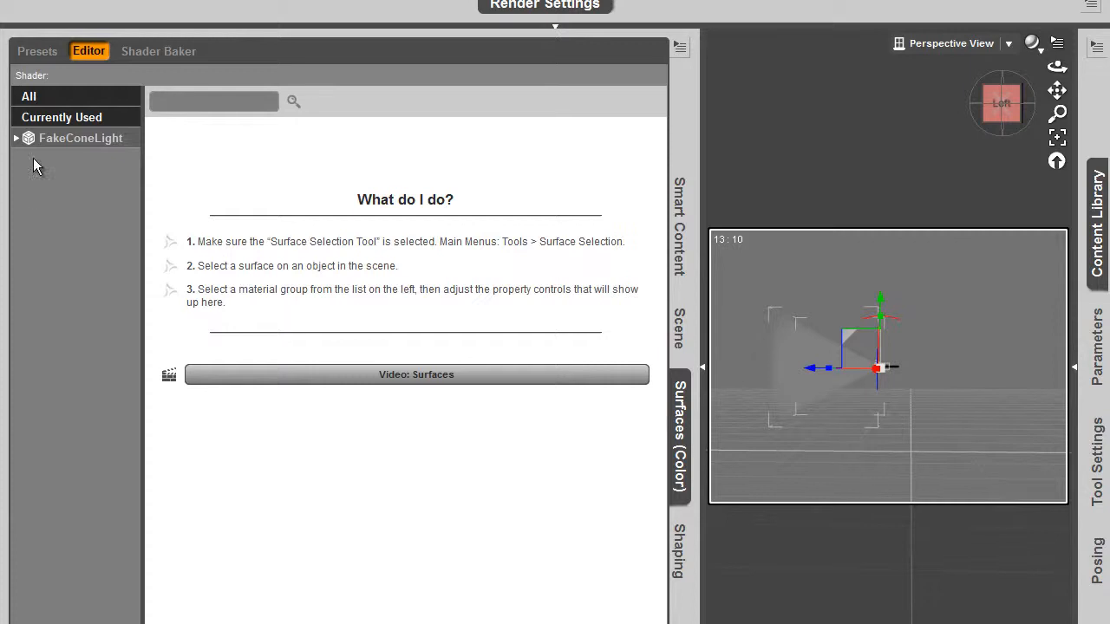
click(31, 139)
click(15, 139)
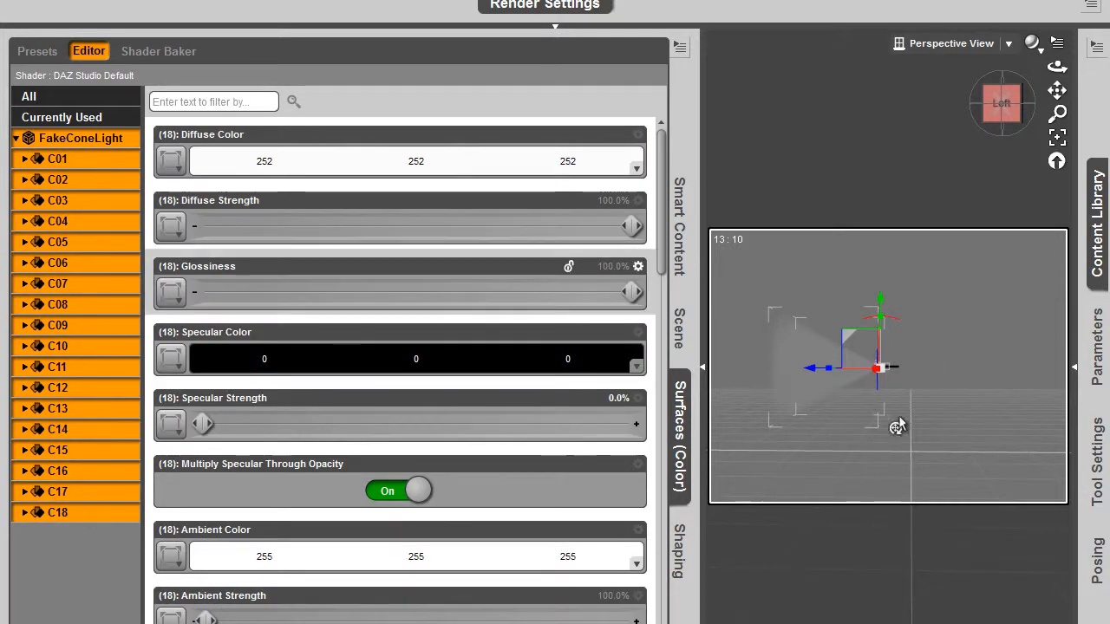
Inspect the cone's layered mesh in Wire Texture Shaded display, and return the viewport to Texture Shaded
click(791, 341)
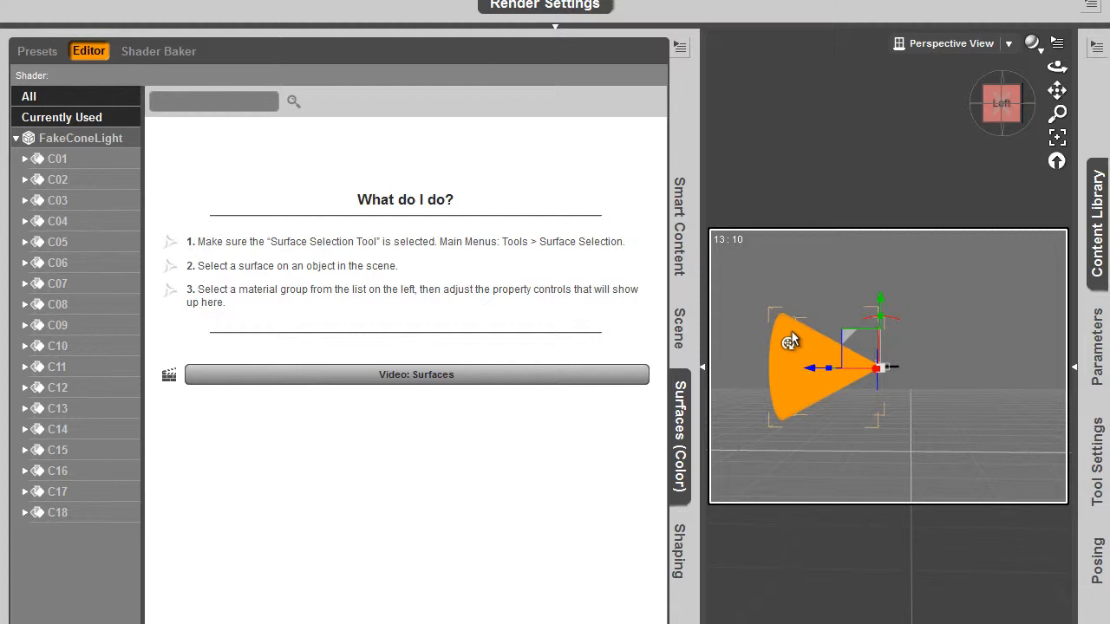
click(1031, 43)
click(1034, 213)
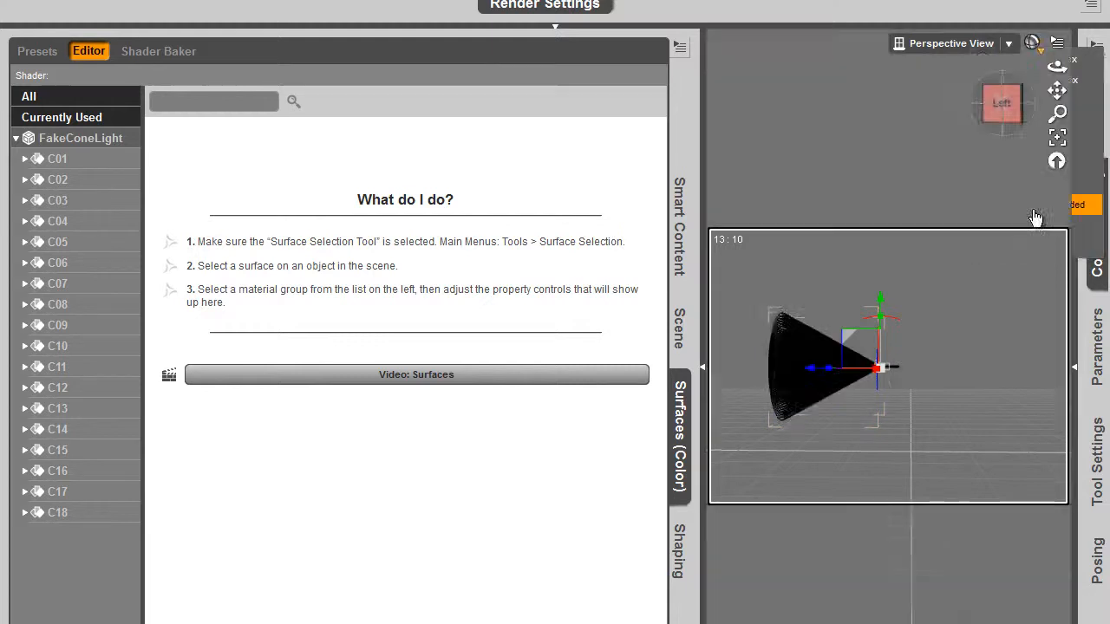
drag(1056, 66, 1054, 70)
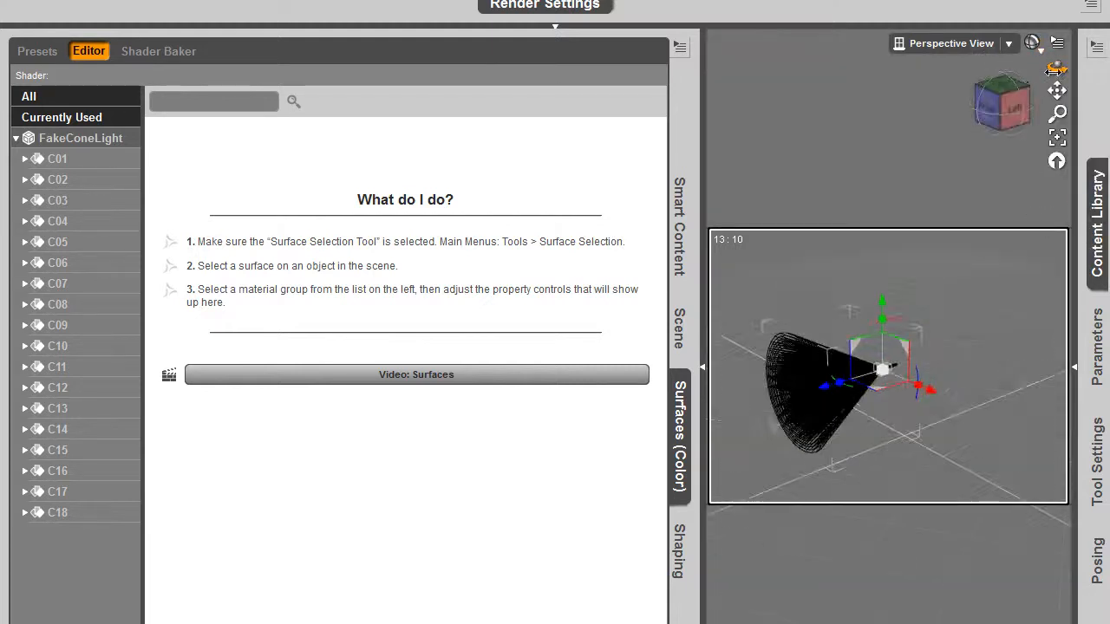
click(1033, 45)
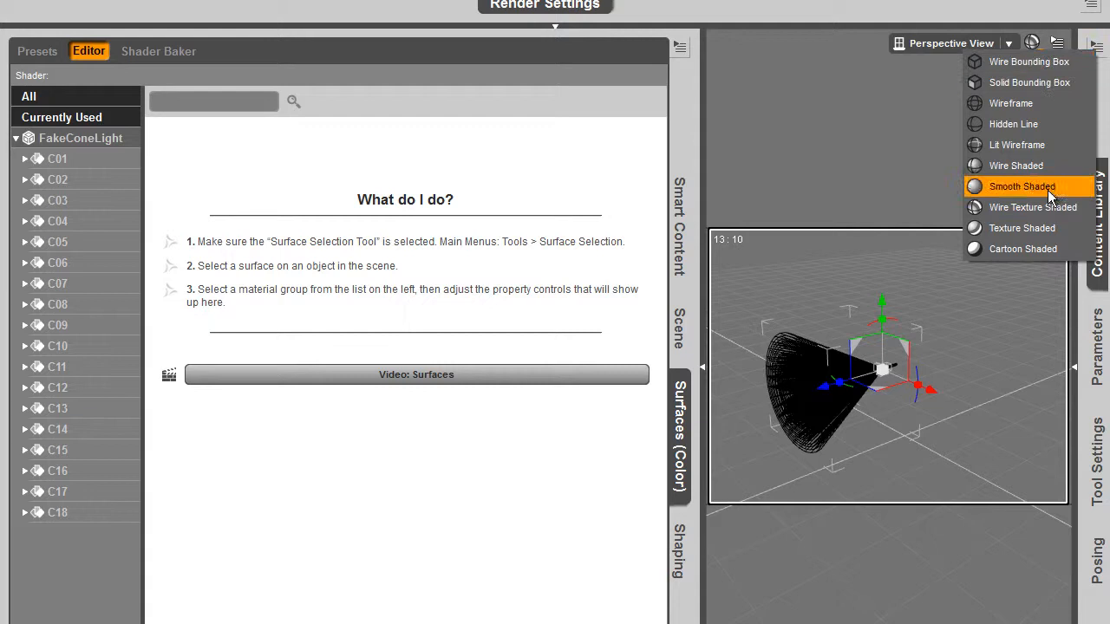
click(1047, 243)
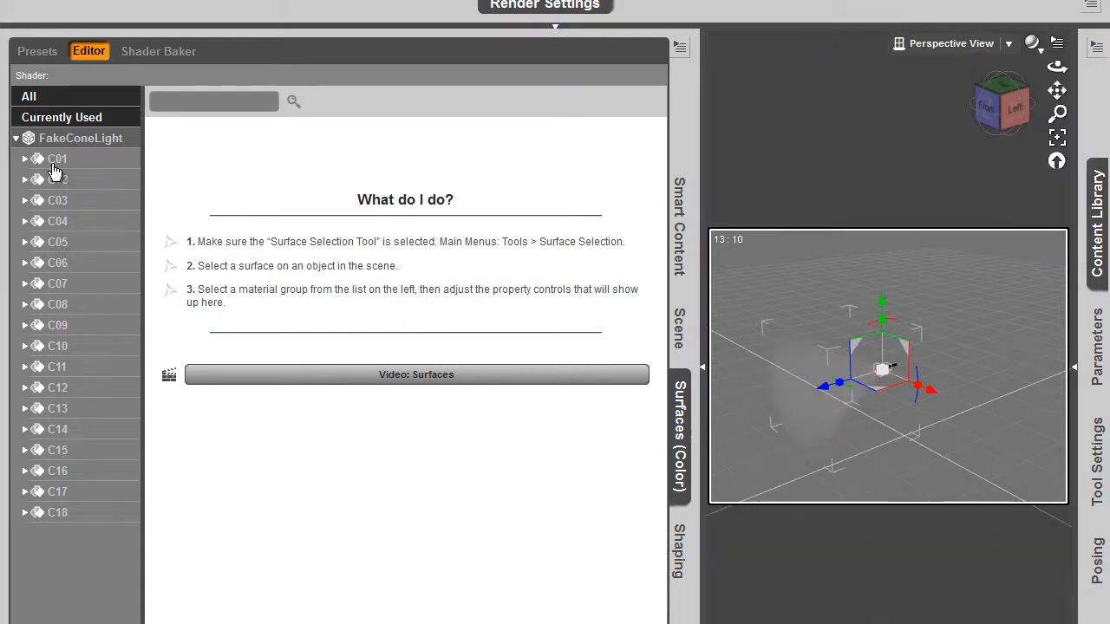
Select all FakeConeLight surfaces together and set their Ambient Color to green (34, 255, 0)
click(76, 139)
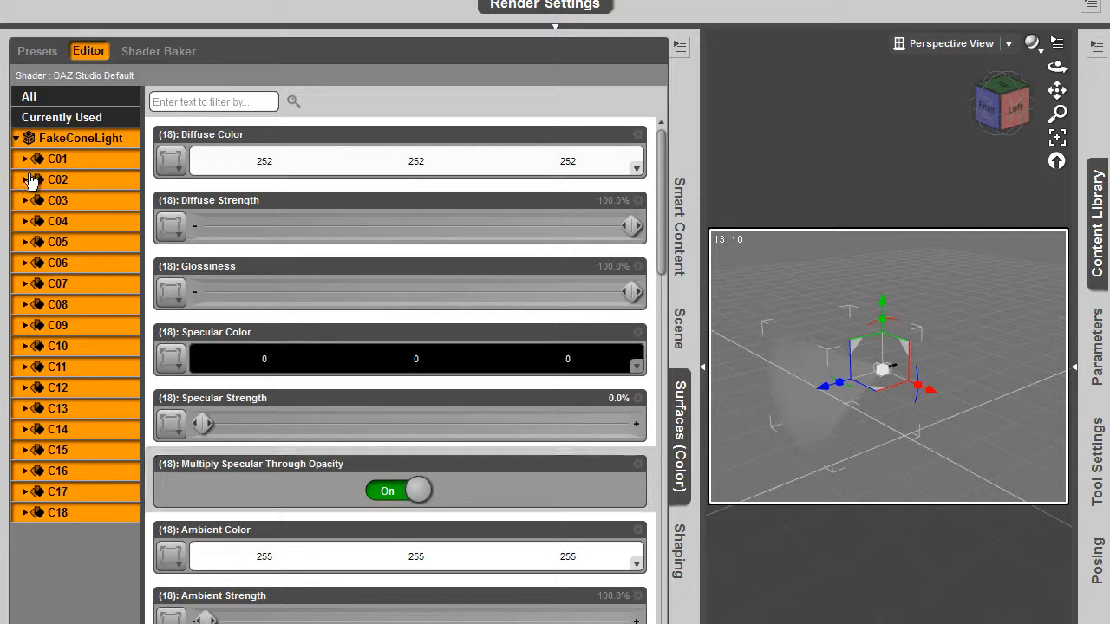
click(15, 139)
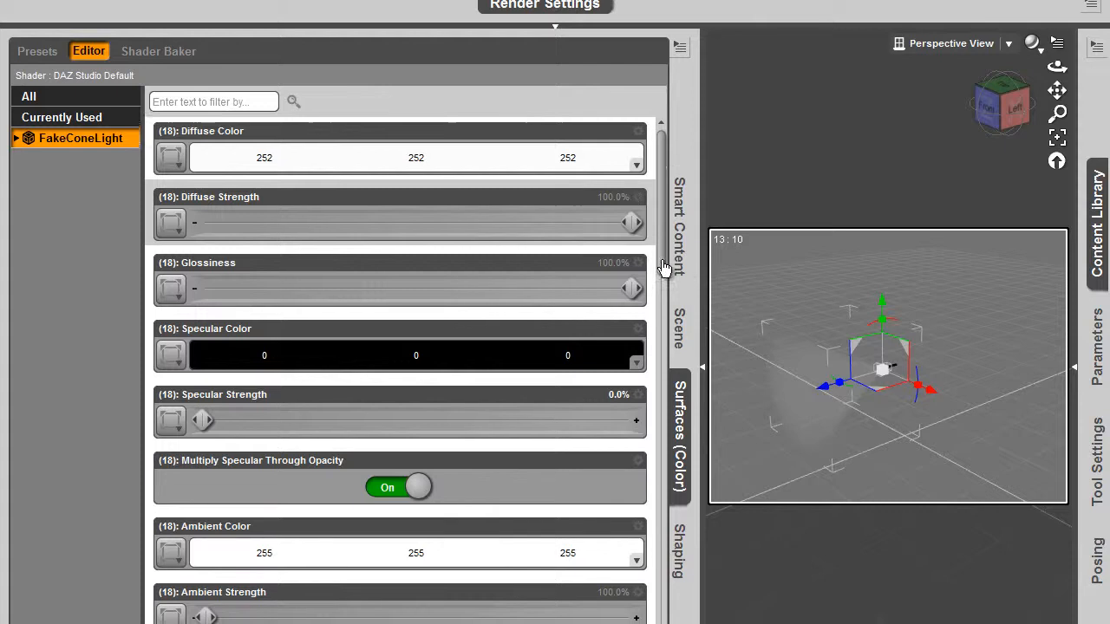
scroll(659, 278, down, 2)
click(541, 427)
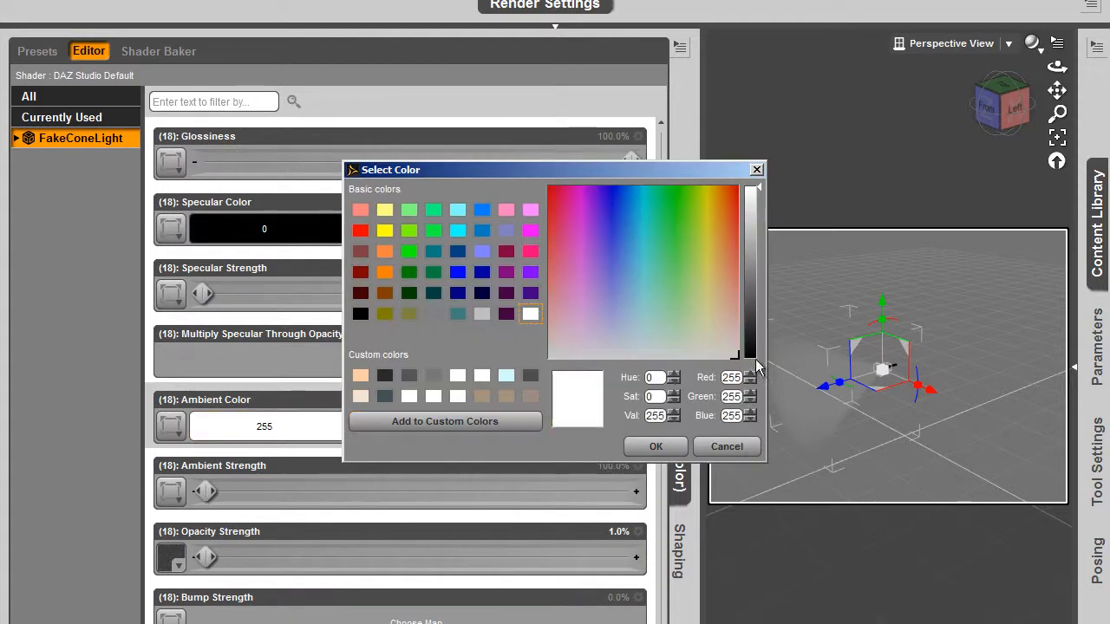
drag(714, 263, 679, 186)
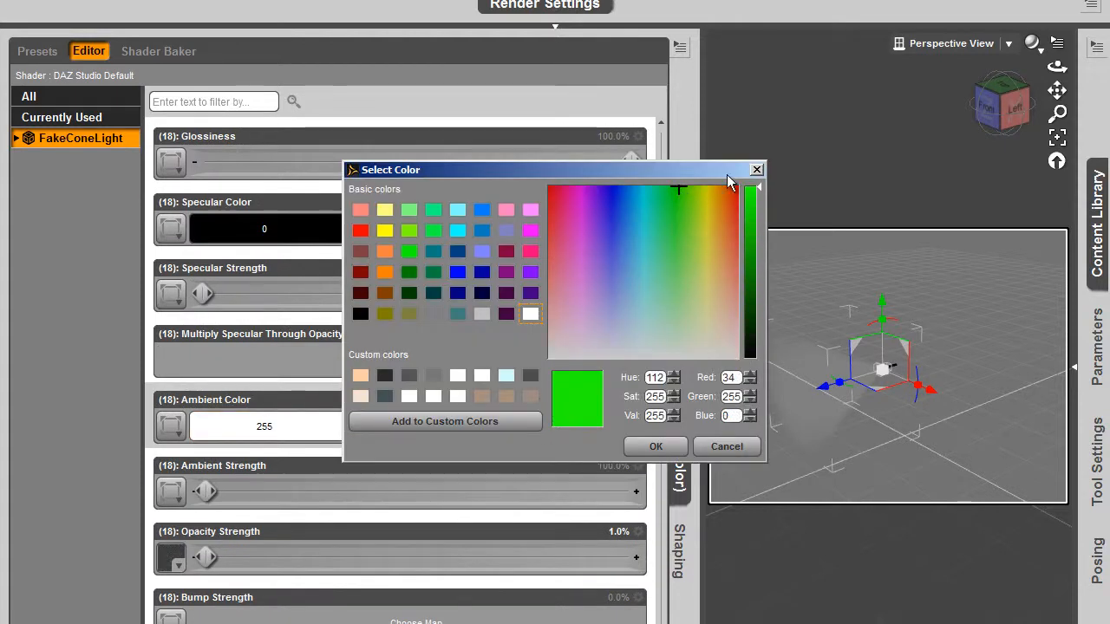
click(661, 447)
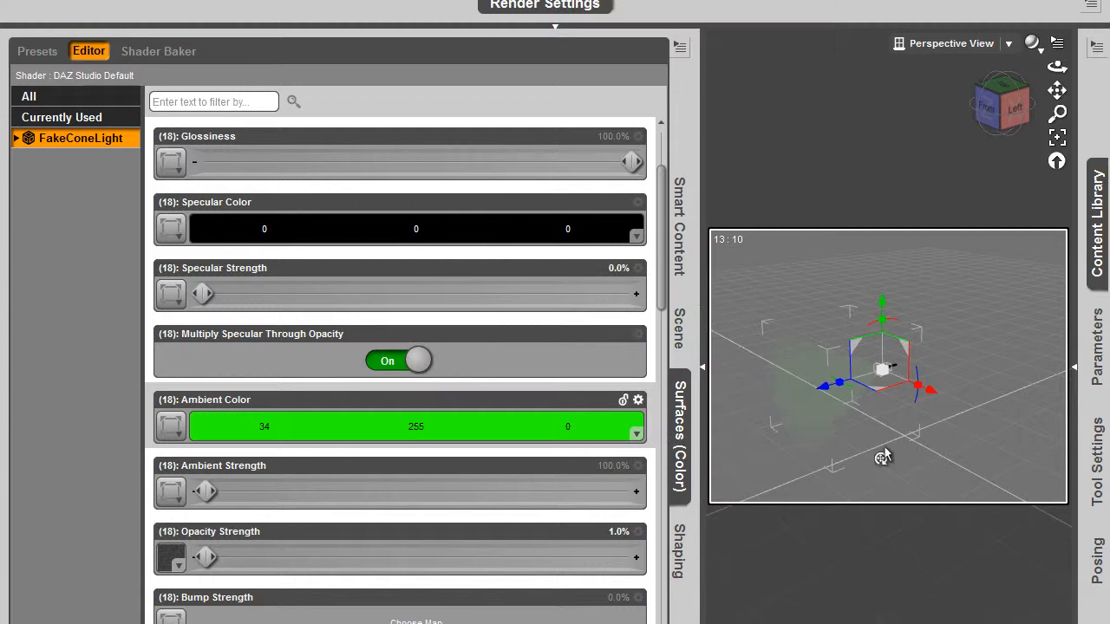
click(1056, 137)
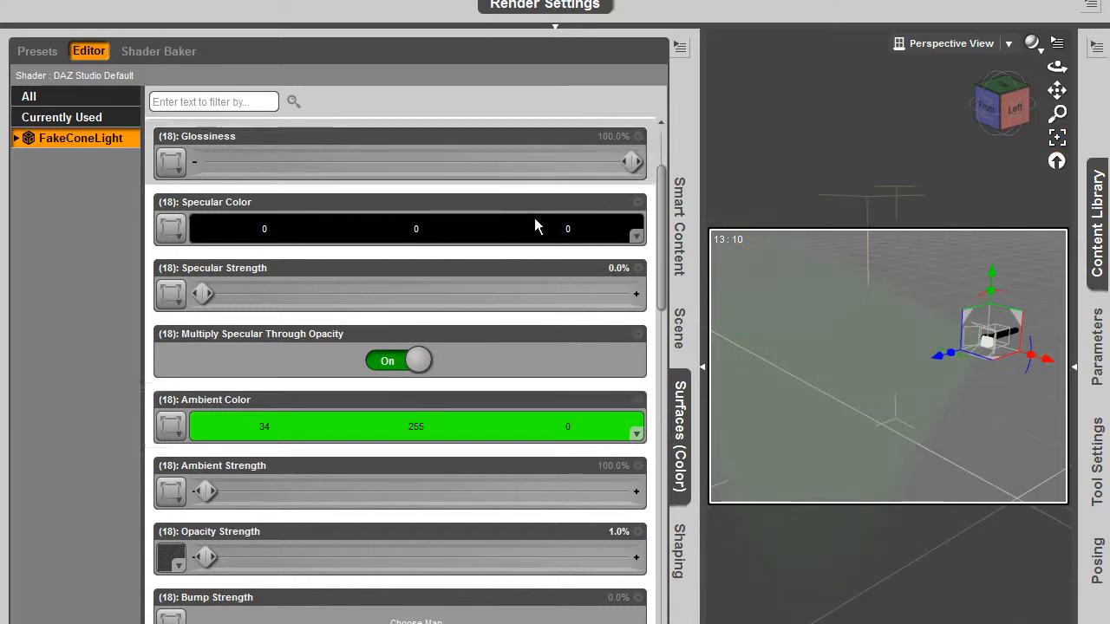
Change the cone's Ambient Color to pink (255, 0, 128) and view the tinted beam from the side
click(483, 421)
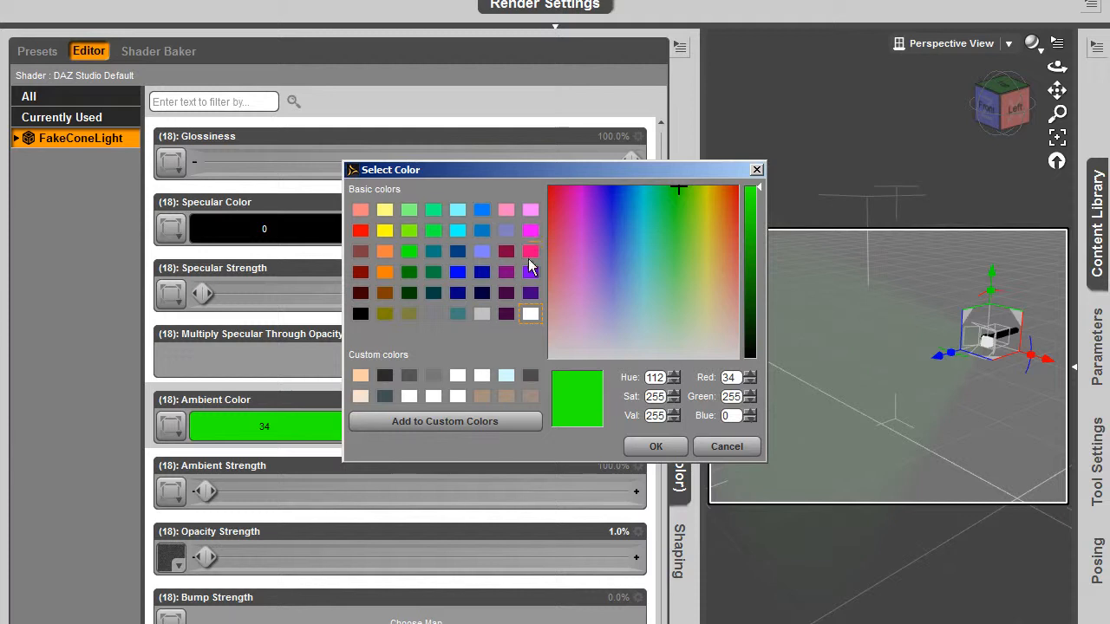
click(530, 251)
click(655, 446)
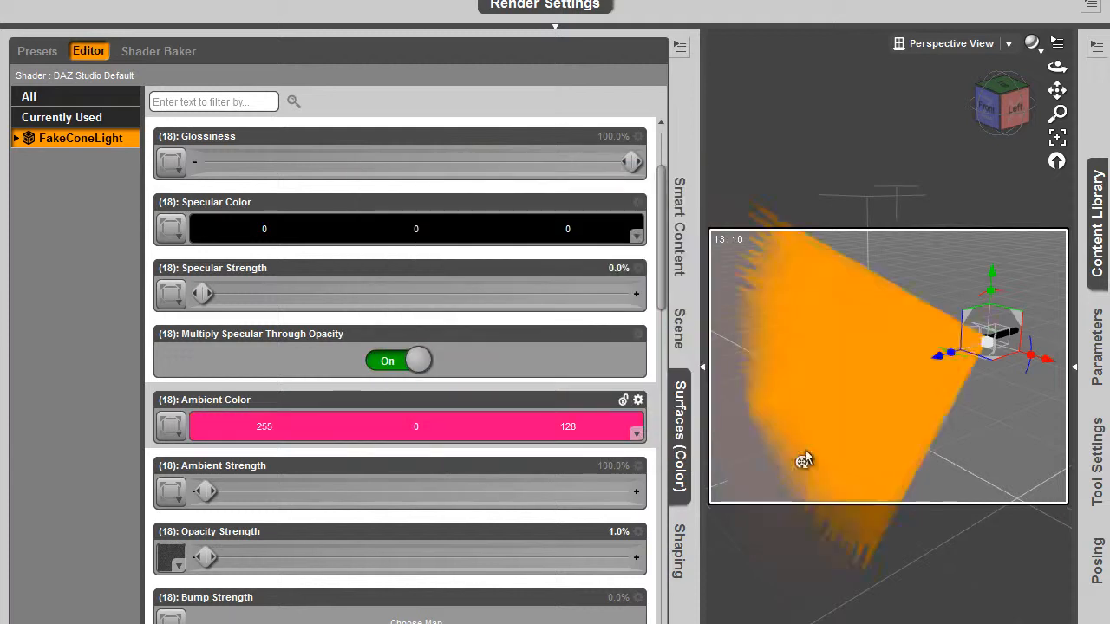
drag(1056, 66, 1077, 68)
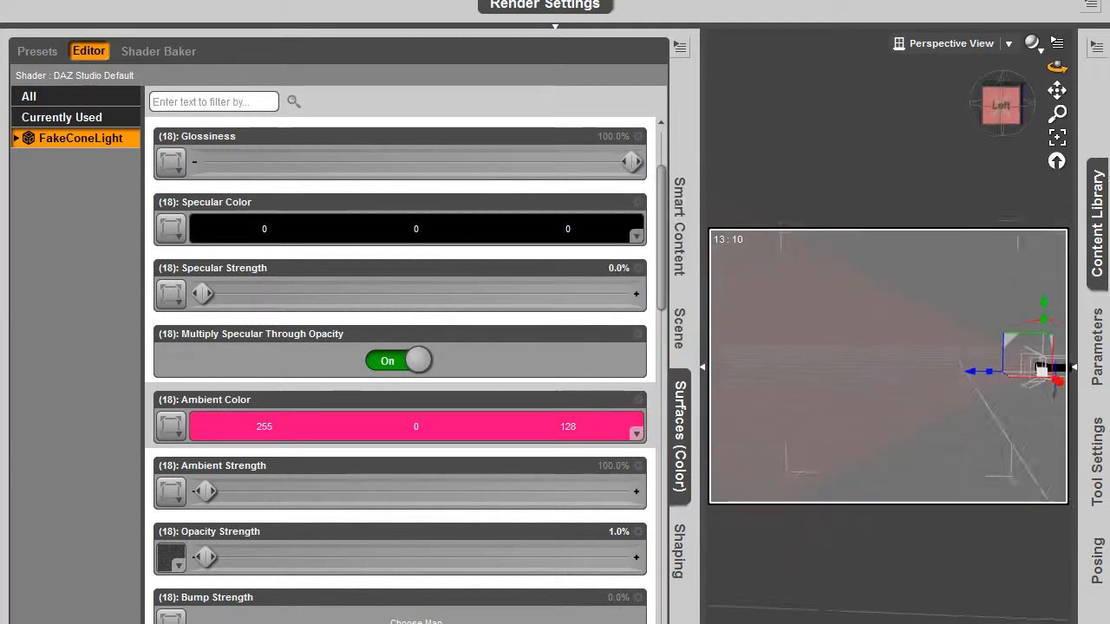
Set the Ambient Color of all cone surfaces to white (255, 255, 255)
click(458, 429)
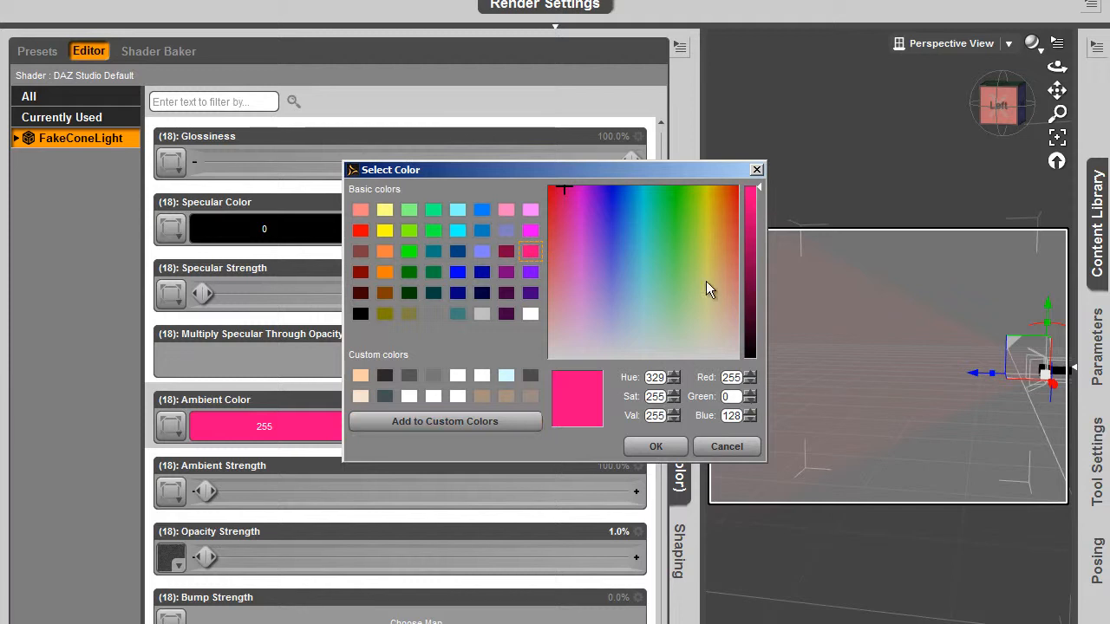
click(624, 355)
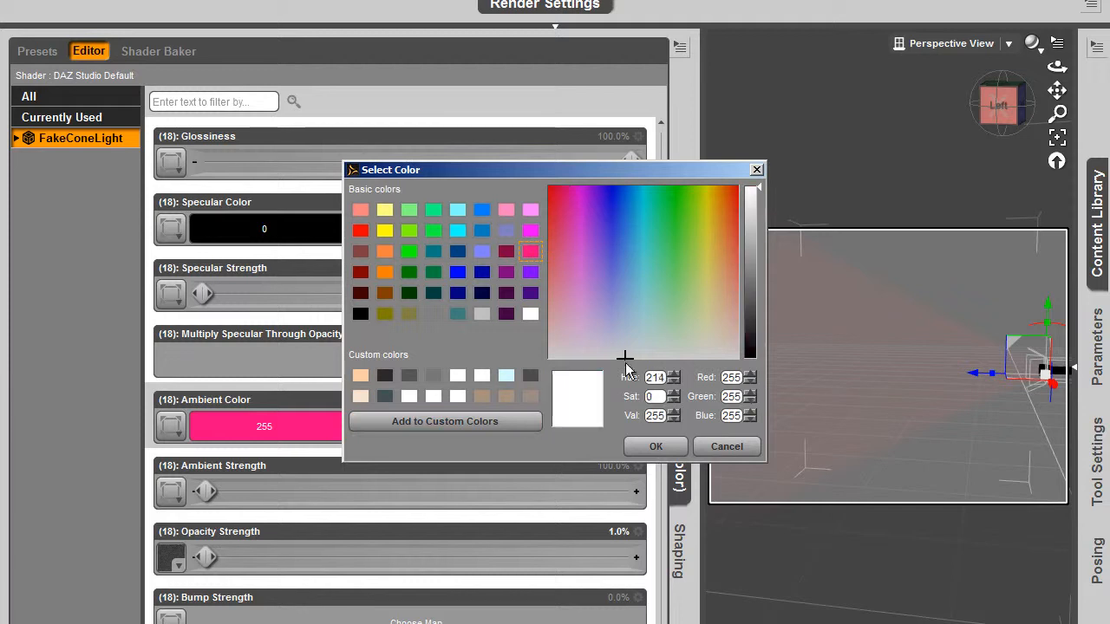
click(656, 446)
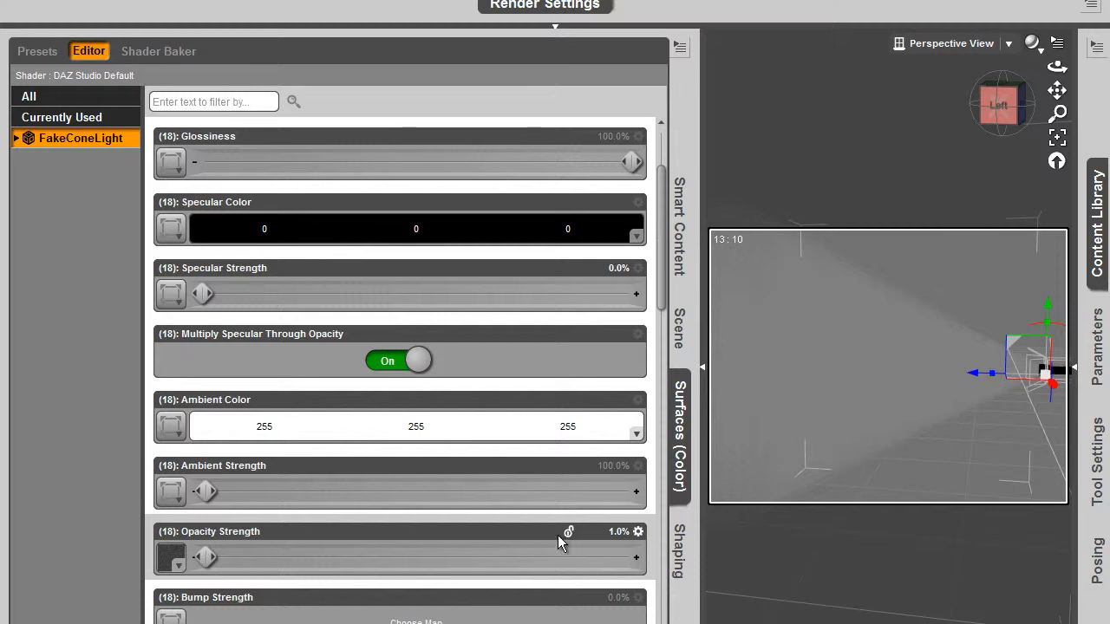
Lower the Opacity Strength of all cone surfaces to 0.50%
click(615, 533)
text(0.1)
key(Return)
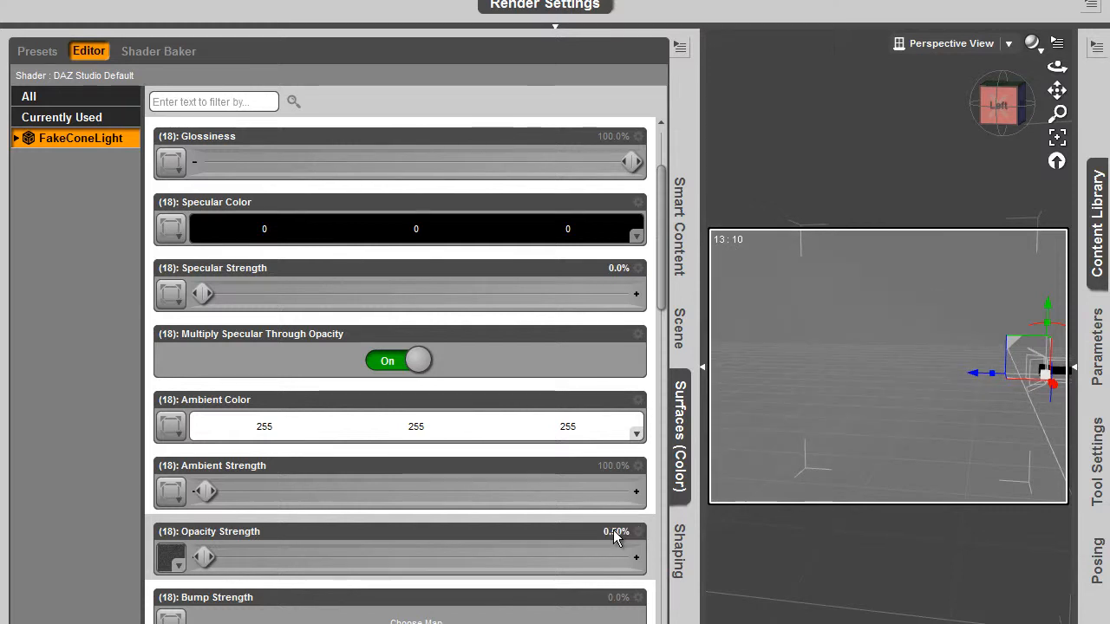
Render the white beam with the flashlight in frame and close the render without saving
scroll(929, 402, down, 1)
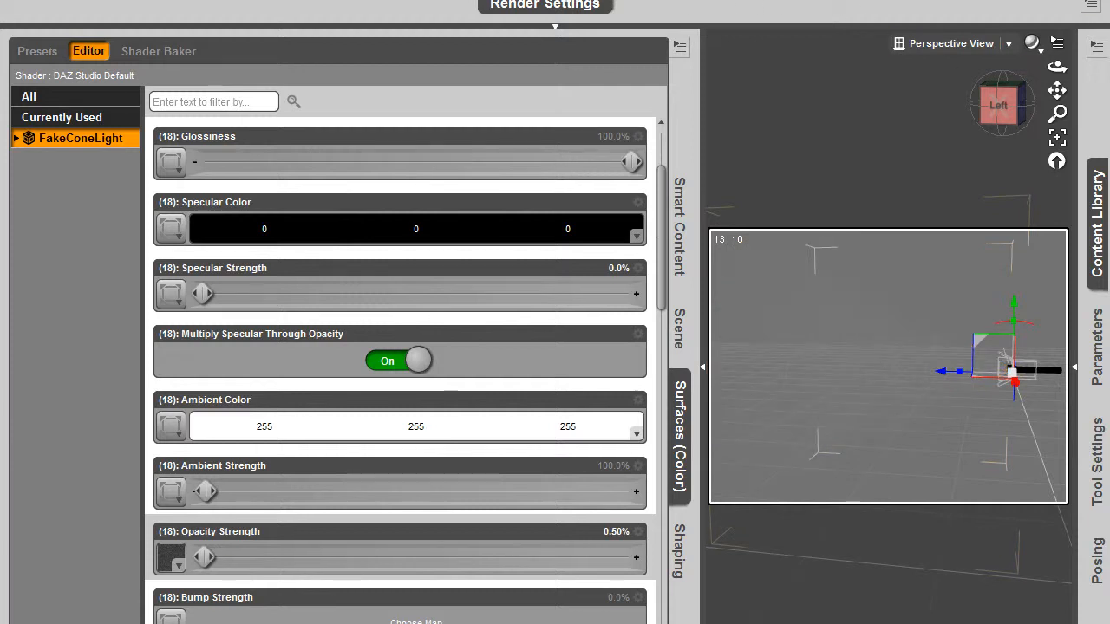
key(ctrl+r)
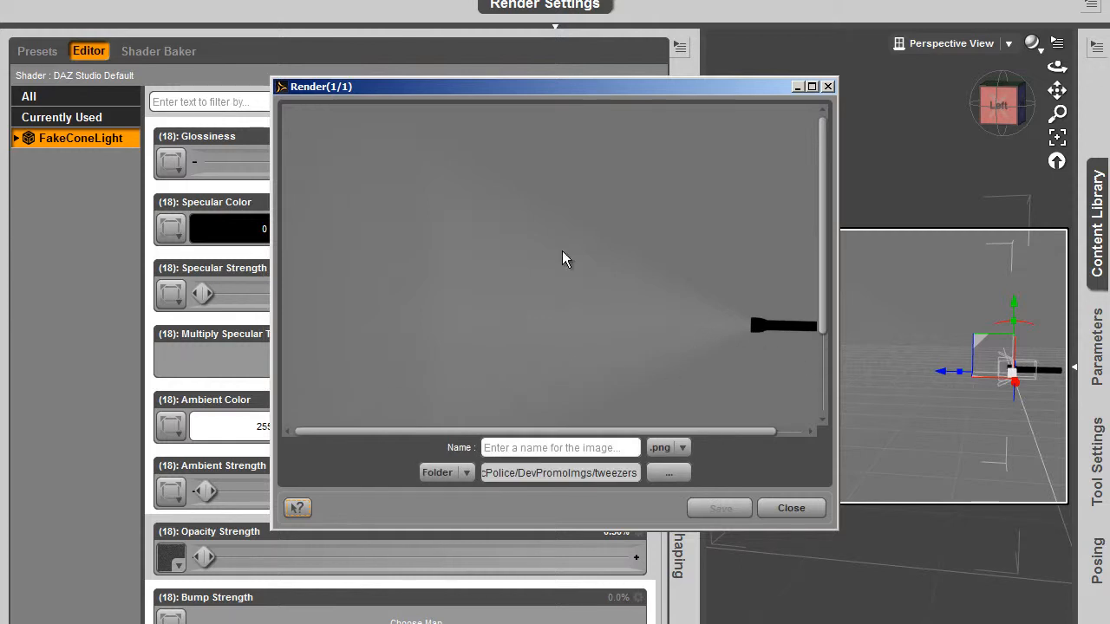
click(802, 510)
Set the Ambient Color of all cone surfaces to magenta (255, 73, 252)
click(572, 435)
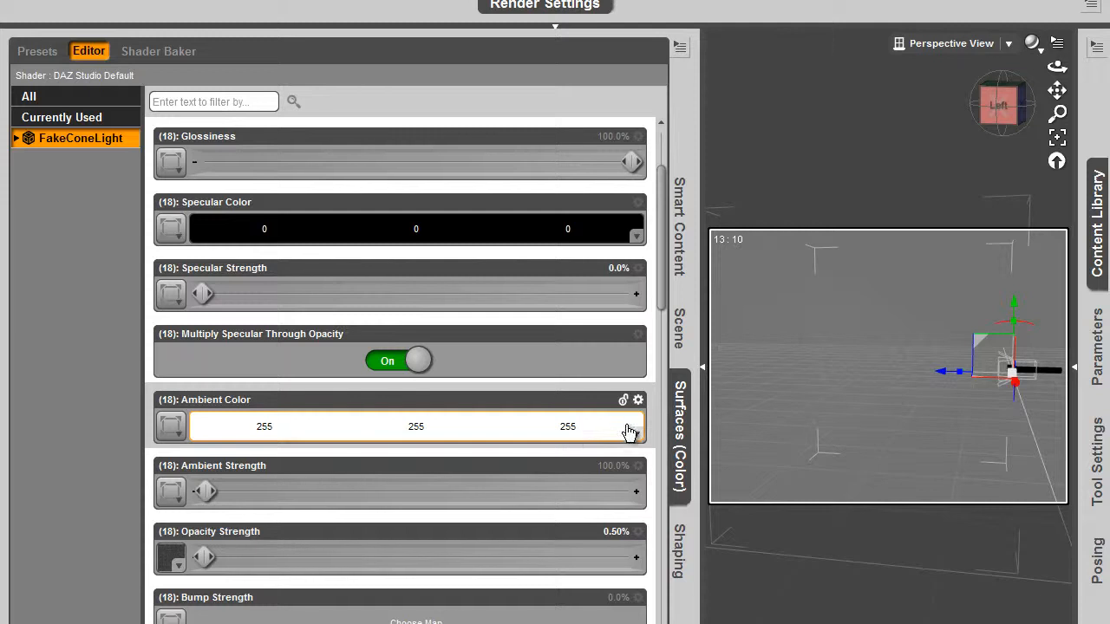
click(578, 234)
click(663, 449)
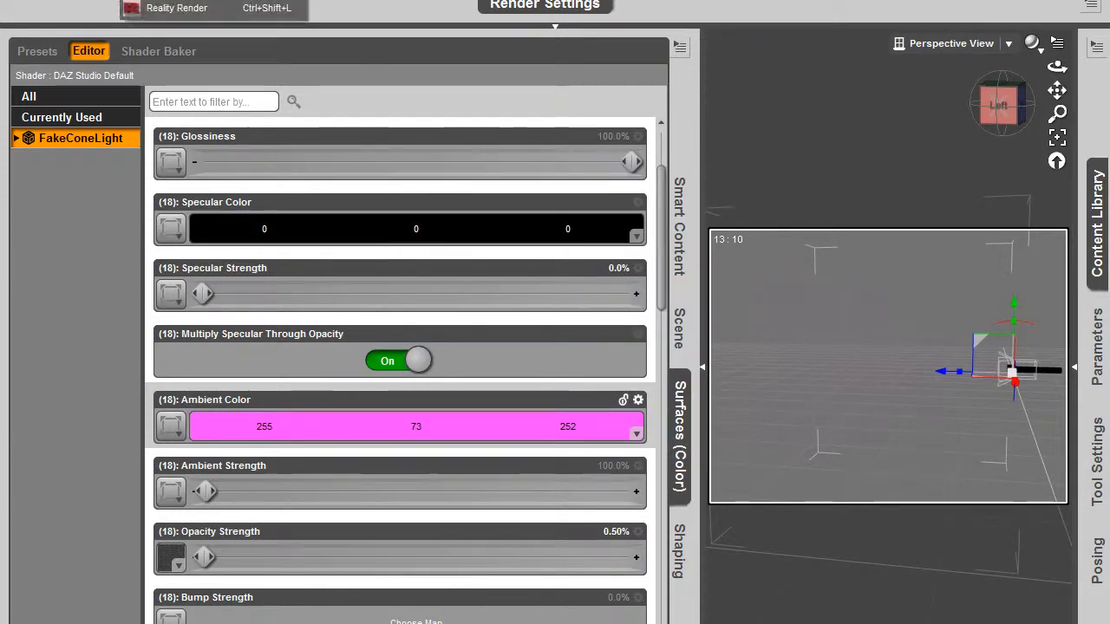
Render the magenta beam, examine the full cone in the image, and close the render without saving
key(ctrl+r)
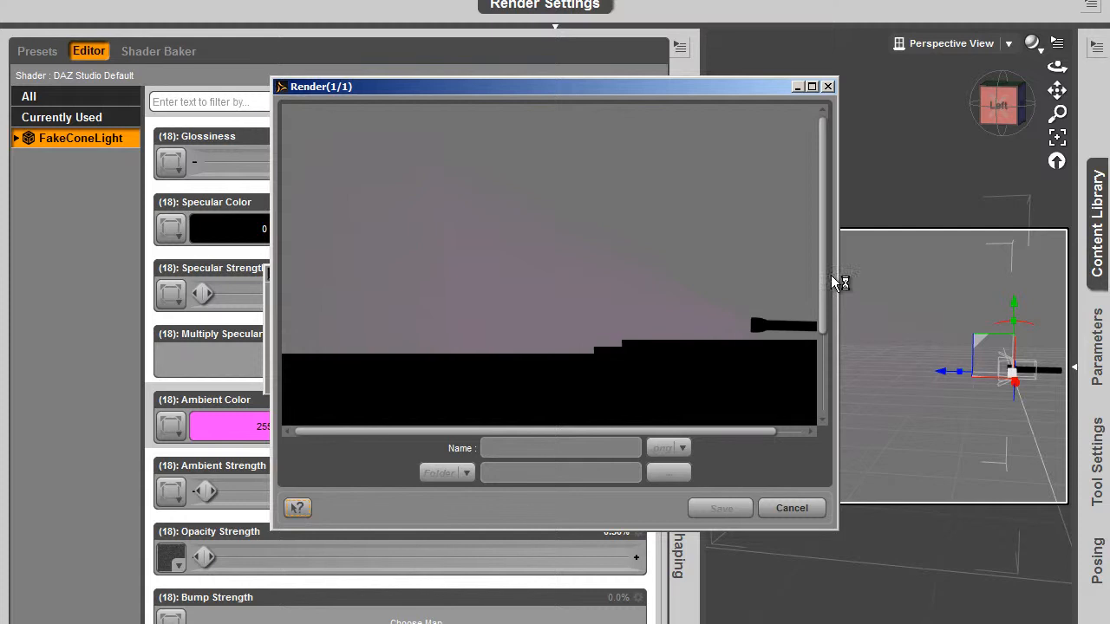
mouse_move(828, 263)
mouse_down()
mouse_move(835, 346)
mouse_move(834, 282)
mouse_up()
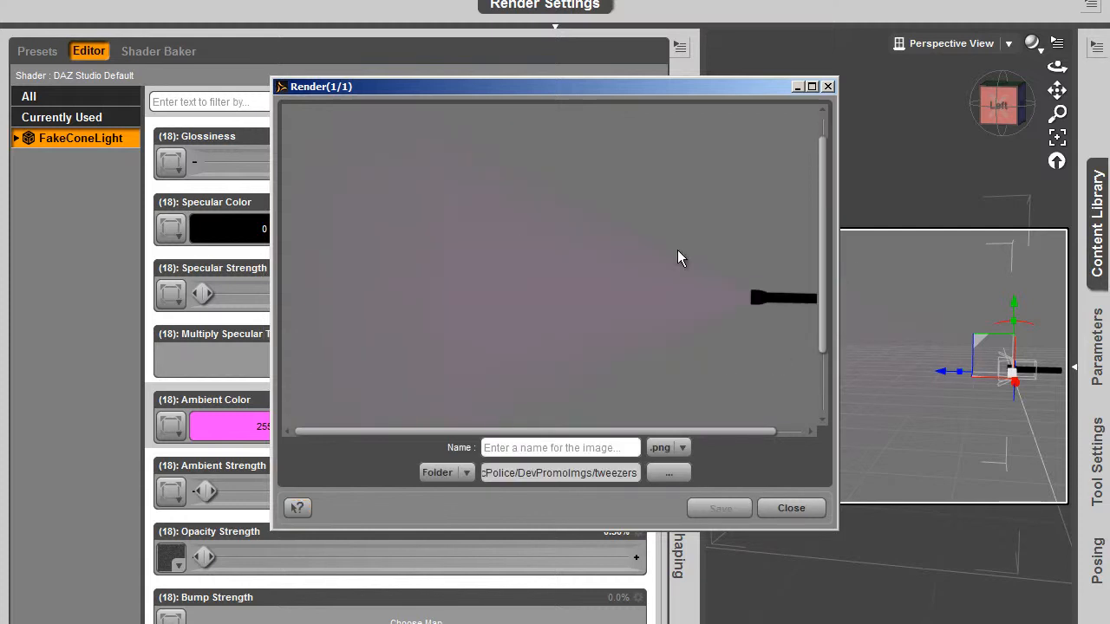
click(790, 509)
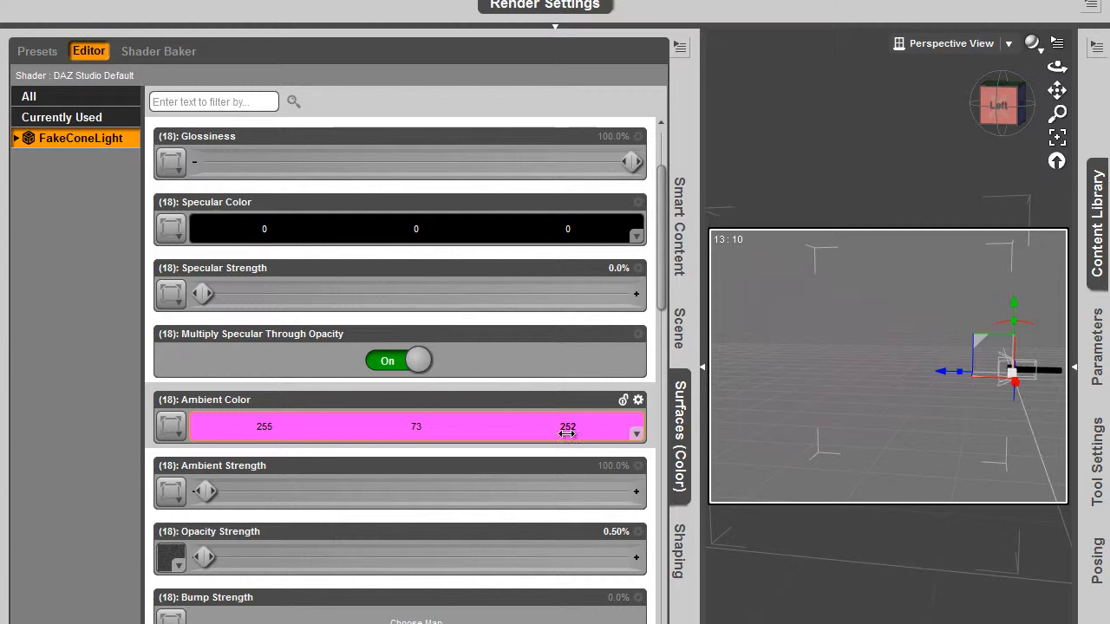
Raise the Opacity Strength of all cone surfaces to 2%
click(603, 532)
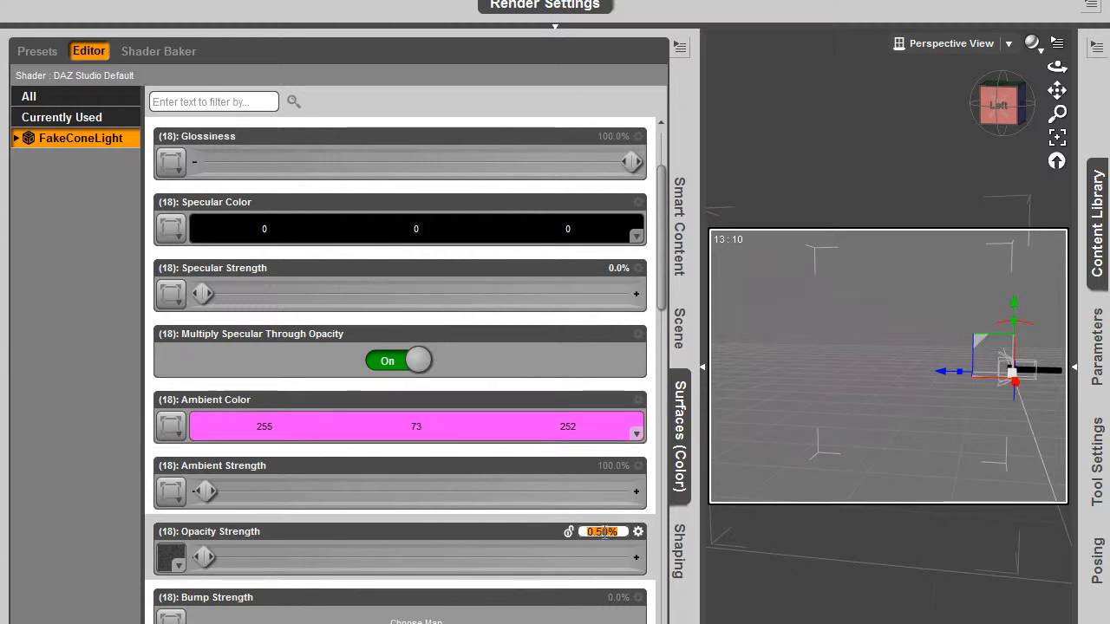
text(2)
key(Return)
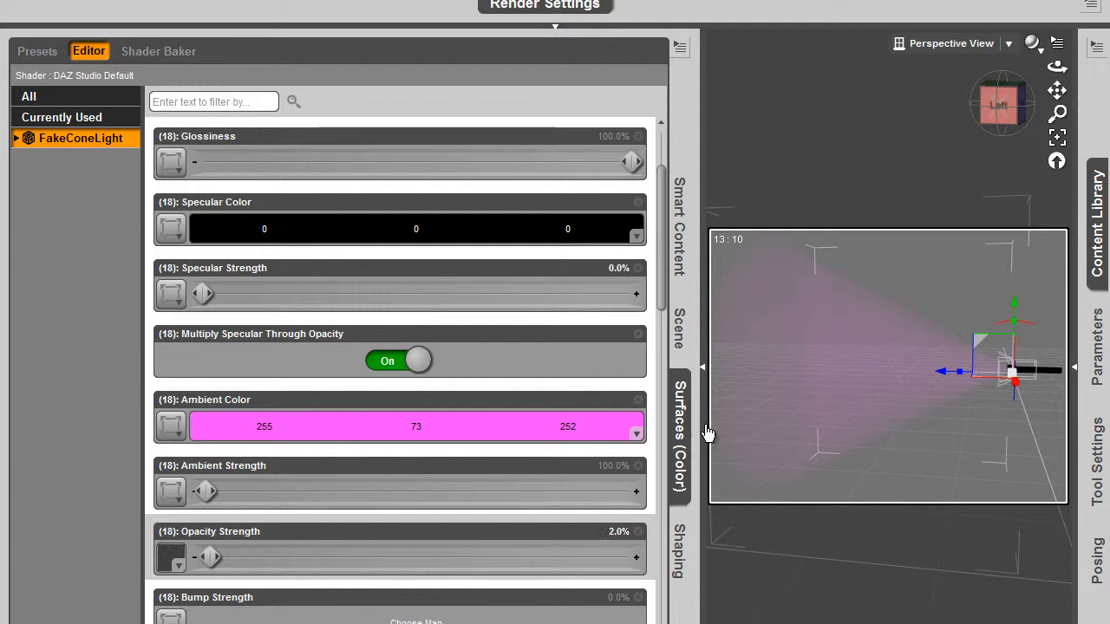
Render the magenta beam, close the render without saving, and set the Opacity Strength of all cone surfaces to 1%
key(ctrl+r)
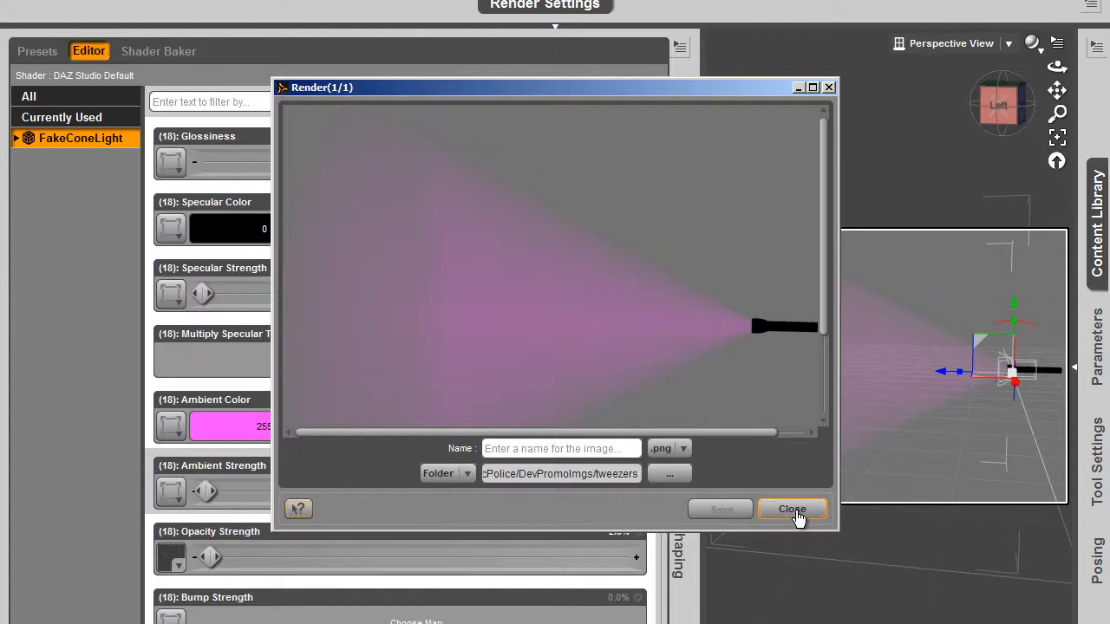
click(798, 512)
click(606, 531)
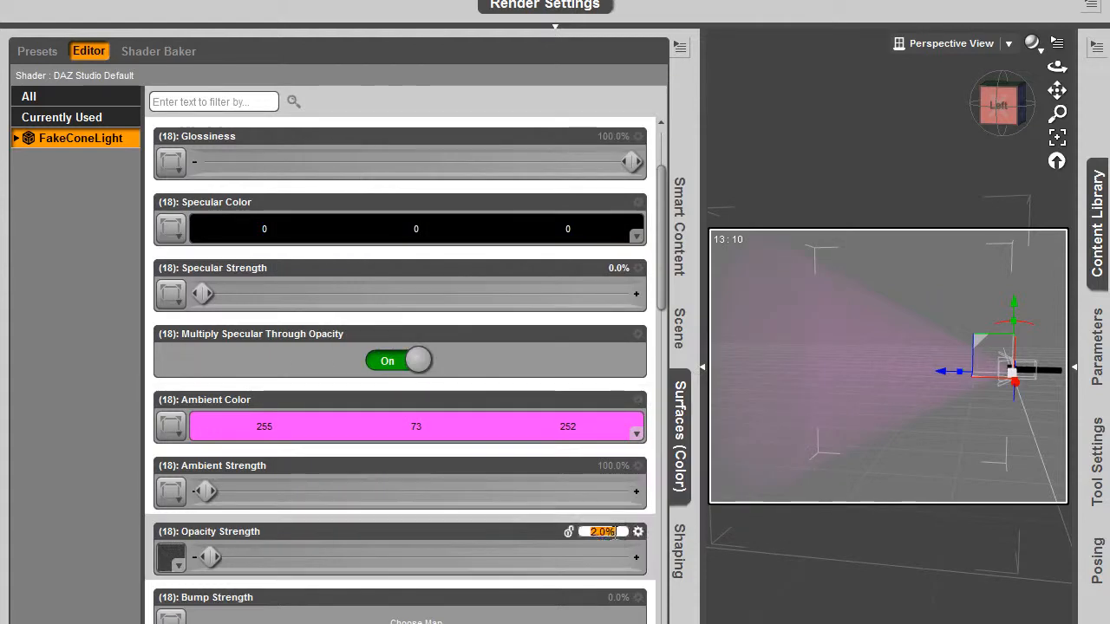
text(1)
key(Return)
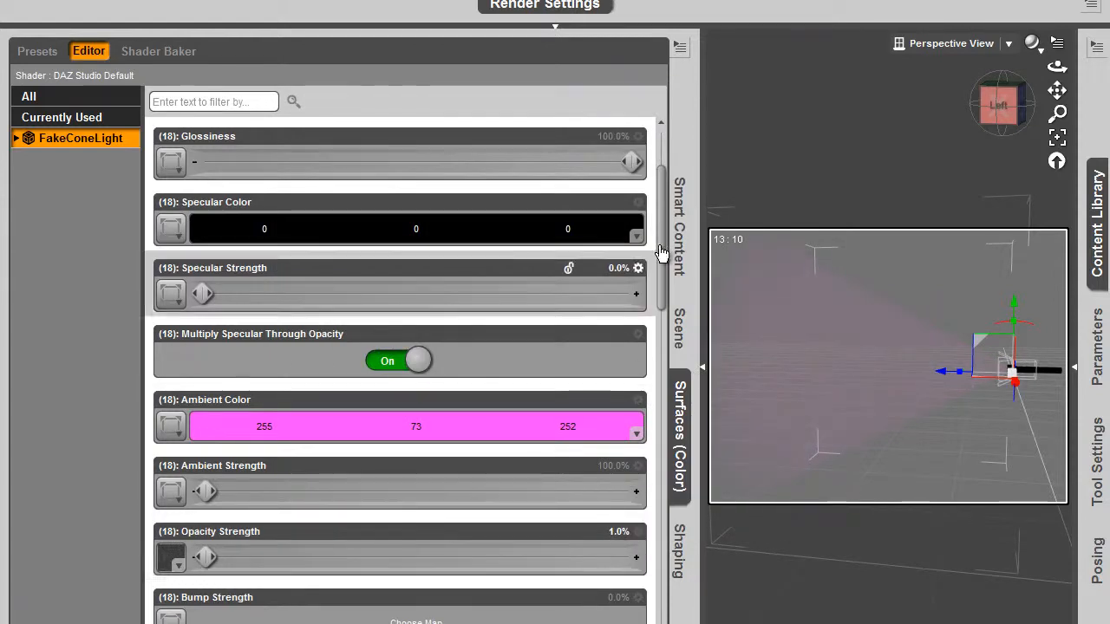
Examine the value limits in the Ambient Strength parameter settings of the cone surfaces and close them without changes
drag(661, 260, 684, 428)
drag(663, 469, 543, 326)
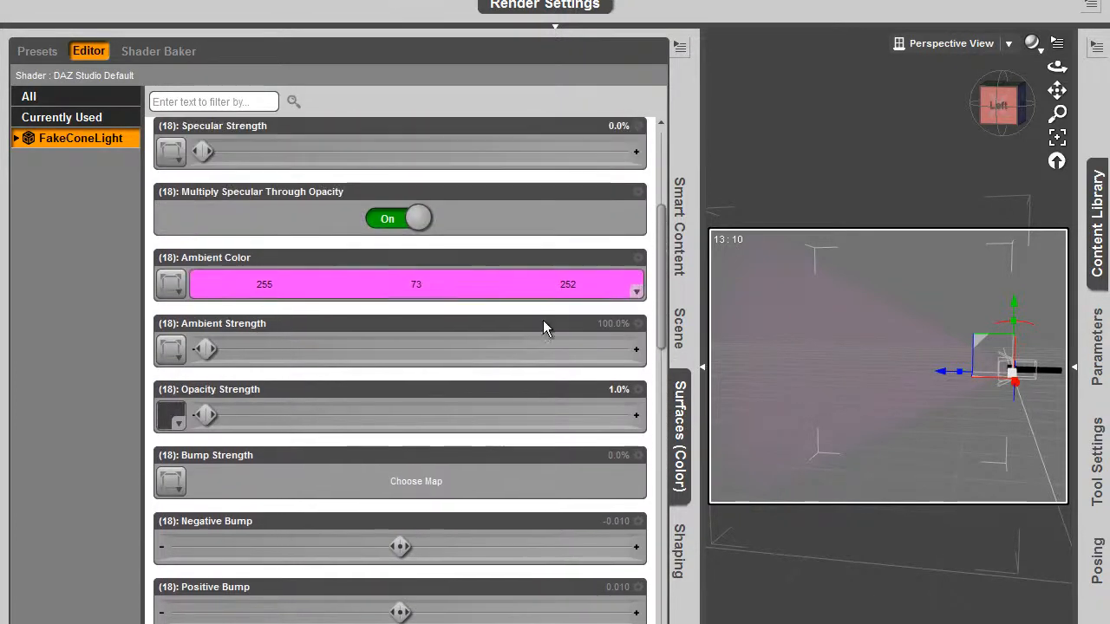
click(637, 325)
click(664, 327)
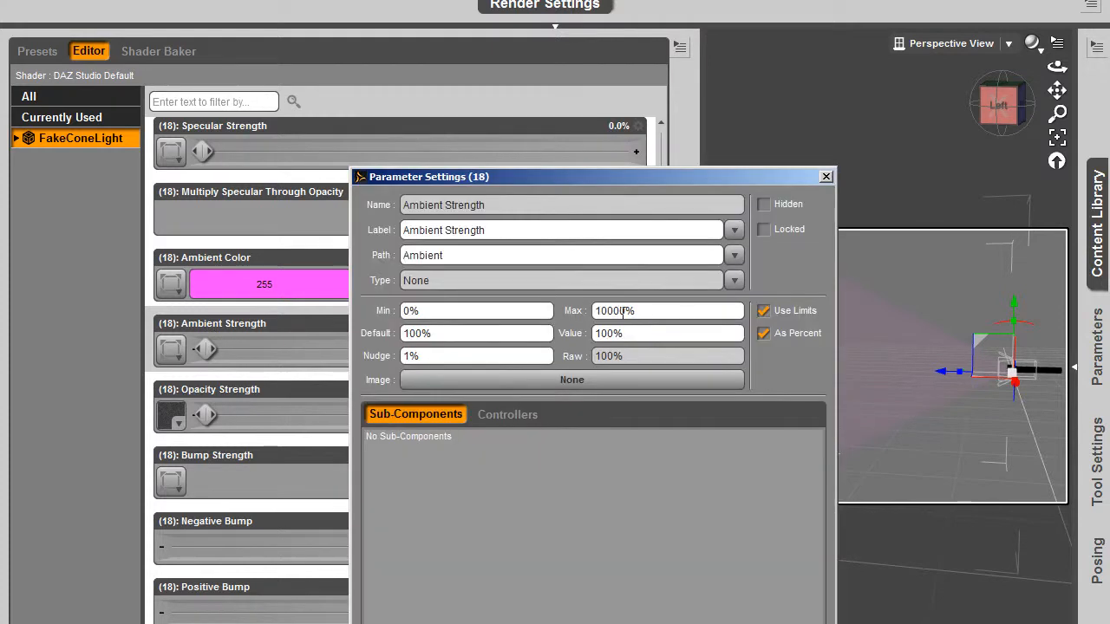
key(Escape)
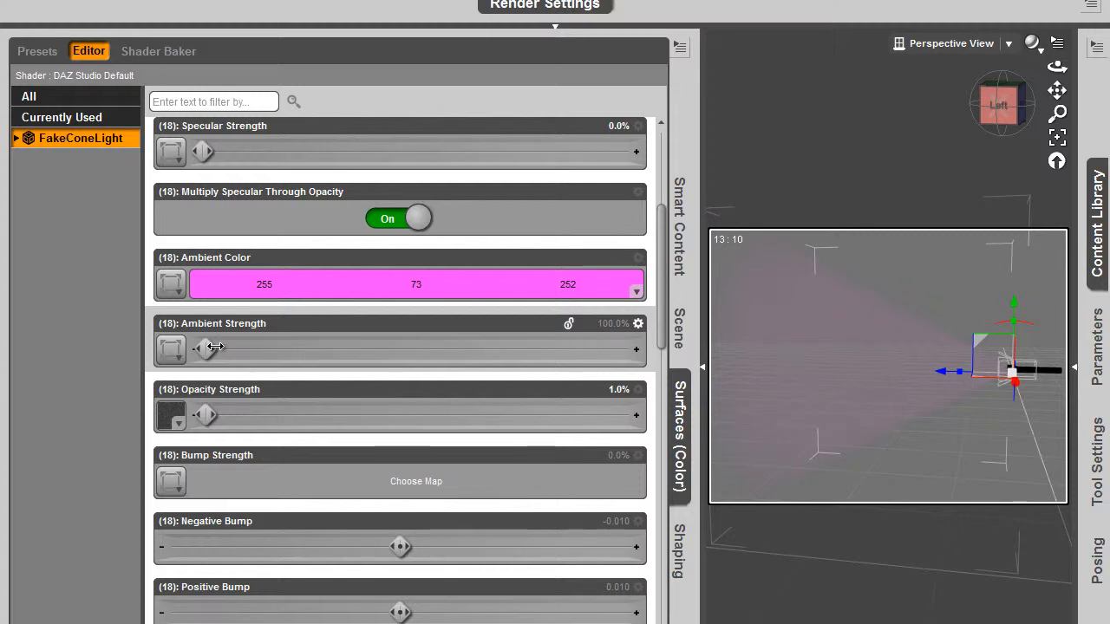
Set the Ambient Strength of all cone surfaces to 200%, test render the beam, and close the render without saving
click(610, 326)
text(2)
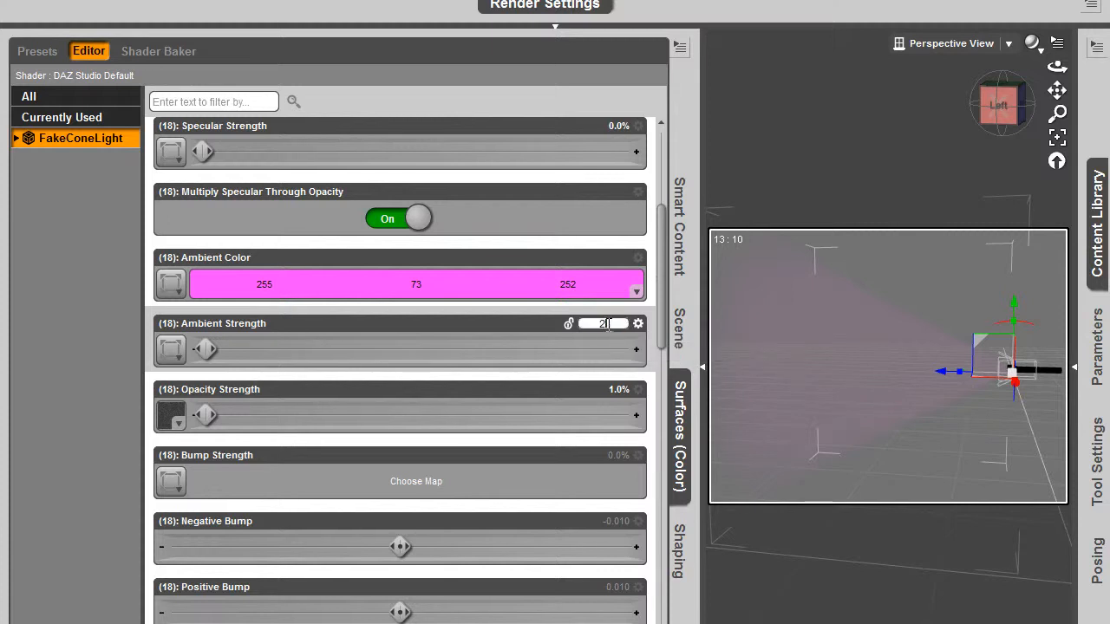
text(00)
key(Return)
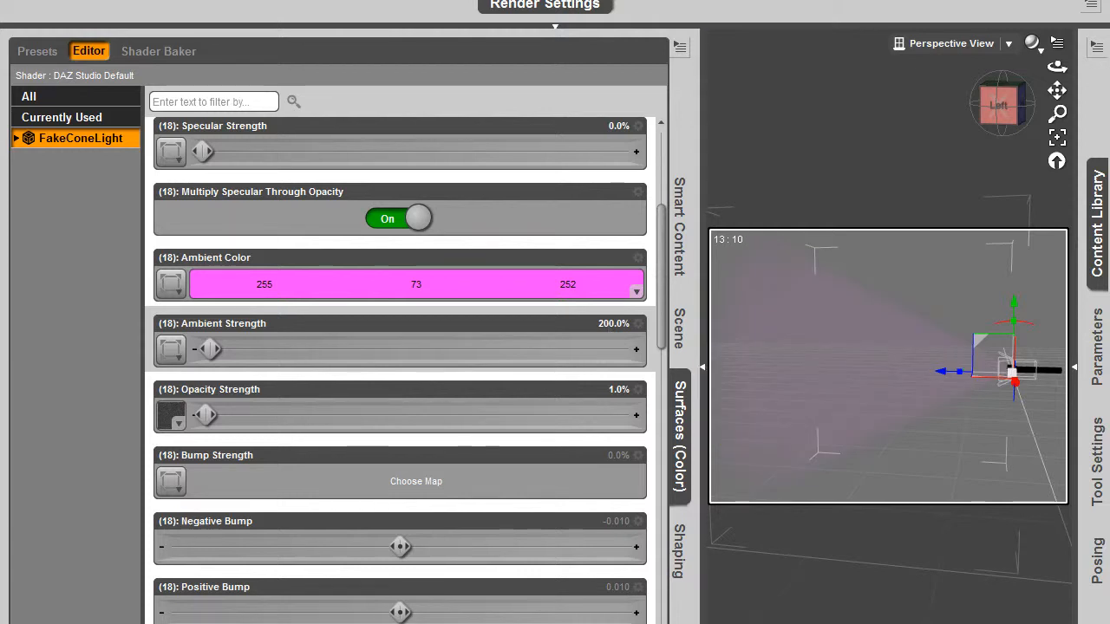
key(ctrl+r)
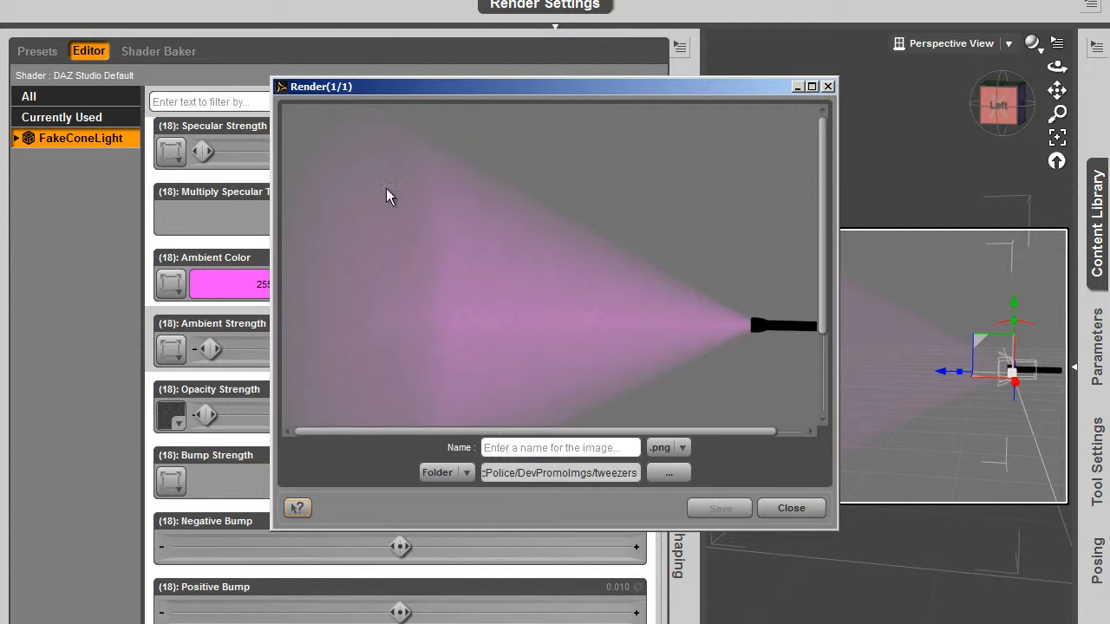
click(803, 521)
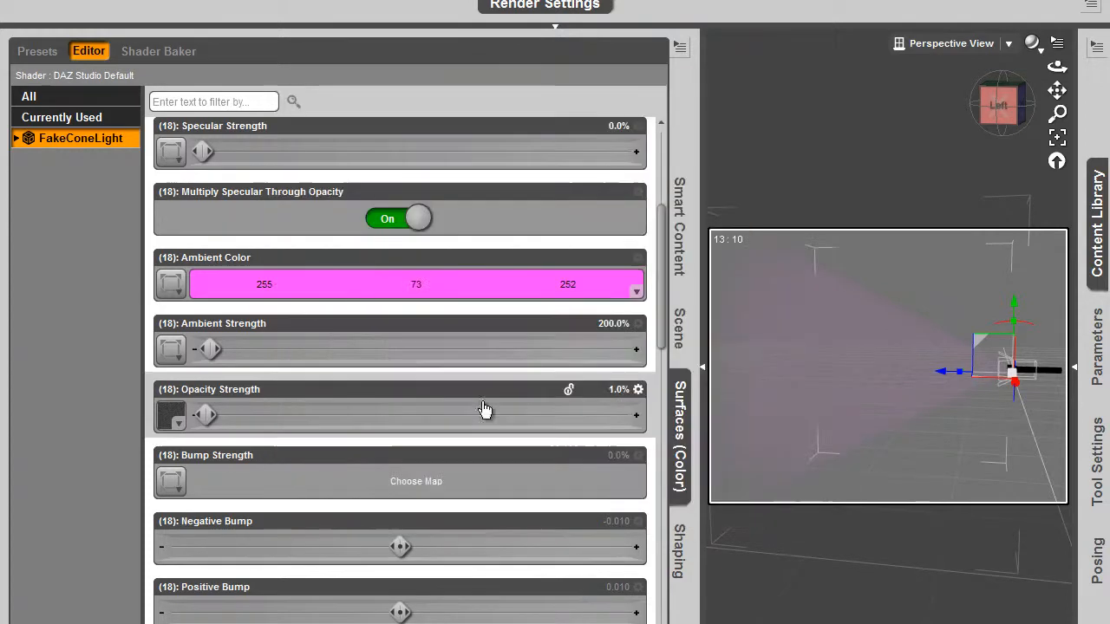
Set the cone surfaces' Ambient Strength to 400% and test render the beam close up and from farther away, closing both renders unsaved
click(613, 325)
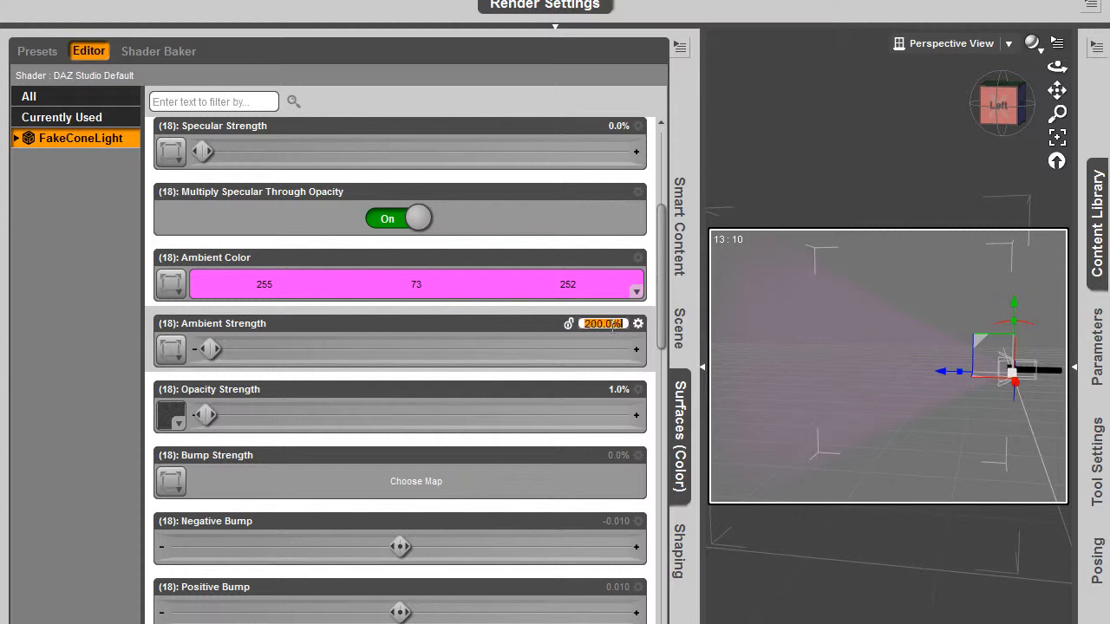
text(400)
key(Return)
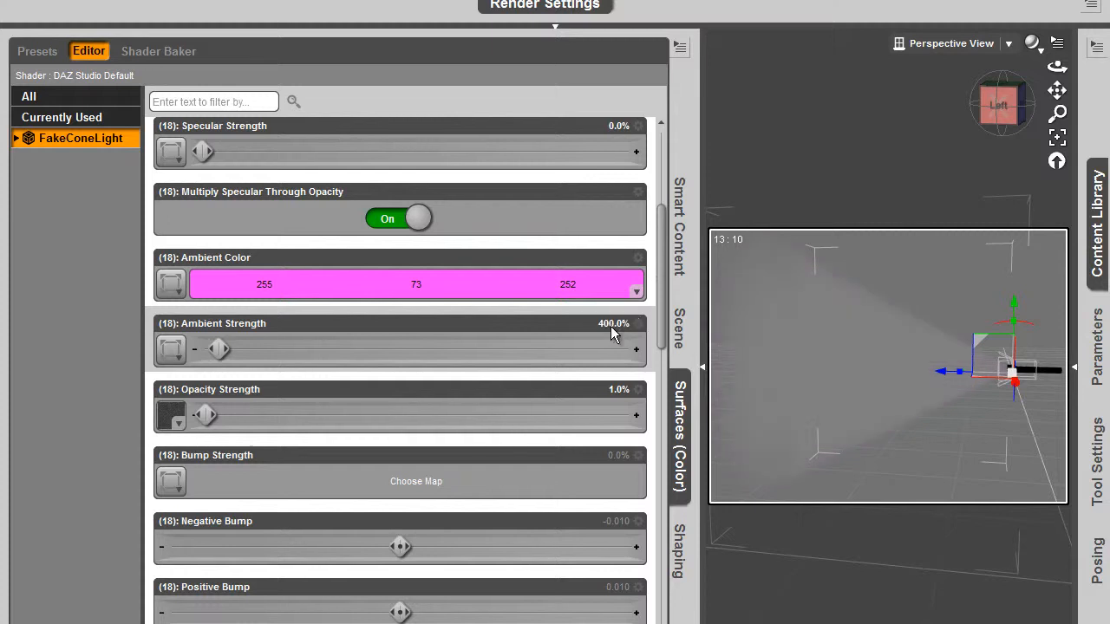
key(ctrl+r)
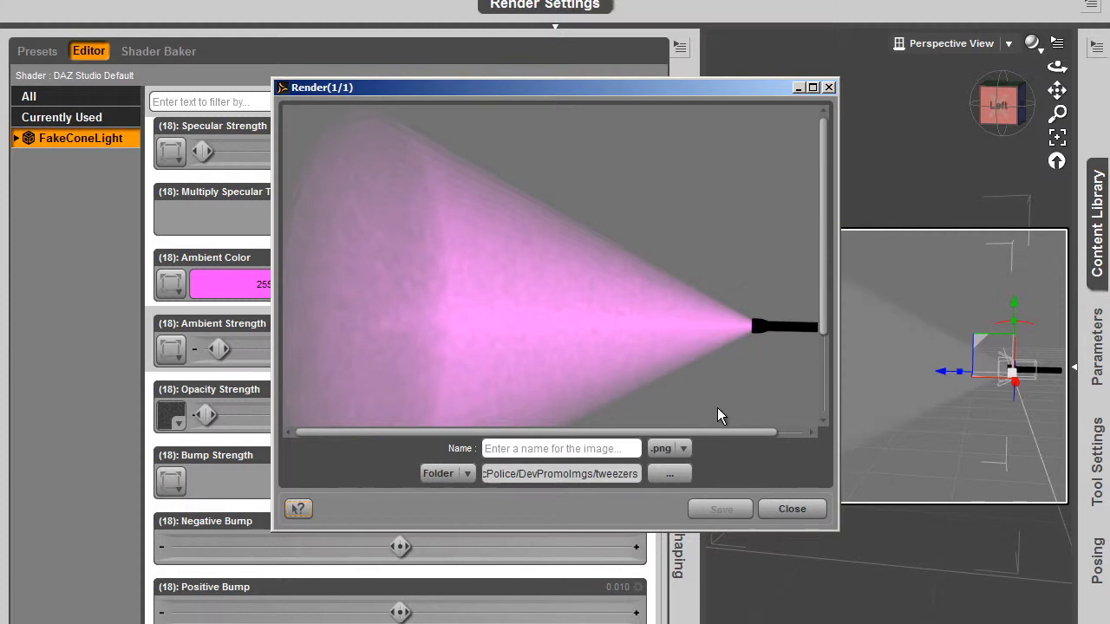
click(792, 510)
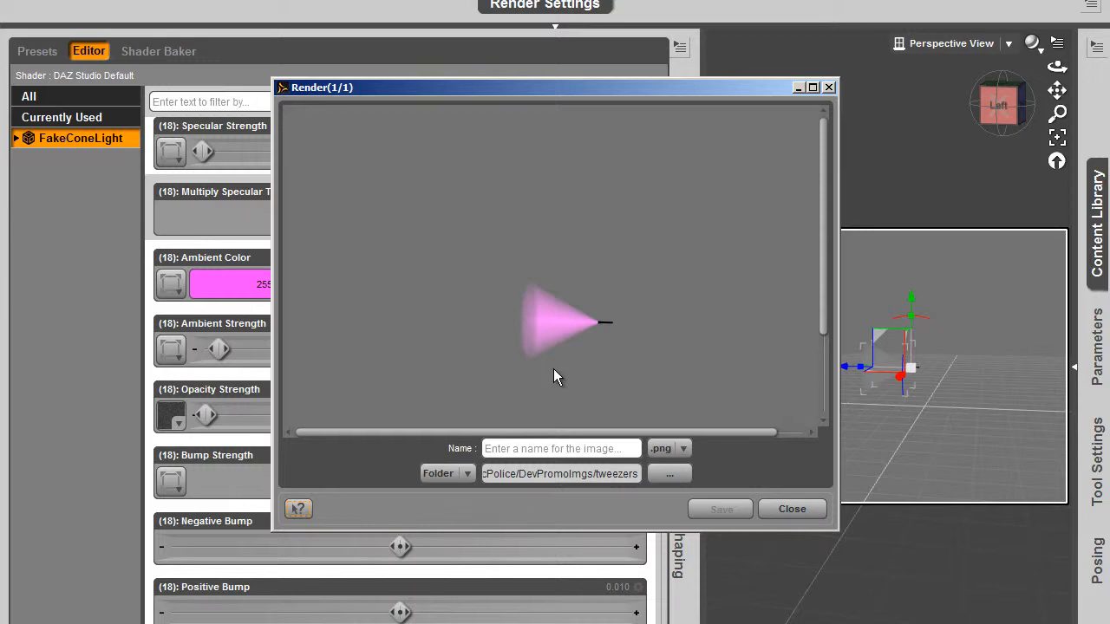
click(774, 518)
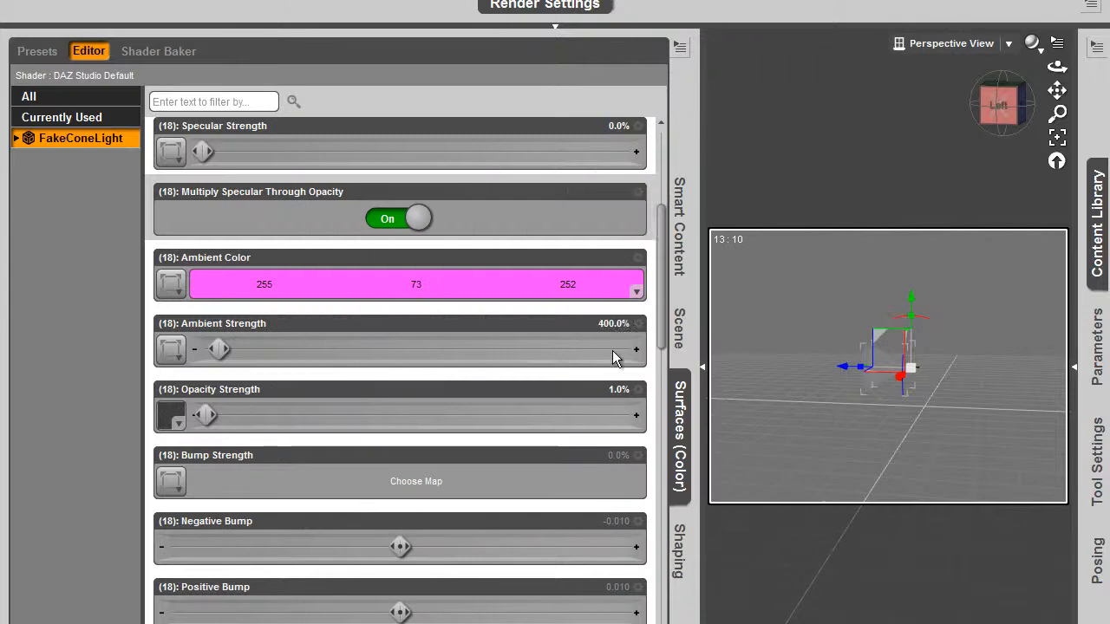
Set the cone surfaces' Ambient Strength to 1000%, render the distant beam, and close the render without saving
click(603, 323)
text(1000)
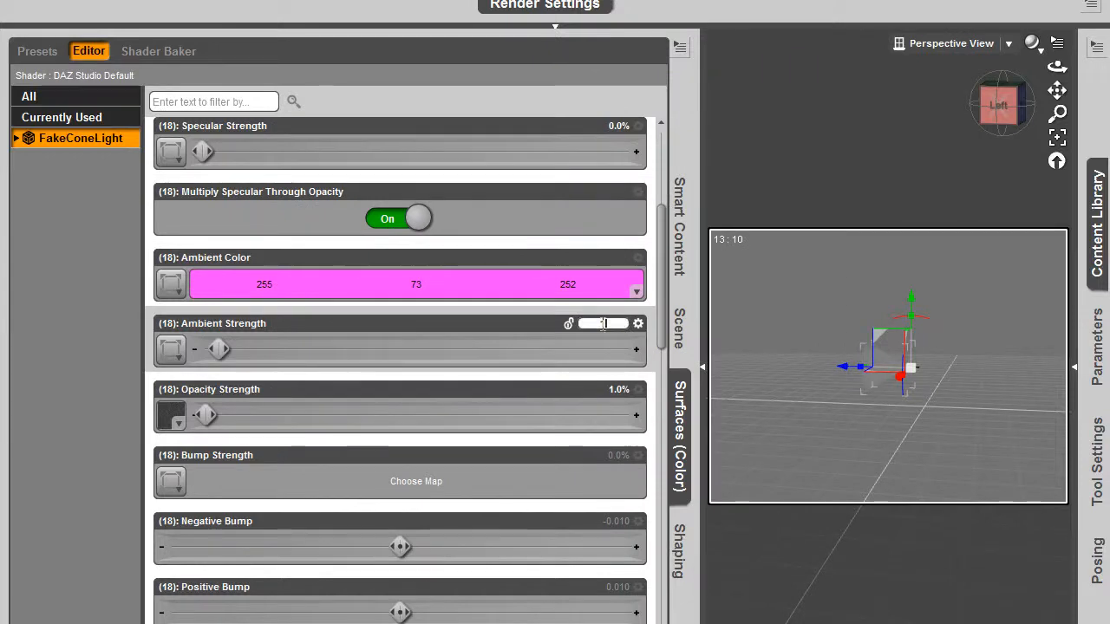
key(Return)
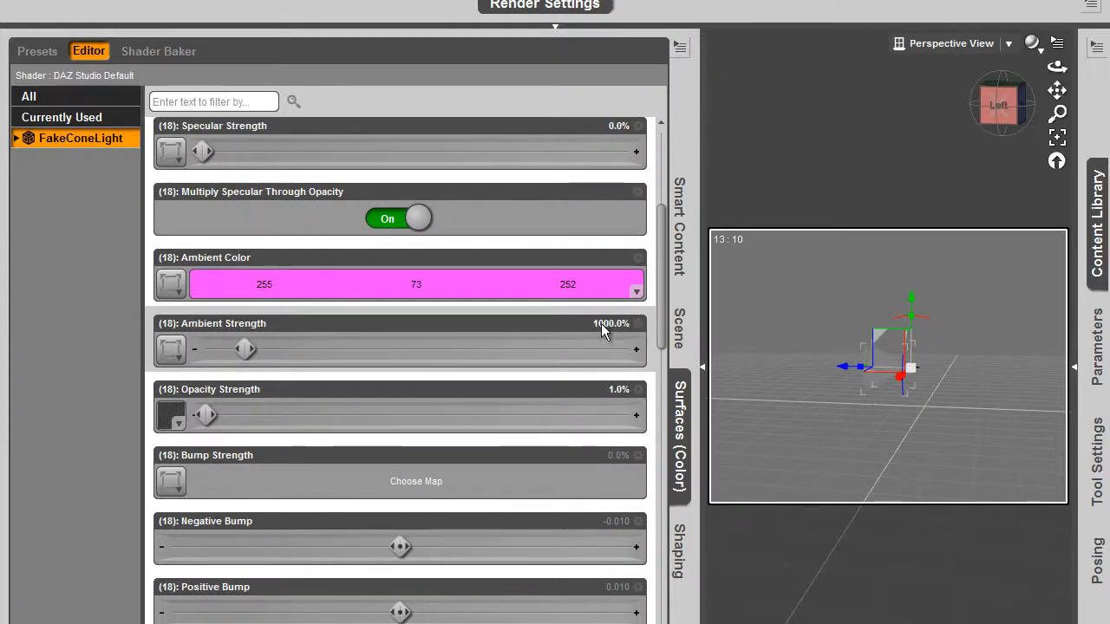
click(138, 2)
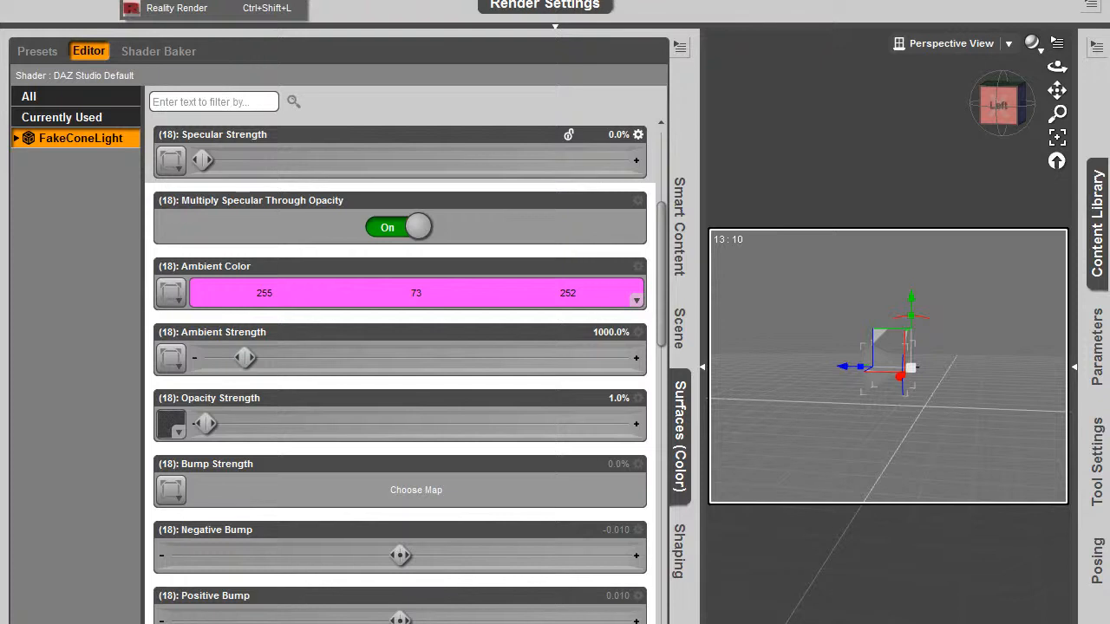
click(174, 1)
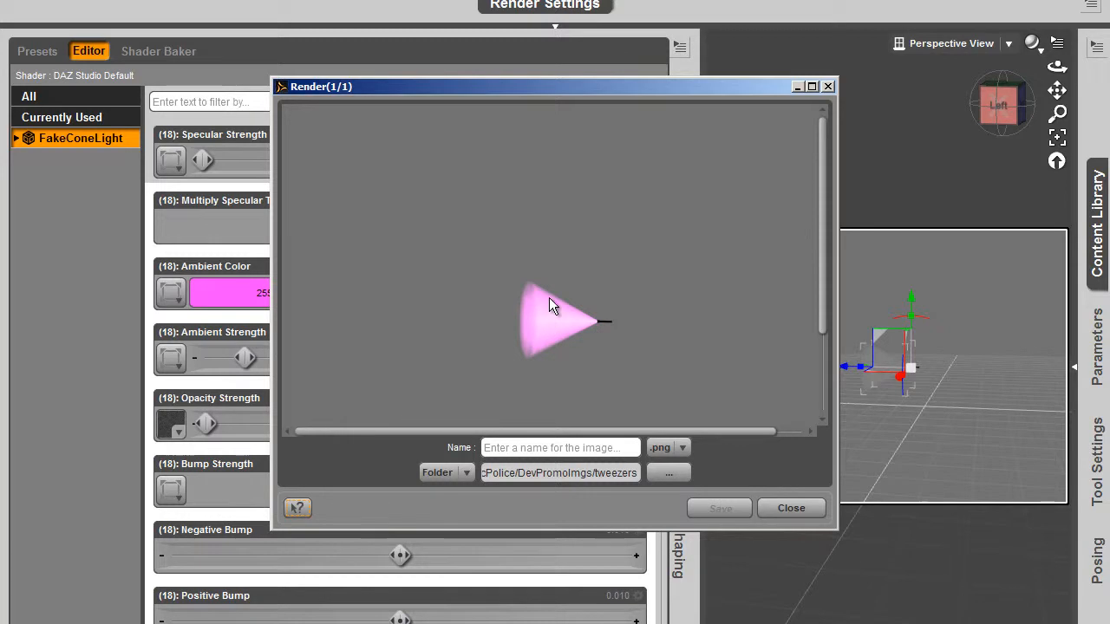
click(811, 511)
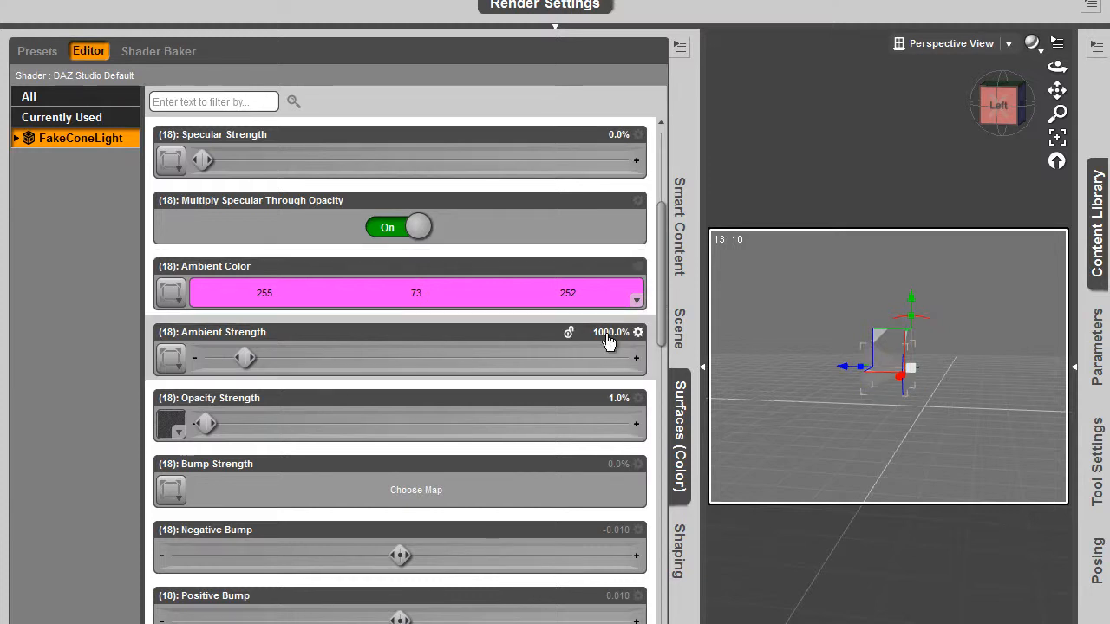
Raise the cone surfaces' Ambient Strength to the 10000% maximum, render the distant beam, and close the render without saving
drag(293, 357, 642, 358)
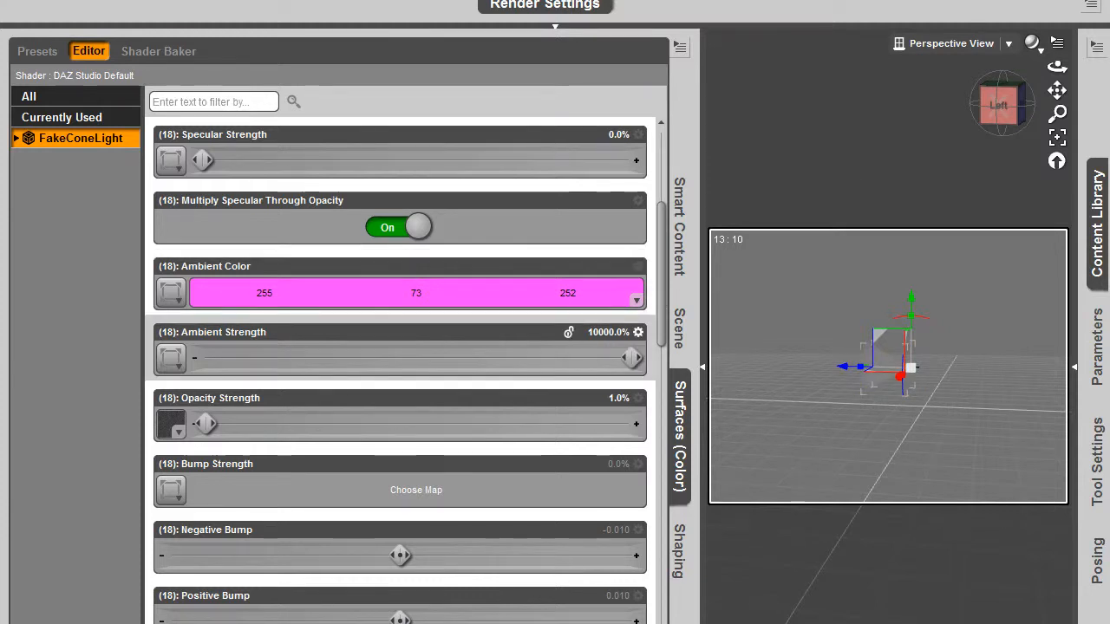
key(ctrl+r)
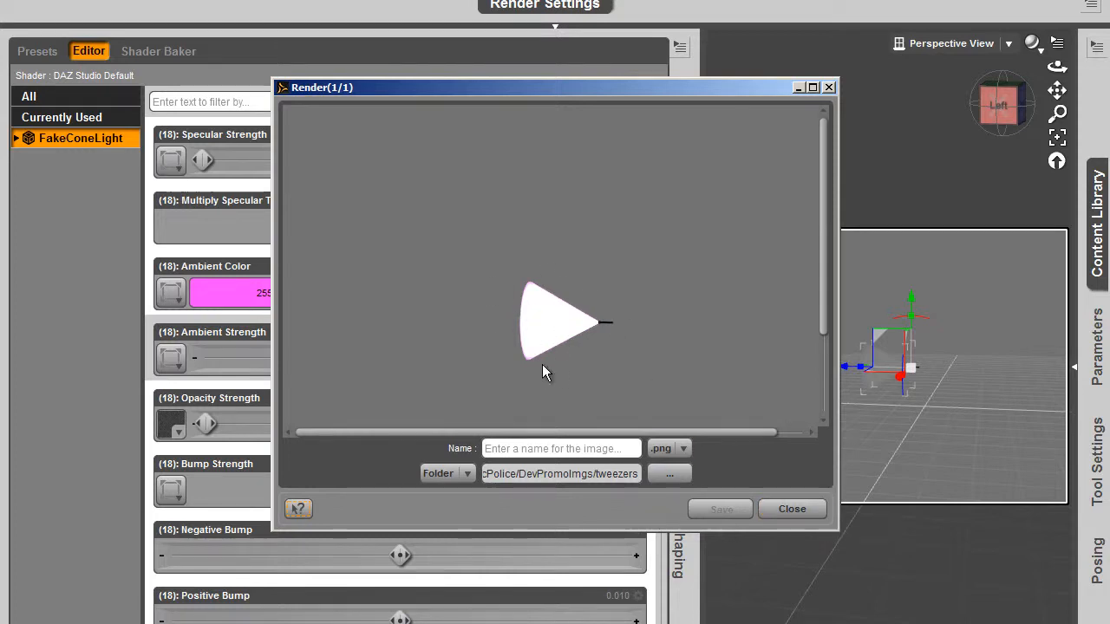
click(785, 512)
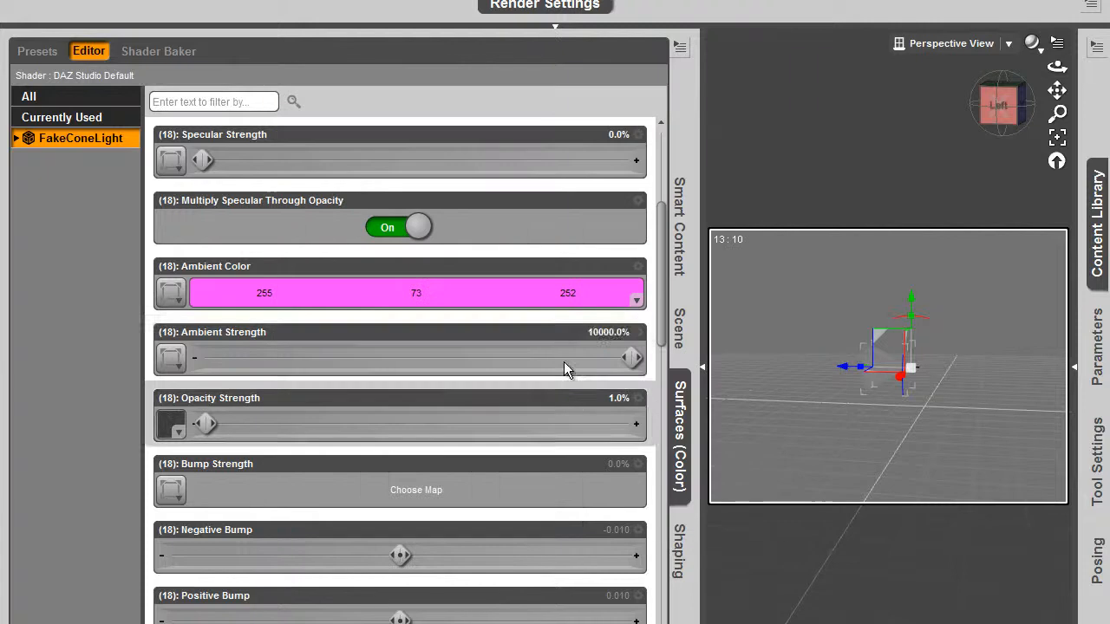
Set the Ambient Strength of all cone surfaces back to 100%
click(604, 332)
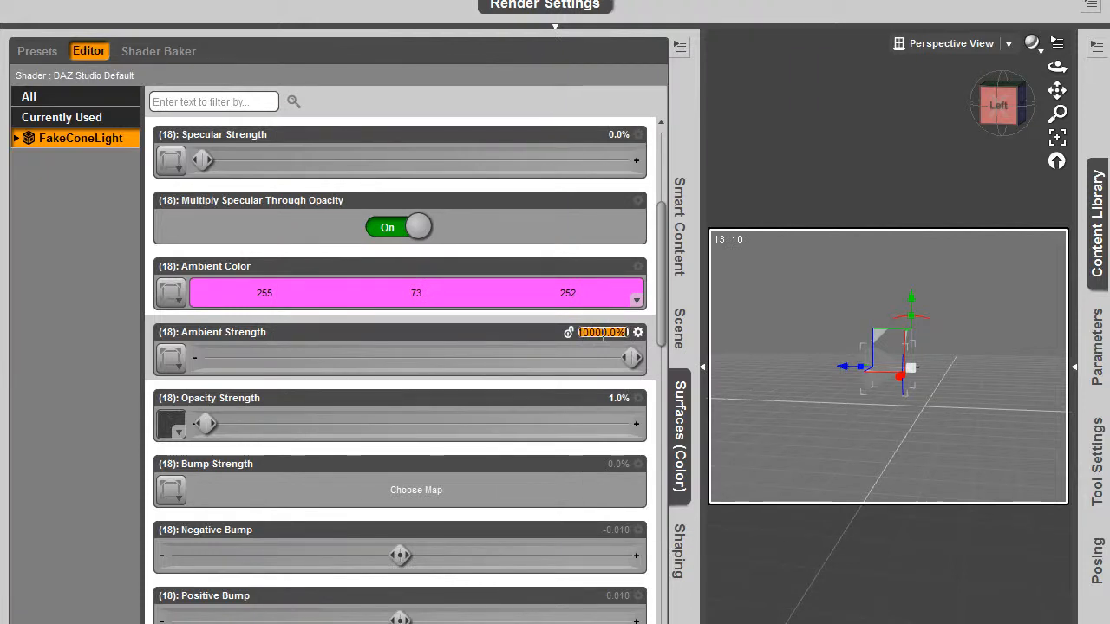
key(Return)
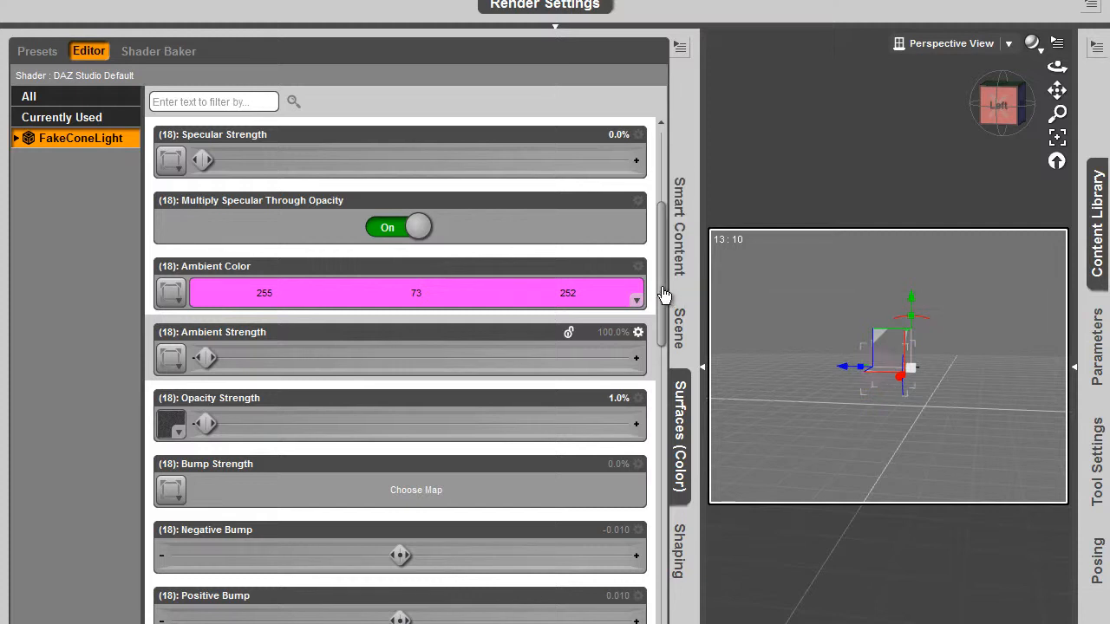
Set the FakeConeLight surfaces' diffuse colour to hot pink (255, 0, 128)
drag(663, 289, 661, 184)
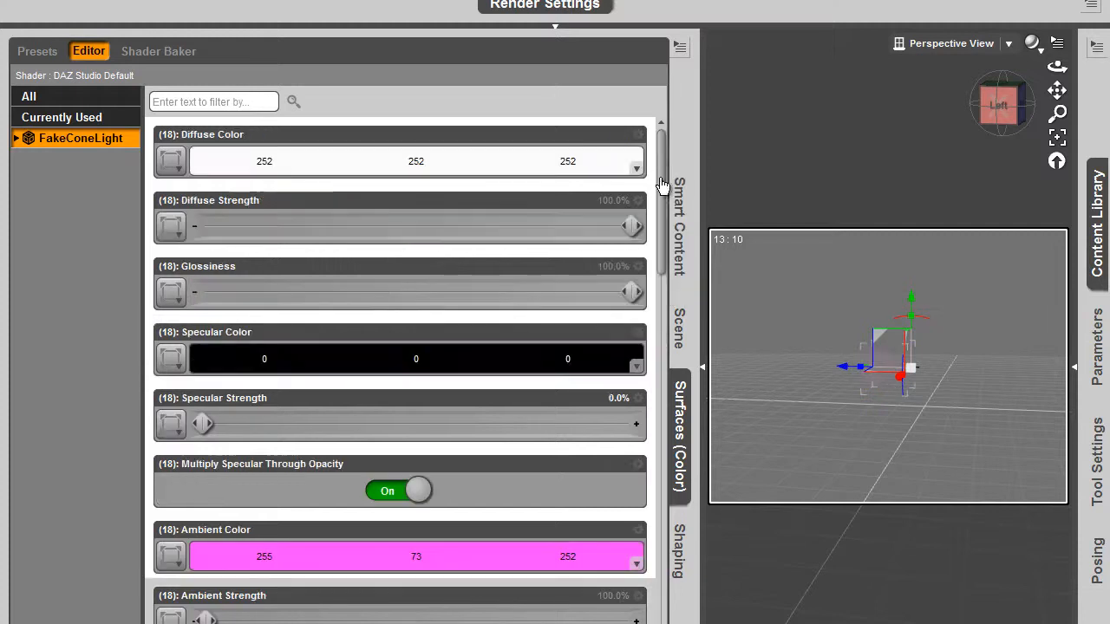
click(407, 159)
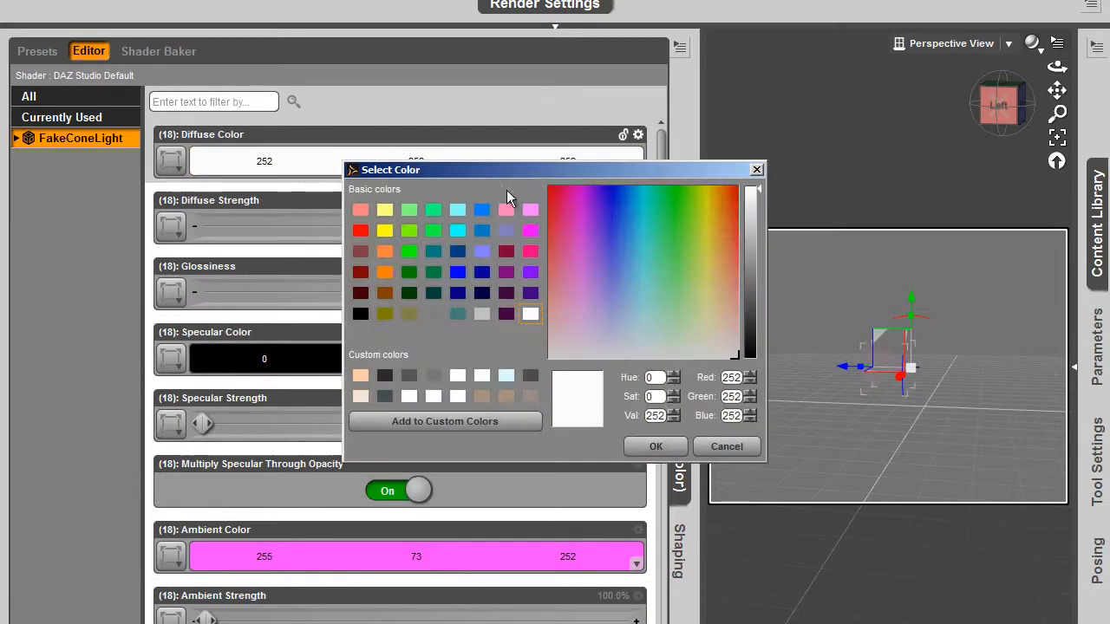
click(530, 250)
click(651, 447)
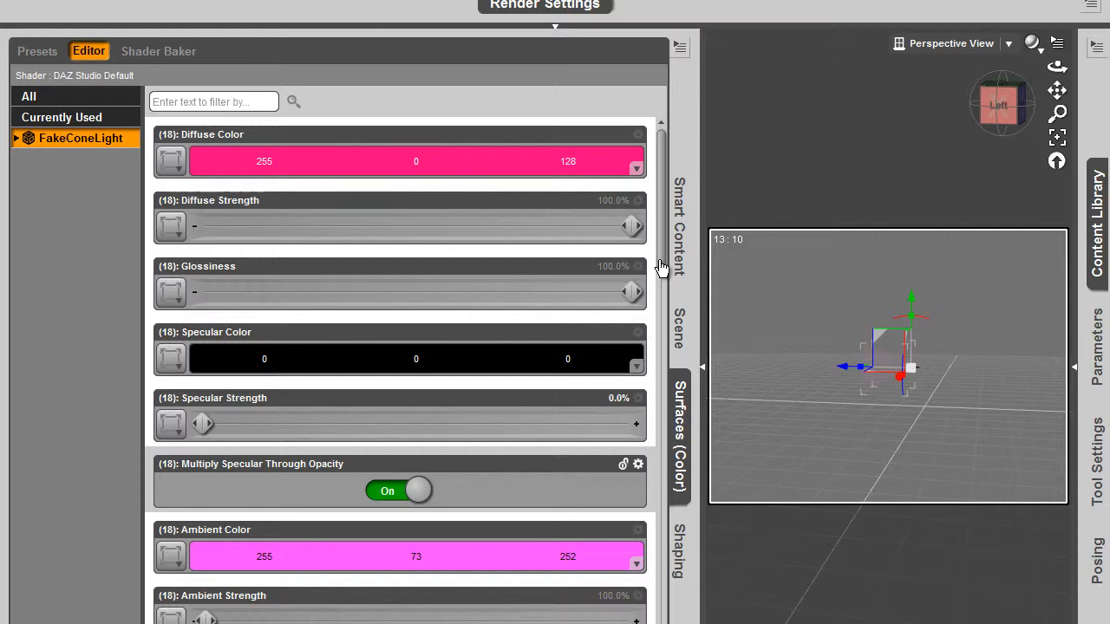
Set the FakeConeLight surfaces' diffuse colour to lime green (128, 255, 0)
scroll(825, 382, up, 5)
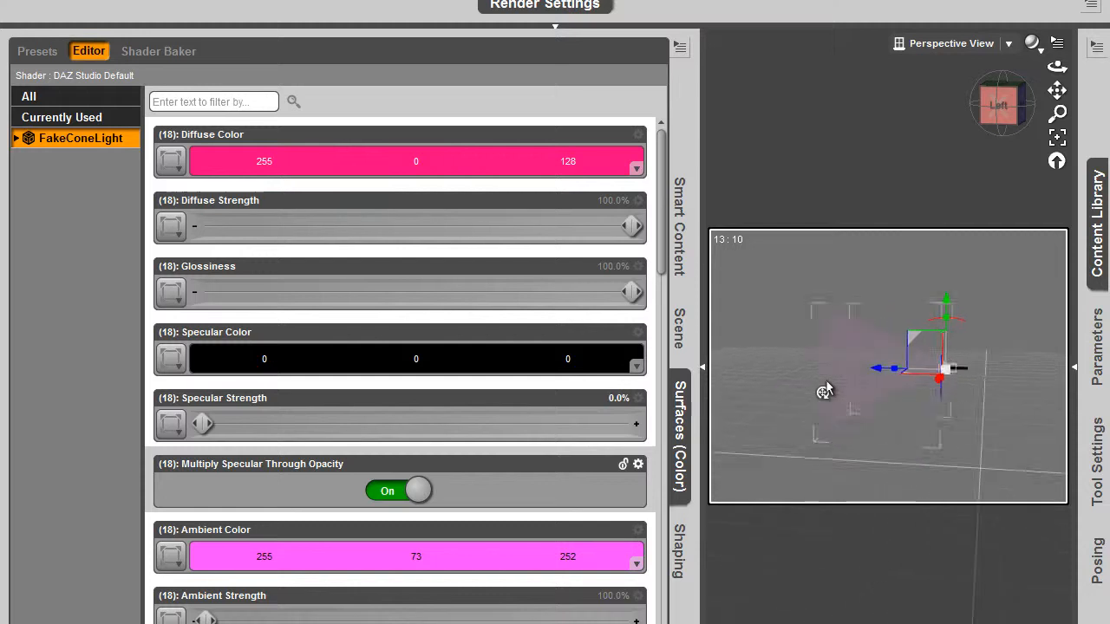
click(503, 165)
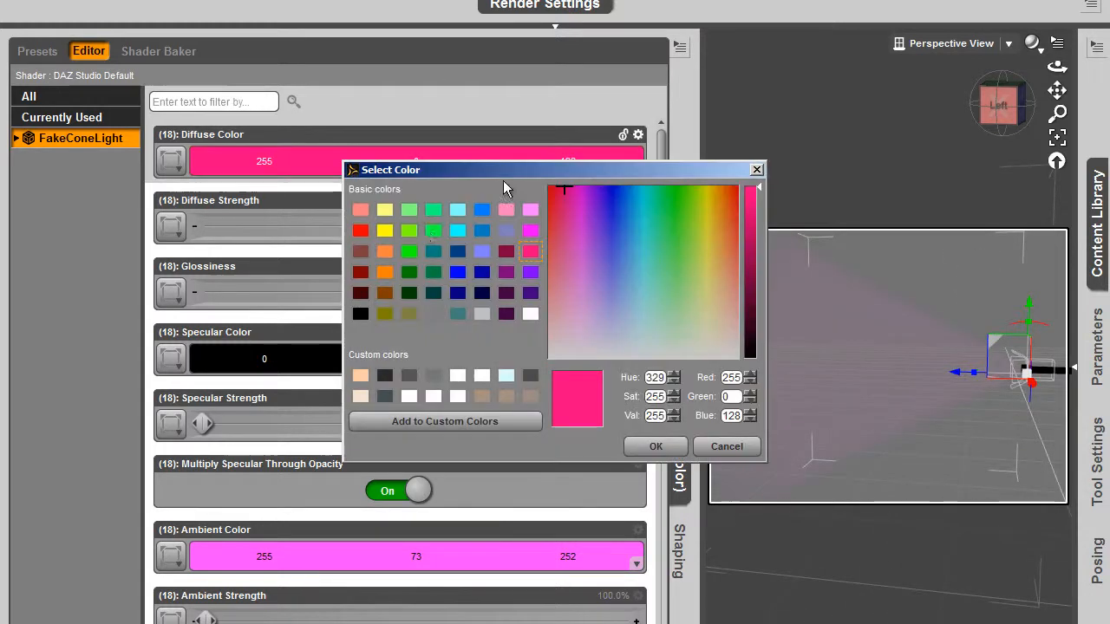
click(409, 231)
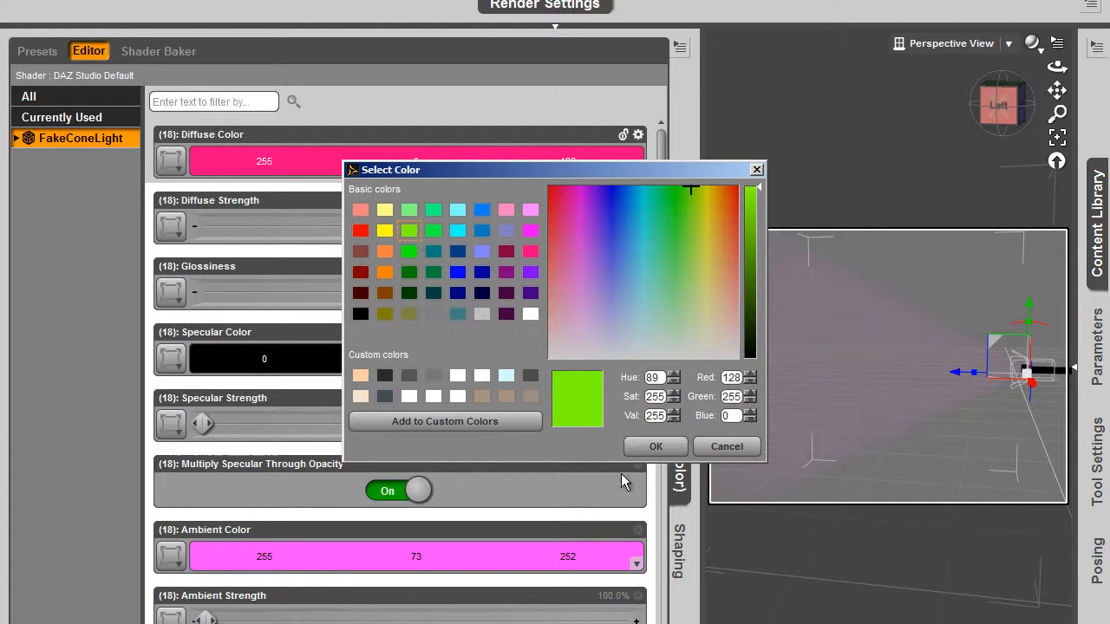
click(655, 446)
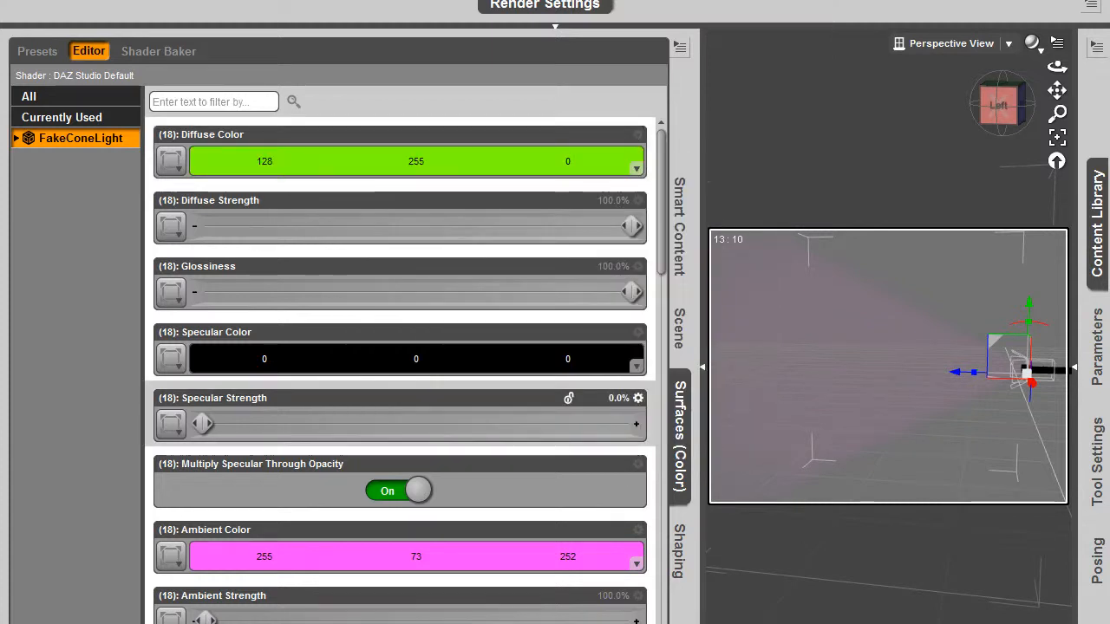
Render the scene, examine the light cone's colour in the image, and close the render without saving
key(ctrl+r)
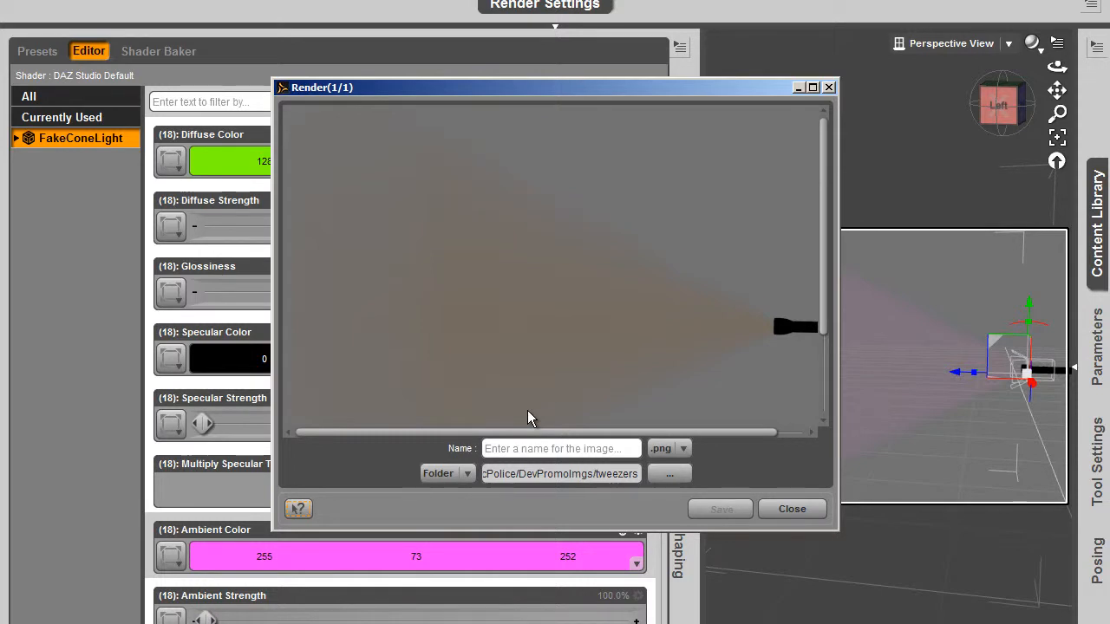
drag(824, 318, 817, 371)
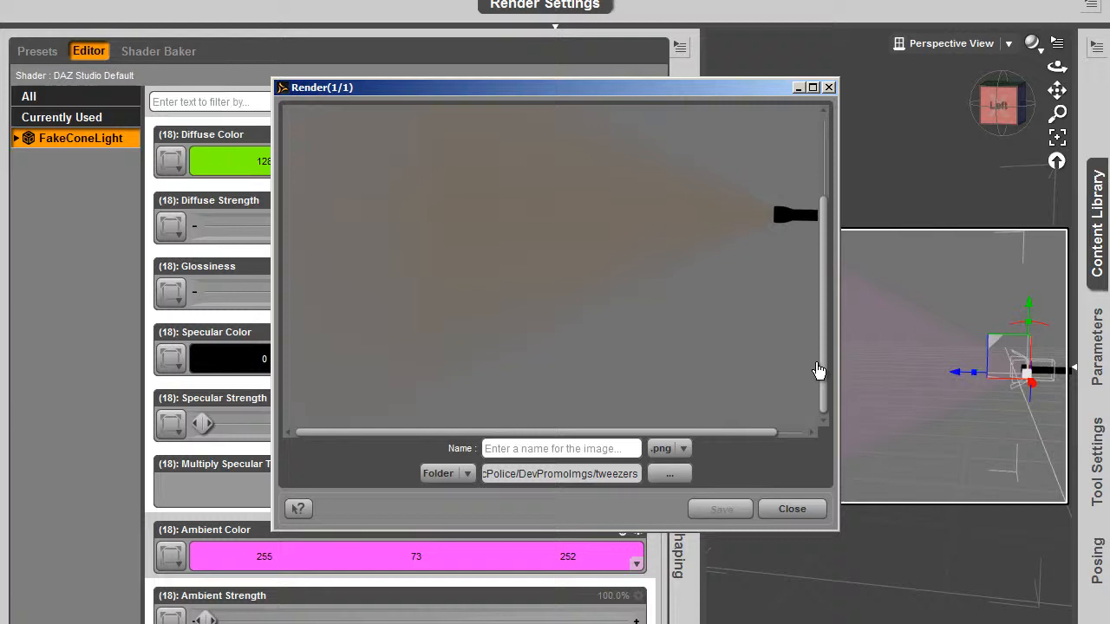
click(791, 510)
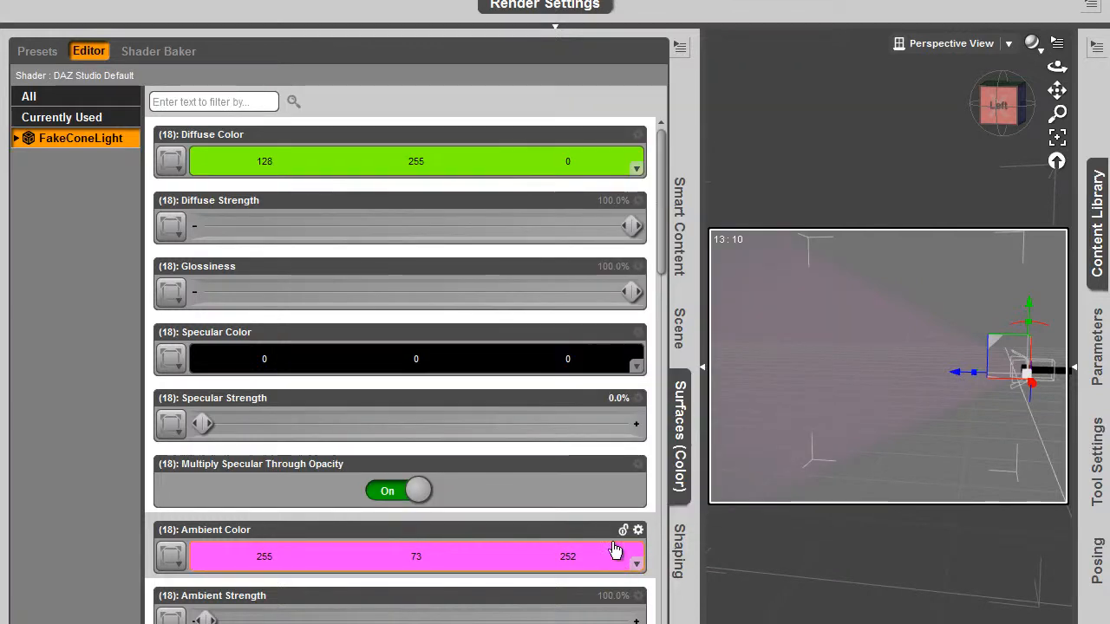
Store the light cone's ambient colour (255, 73, 252) as a custom colour
click(637, 558)
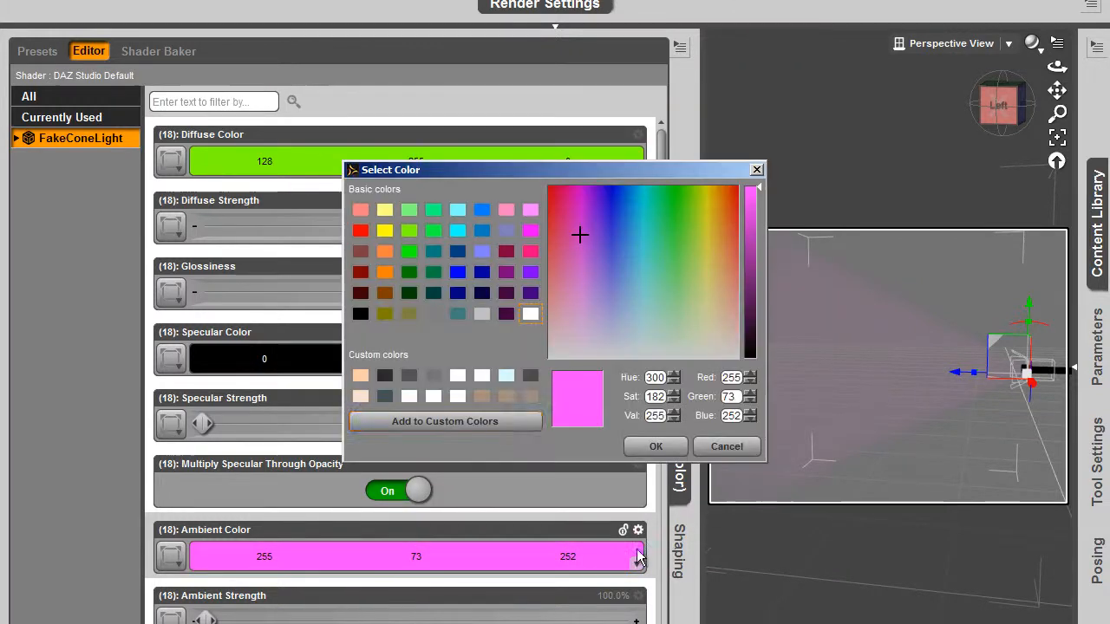
click(446, 422)
click(628, 451)
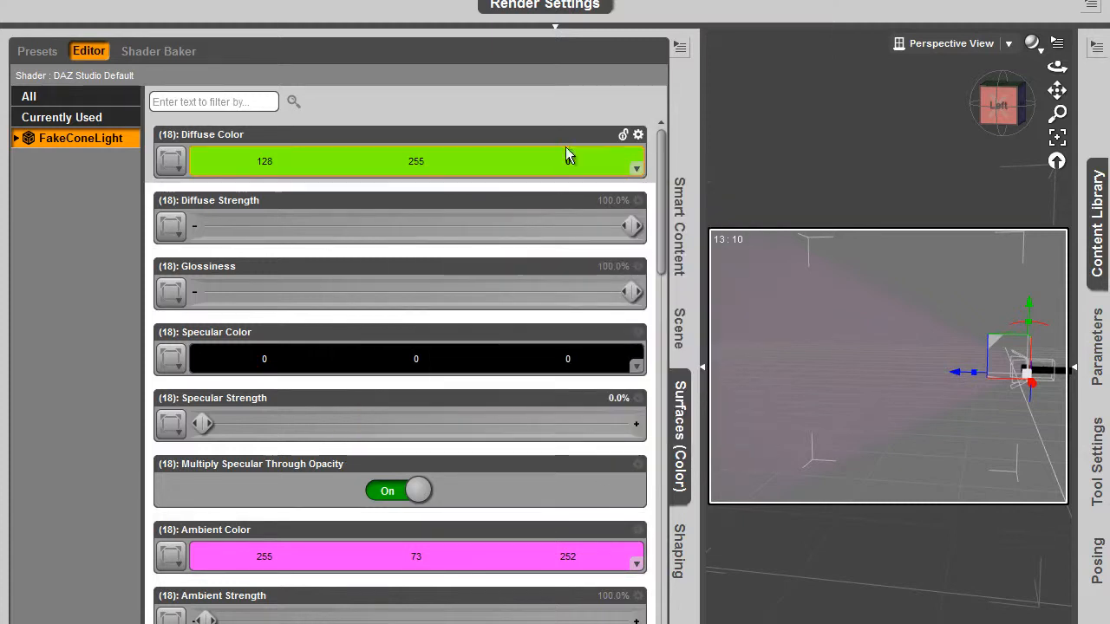
Set the diffuse colour to the saved custom magenta (255, 73, 252) and render the scene to check the beam
click(563, 173)
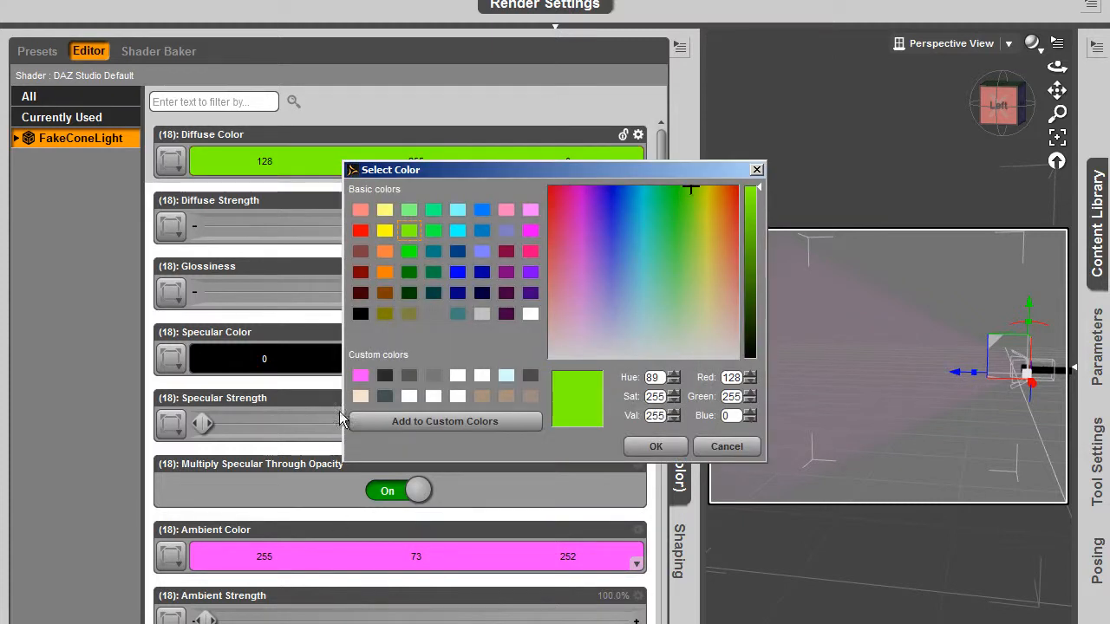
click(361, 377)
click(656, 446)
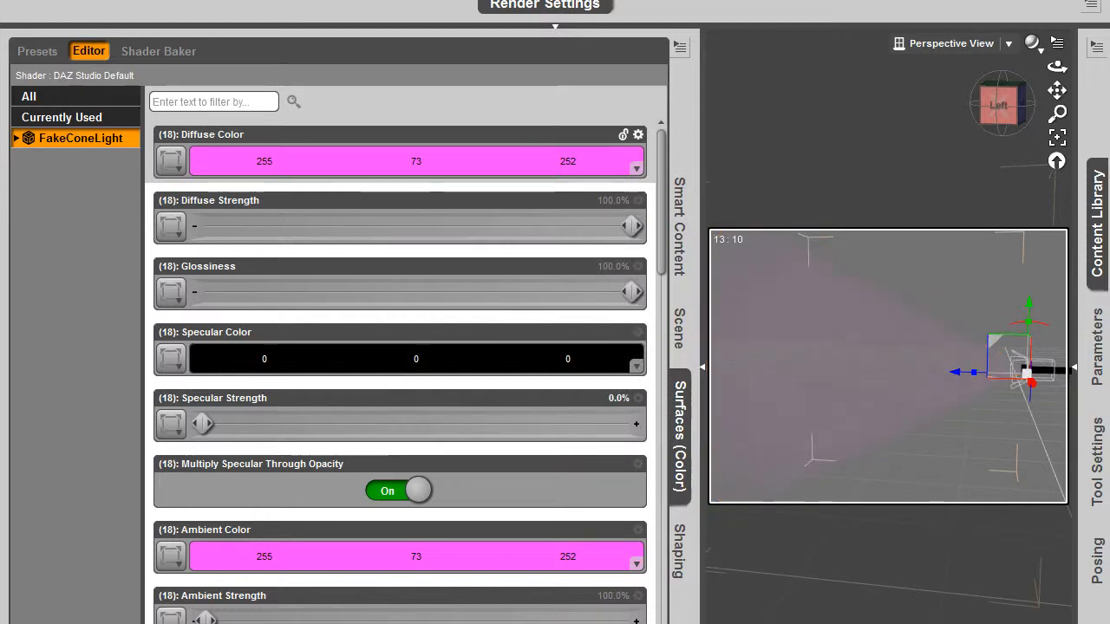
key(ctrl+r)
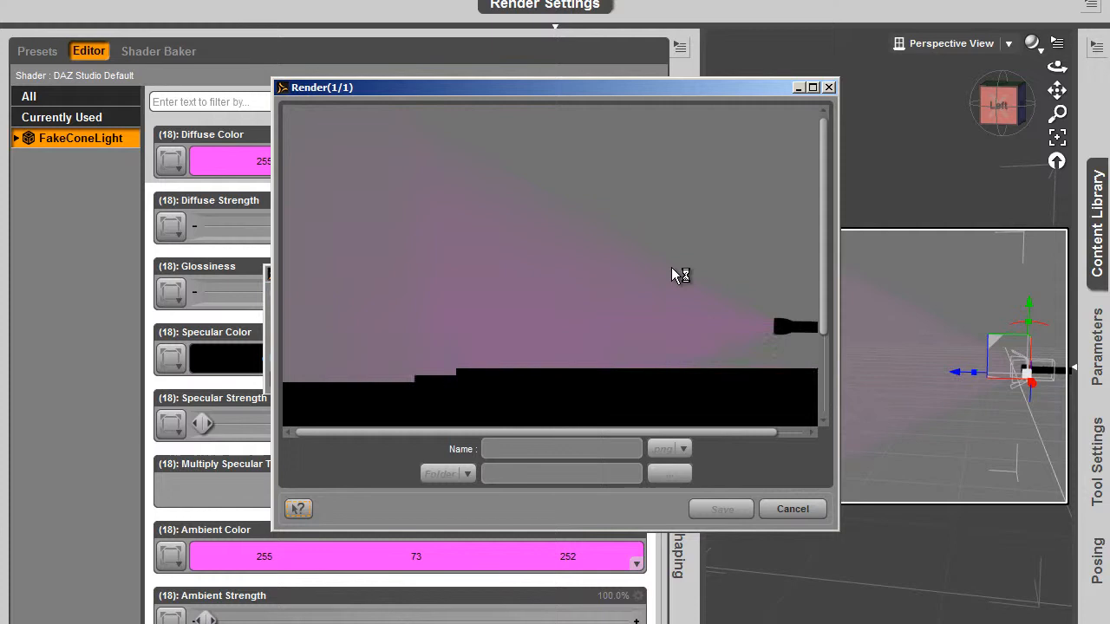
click(791, 509)
Set the diffuse colour to black (0, 0, 0) with 0% diffuse strength and render the scene to check the beam
click(455, 169)
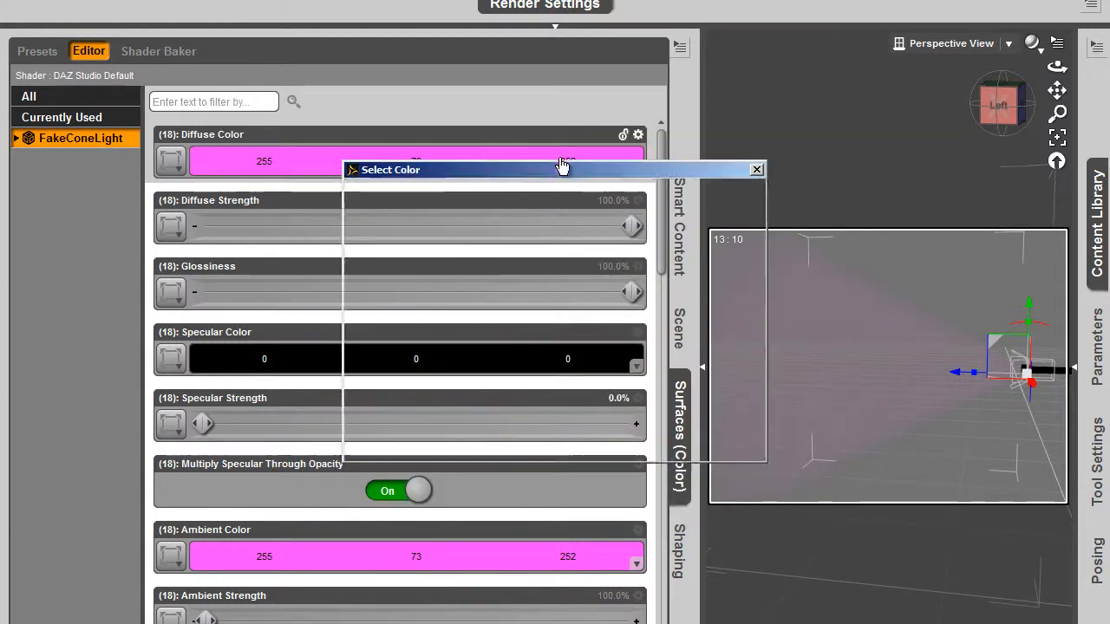
drag(744, 274, 753, 399)
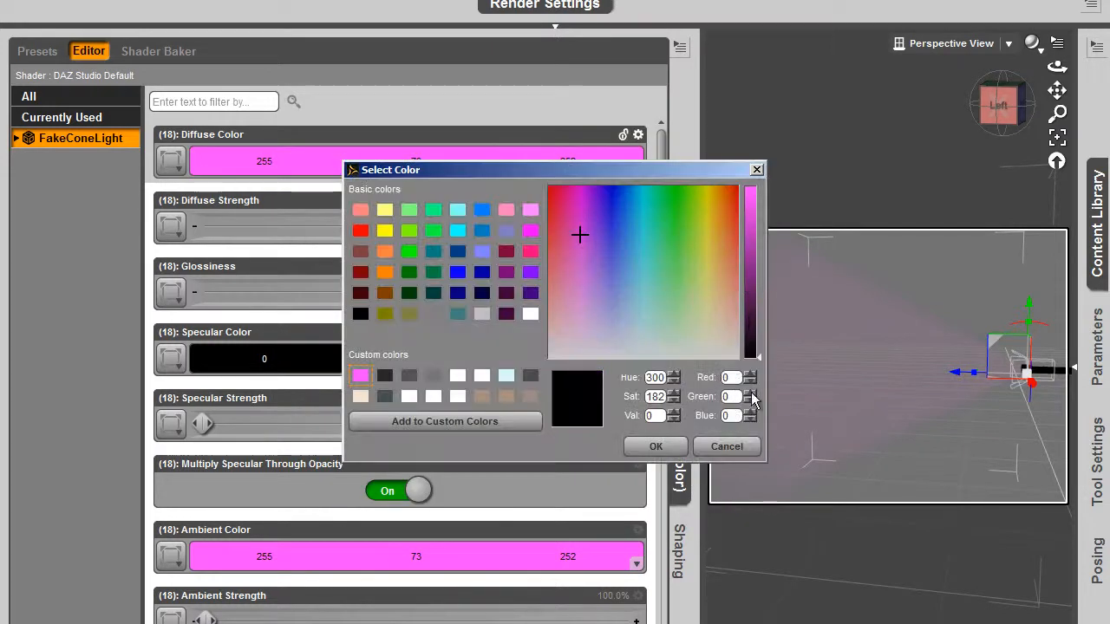
click(655, 447)
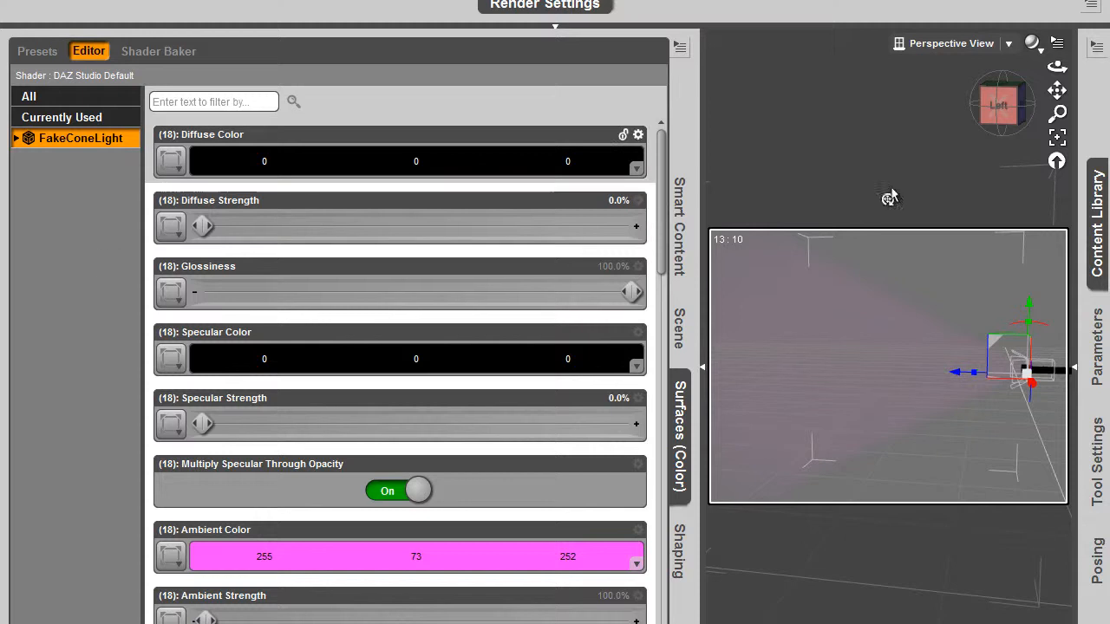
key(ctrl+r)
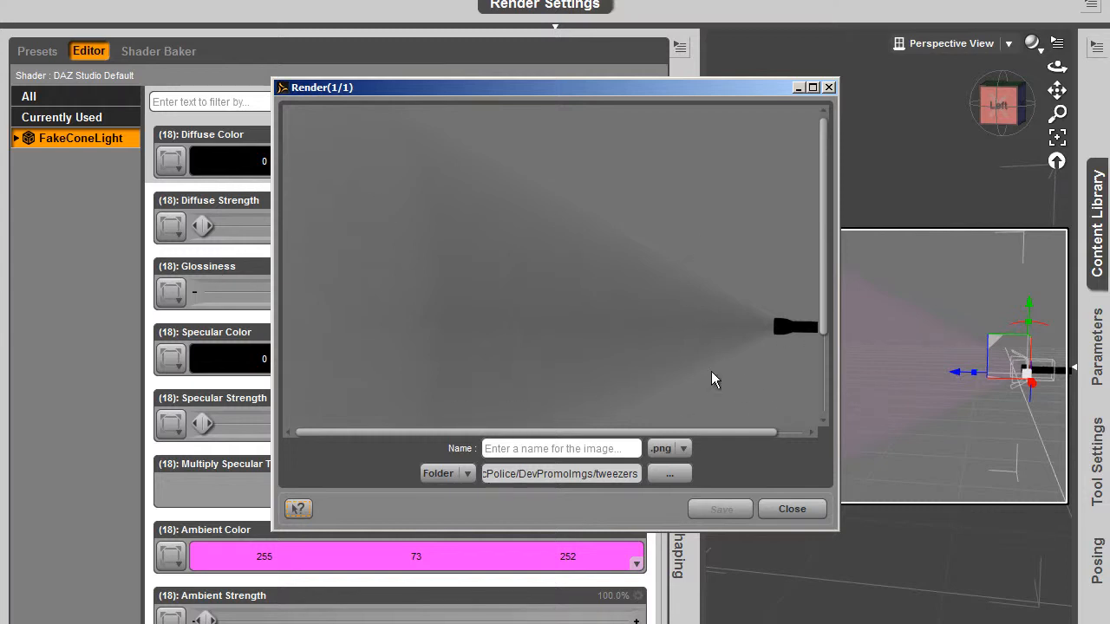
click(811, 515)
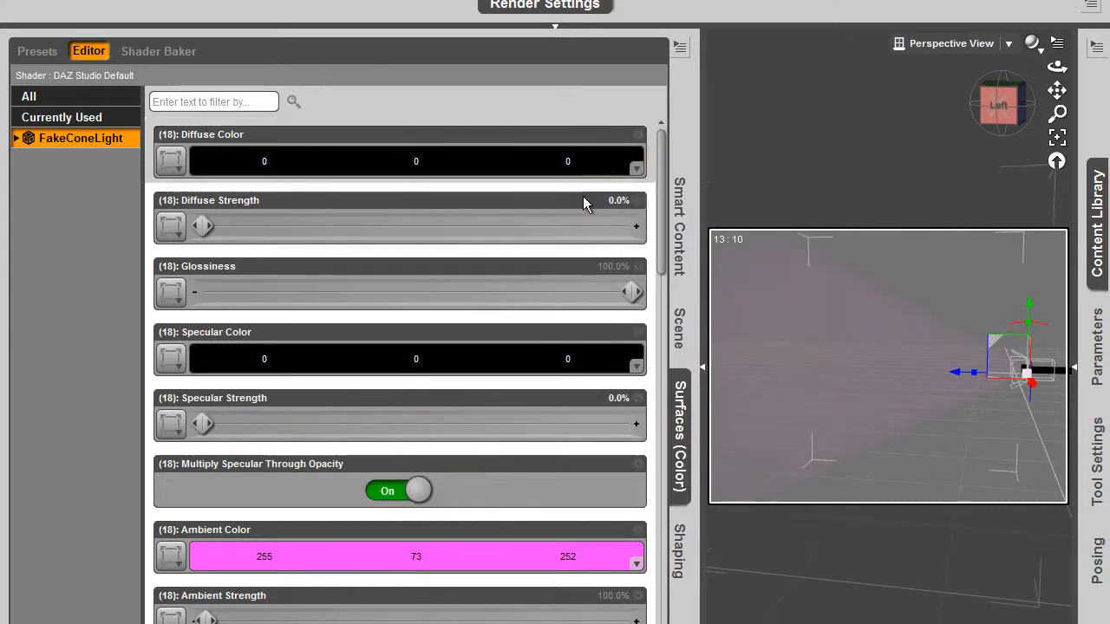
Restore the diffuse strength to 100% and set the diffuse colour to the saved custom magenta (255, 73, 252)
drag(203, 226, 693, 233)
click(631, 164)
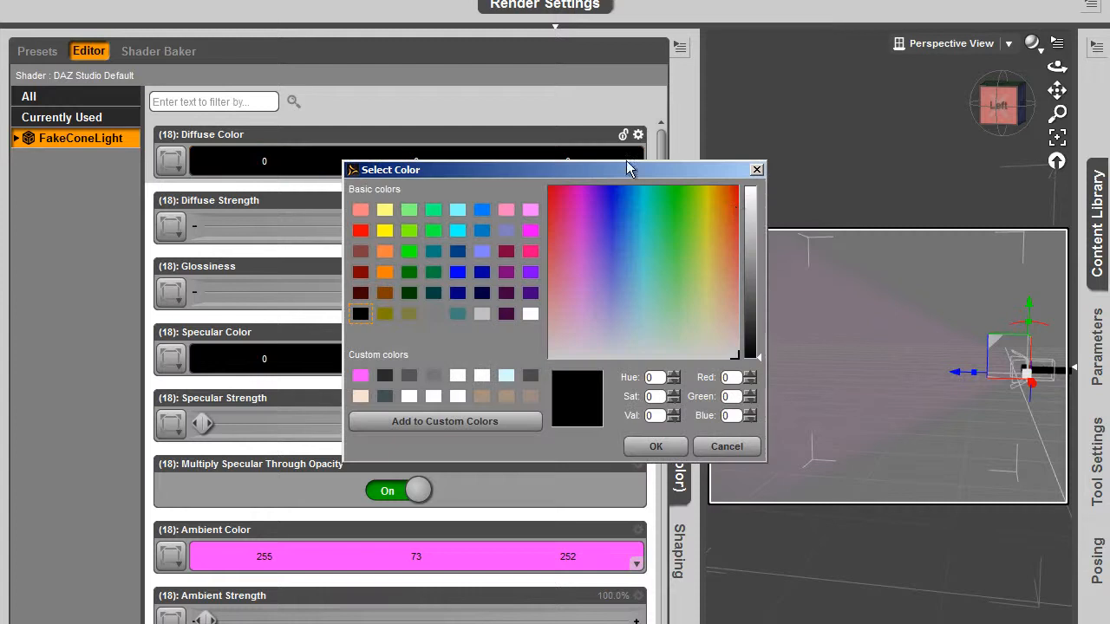
drag(749, 205, 751, 185)
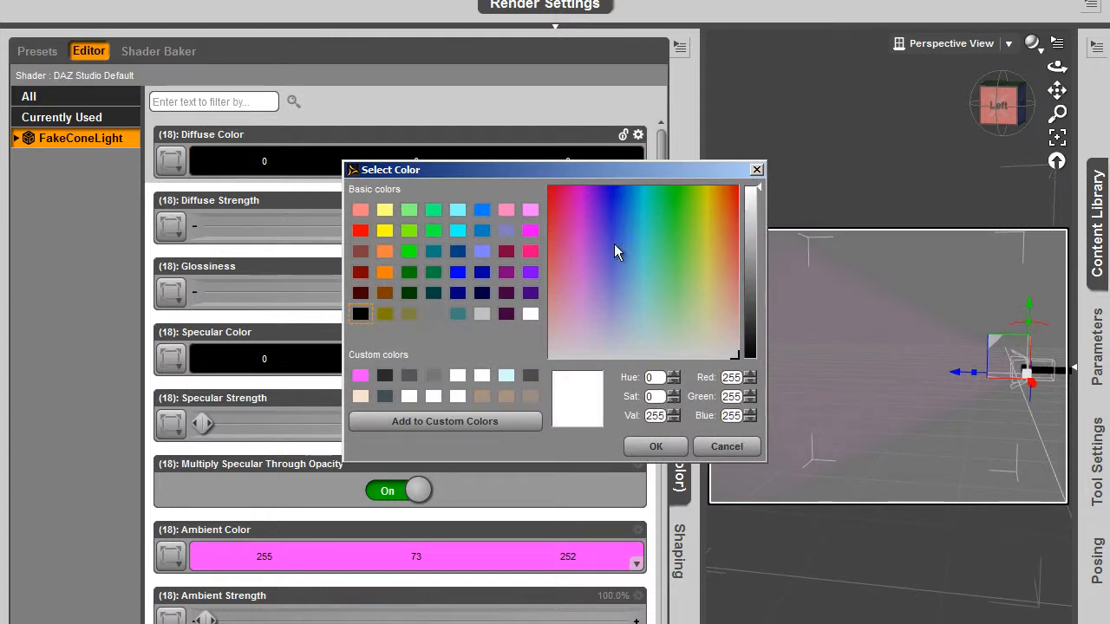
click(361, 377)
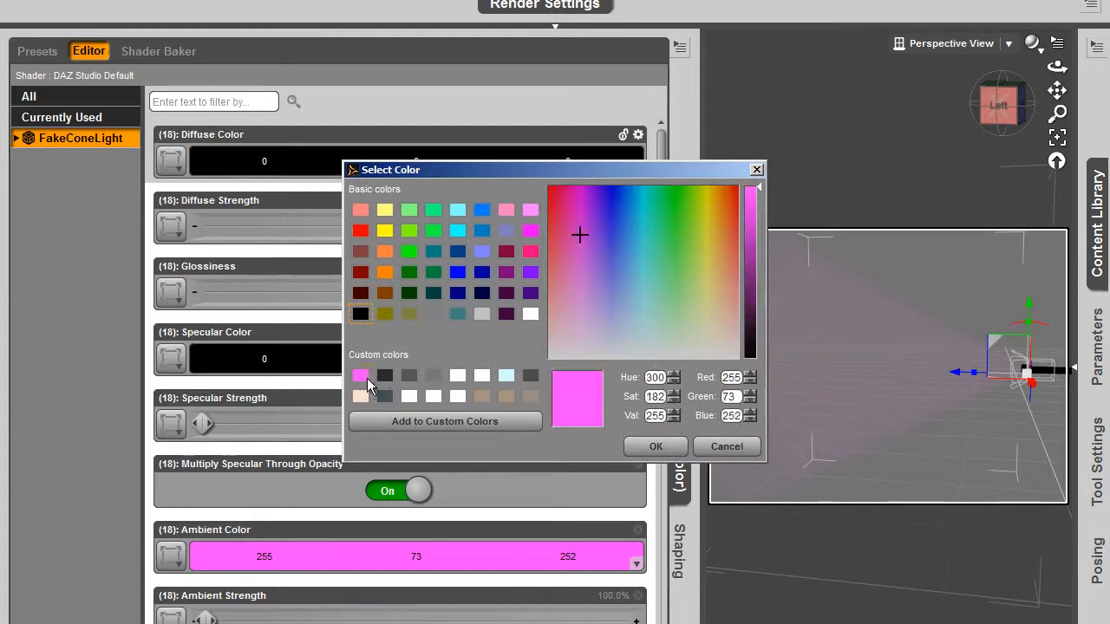
click(657, 447)
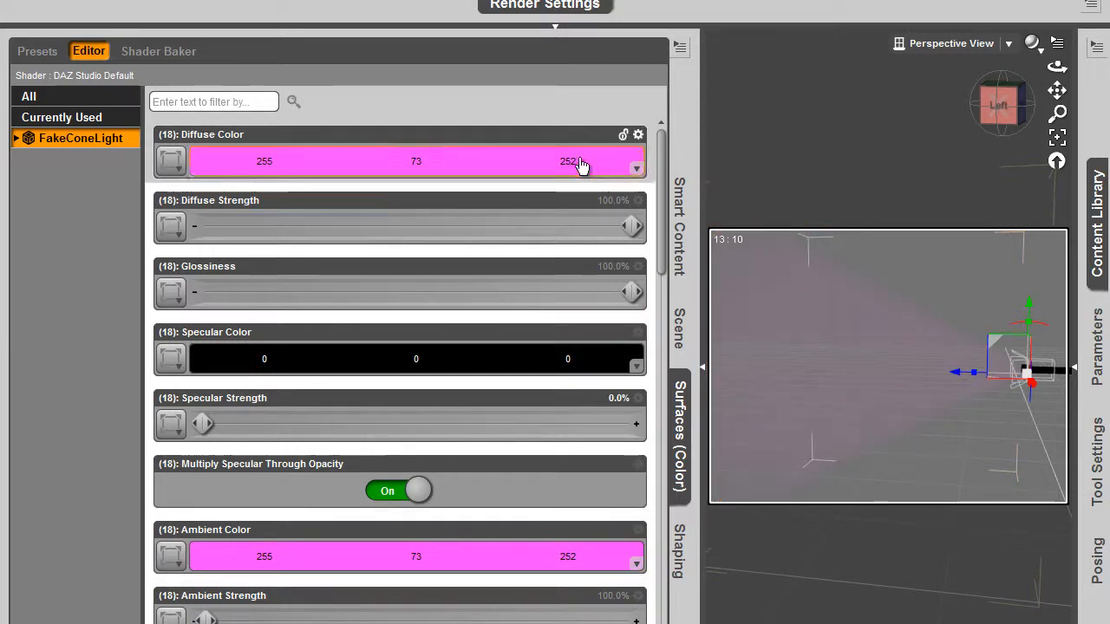
Set the light cone's diffuse colour to yellow (255, 255, 0) and its ambient colour to blue (0, 0, 255)
click(612, 161)
click(482, 231)
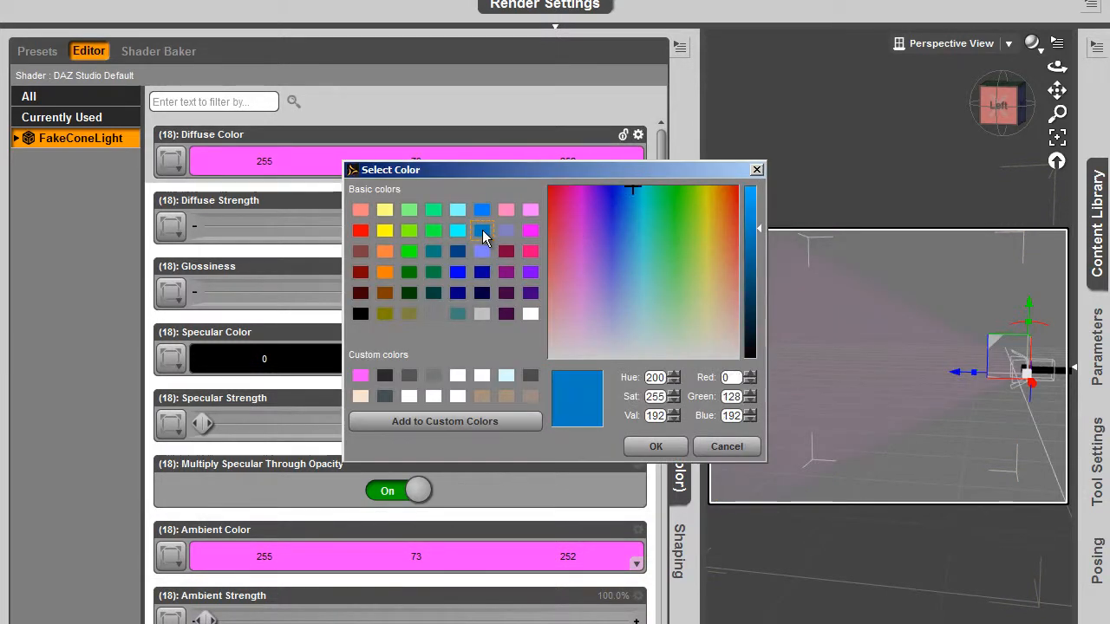
click(384, 231)
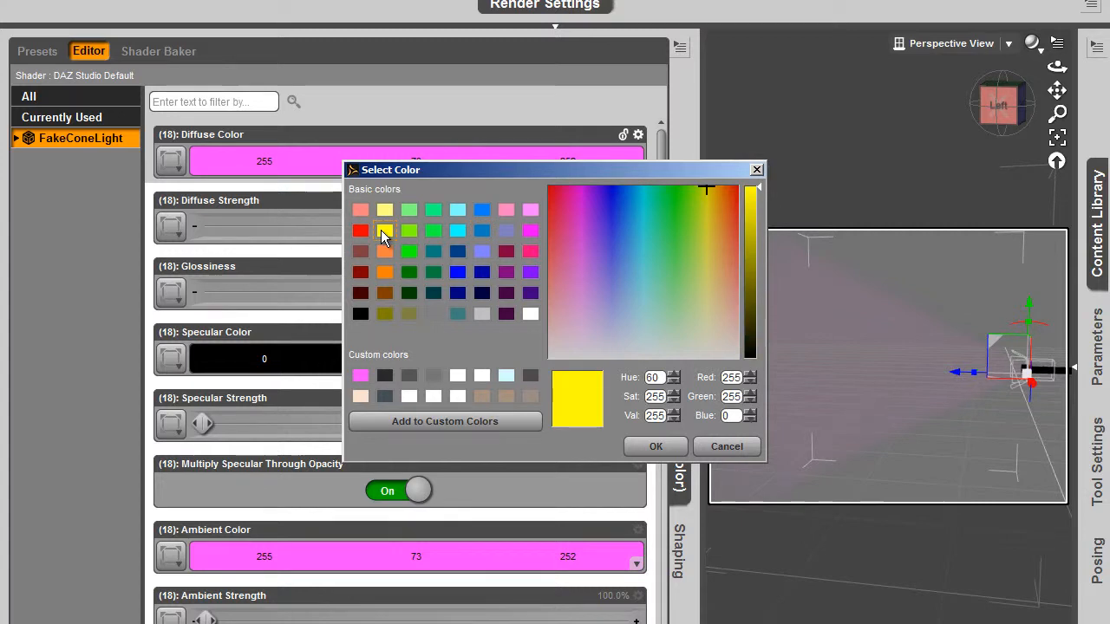
click(654, 444)
click(605, 560)
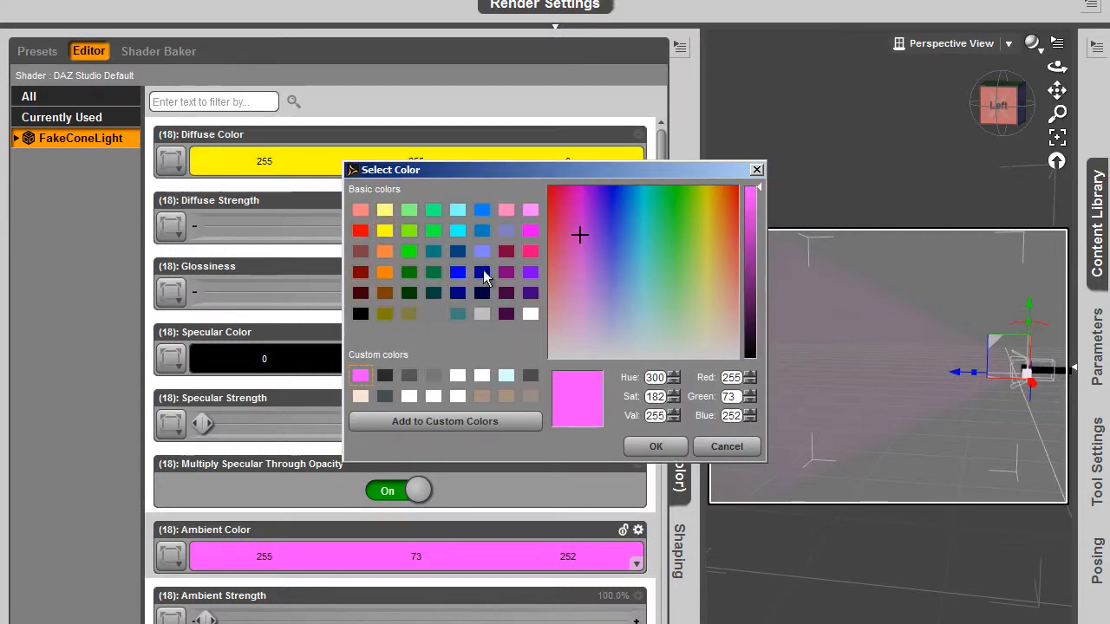
click(458, 273)
click(649, 447)
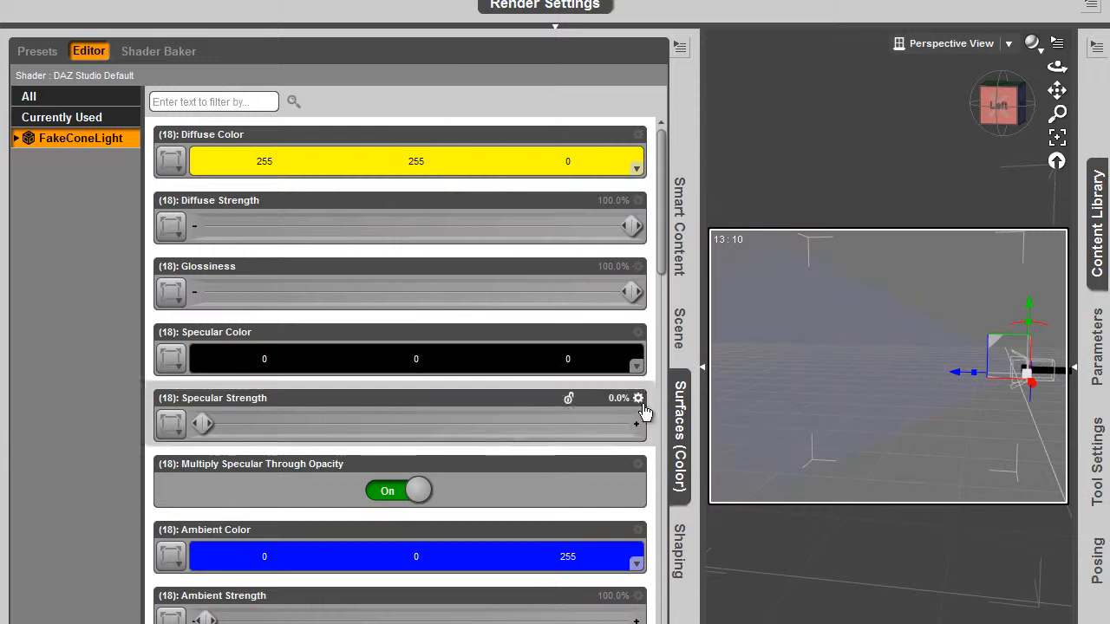
Render the scene to check how the yellow diffuse and blue ambient colours mix, and cancel the render
click(208, 3)
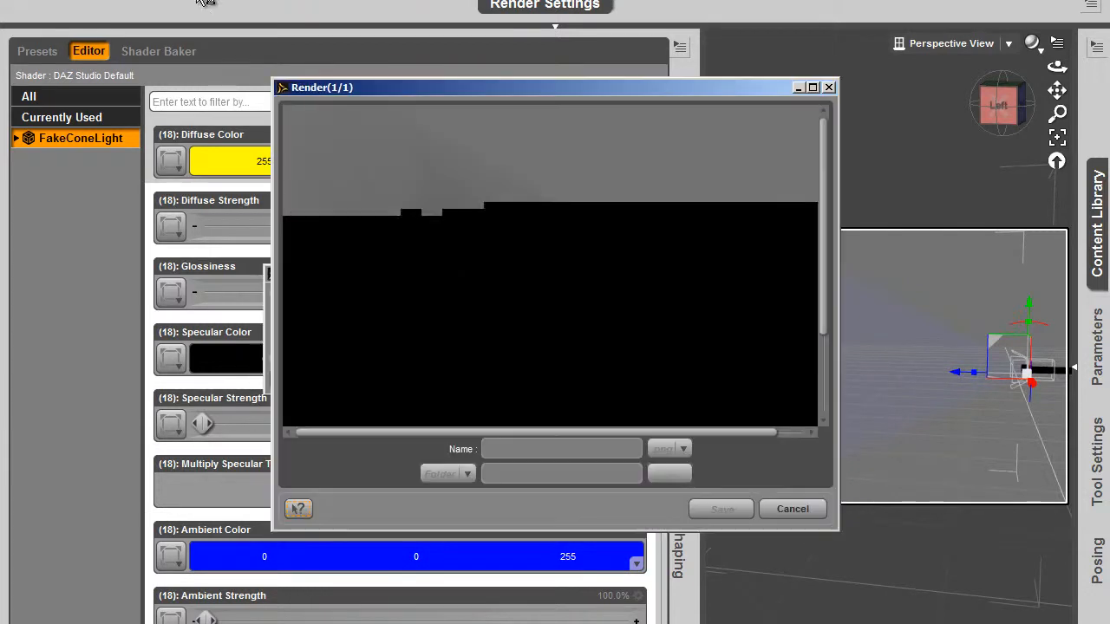
click(792, 508)
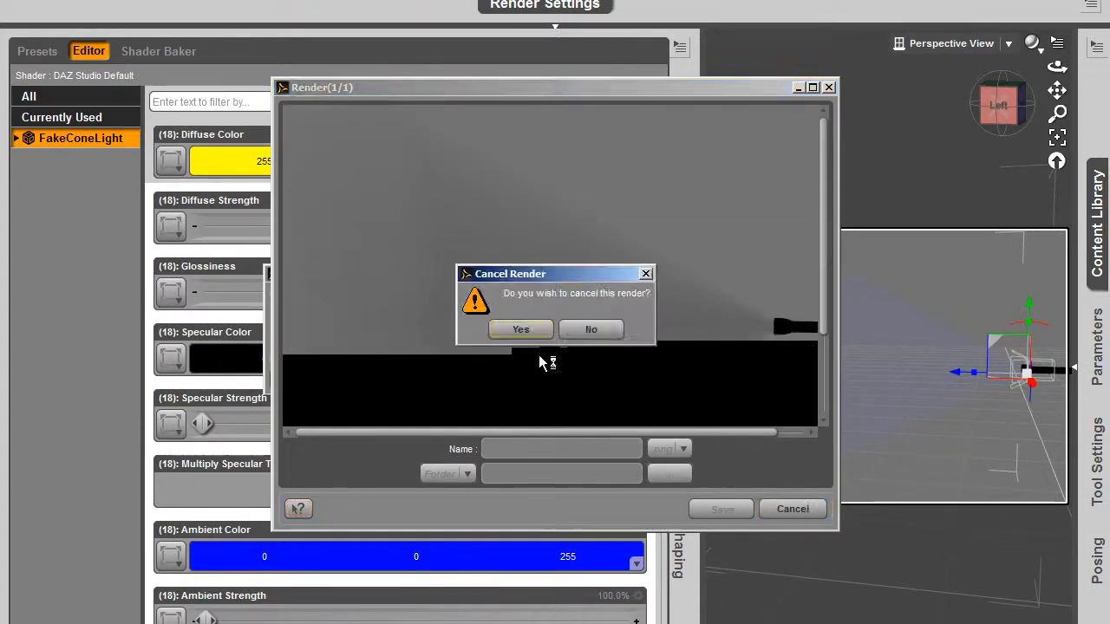
click(520, 329)
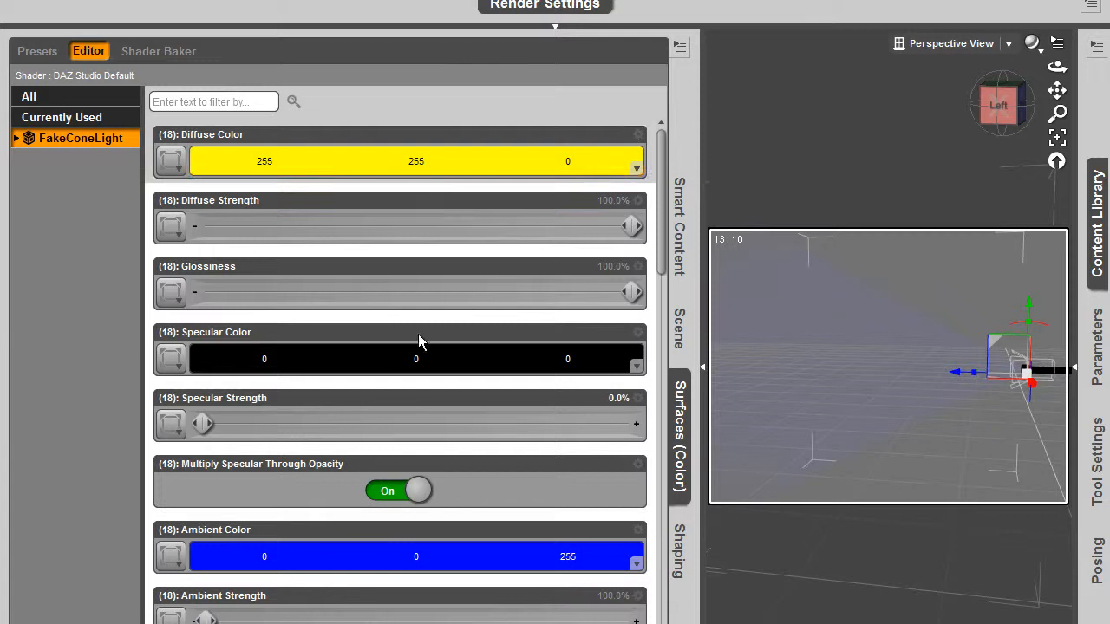
Leave the ambient colour as it is and set the diffuse colour to light yellow (255, 255, 128)
click(575, 558)
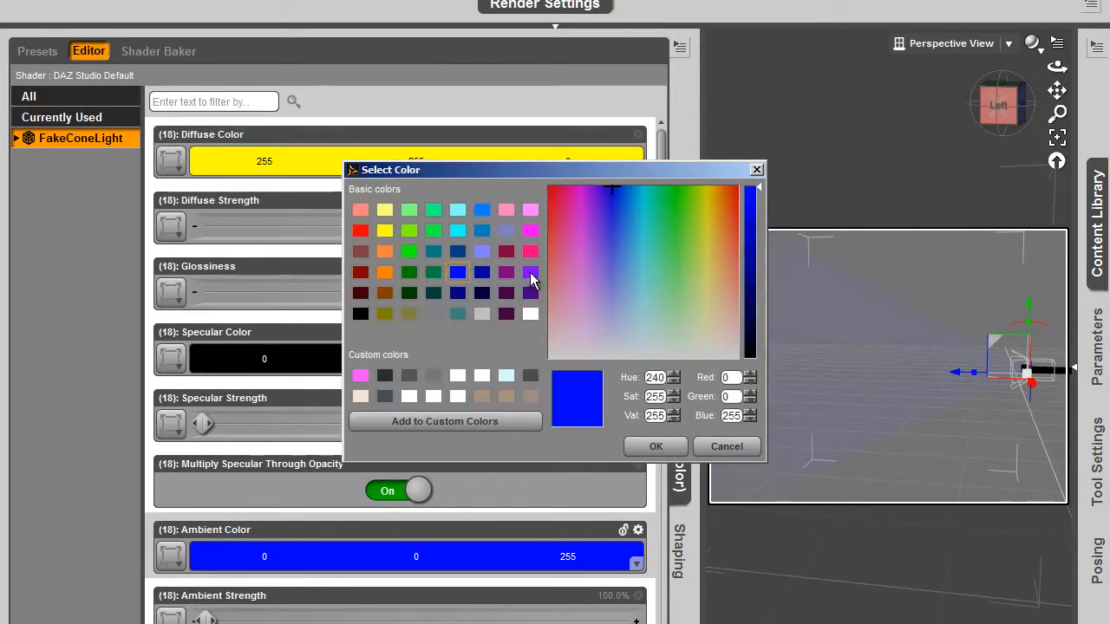
click(737, 449)
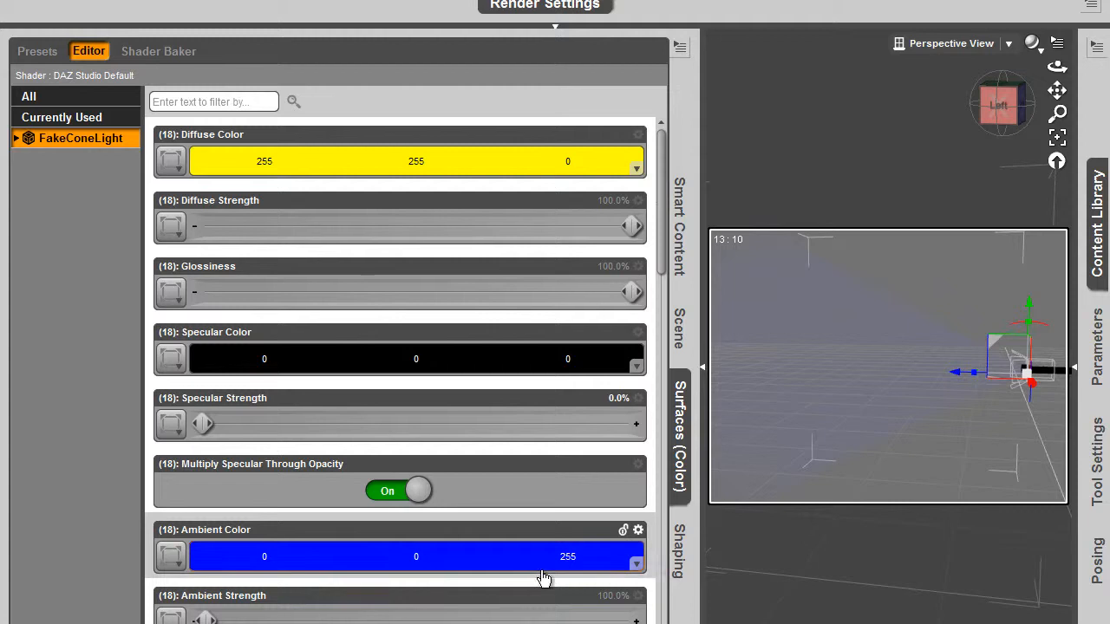
click(612, 167)
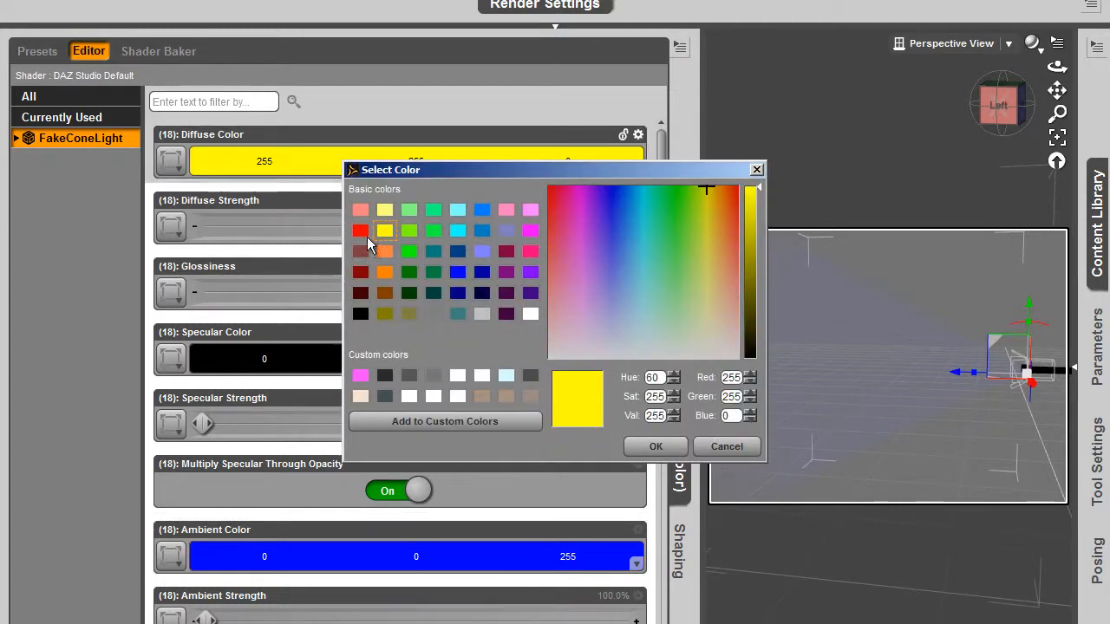
click(384, 211)
click(652, 446)
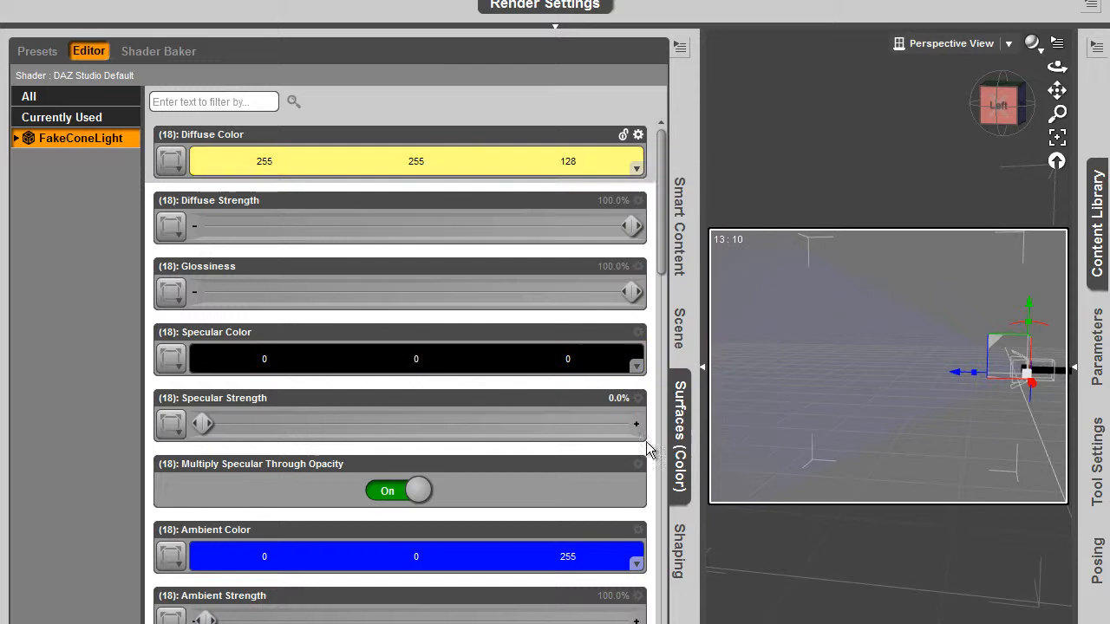
Set the light cone's ambient colour to pure cyan (0, 255, 255)
click(609, 553)
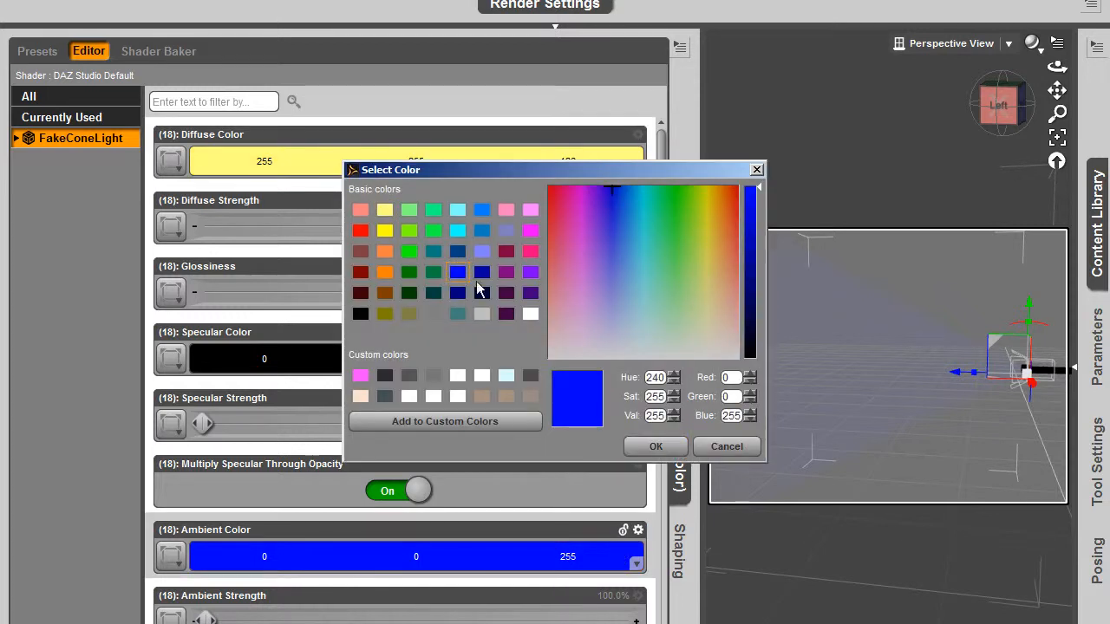
click(458, 230)
click(657, 446)
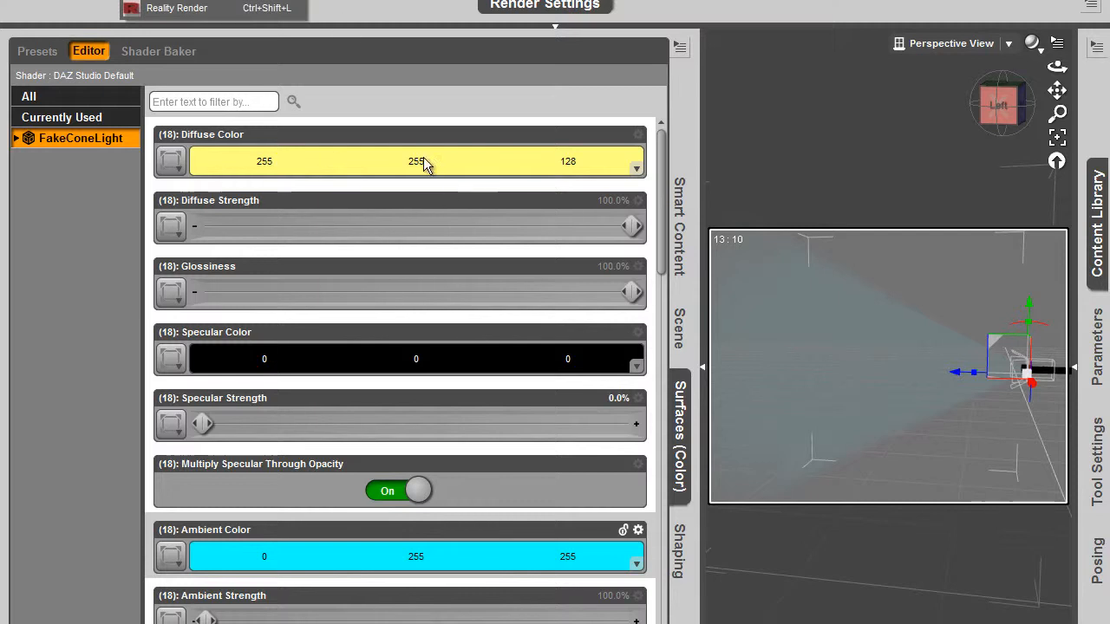
Lighten the light cone's ambient colour to pale cyan (128, 255, 255)
click(373, 560)
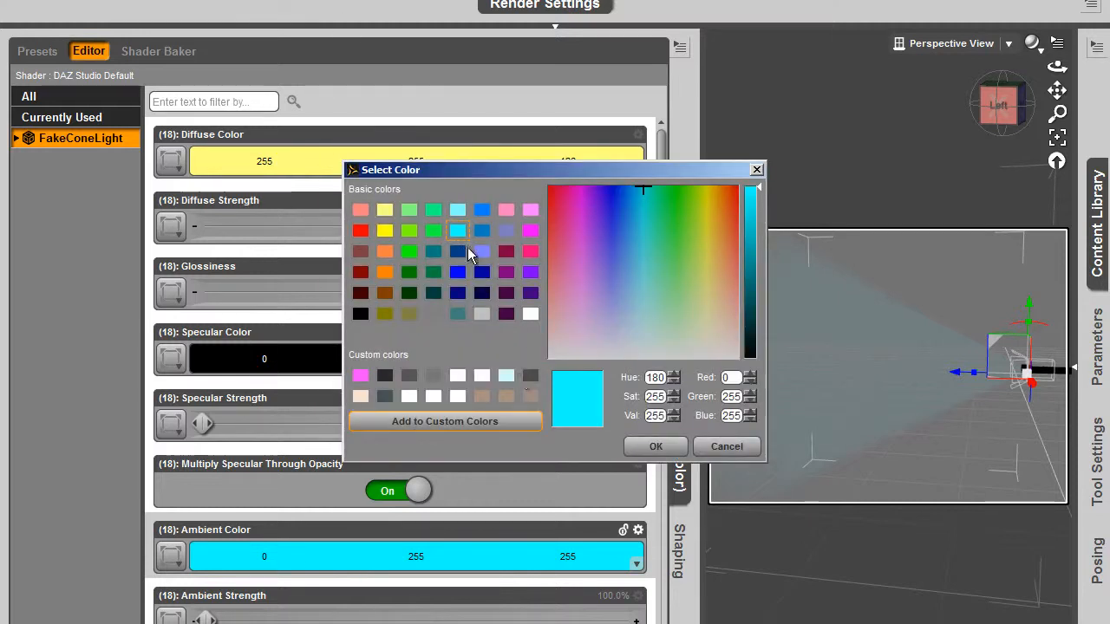
click(458, 212)
click(652, 446)
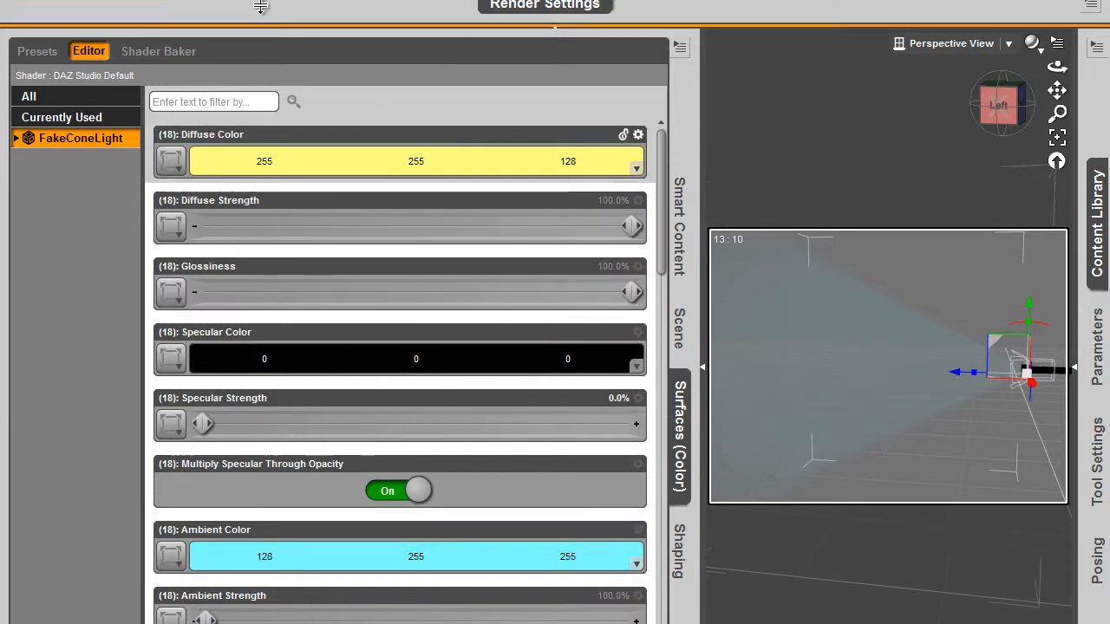
Render the scene to check how the light yellow diffuse and pale cyan ambient colours mix, and close the render
key(ctrl+r)
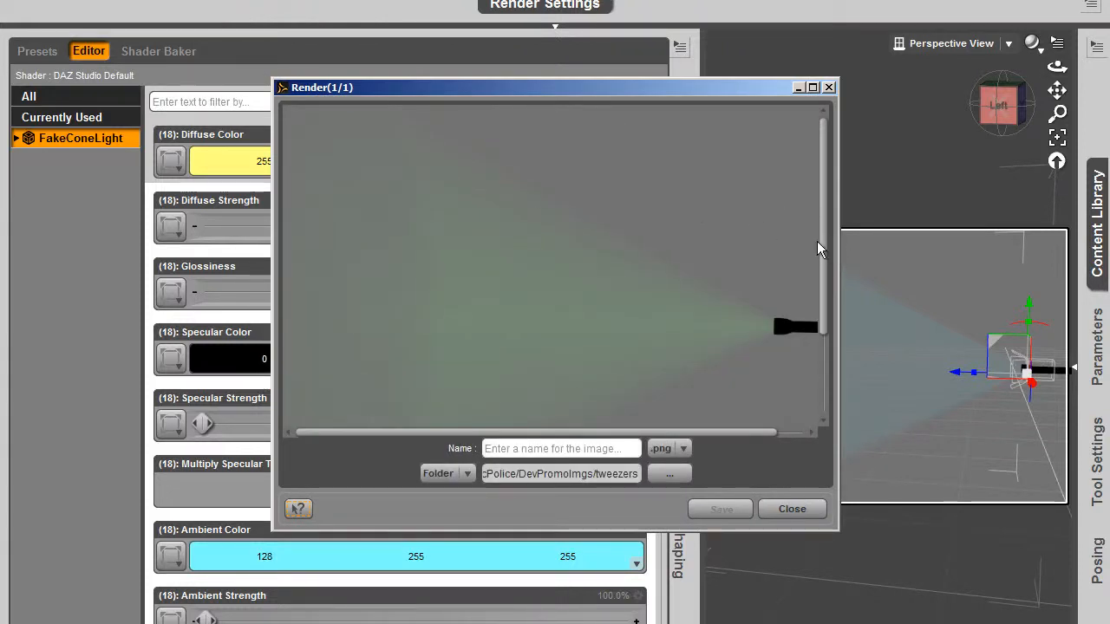
mouse_move(822, 275)
mouse_down()
mouse_move(820, 344)
mouse_move(825, 293)
mouse_up()
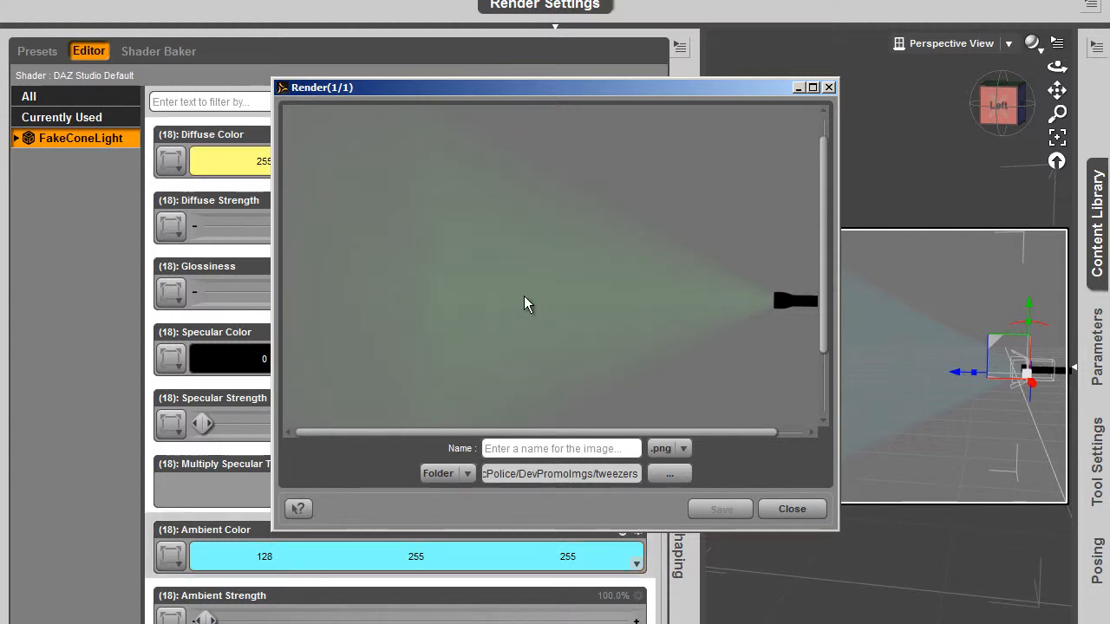
click(794, 509)
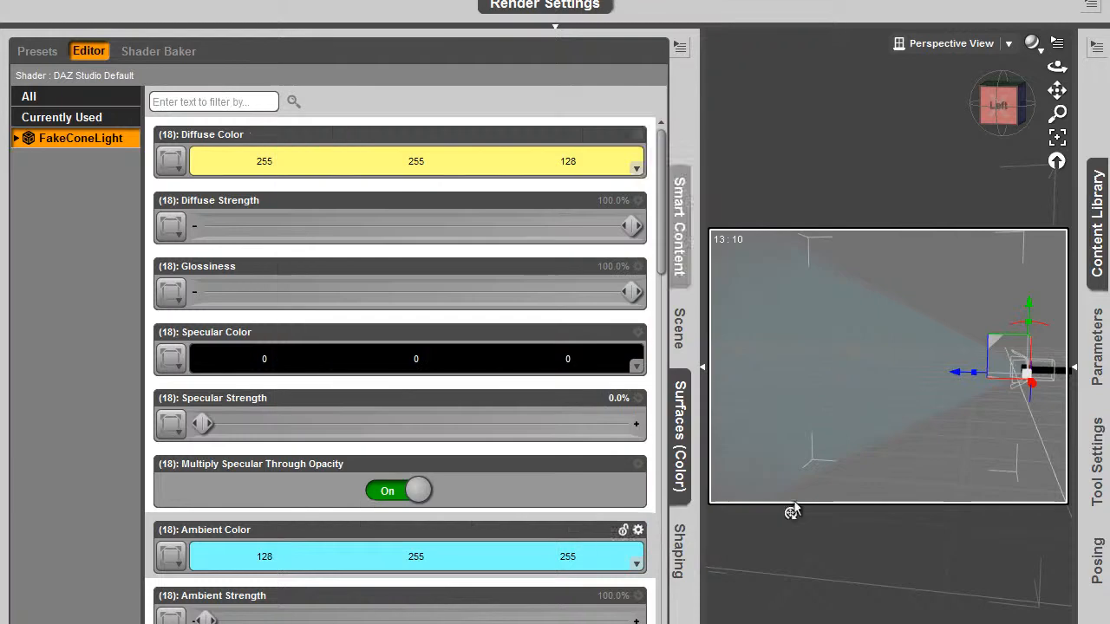
Set the light cone's diffuse colour to magenta (238, 0, 255) and its ambient colour to purple-magenta (213, 0, 255)
click(639, 164)
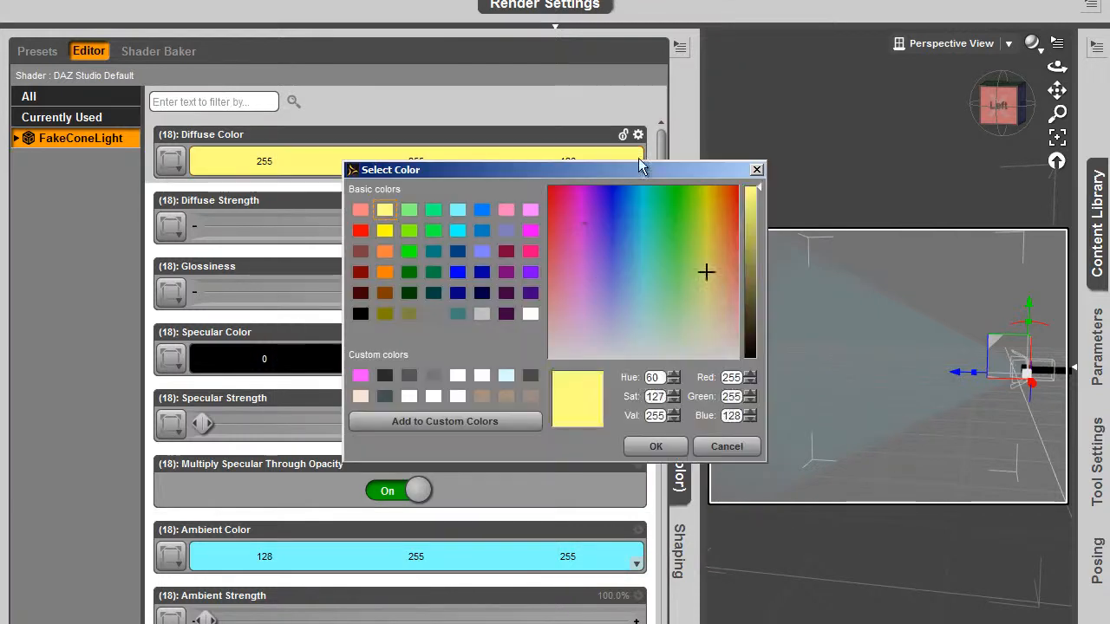
click(578, 194)
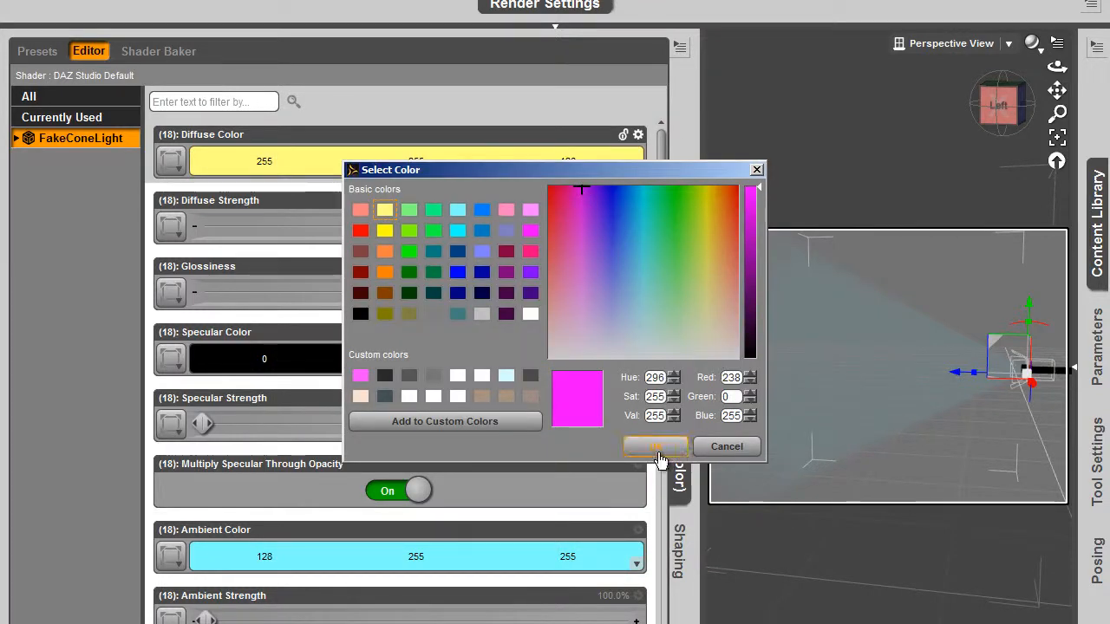
click(655, 447)
click(602, 568)
click(586, 188)
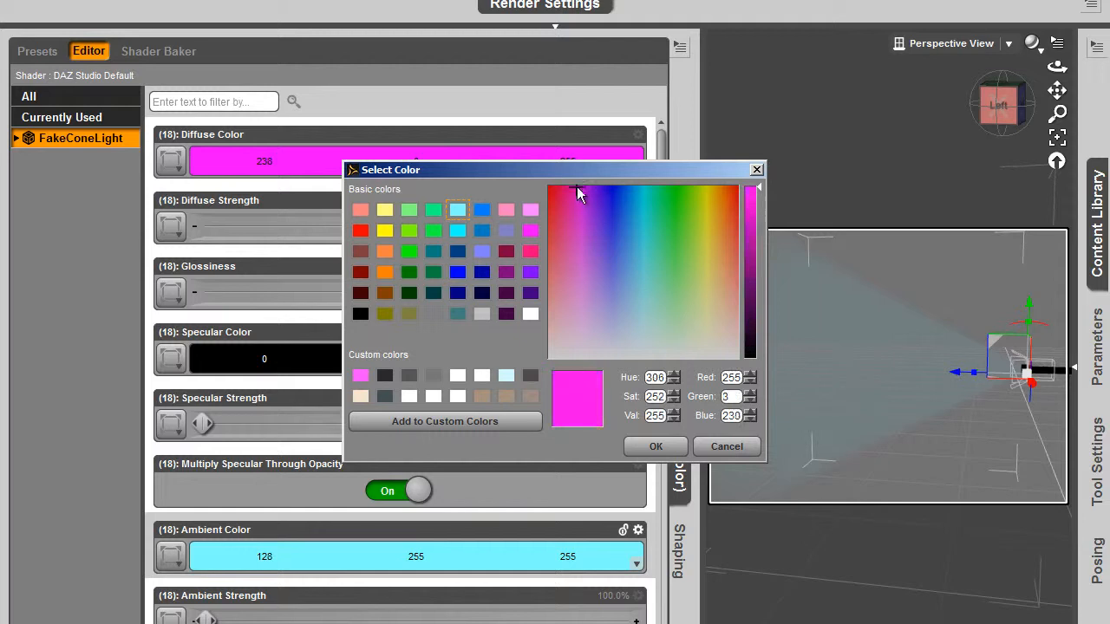
click(655, 447)
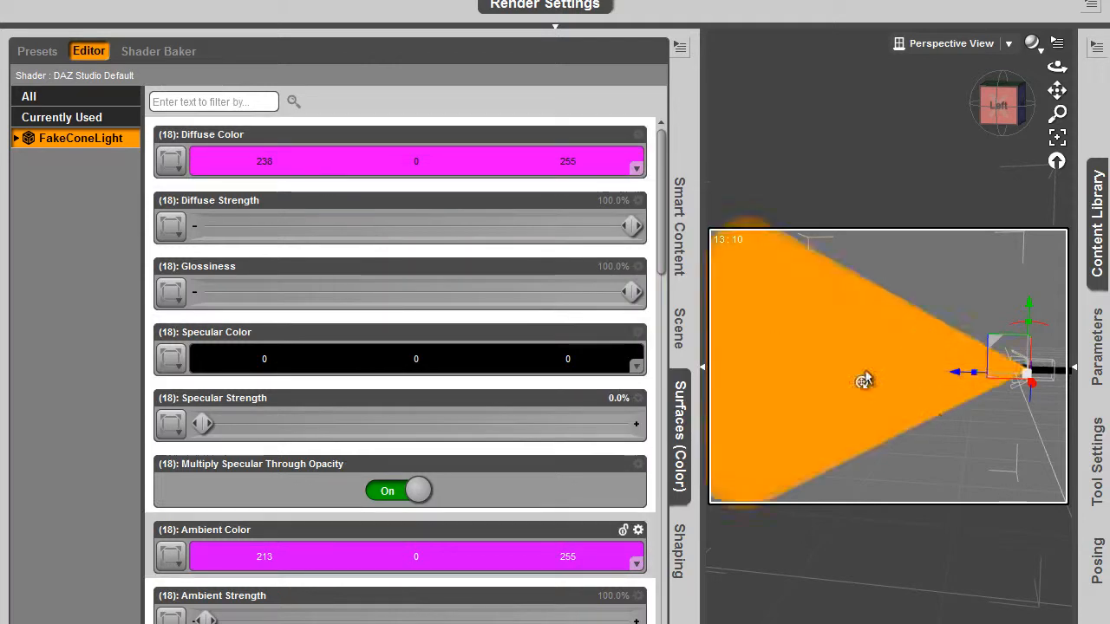
Set the light cone's diffuse colour to white (255, 255, 255)
click(604, 165)
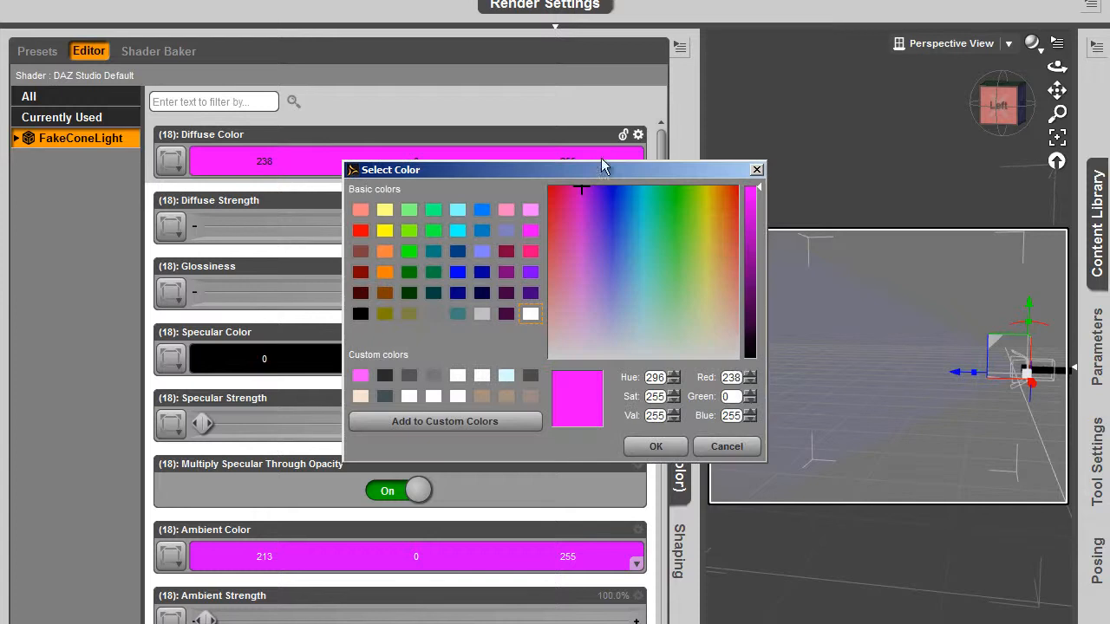
click(656, 354)
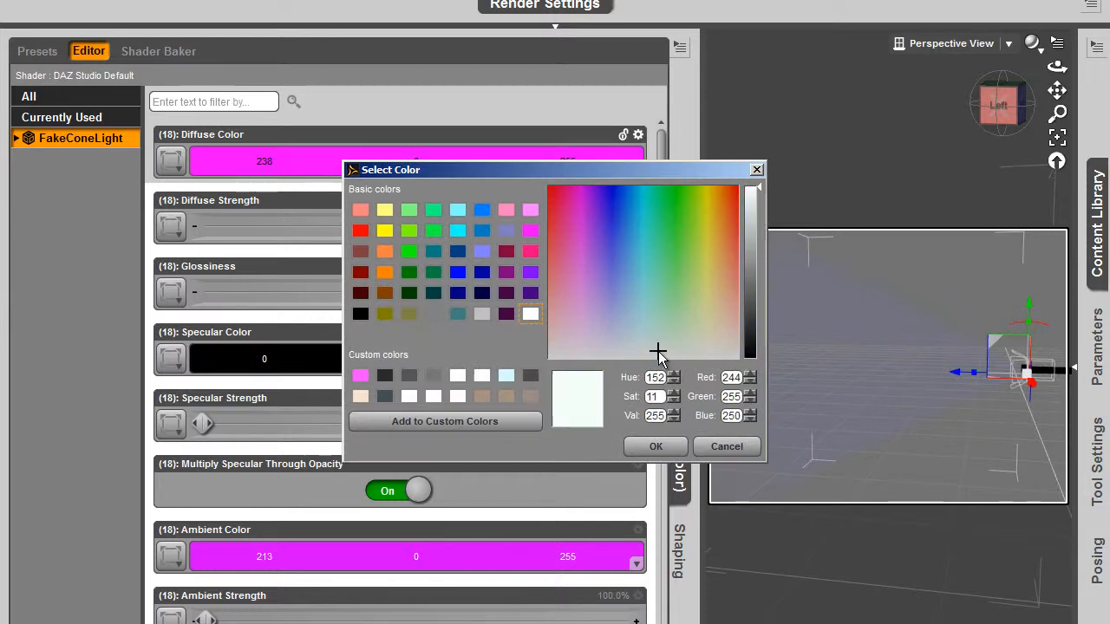
click(656, 447)
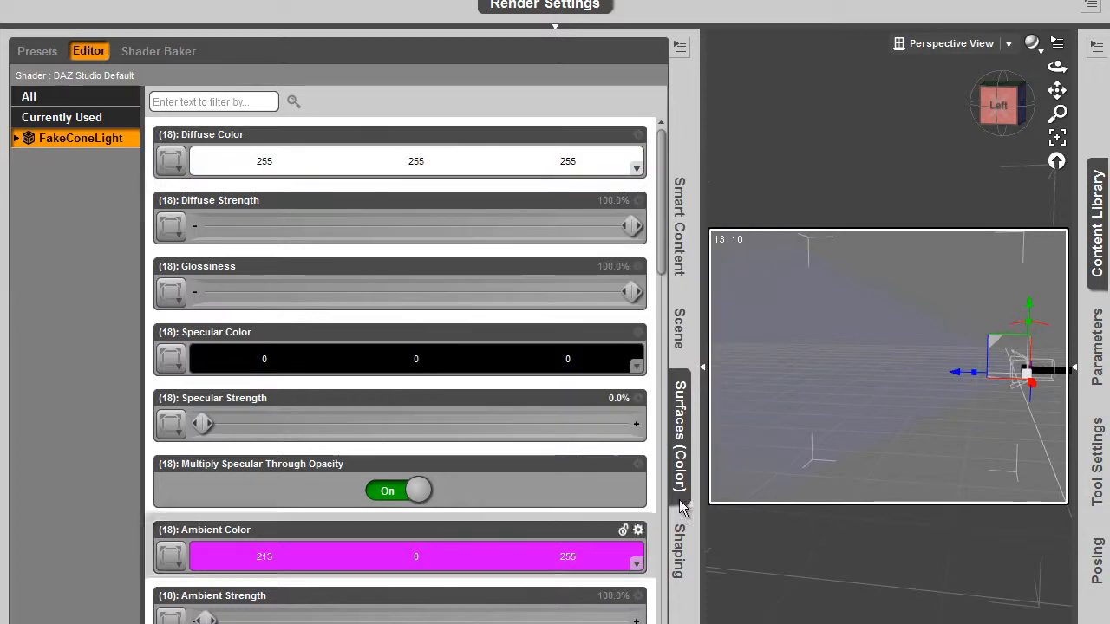
Set the light cone's ambient colour to bright cyan (32, 255, 255)
scroll(661, 251, down, 5)
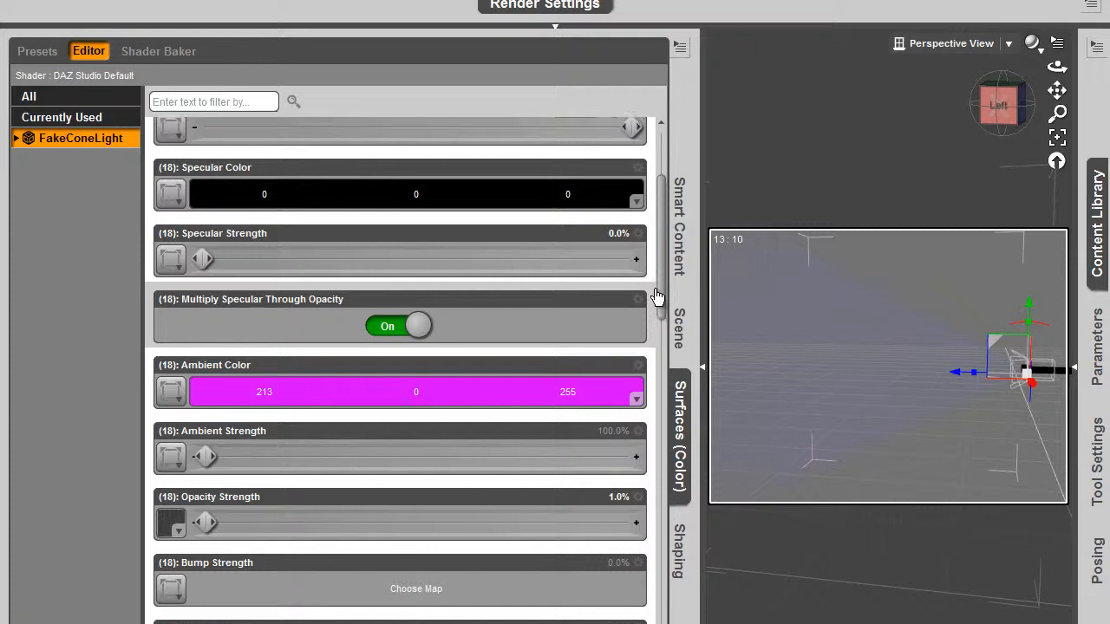
scroll(613, 364, up, 2)
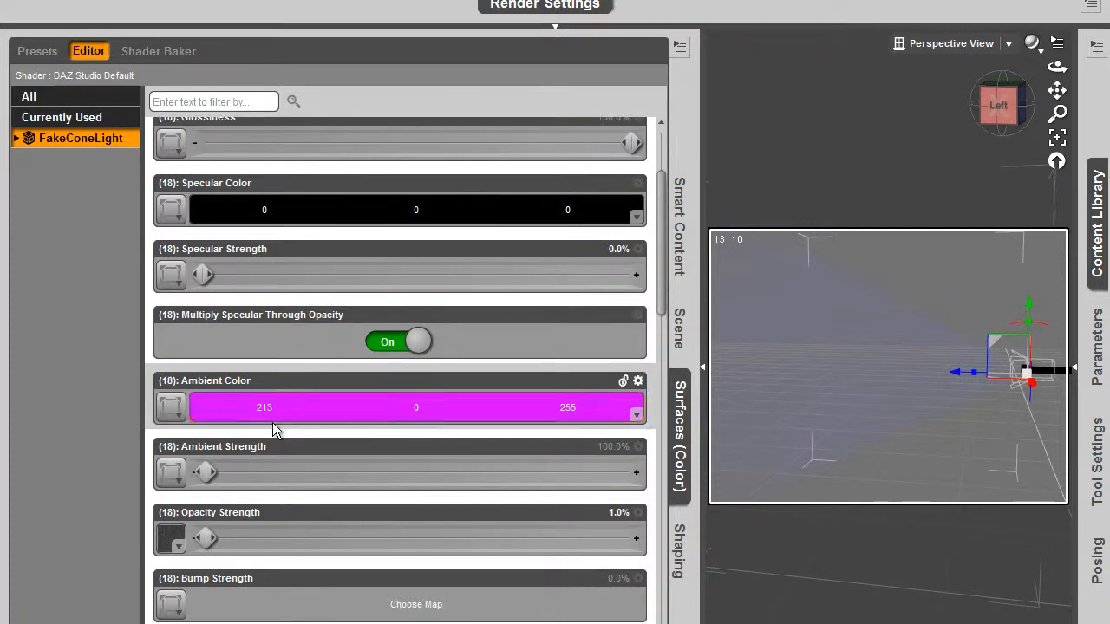
click(611, 410)
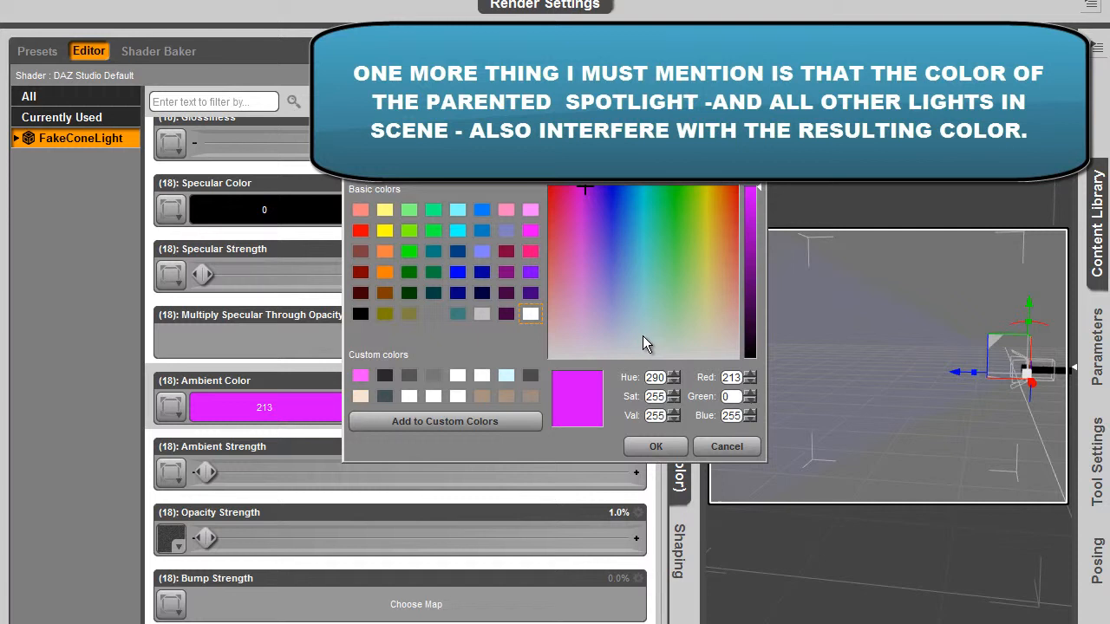
drag(642, 336, 644, 223)
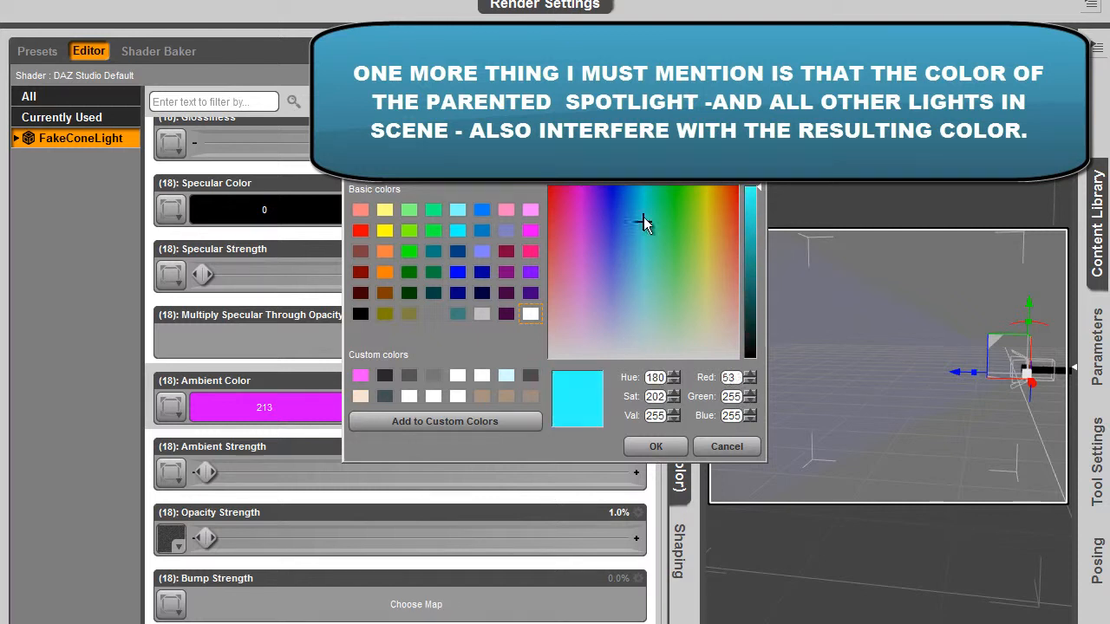
click(652, 449)
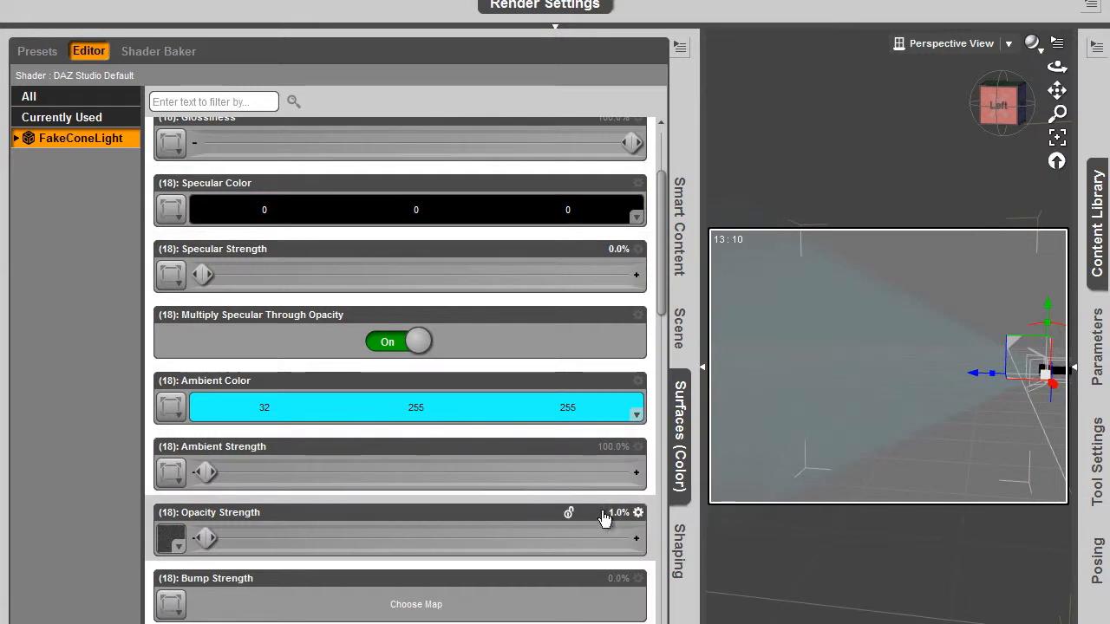
Expand the FakeConeLight surface list and examine how its sections C01 to C18 can be selected individually or as a range
drag(661, 282, 659, 303)
scroll(659, 312, down, 3)
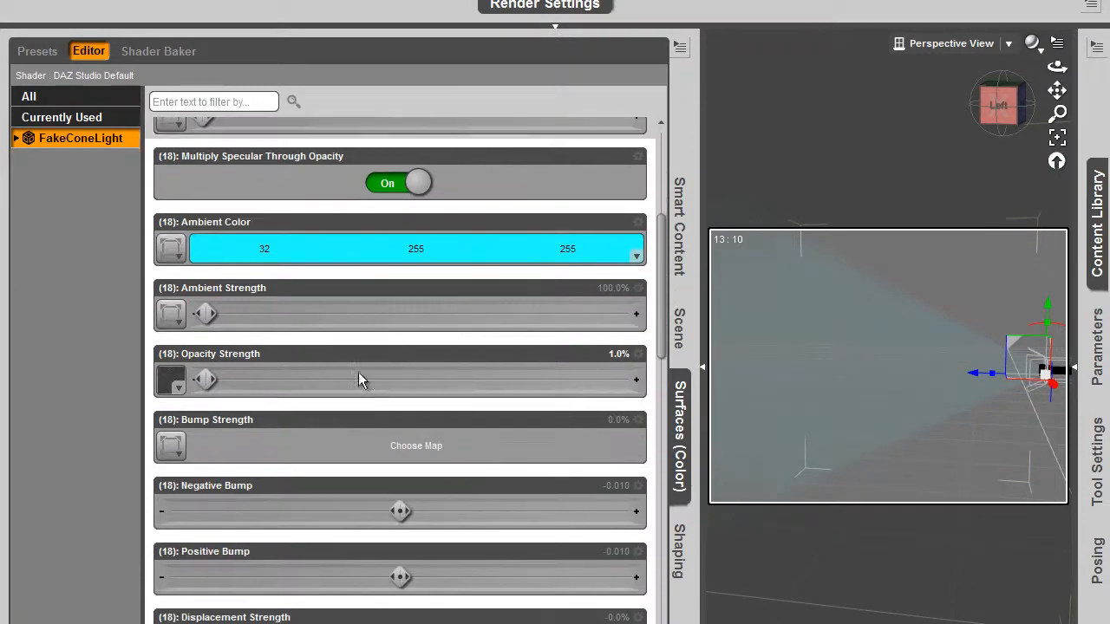
click(17, 140)
click(66, 161)
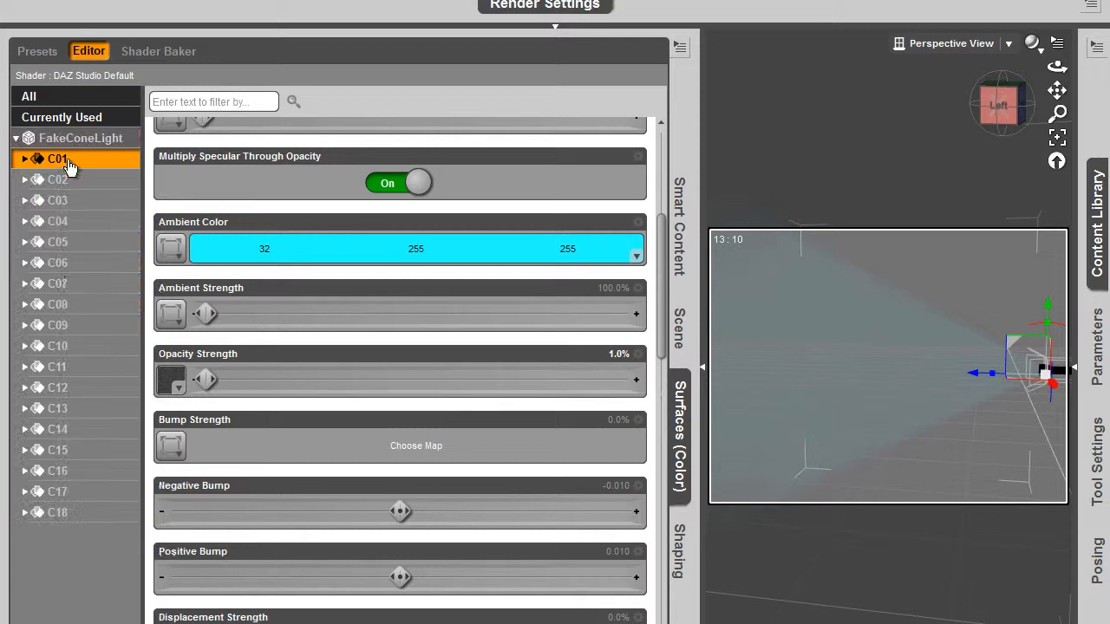
click(78, 515)
shift+click(79, 414)
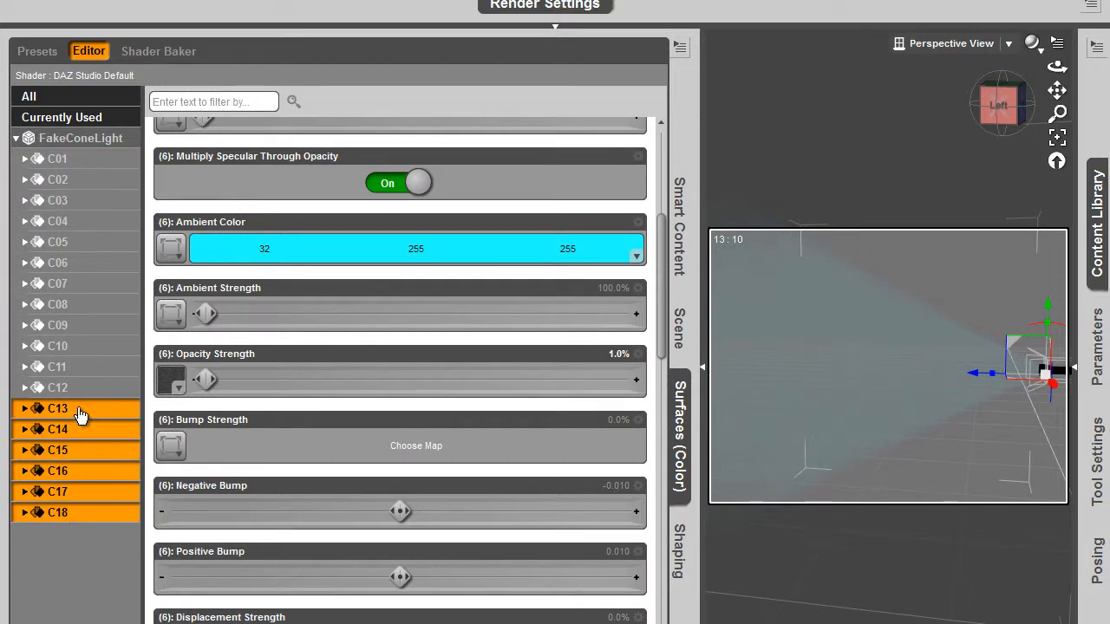
click(61, 514)
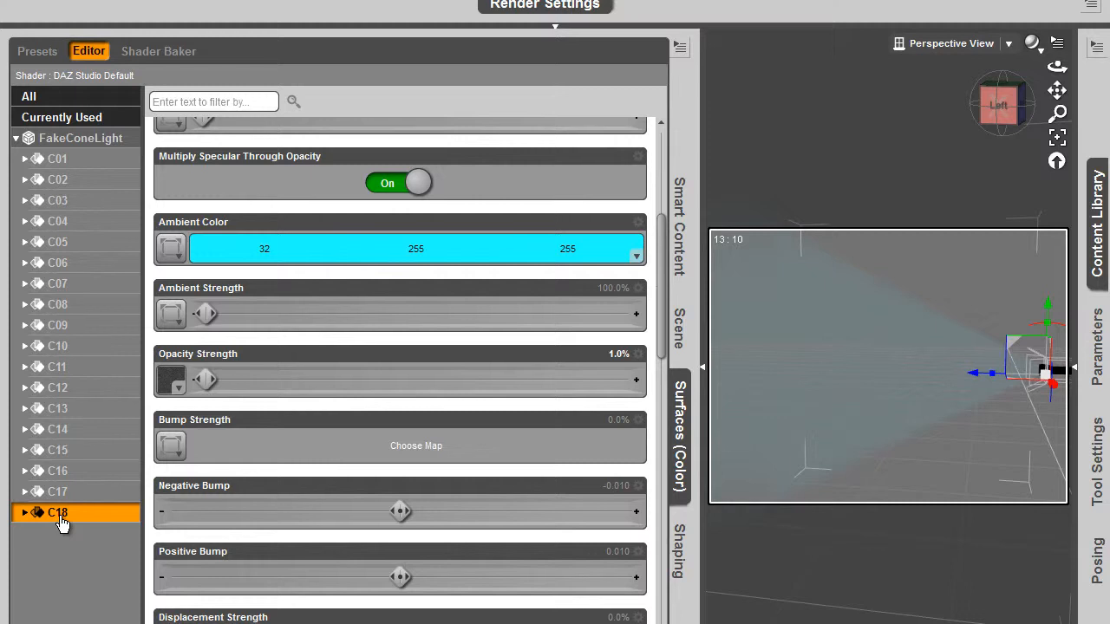
click(69, 161)
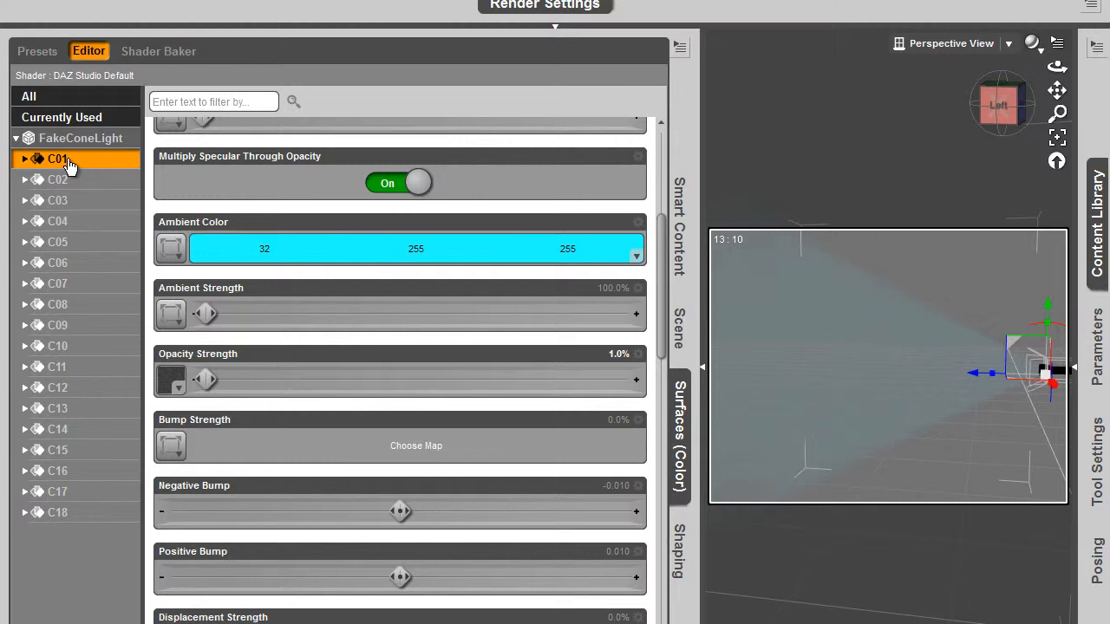
Set the ambient colour of cone surfaces C15 to C18 to pink (255, 0, 128) and their opacity strength to 3%
click(68, 514)
shift+click(84, 460)
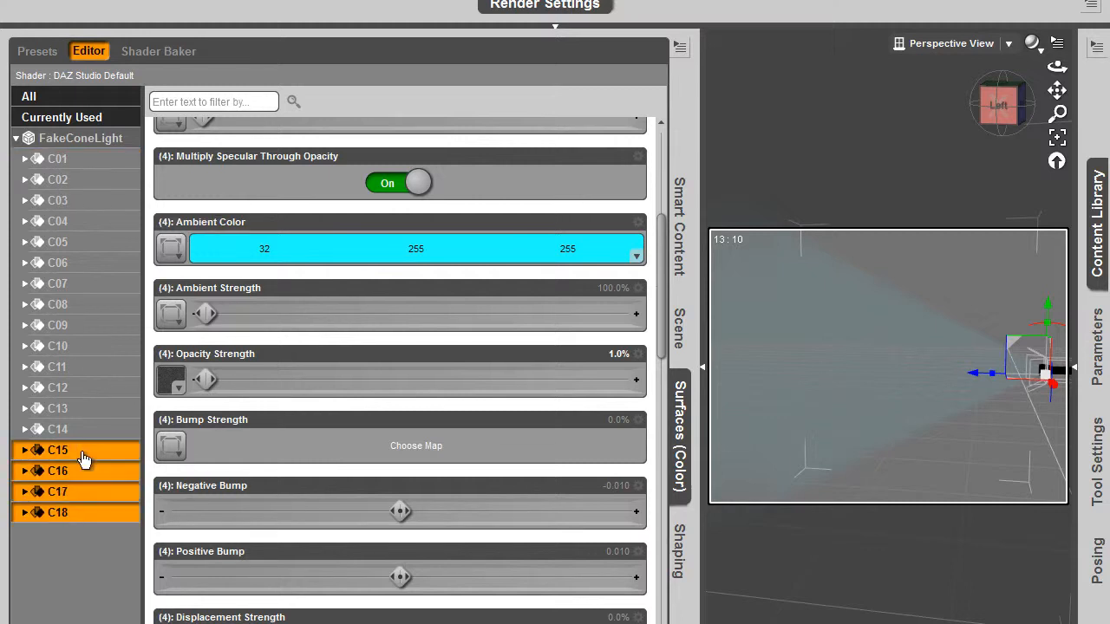
click(607, 249)
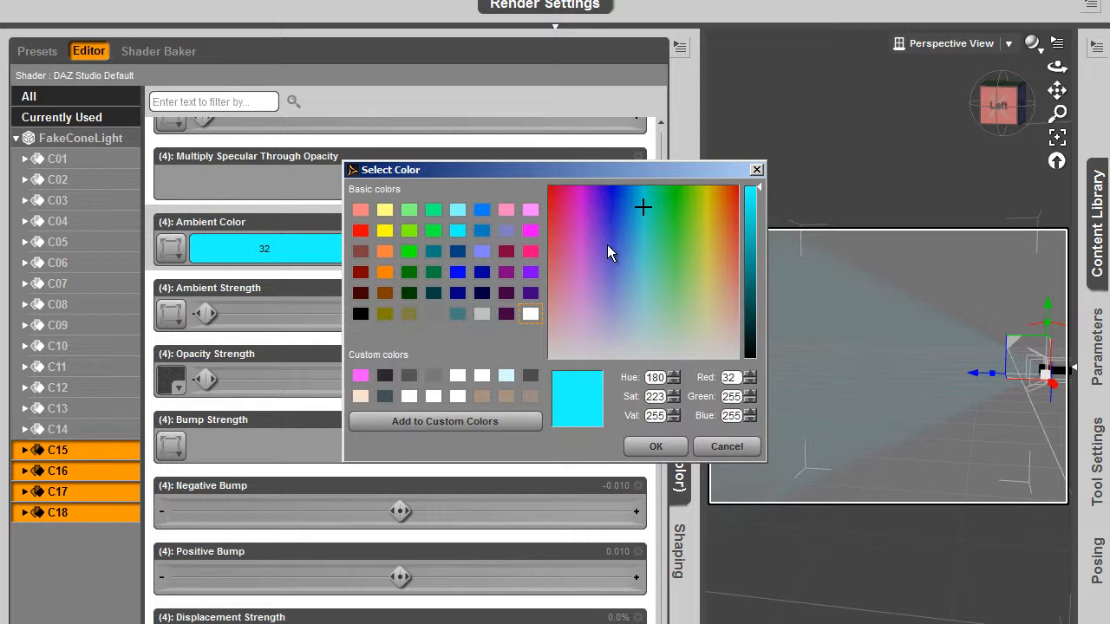
click(531, 251)
click(655, 447)
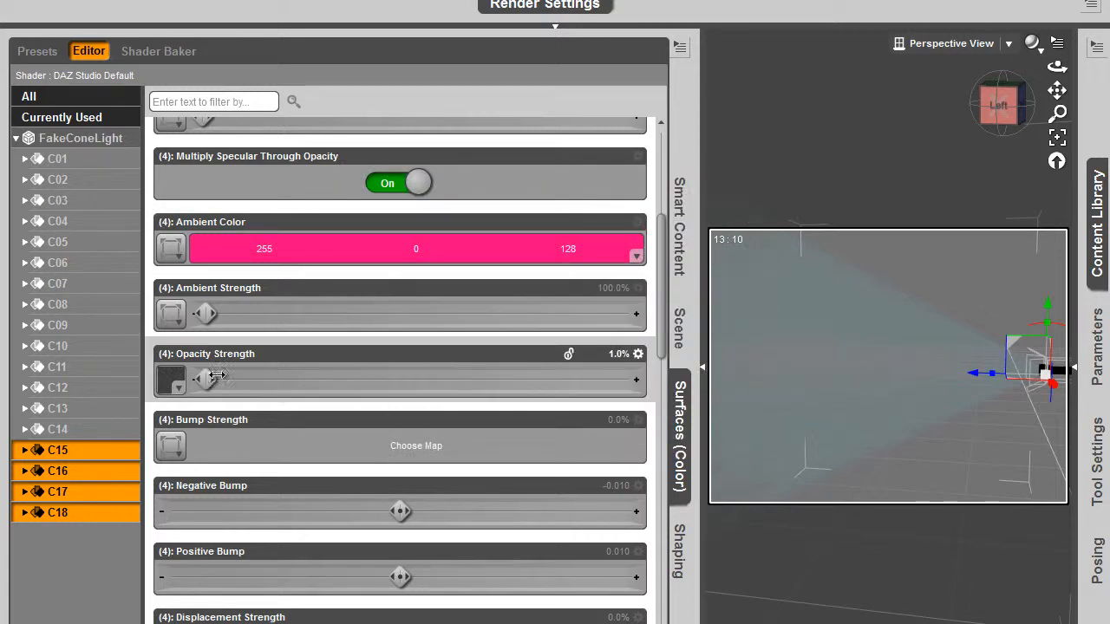
drag(217, 374, 227, 378)
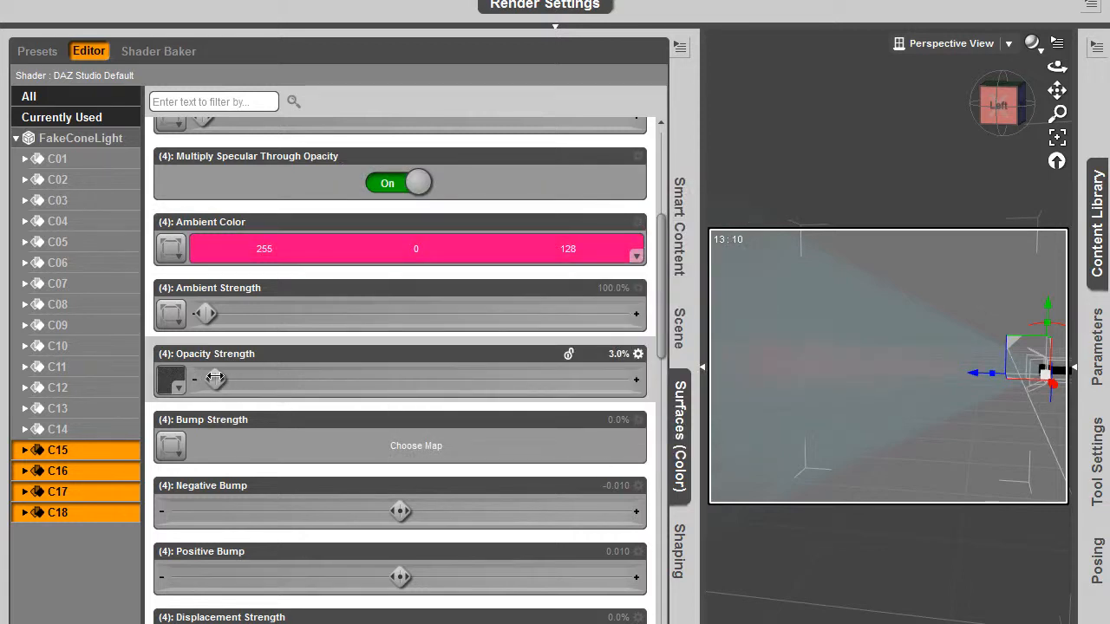
Set the ambient colour of cone surfaces C09 to C14 to green (0, 255, 0)
click(68, 431)
shift+click(78, 329)
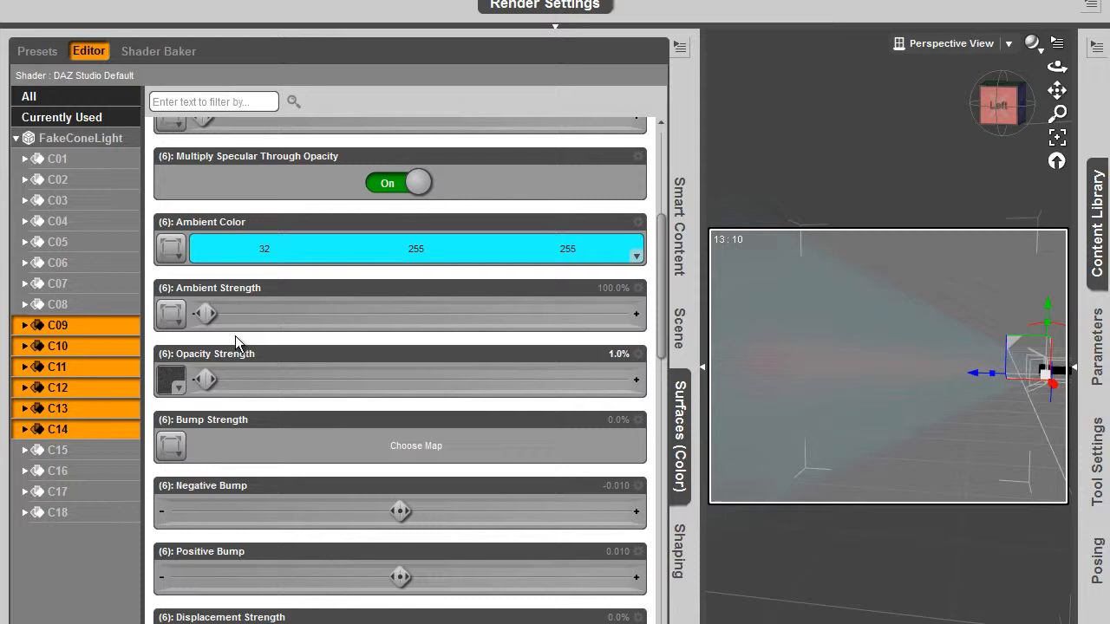
click(467, 261)
click(409, 250)
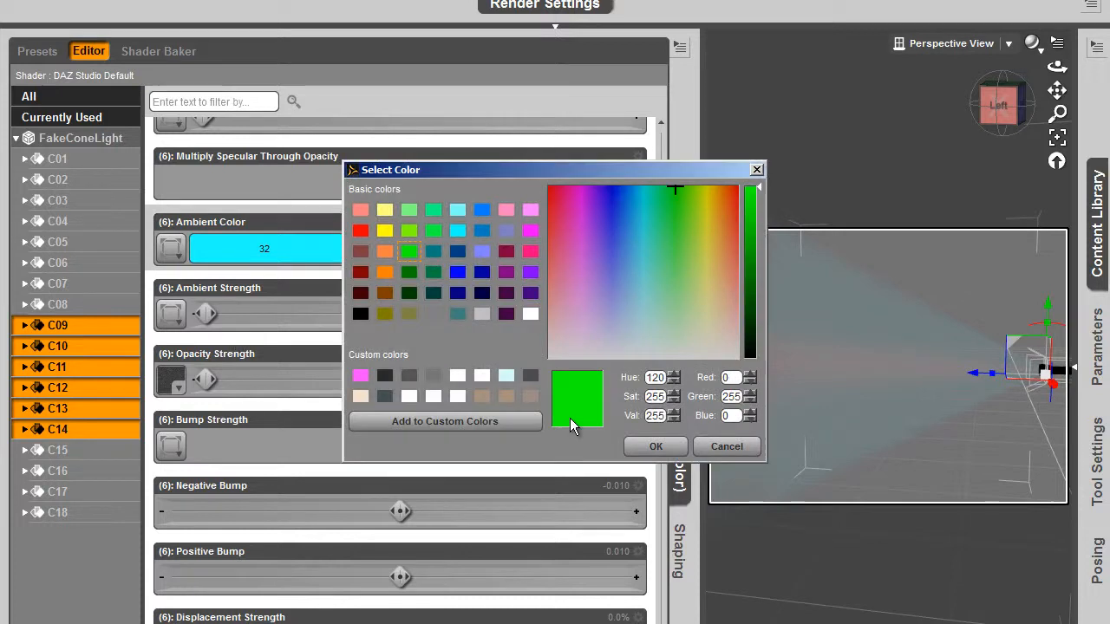
click(652, 446)
click(619, 354)
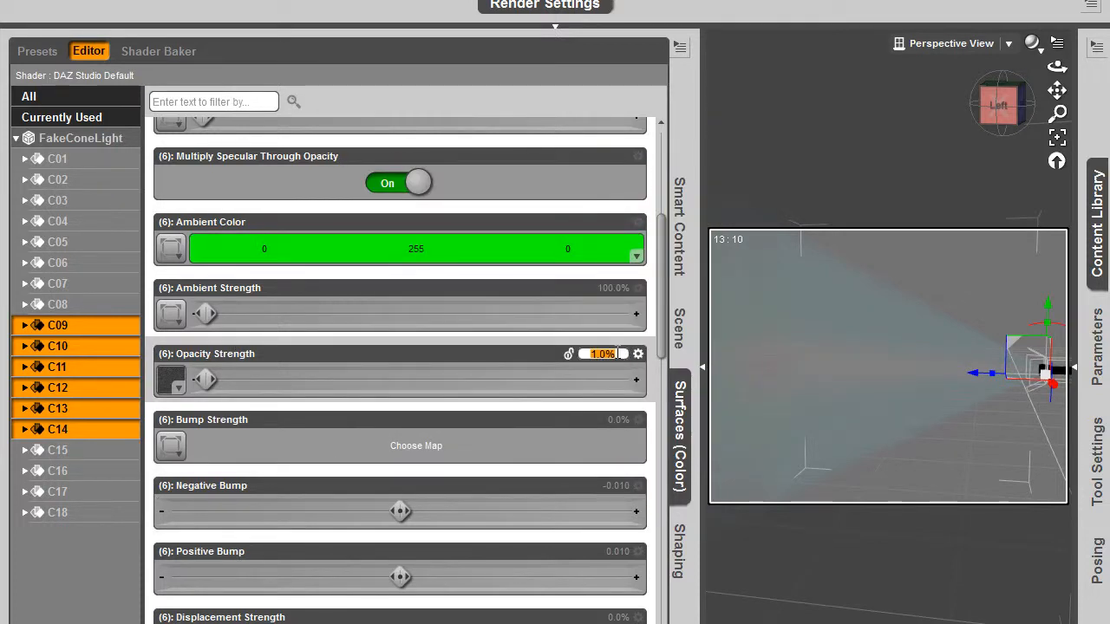
key(Return)
click(59, 304)
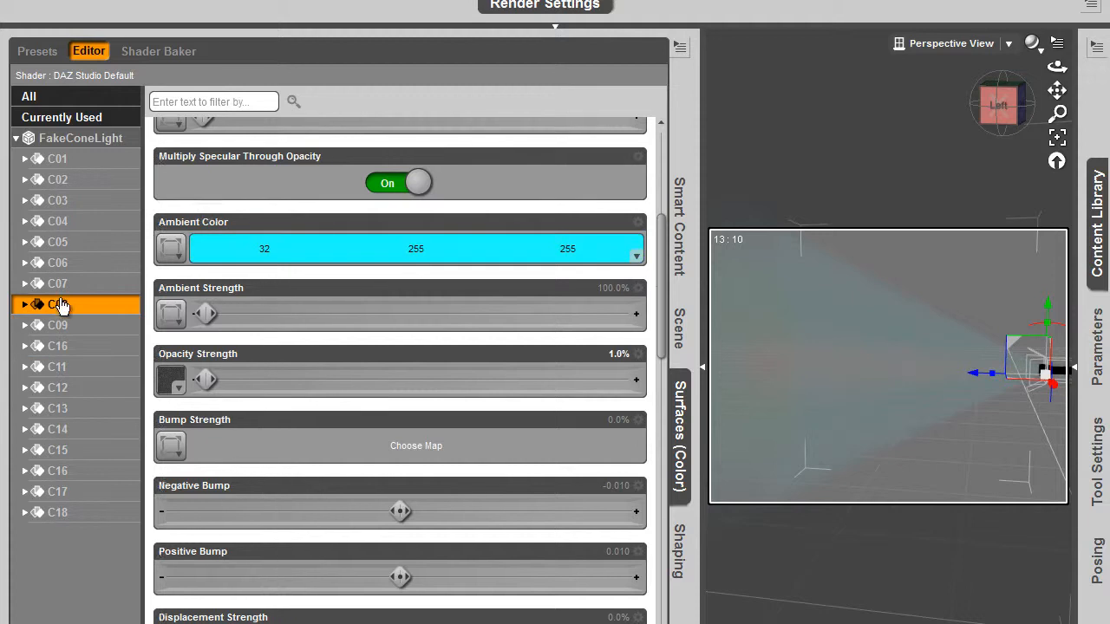
shift+click(83, 232)
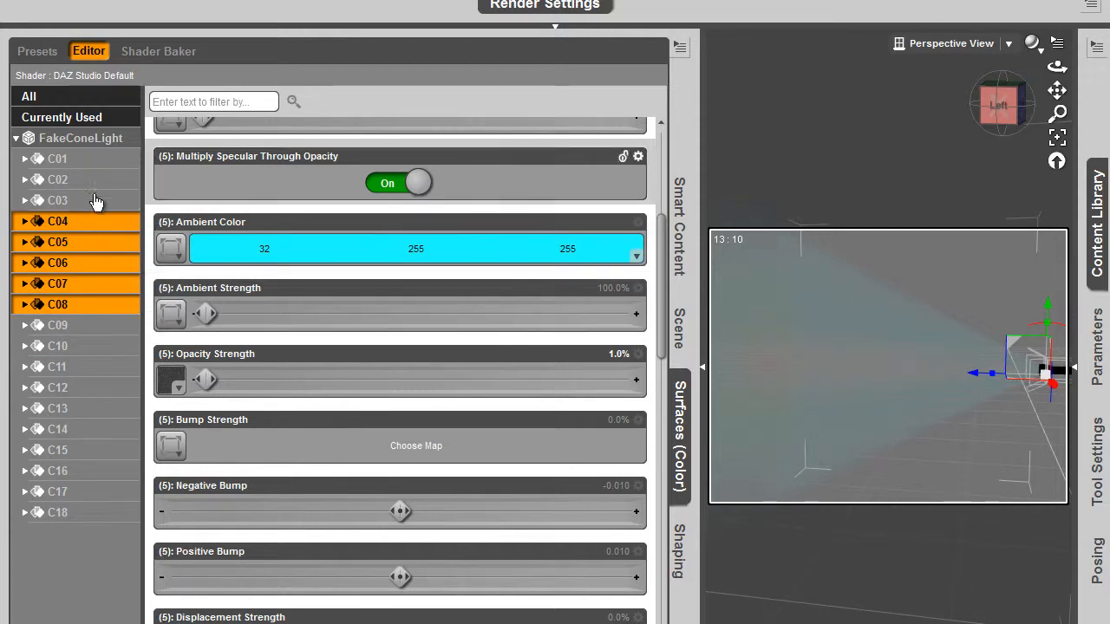
click(98, 201)
click(98, 141)
Set the ambient colour of cone surfaces C01 to C03 to white (255, 255, 255)
click(95, 159)
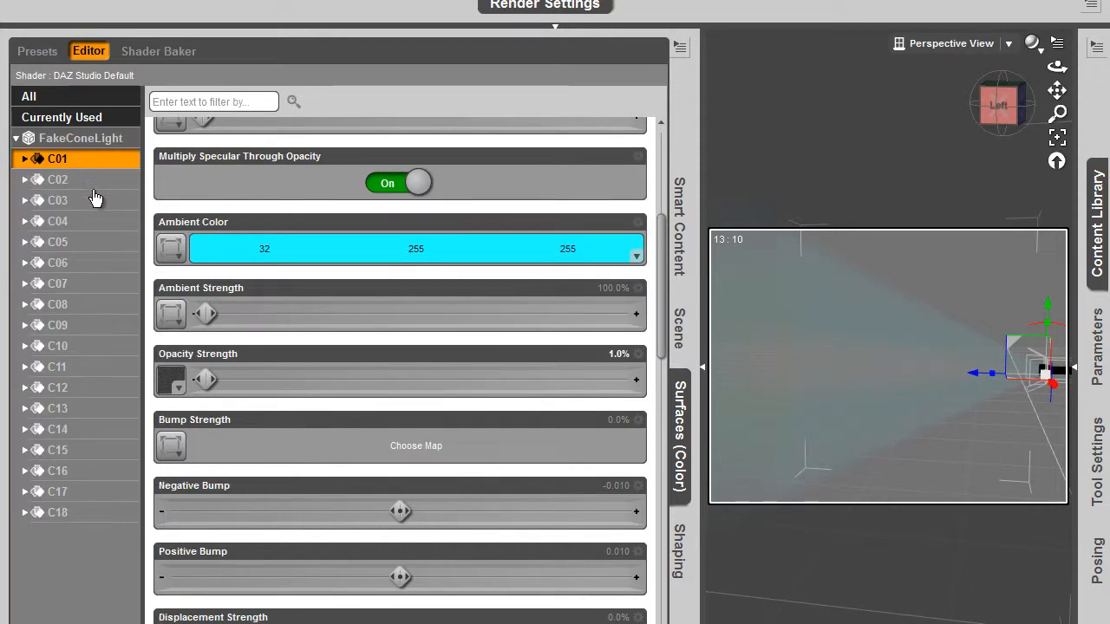
shift+click(96, 199)
click(287, 249)
click(652, 260)
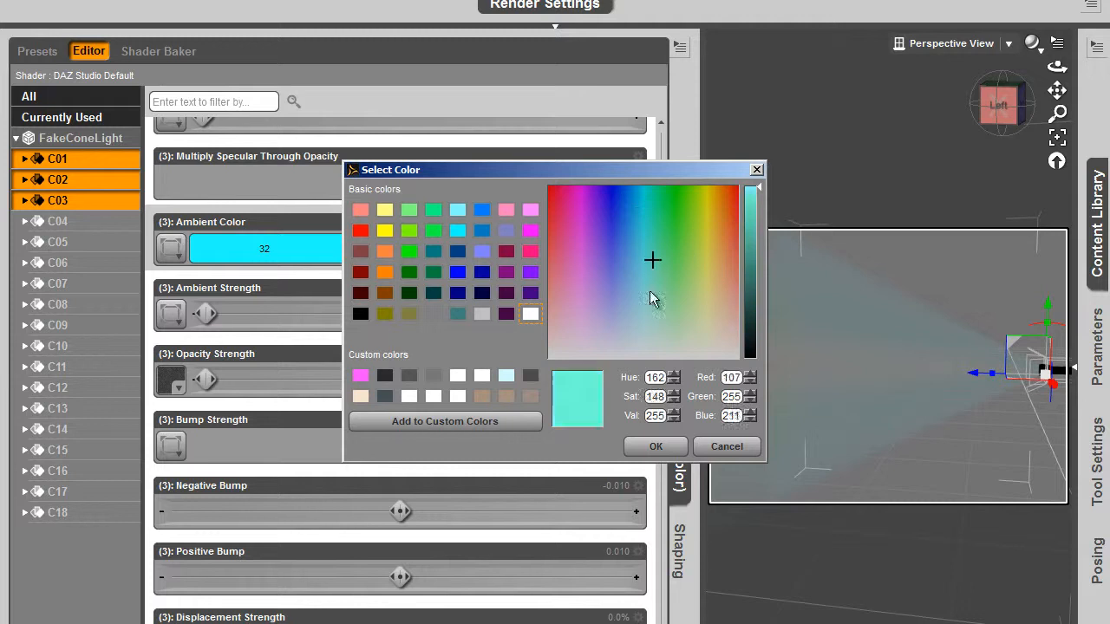
click(651, 354)
click(656, 446)
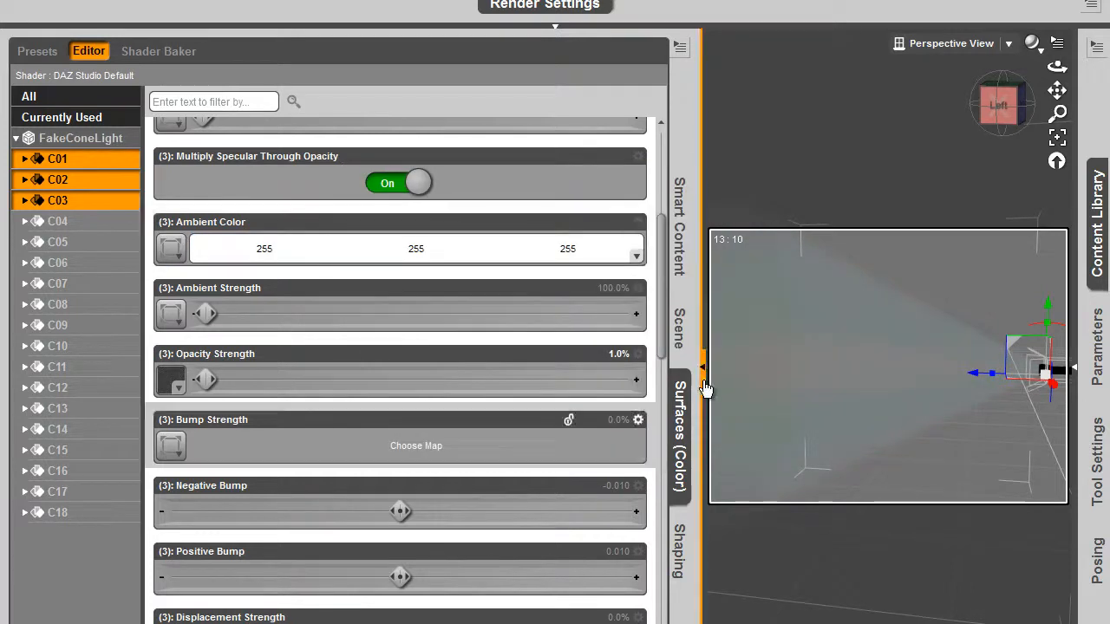
Render the multicoloured light cone in the enlarged viewport and inspect the whole beam in the result
click(703, 370)
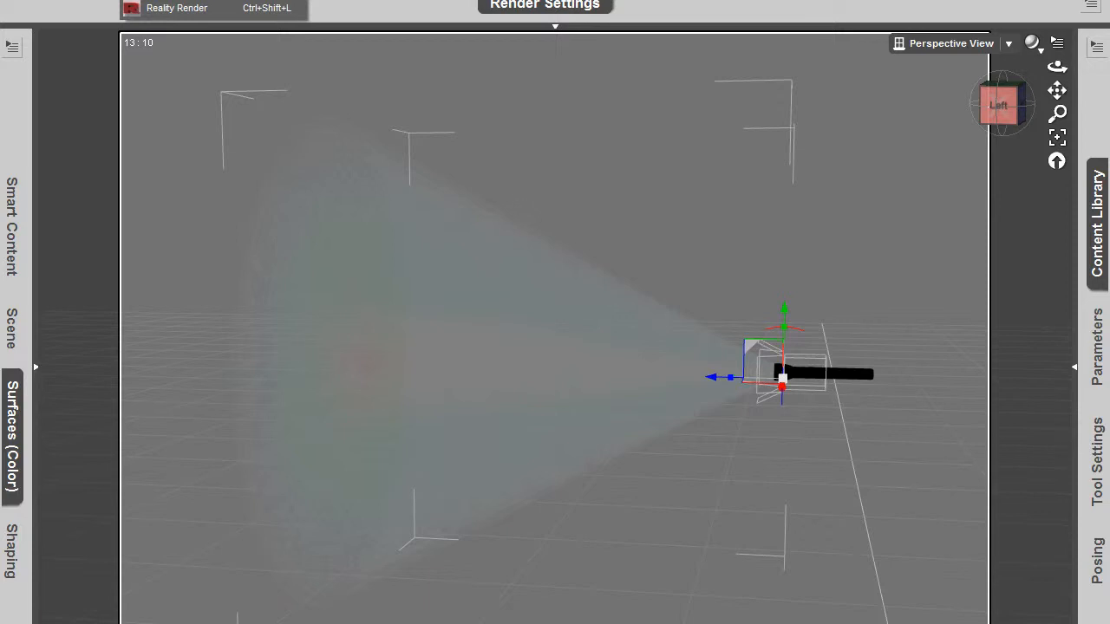
key(ctrl+r)
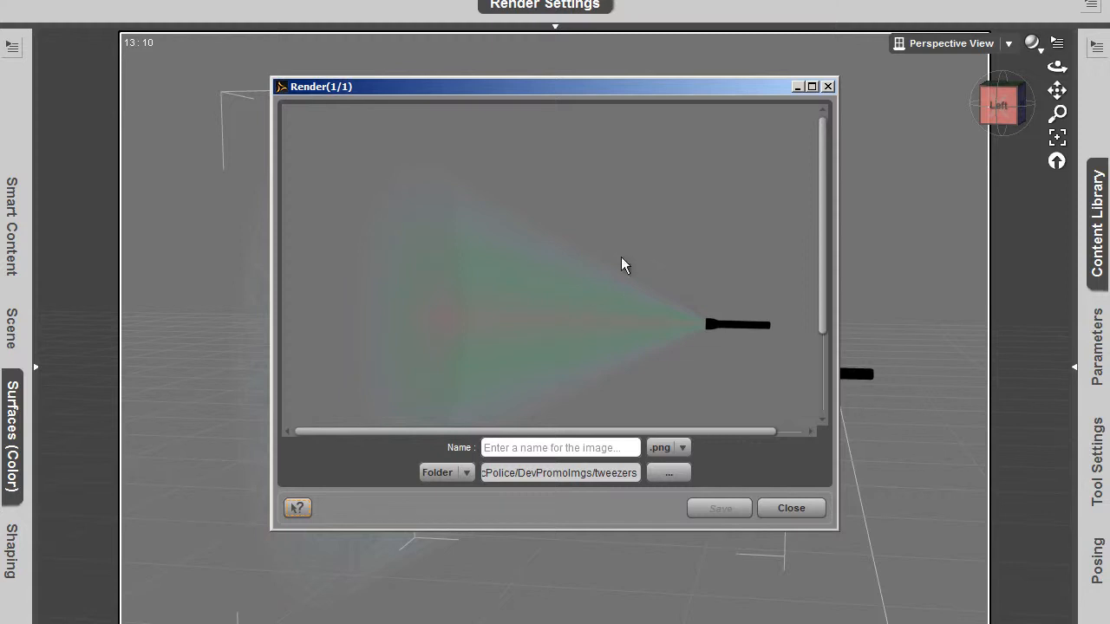
drag(826, 285, 826, 336)
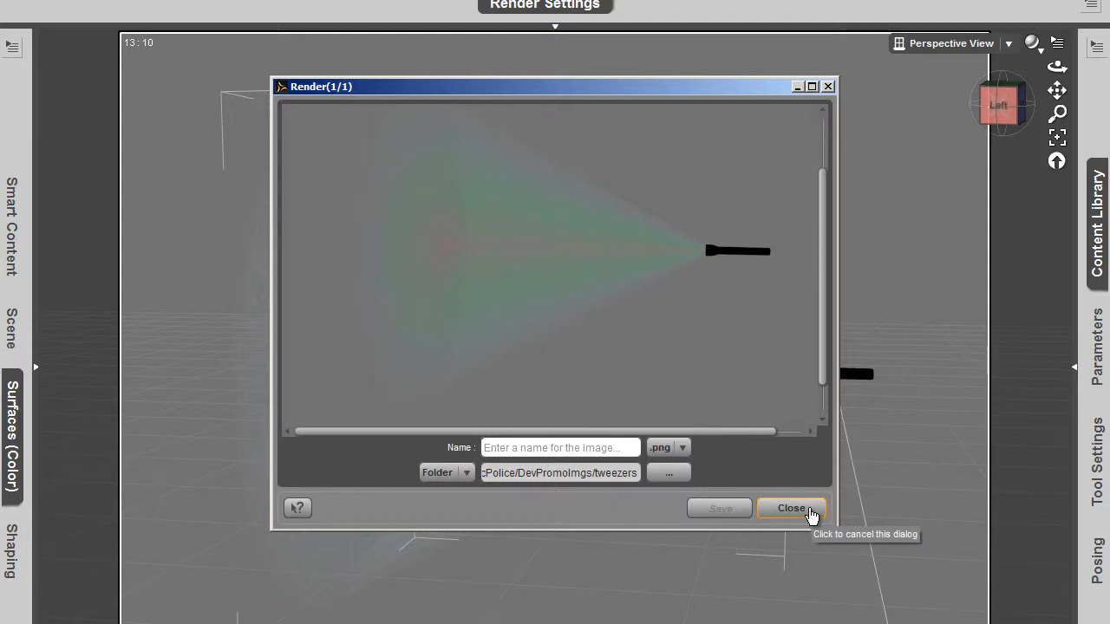
click(790, 508)
Set the ambient colour of all FakeConeLight surfaces together to blue (62, 97, 255)
click(26, 413)
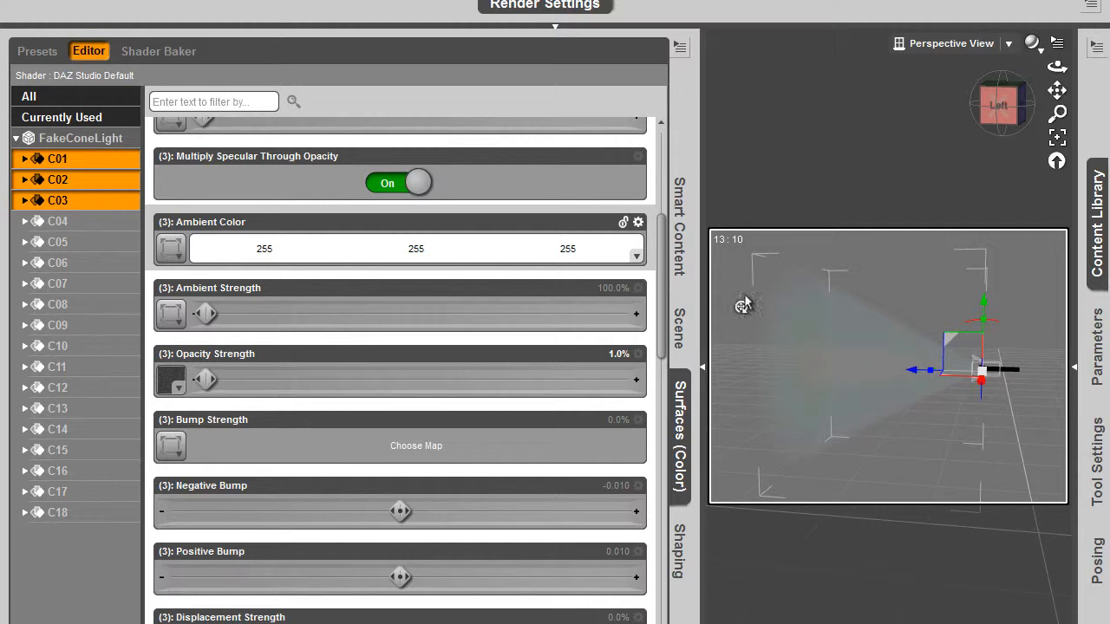
click(41, 142)
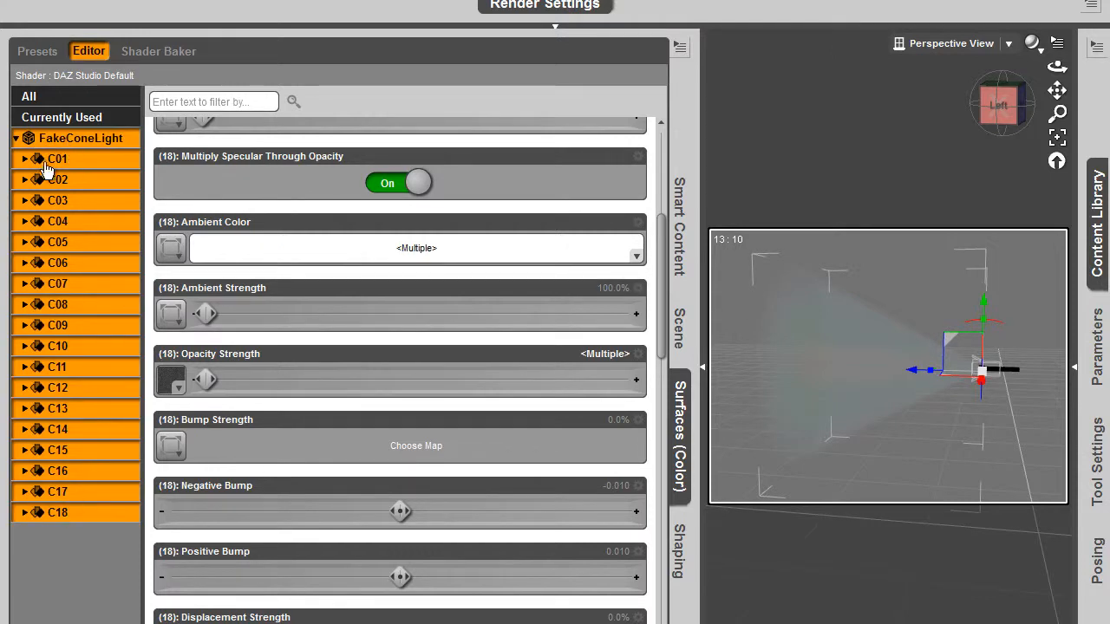
click(14, 140)
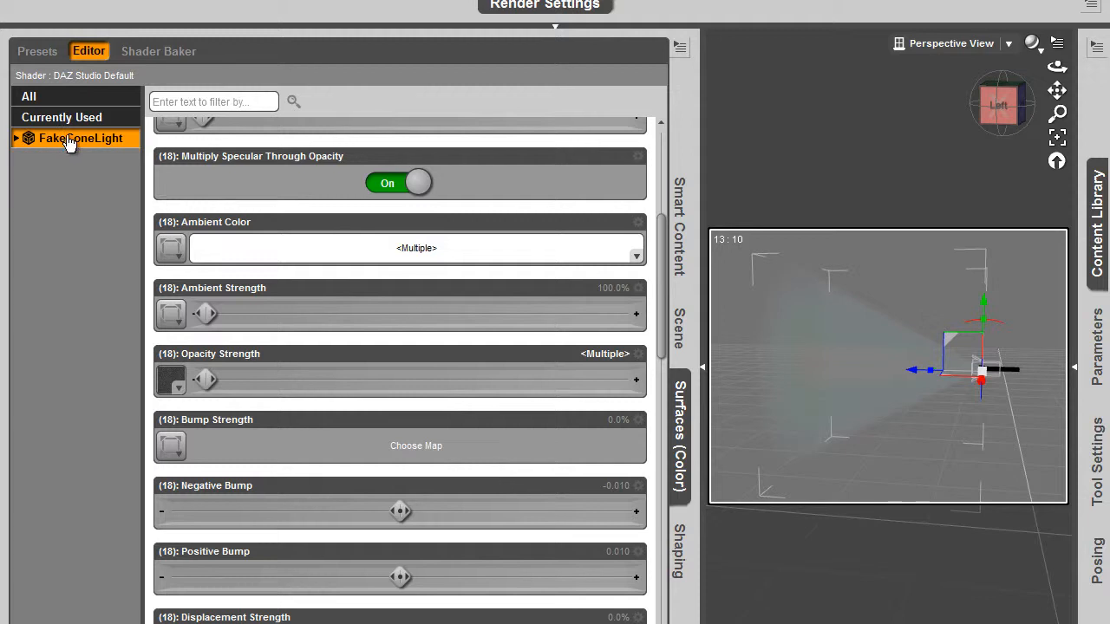
scroll(659, 289, up, 6)
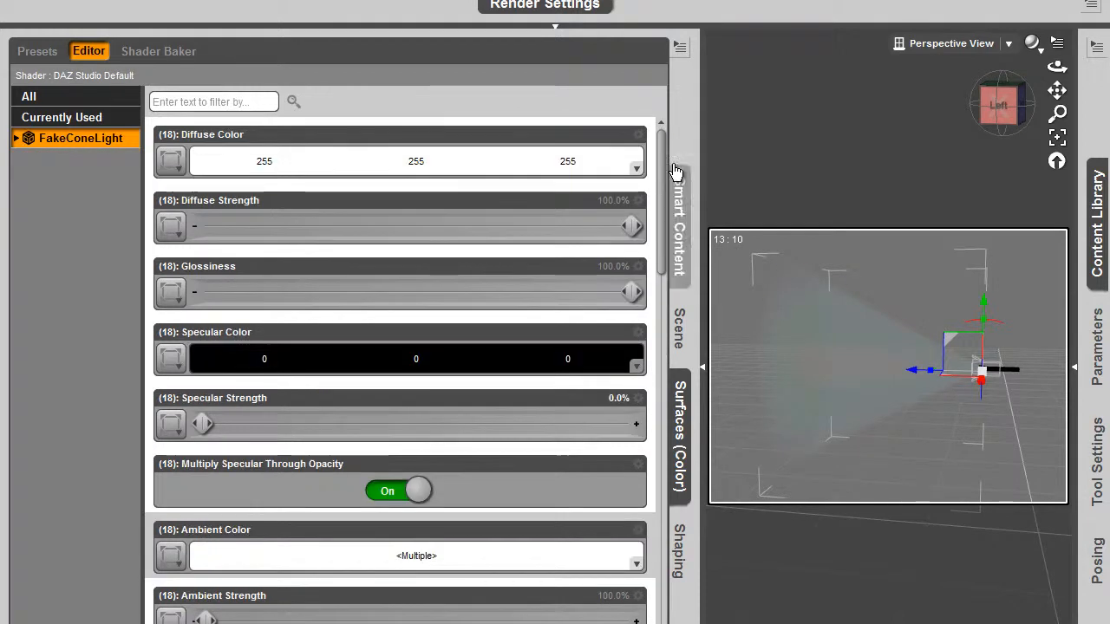
click(561, 565)
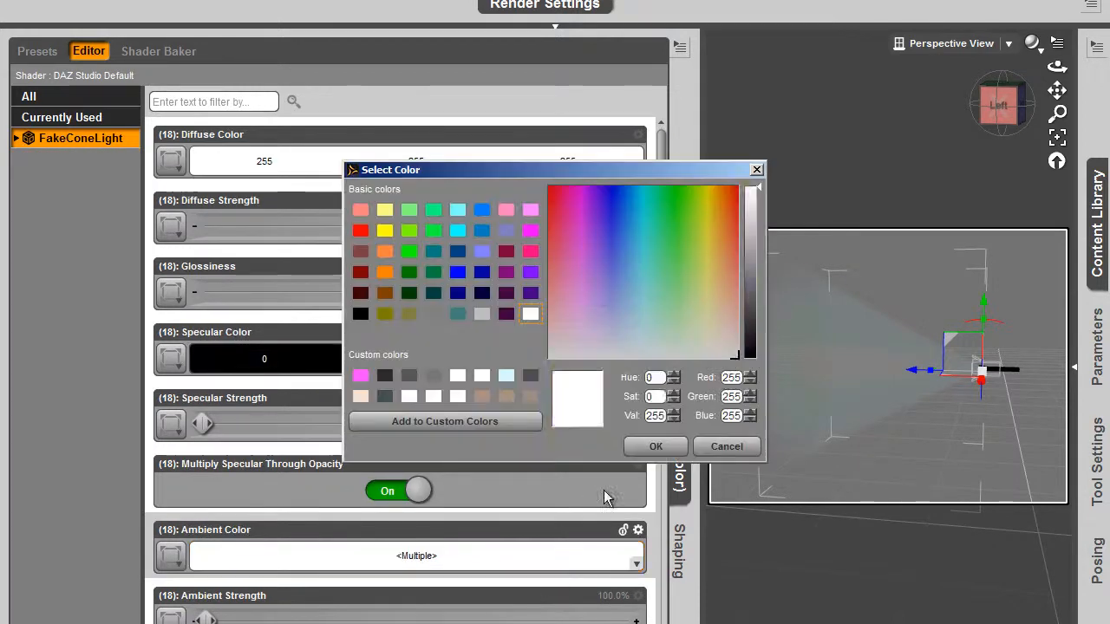
drag(591, 290, 616, 228)
click(653, 449)
Set the opacity strength of all FakeConeLight surfaces to 1%
scroll(658, 295, down, 4)
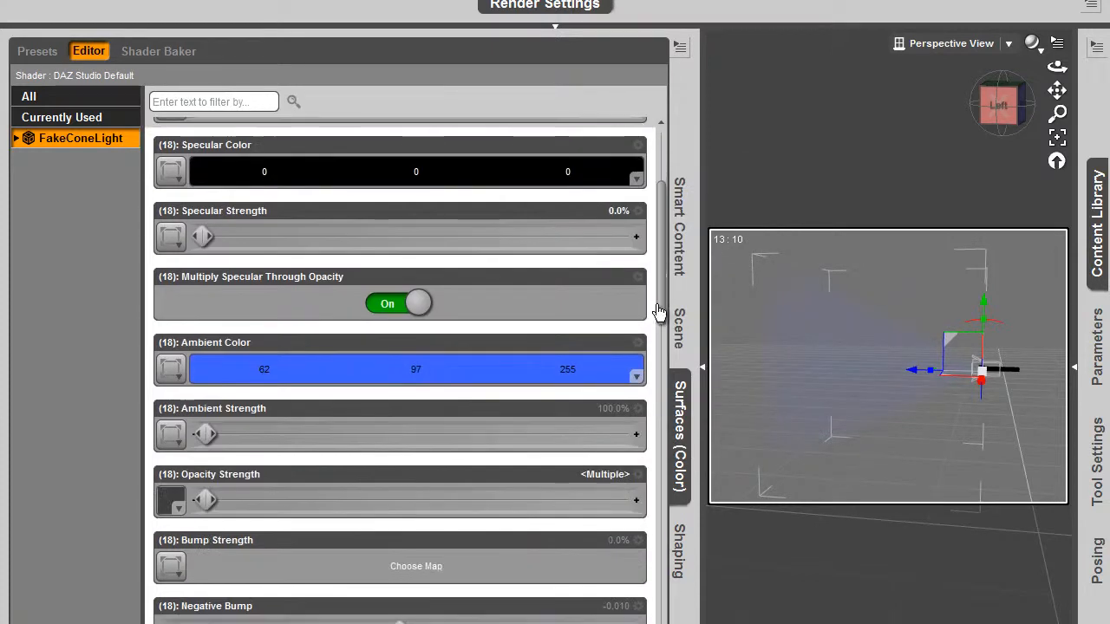
click(602, 475)
text(1)
key(Return)
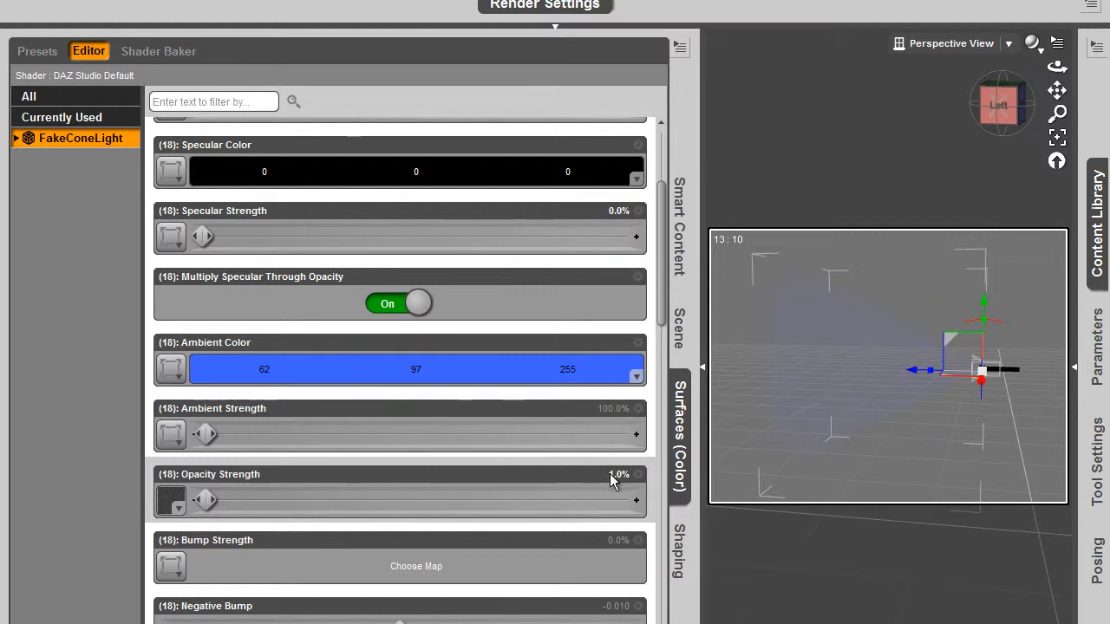
Raise the whole cone's opacity strength to 10% and test-render the blue beam
click(609, 473)
text(10)
key(Return)
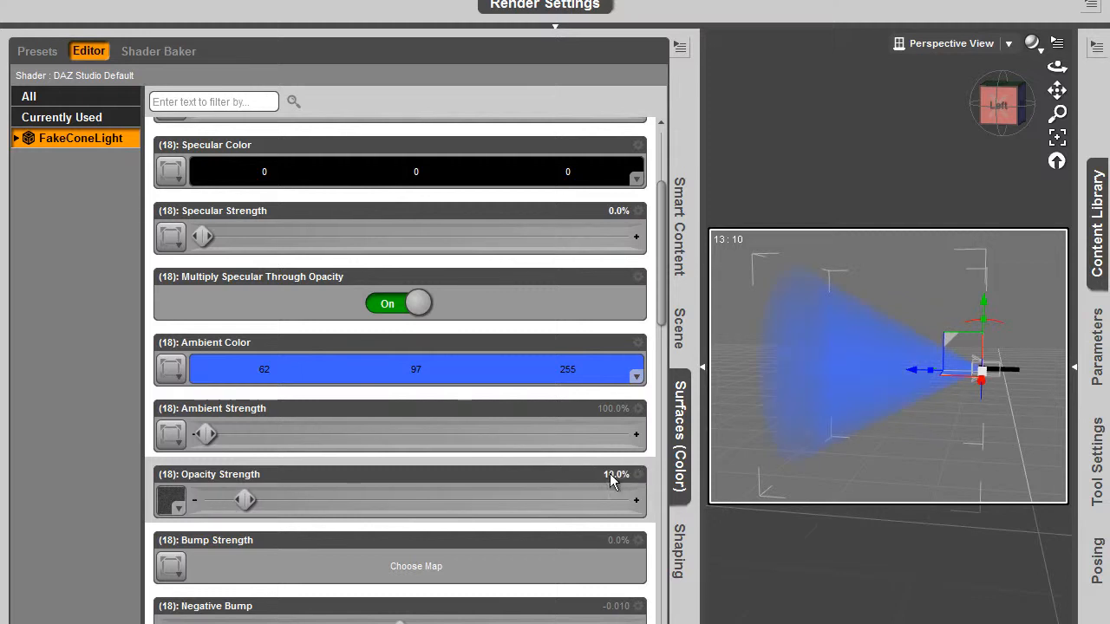
click(701, 366)
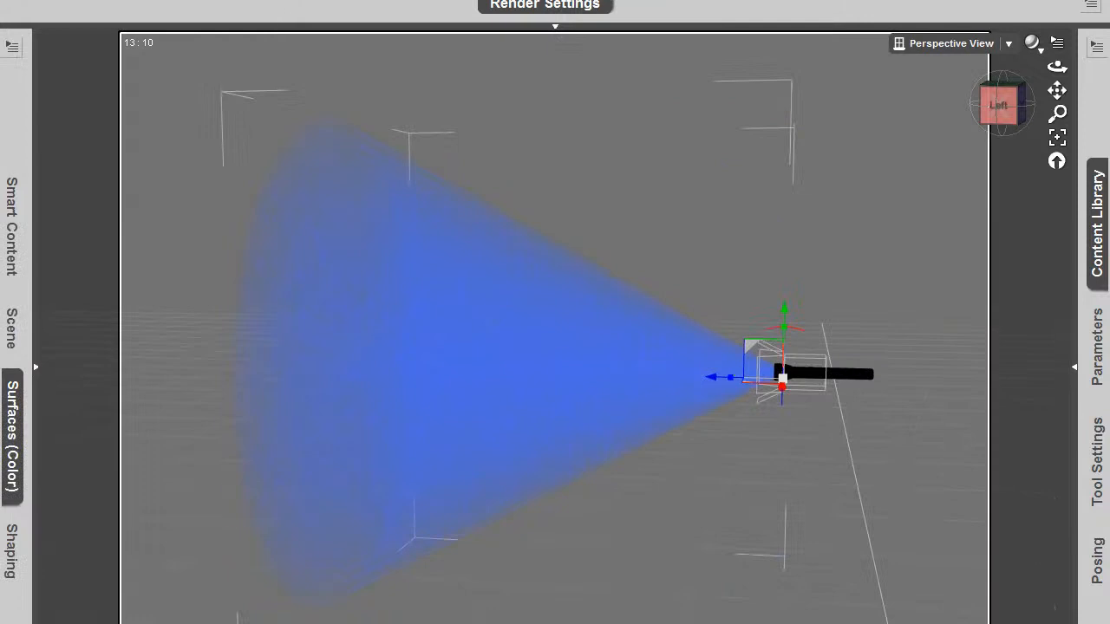
key(ctrl+r)
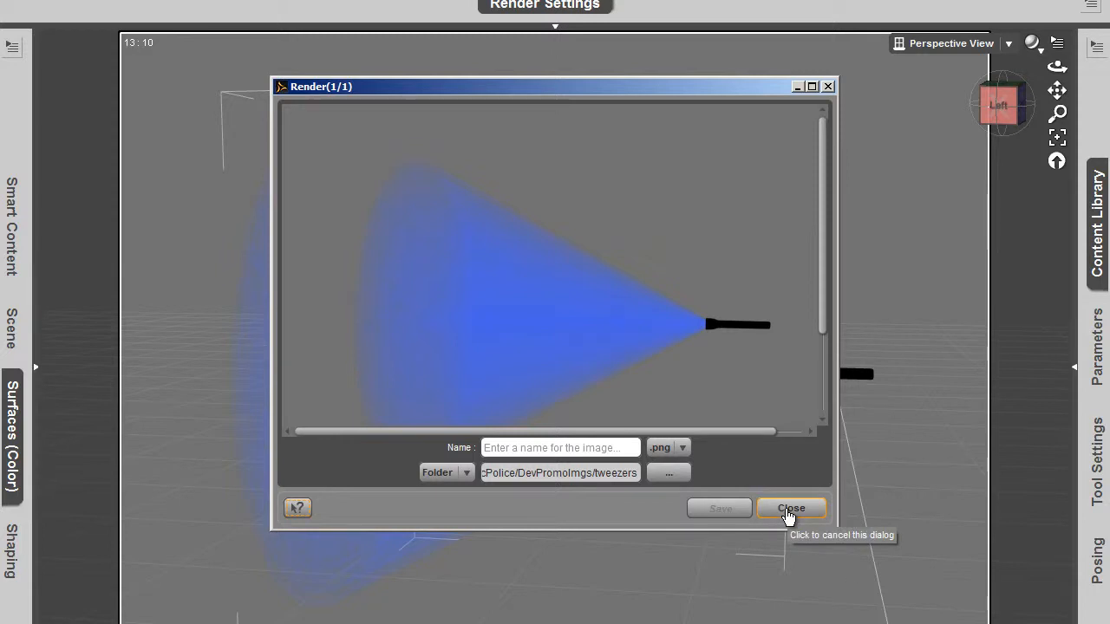
click(787, 510)
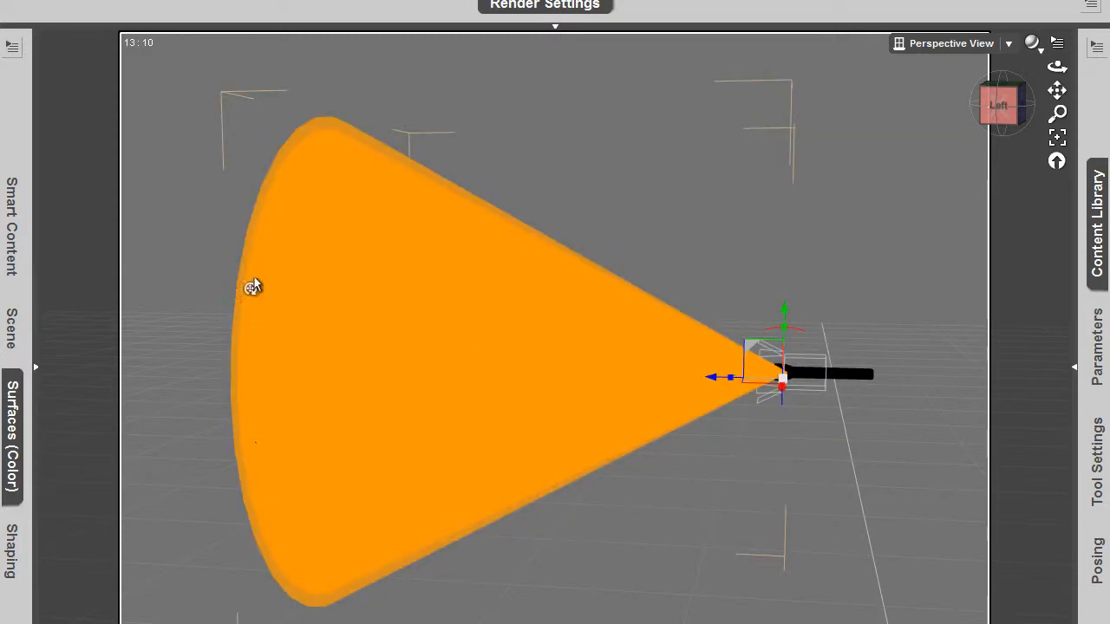
Set the whole cone's opacity strength back to 1% and preview the image map assigned to its opacity
click(11, 439)
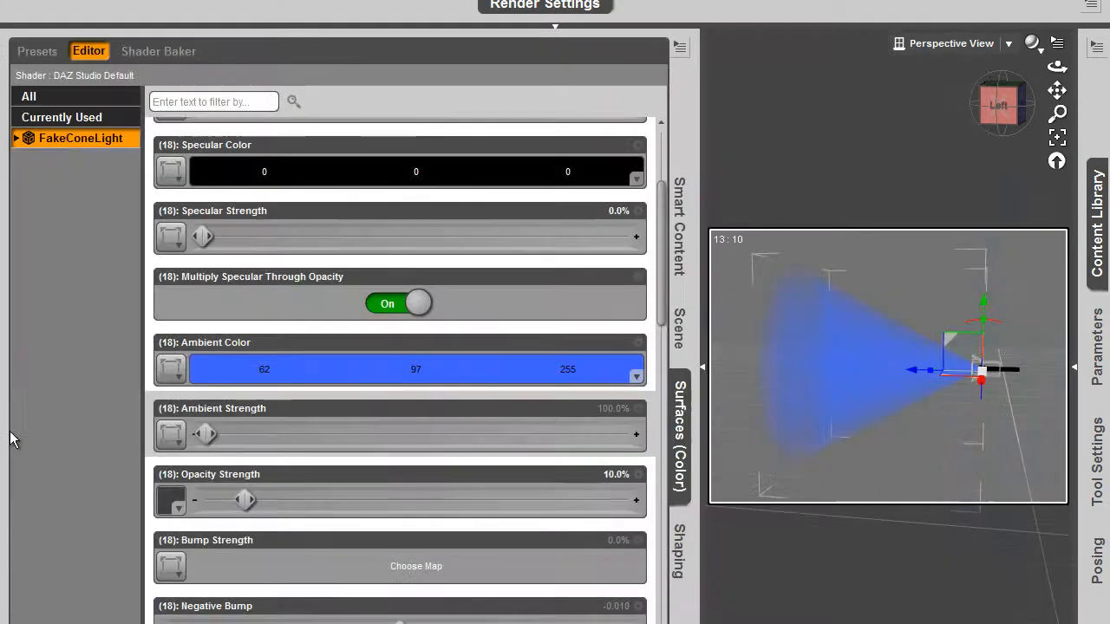
click(607, 474)
text(1)
key(Return)
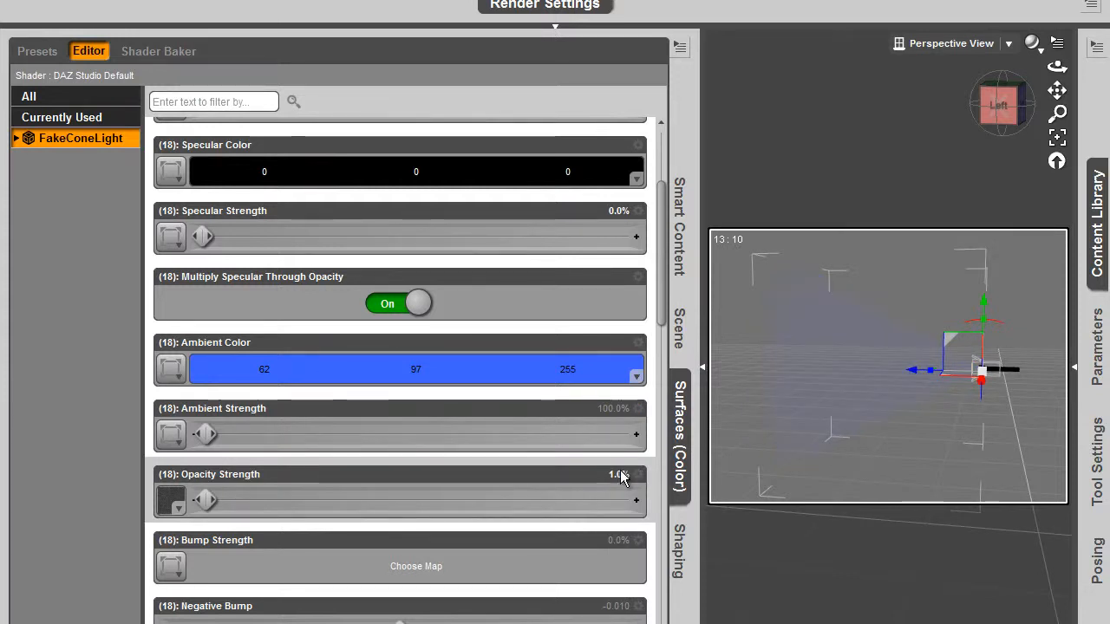
mouse_move(172, 510)
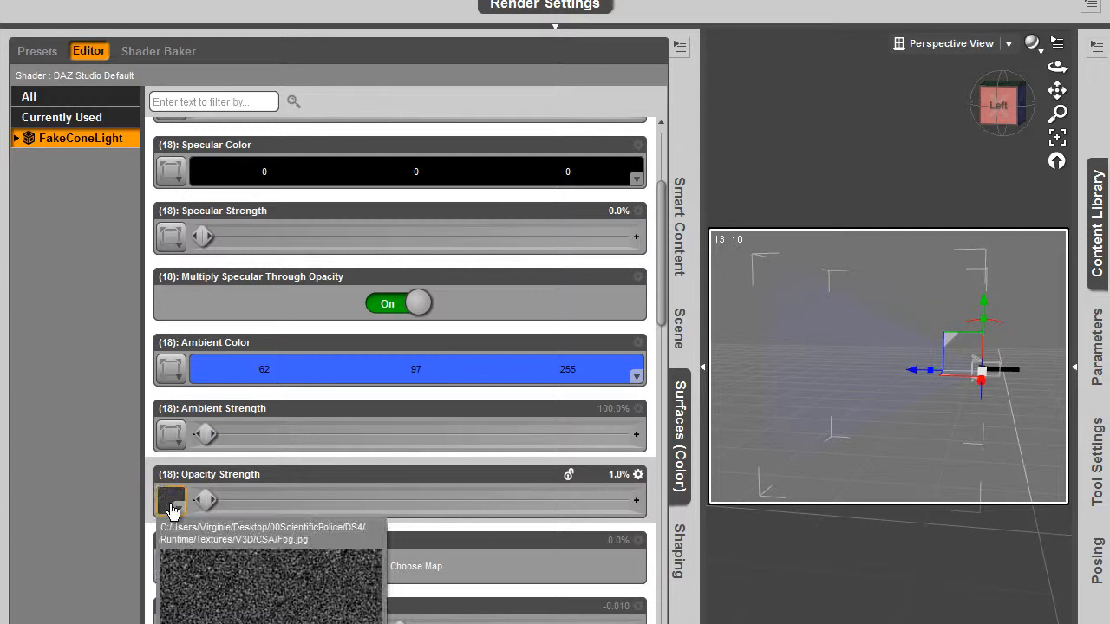
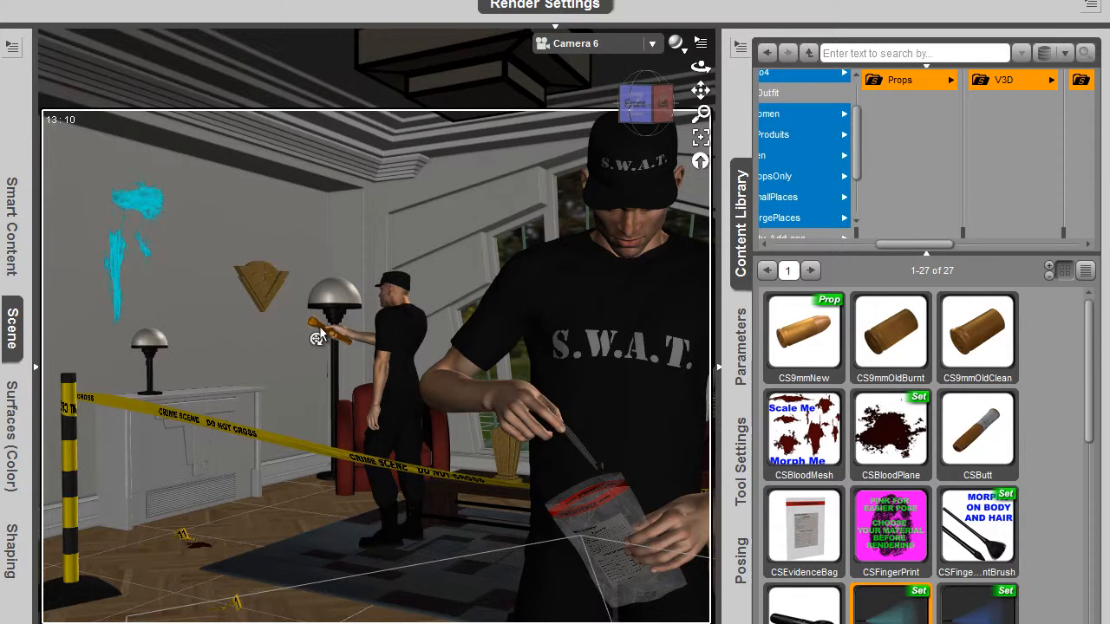
Select the flashlight held by the background figure and examine where CSFlashLight sits under the Right Hand in the scene hierarchy
click(318, 338)
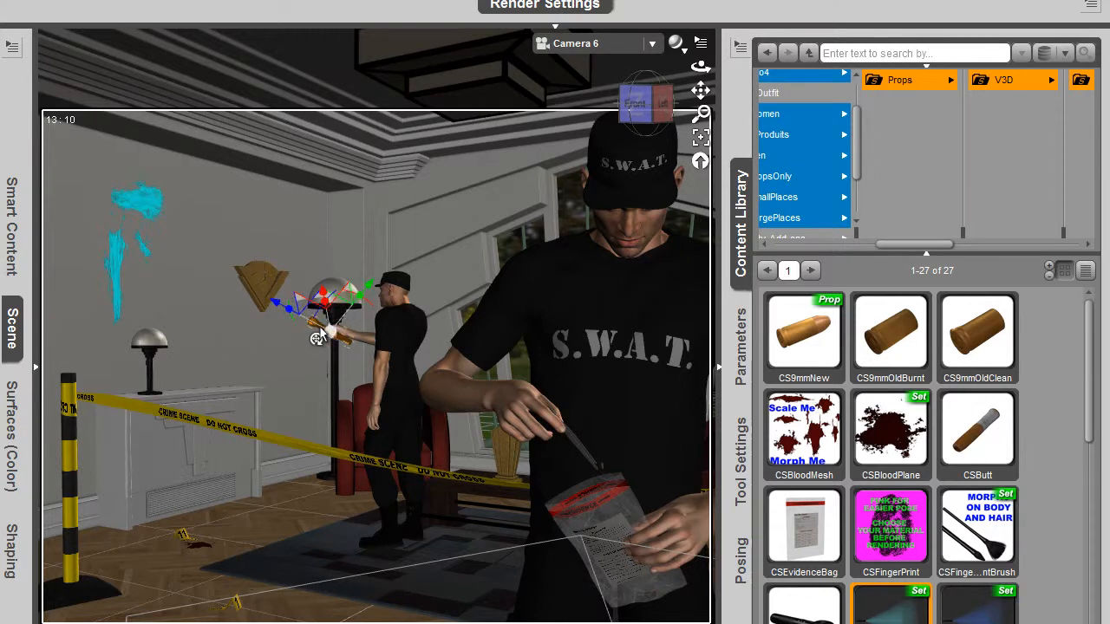
scroll(1100, 382, down, 3)
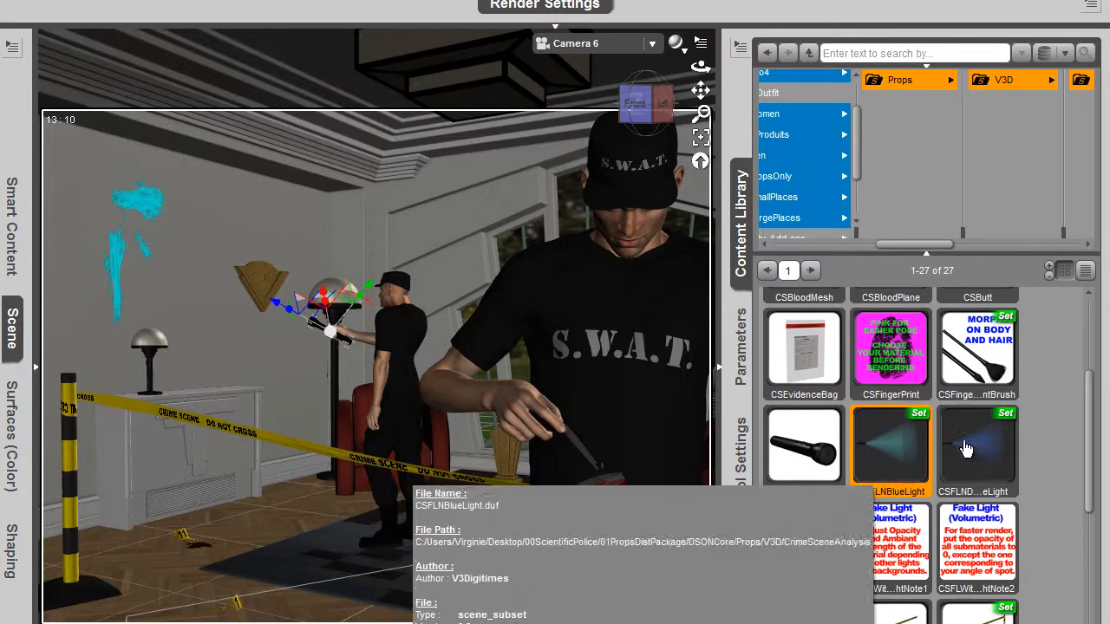
drag(929, 445, 312, 341)
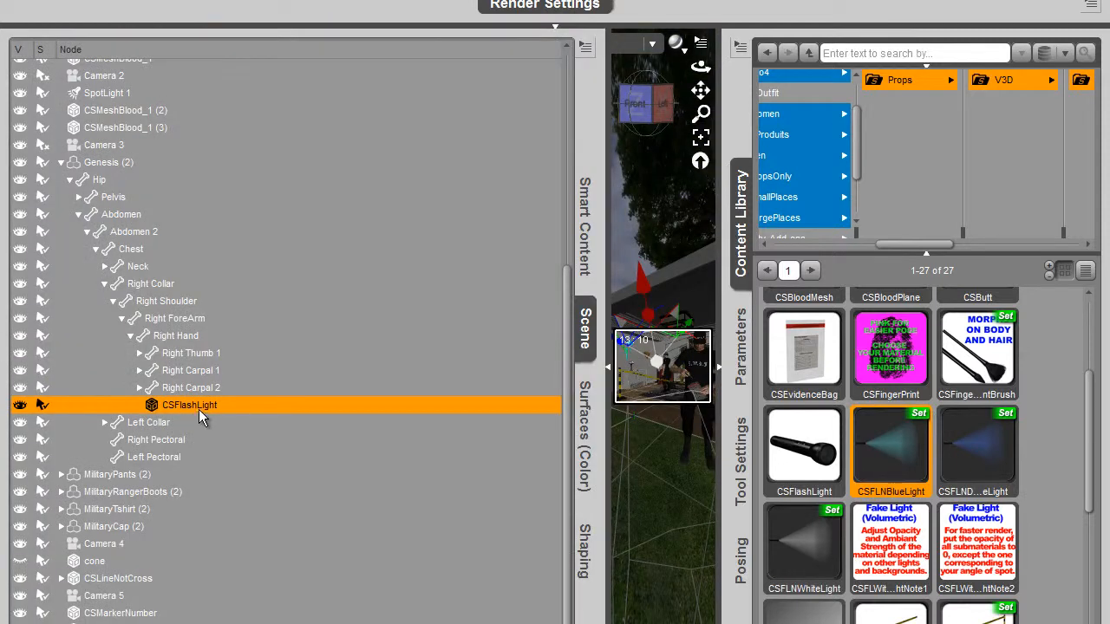
right_click(198, 409)
click(218, 414)
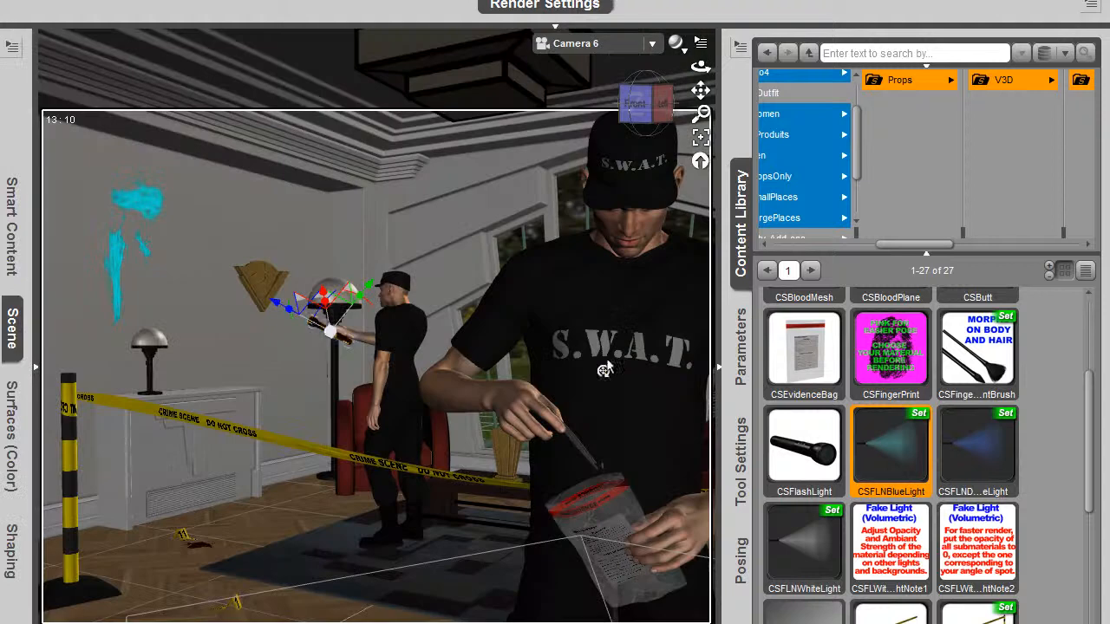
click(608, 367)
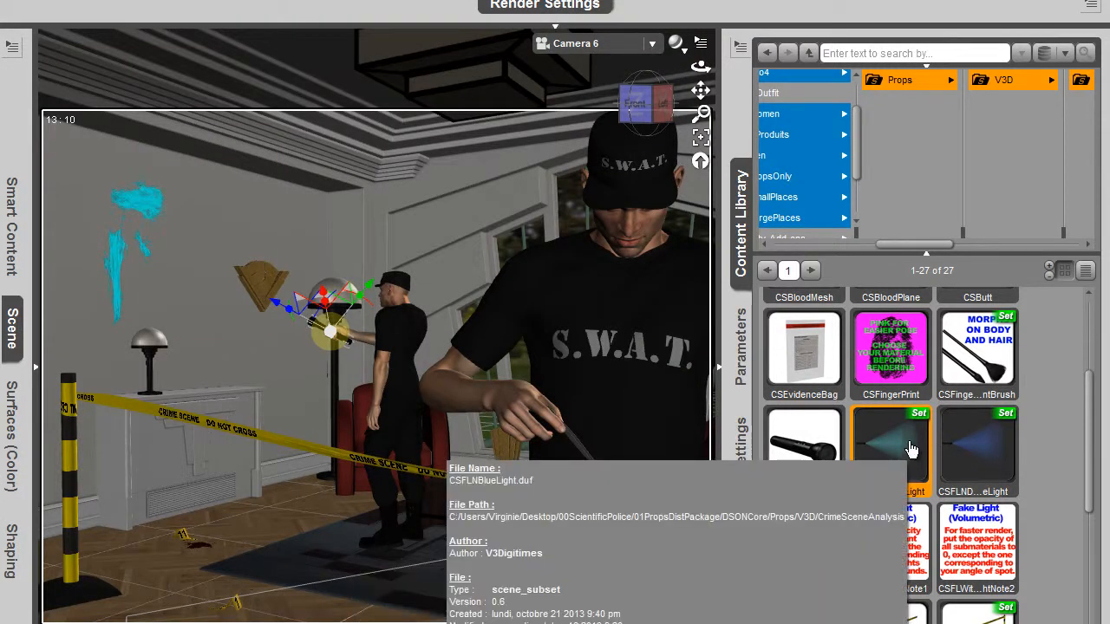
Load the CSFLNBlueLight set into the scene and copy the General parameters of the CSFlashLight in the figure's hand
double_click(910, 449)
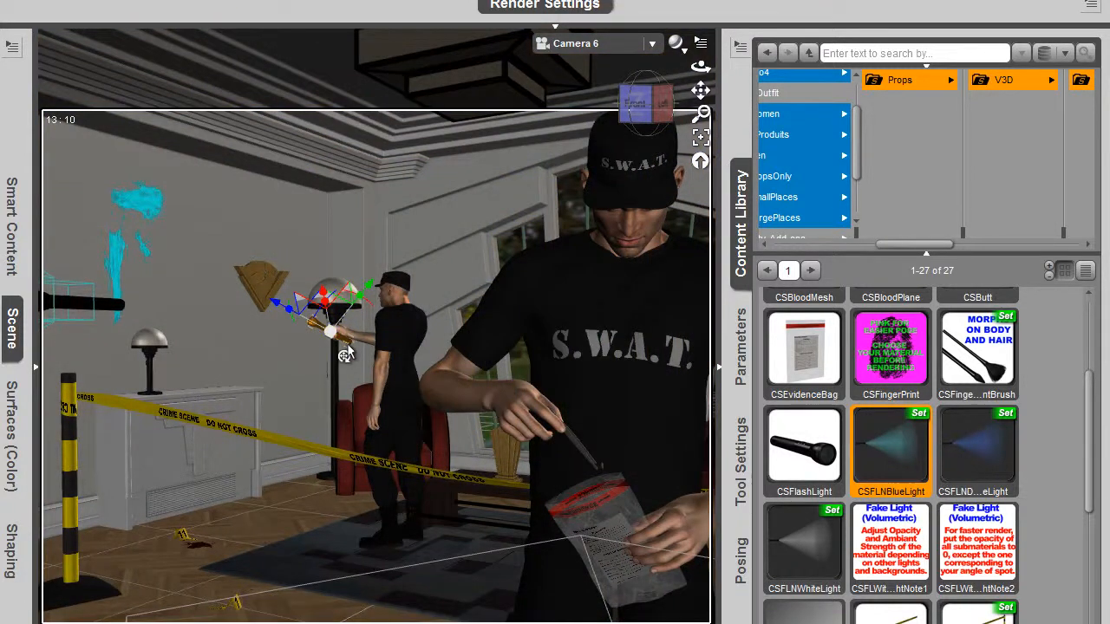
click(345, 355)
click(741, 347)
click(810, 143)
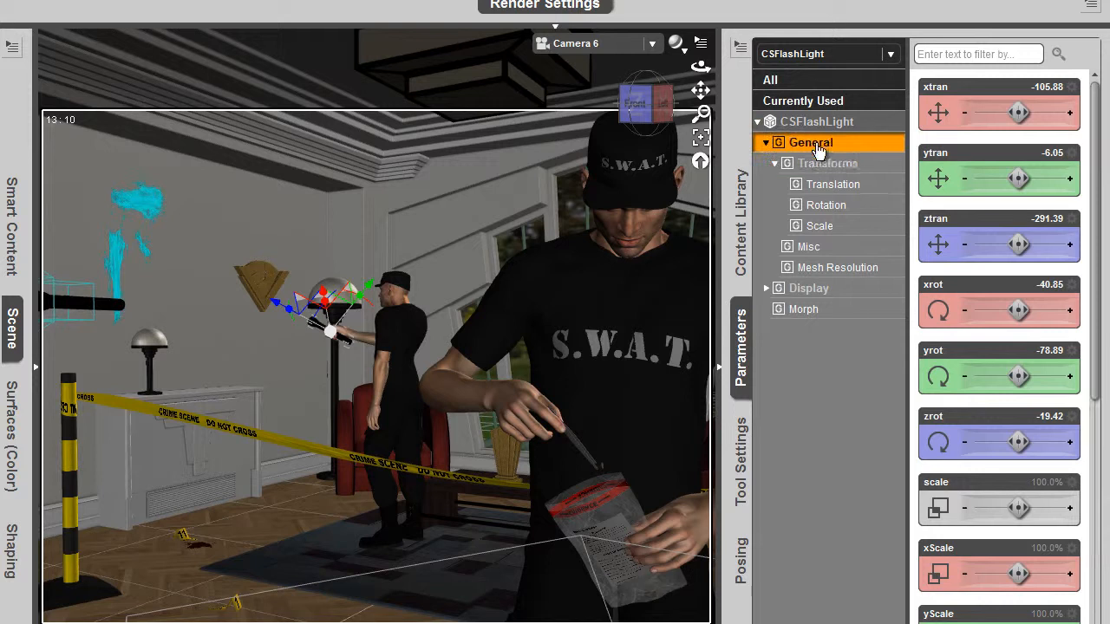
right_click(818, 150)
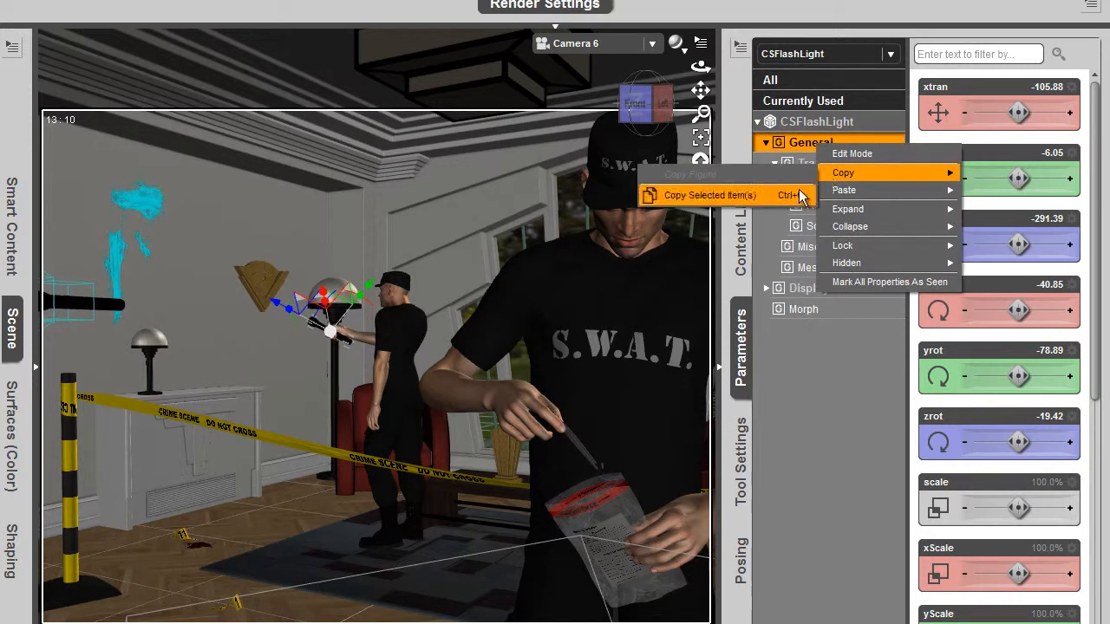
click(800, 194)
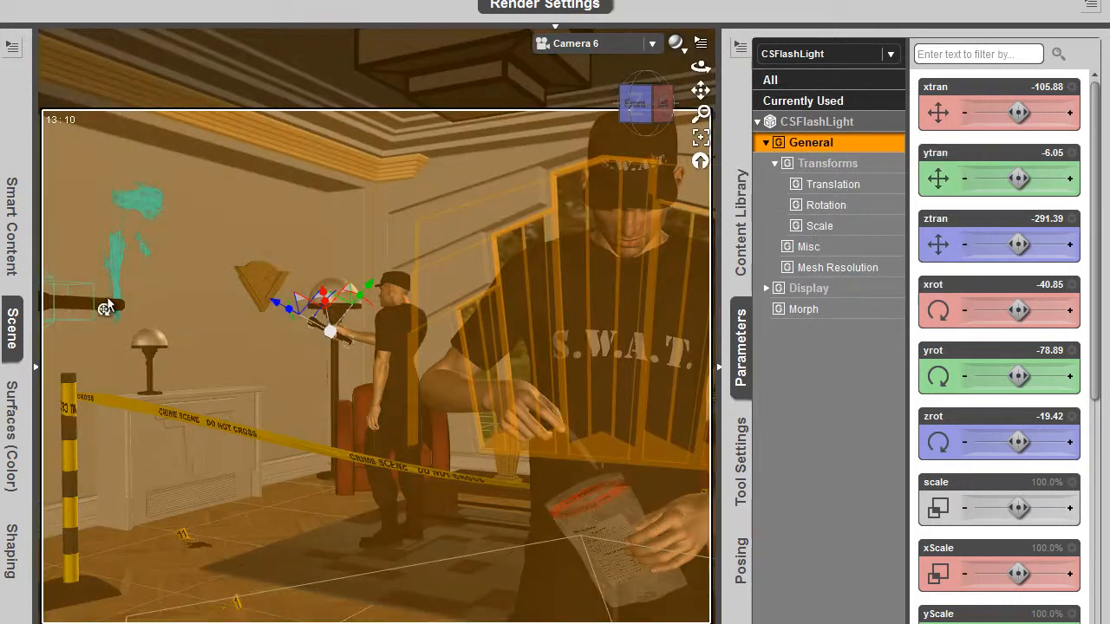
Paste the copied pose onto the newly loaded CSFlashLight (2) so it takes the held flashlight's position and rotation
click(107, 299)
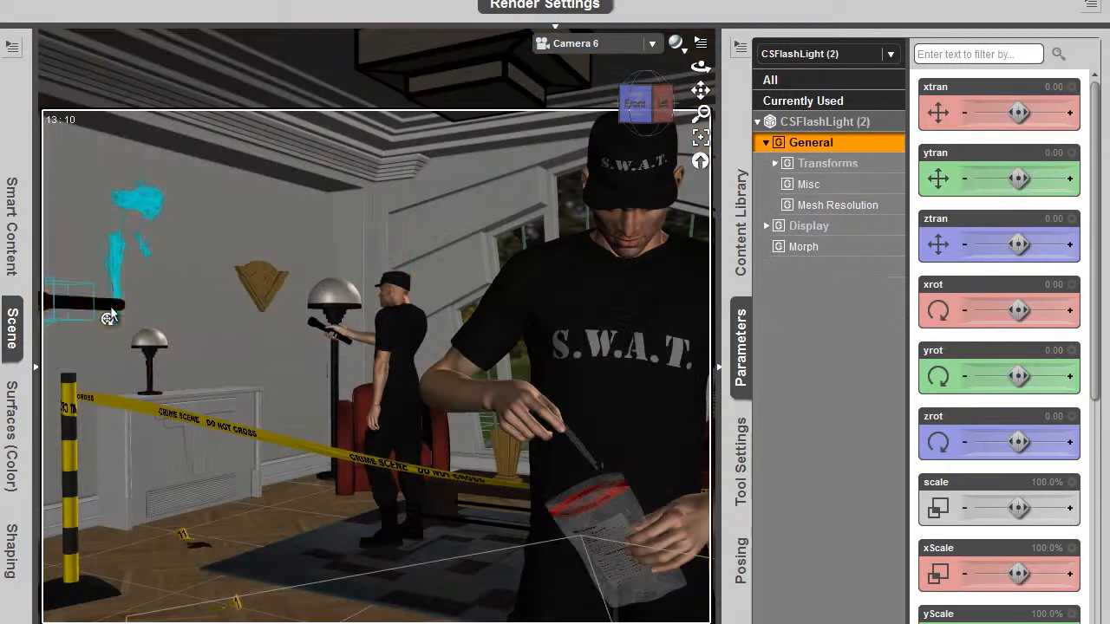
right_click(812, 144)
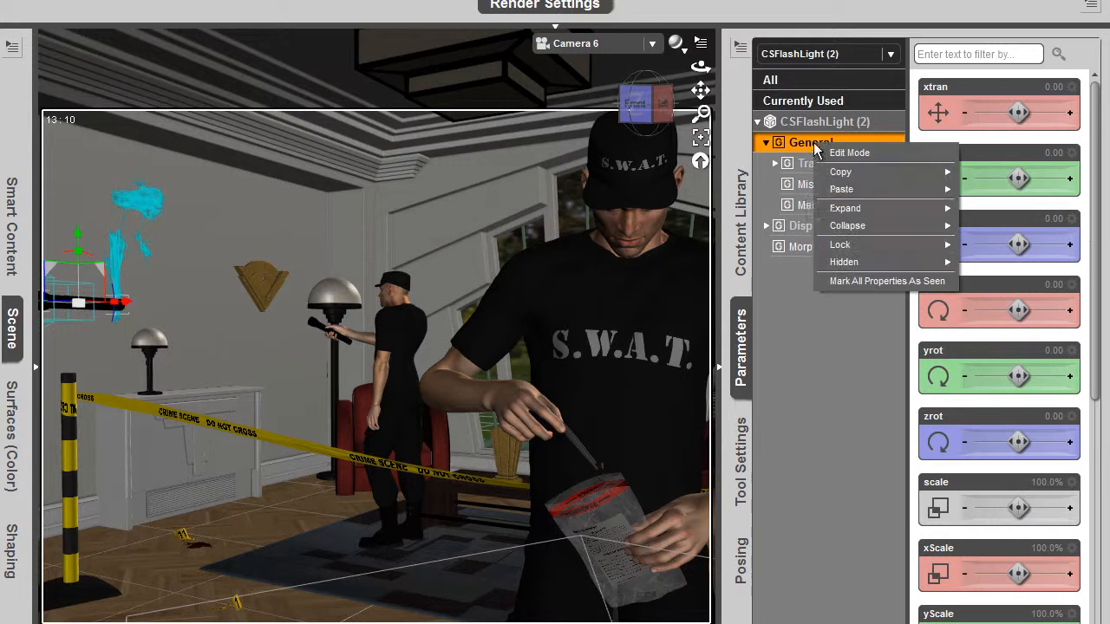
mouse_move(841, 189)
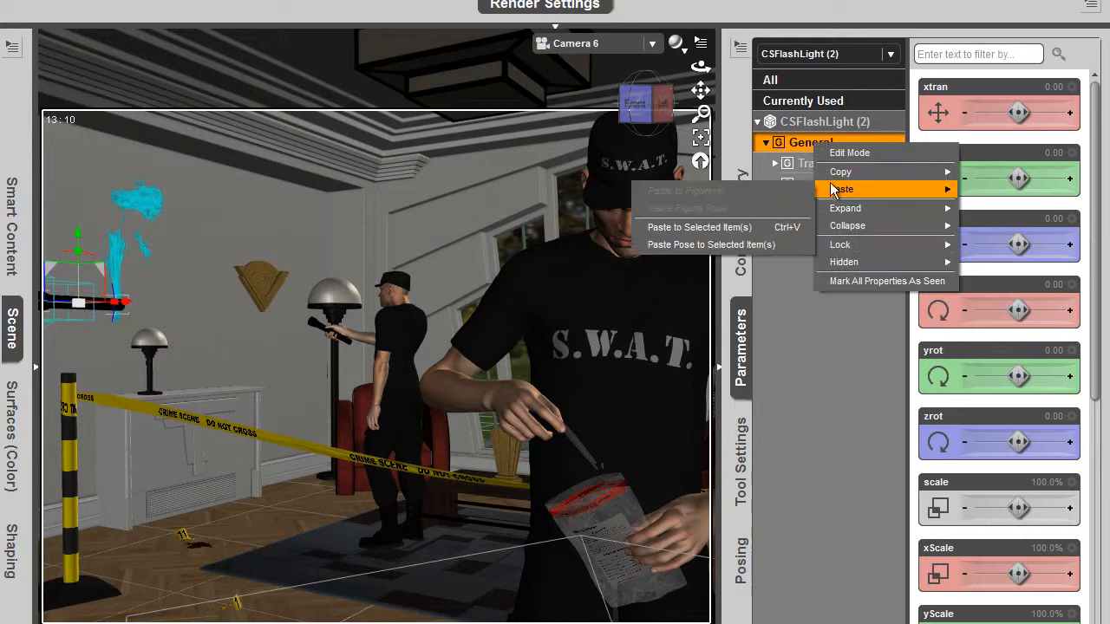
click(775, 246)
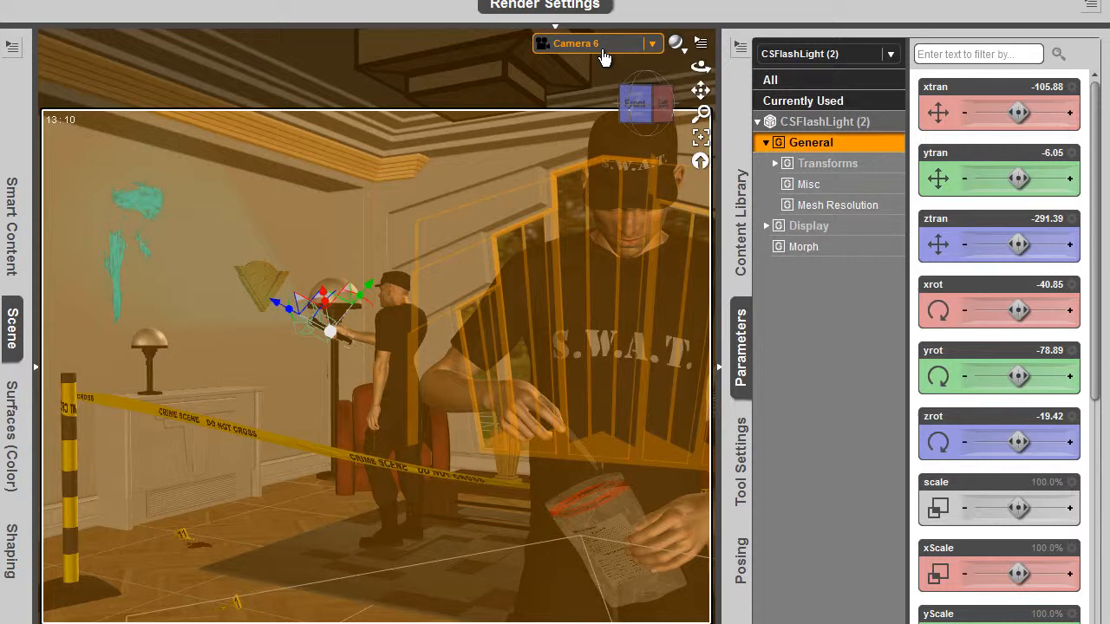
Switch from the Camera 6 view to the Perspective View and frame the selected CSFlashLight (2)
click(595, 43)
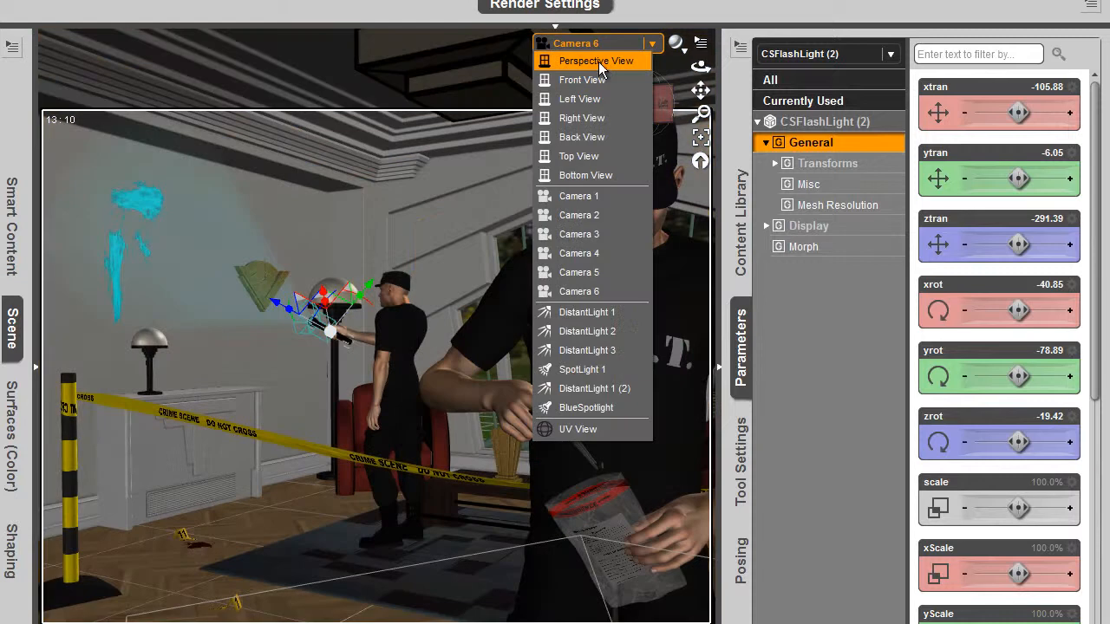
click(599, 59)
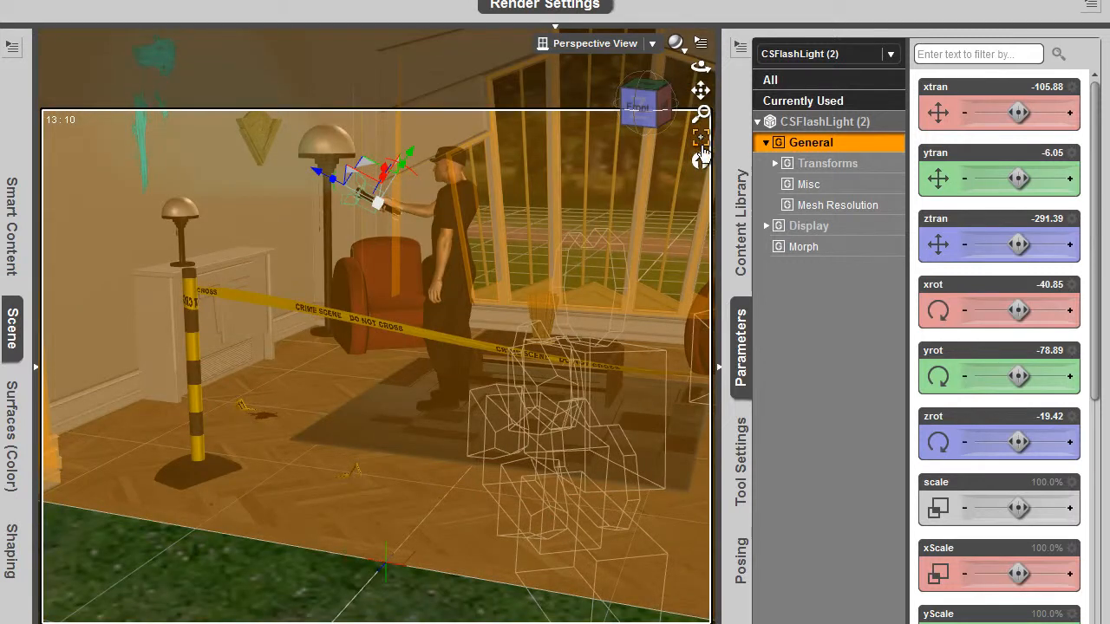
click(701, 139)
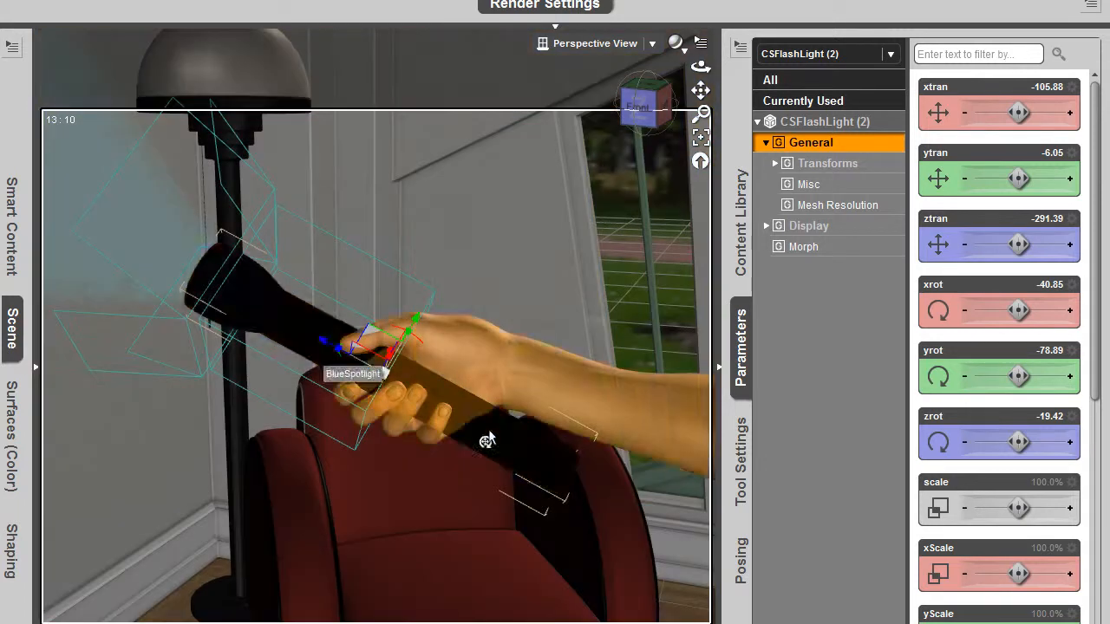
click(494, 443)
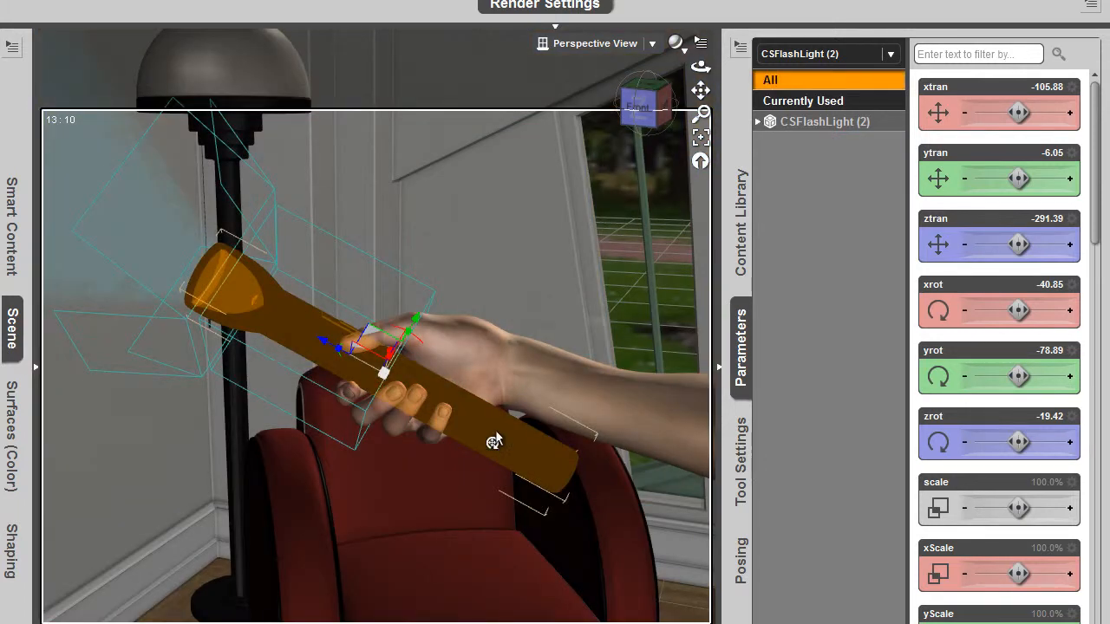
right_click(481, 431)
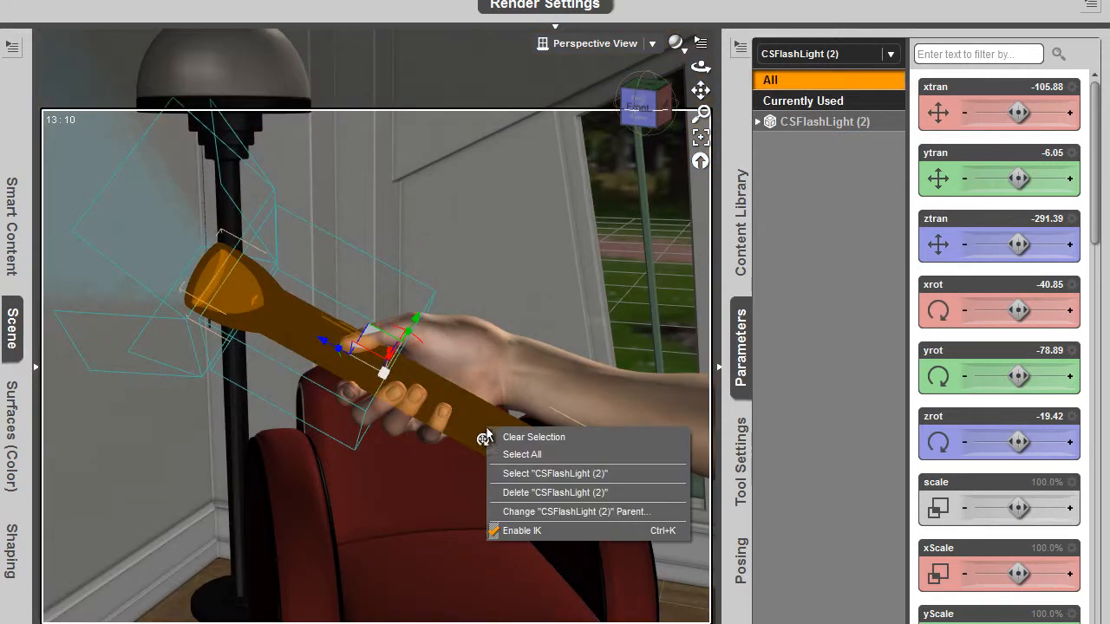
click(530, 511)
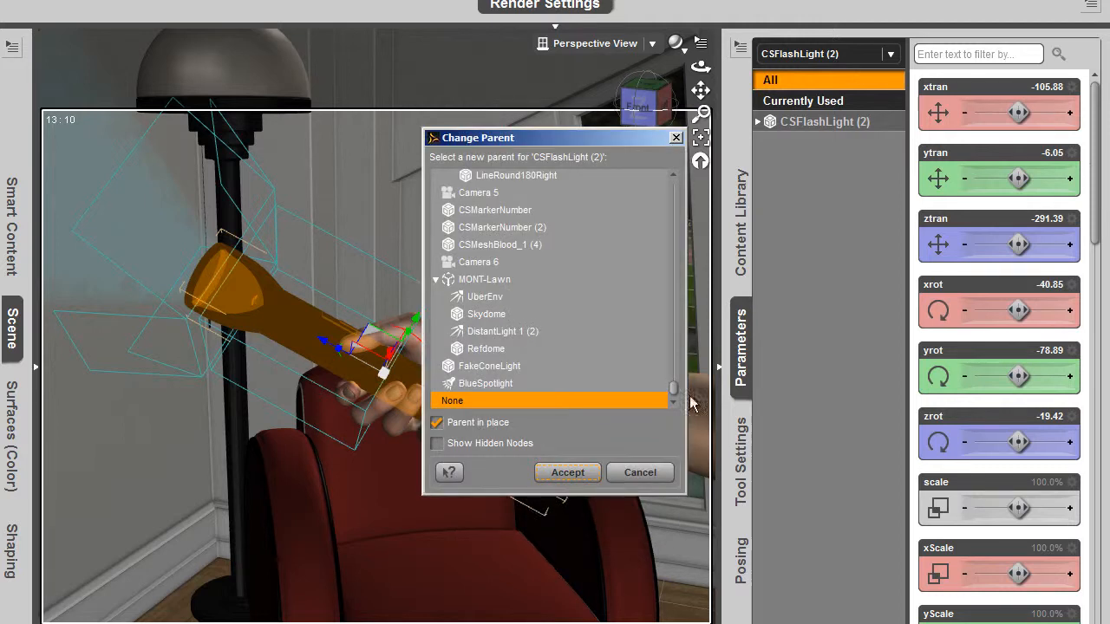
drag(674, 390, 690, 293)
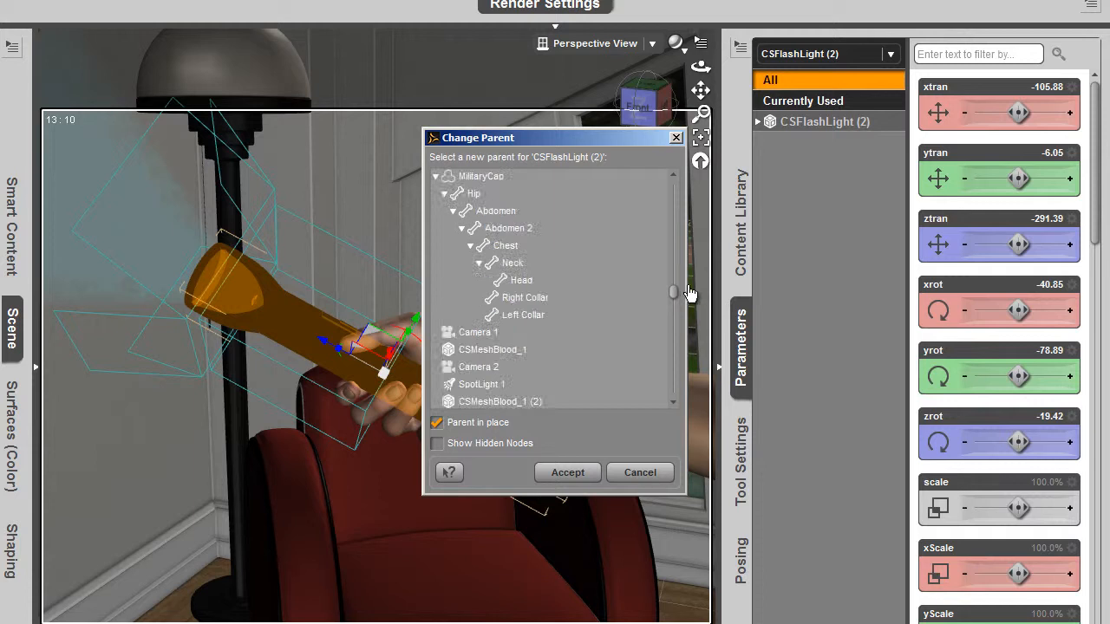
click(669, 472)
click(660, 434)
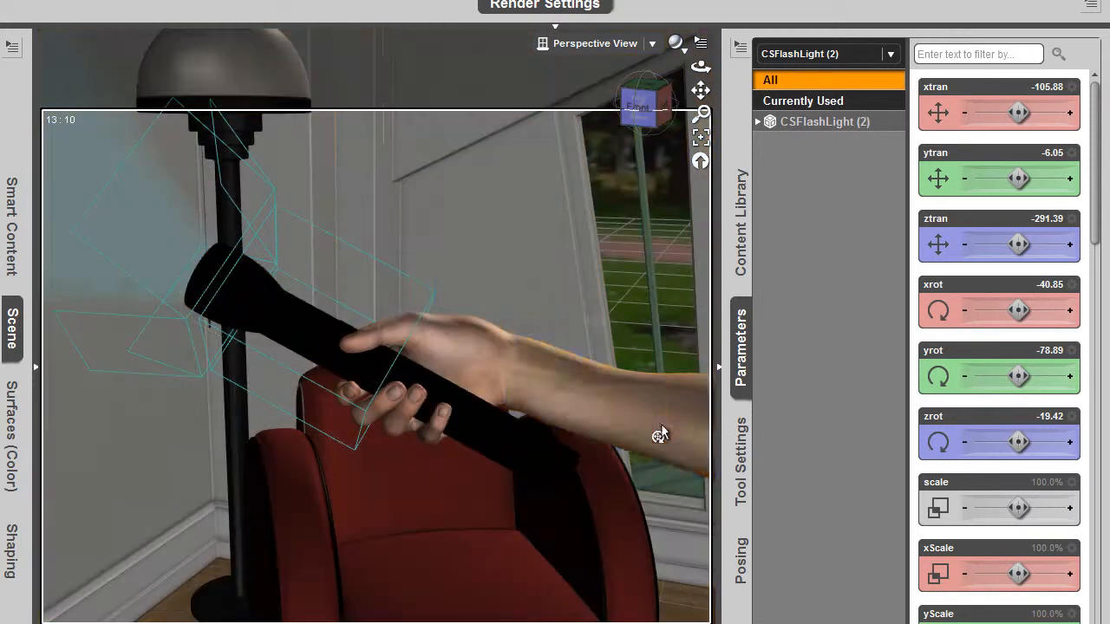
Change the parent of CSFlashLight (2) to the background figure's Right Hand, keeping Parent in place enabled
click(497, 444)
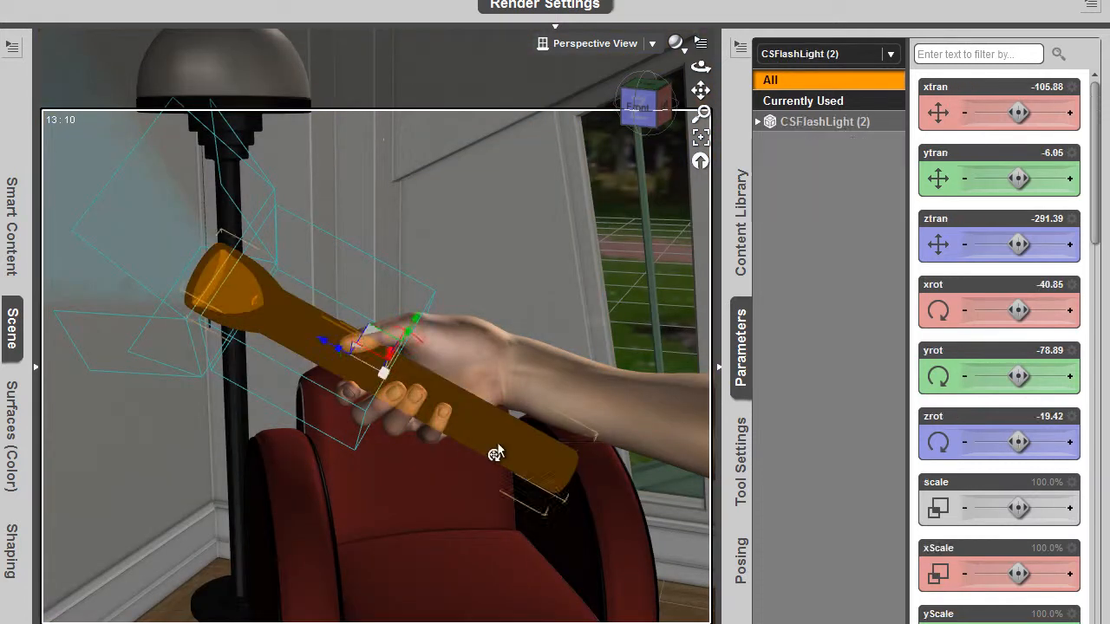
right_click(497, 444)
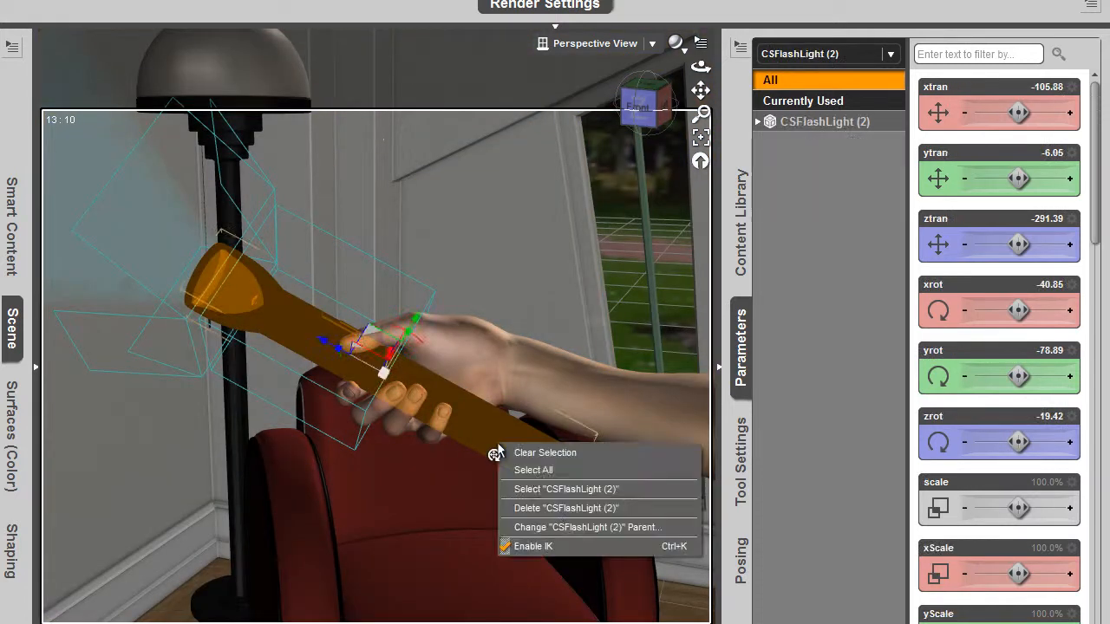
click(572, 528)
drag(675, 403, 689, 332)
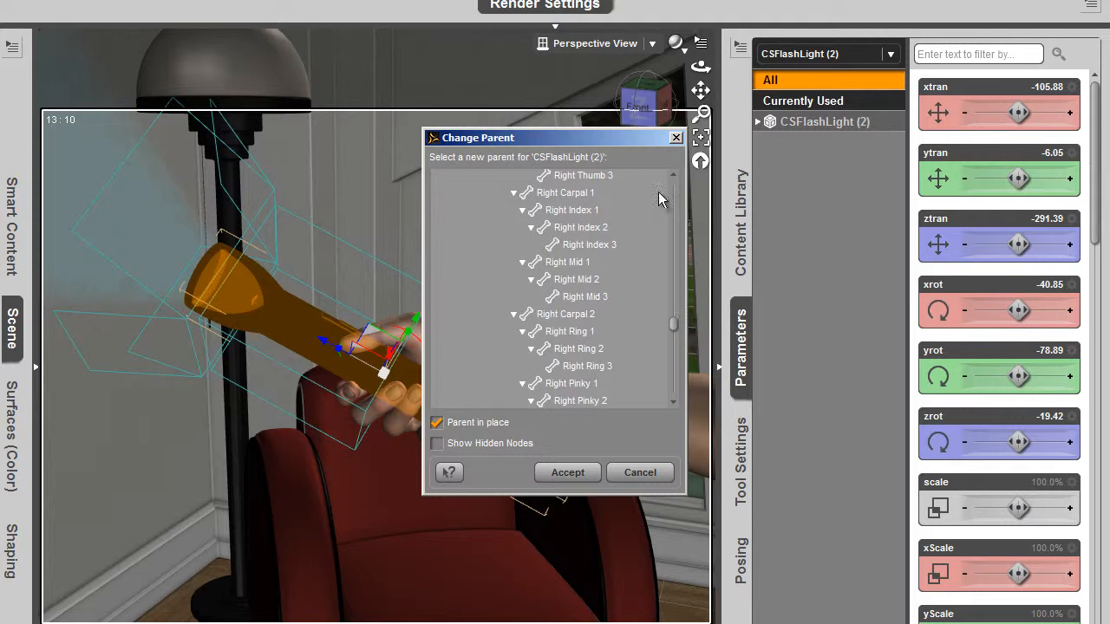
scroll(673, 182, up, 5)
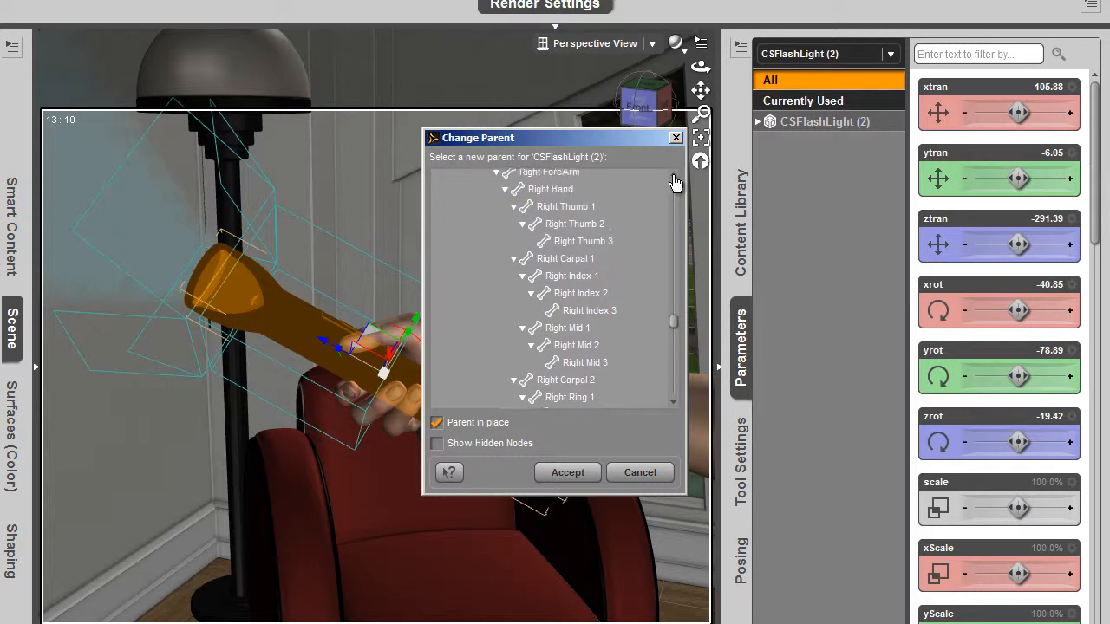
click(542, 205)
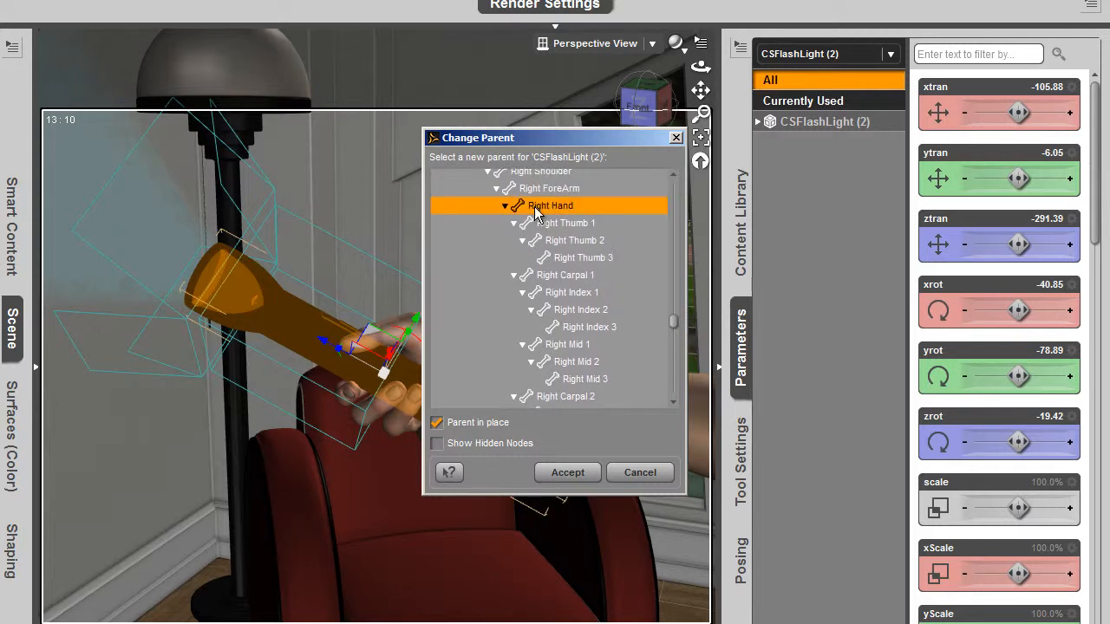
click(563, 472)
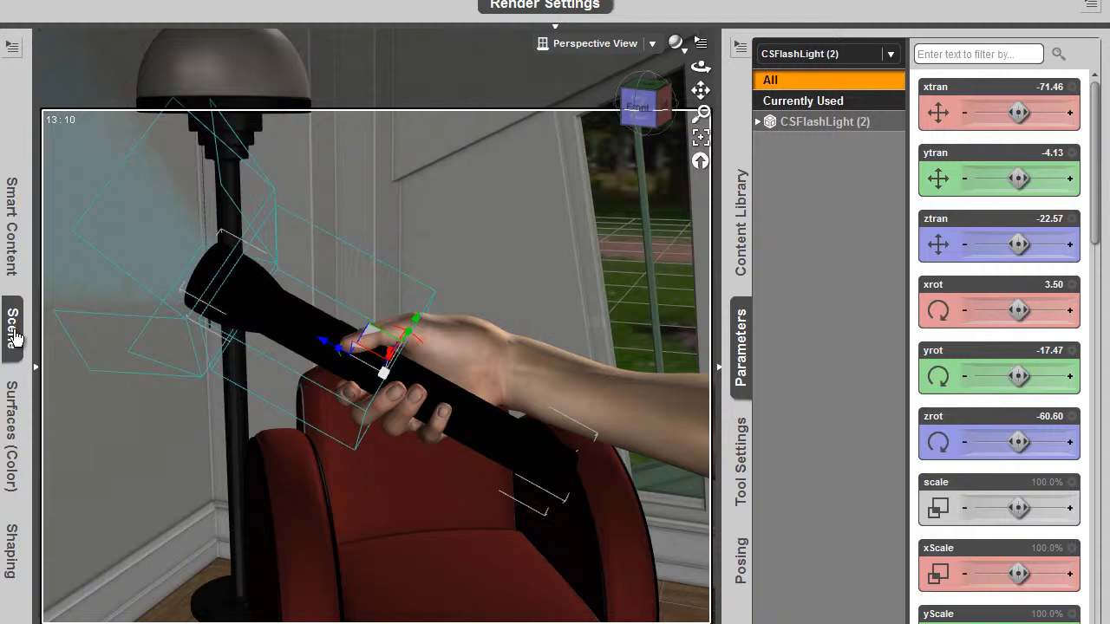
Delete the original CSFlashLight listed below the Genesis (2) figure from the scene
click(12, 329)
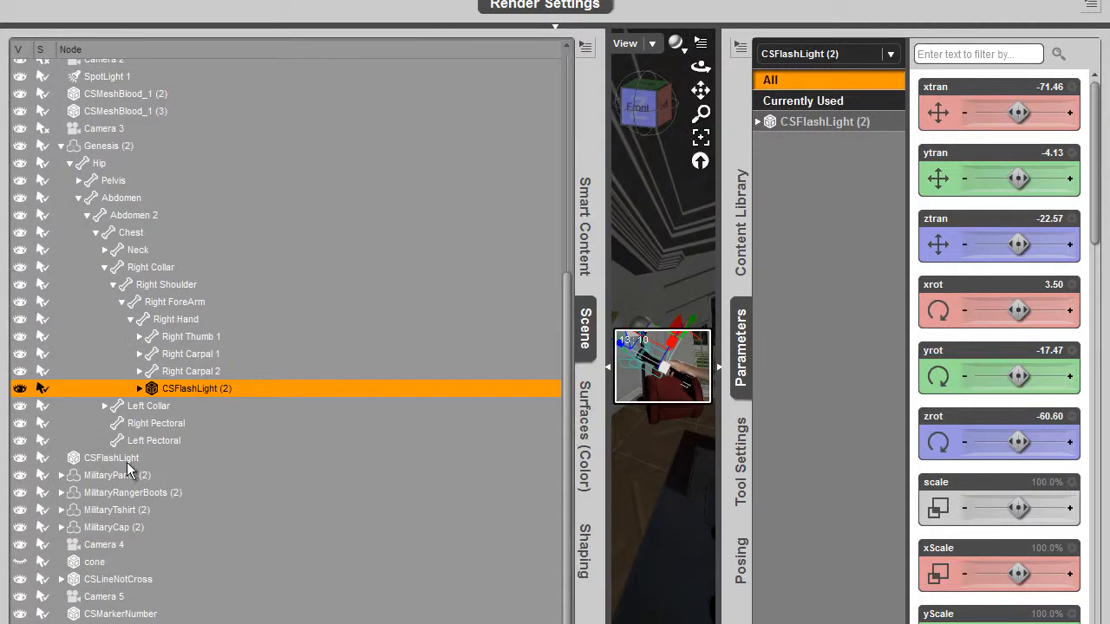
click(122, 460)
key(Delete)
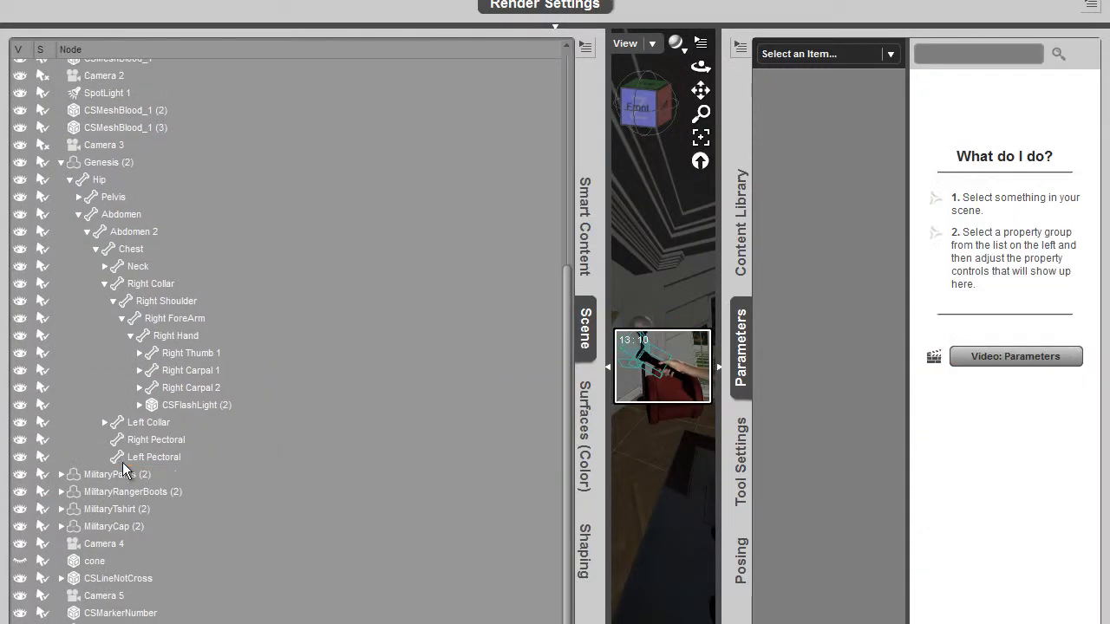
click(608, 366)
Examine the figure with the beam from farther away and check the three distant lights and SpotLight 1 in the collapsed scene hierarchy
scroll(586, 402, down, 10)
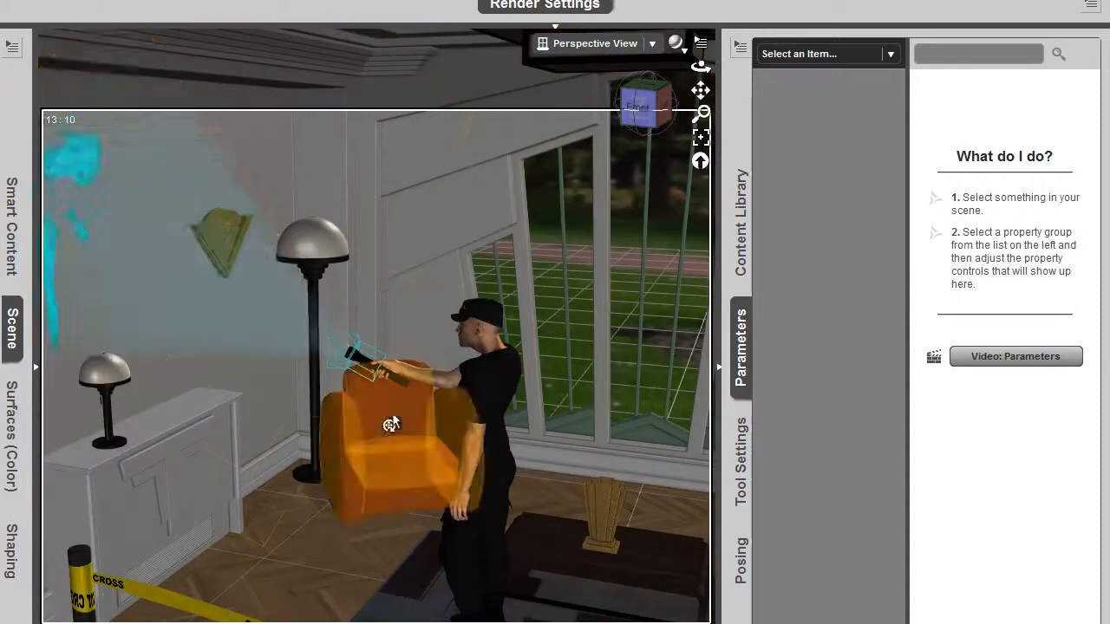
scroll(392, 419, down, 2)
mouse_move(701, 66)
mouse_down()
mouse_move(661, 52)
mouse_move(694, 65)
mouse_move(683, 62)
mouse_up()
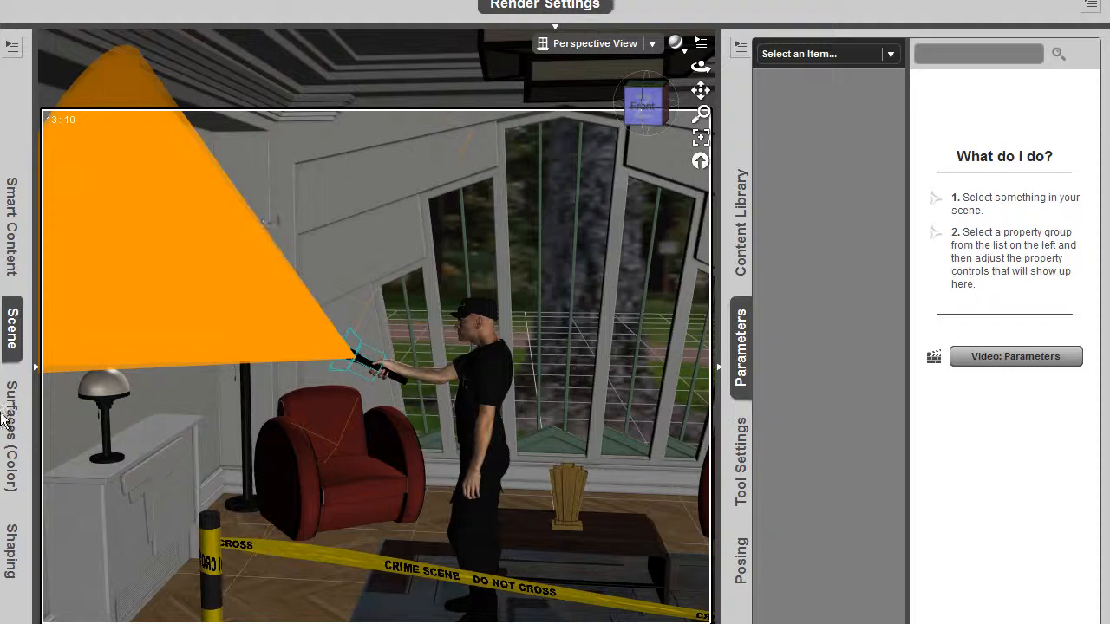
click(12, 327)
click(61, 163)
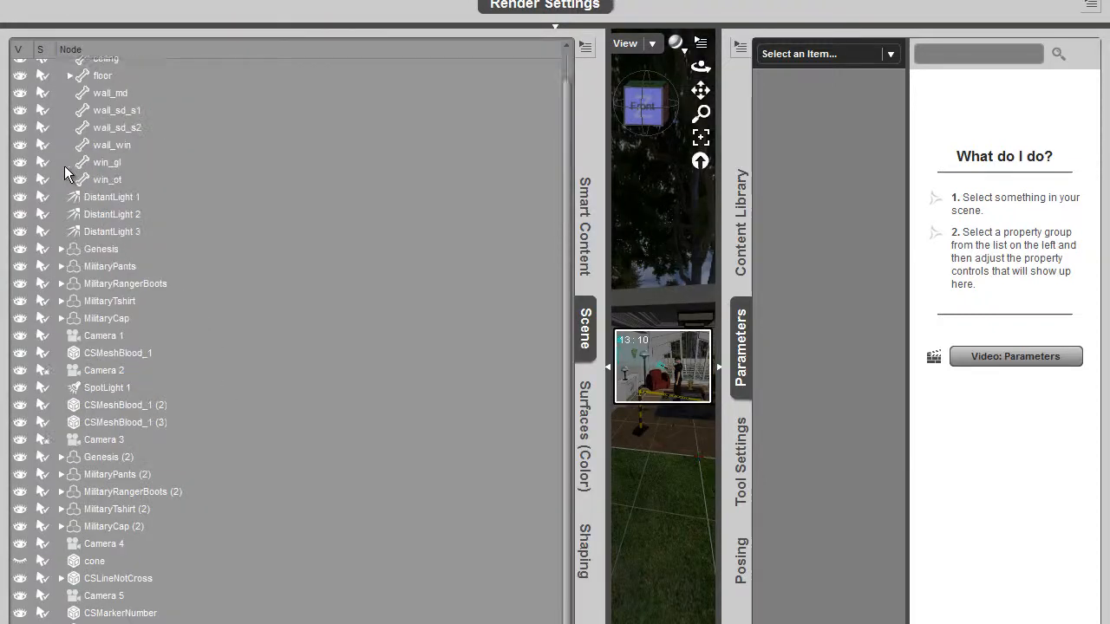
click(63, 70)
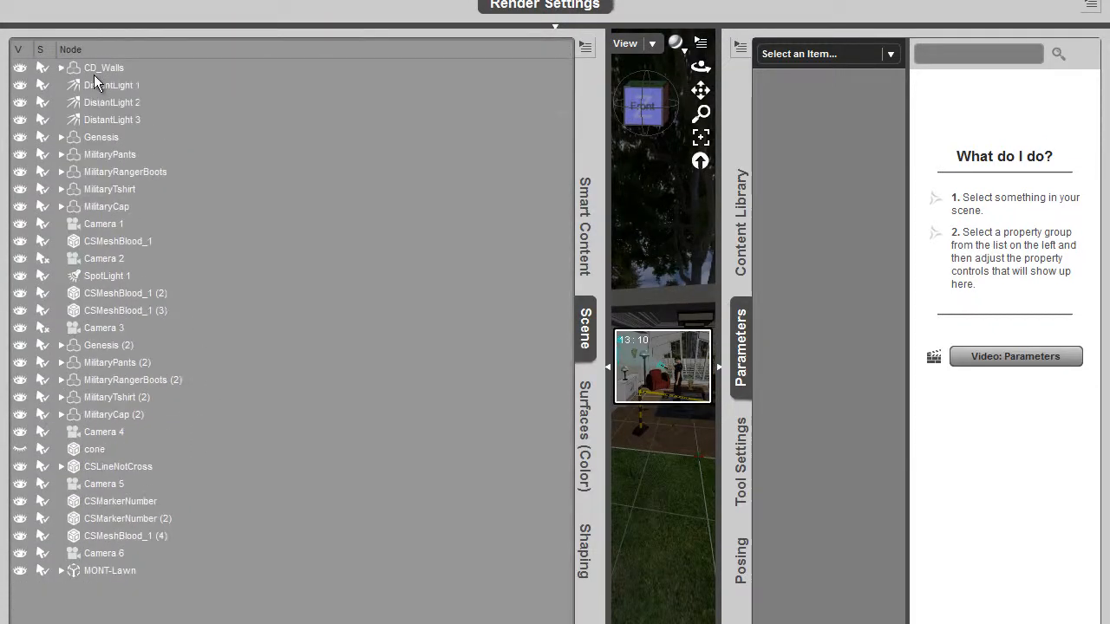
click(109, 85)
click(126, 103)
click(127, 117)
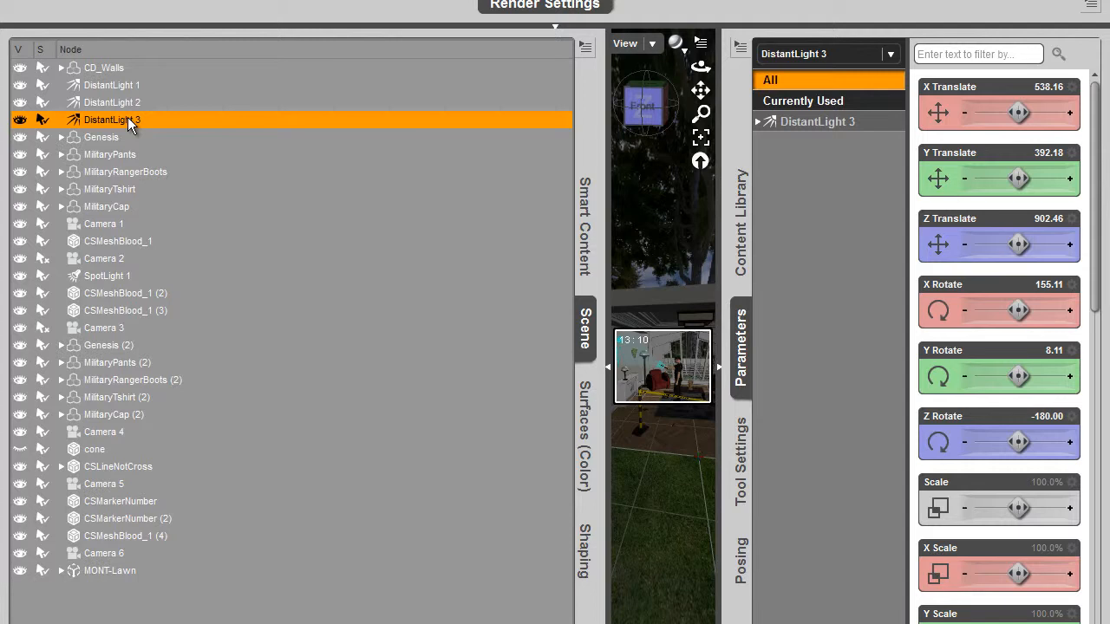
click(108, 277)
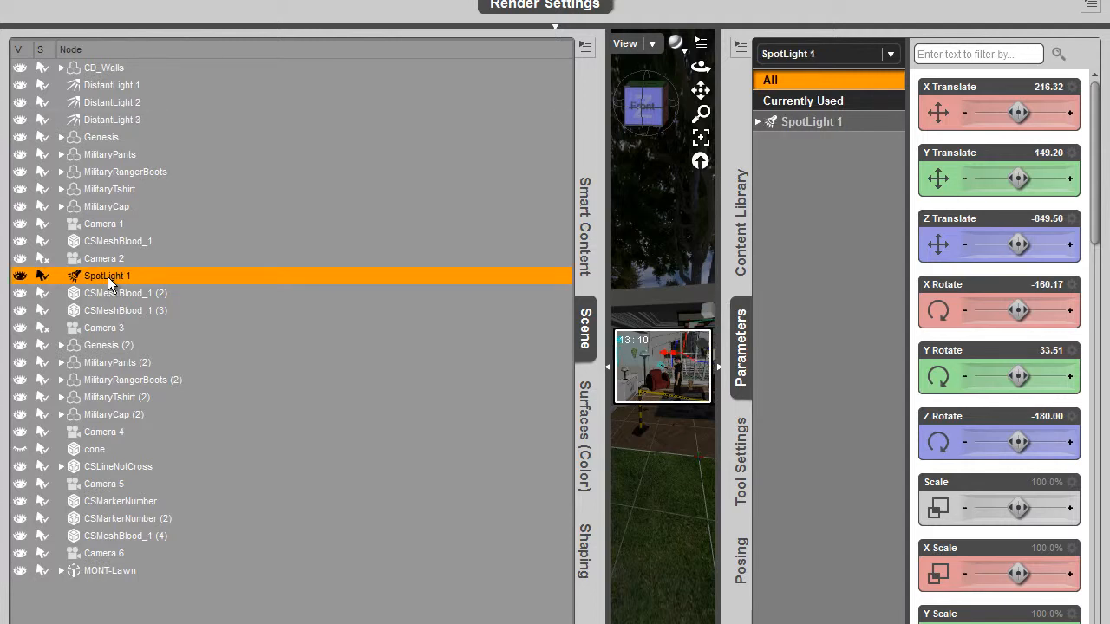
click(609, 371)
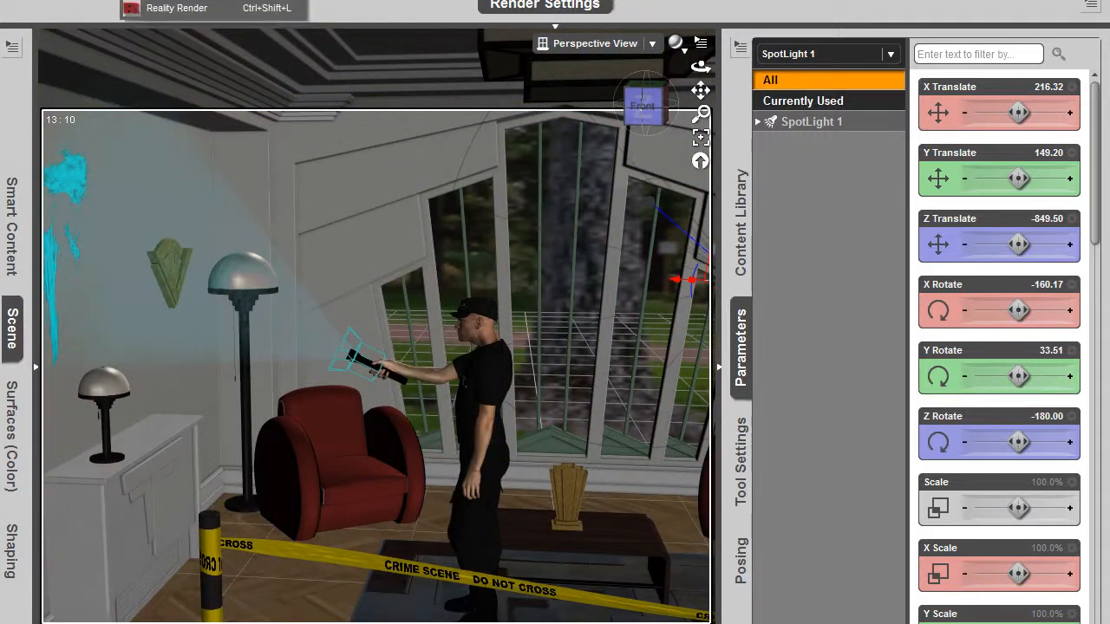
Set the advanced render settings to 10 shadow samples and 3 pixel samples in both X and Y
key(ctrl+shift+r)
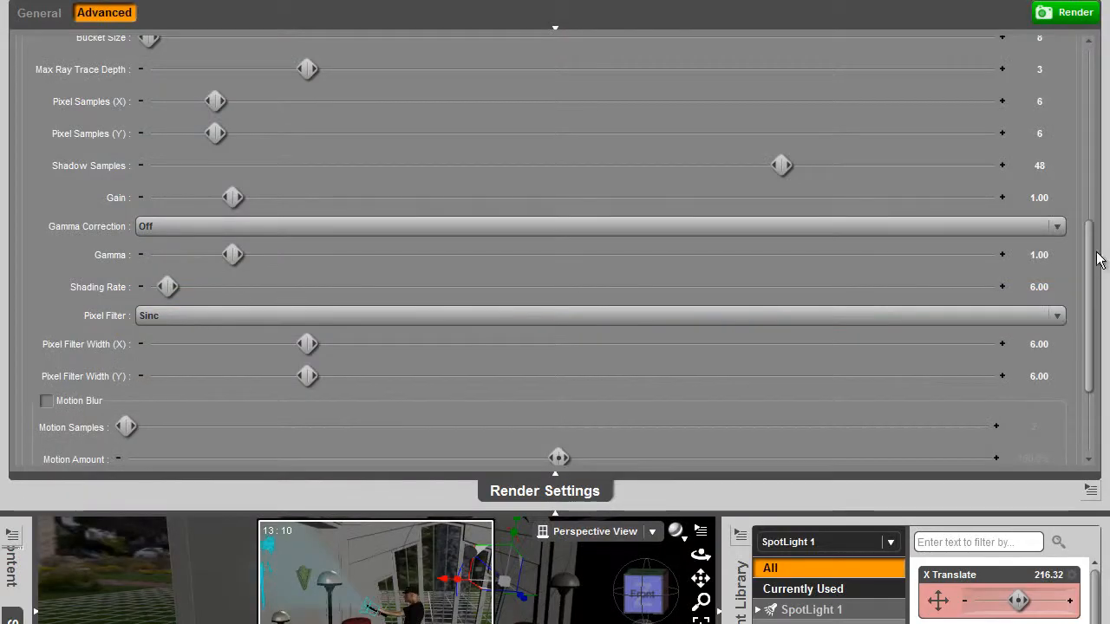
click(1039, 166)
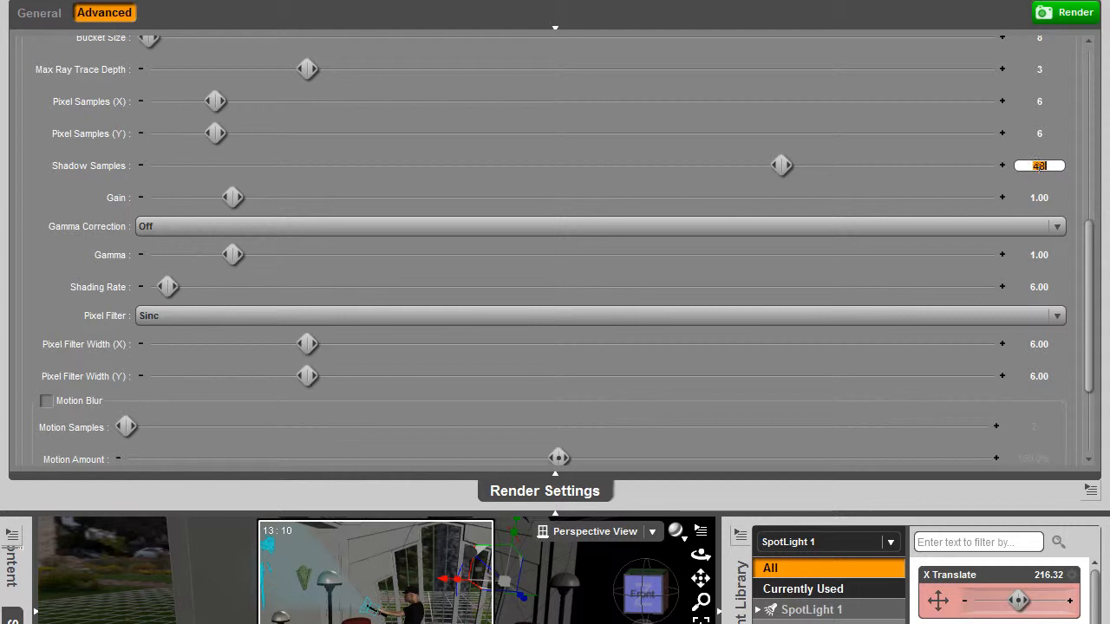
text(10)
click(1043, 134)
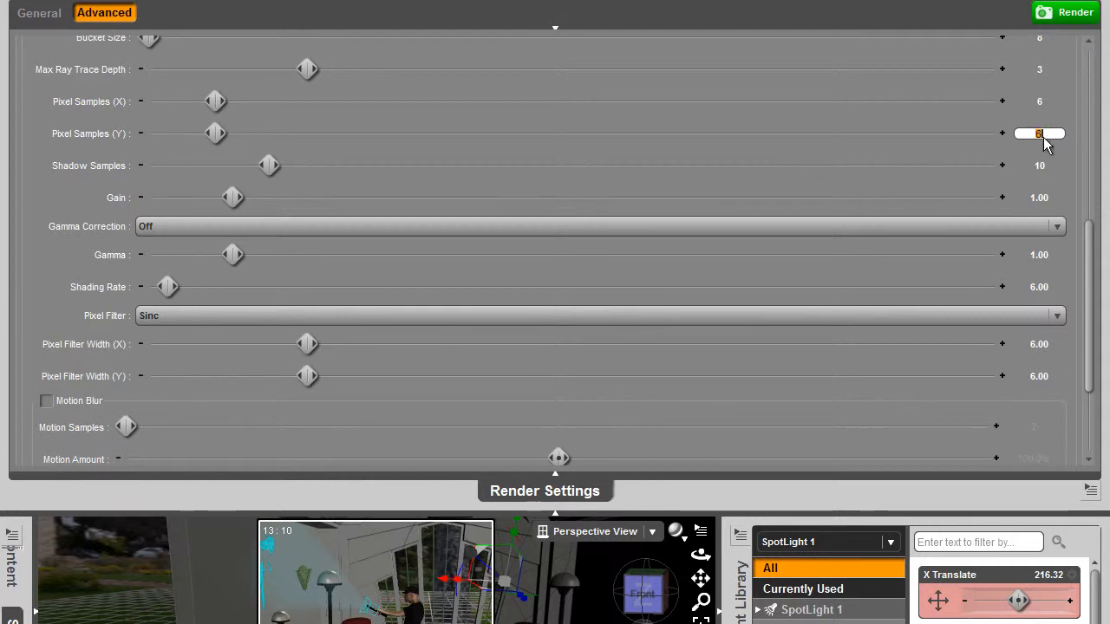
text(3)
click(1040, 101)
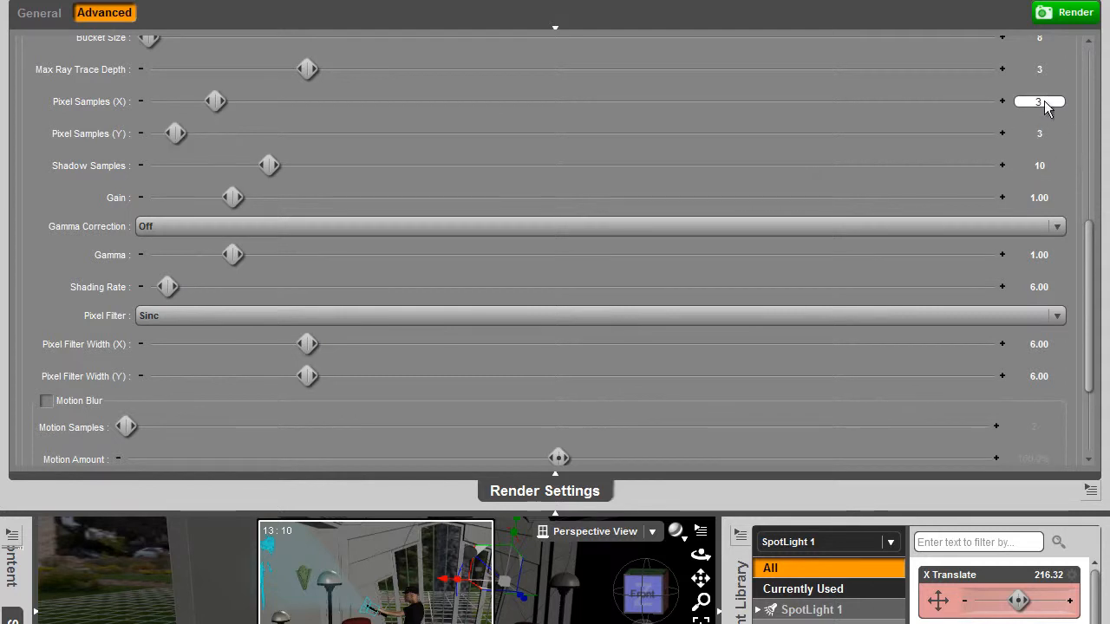
key(Return)
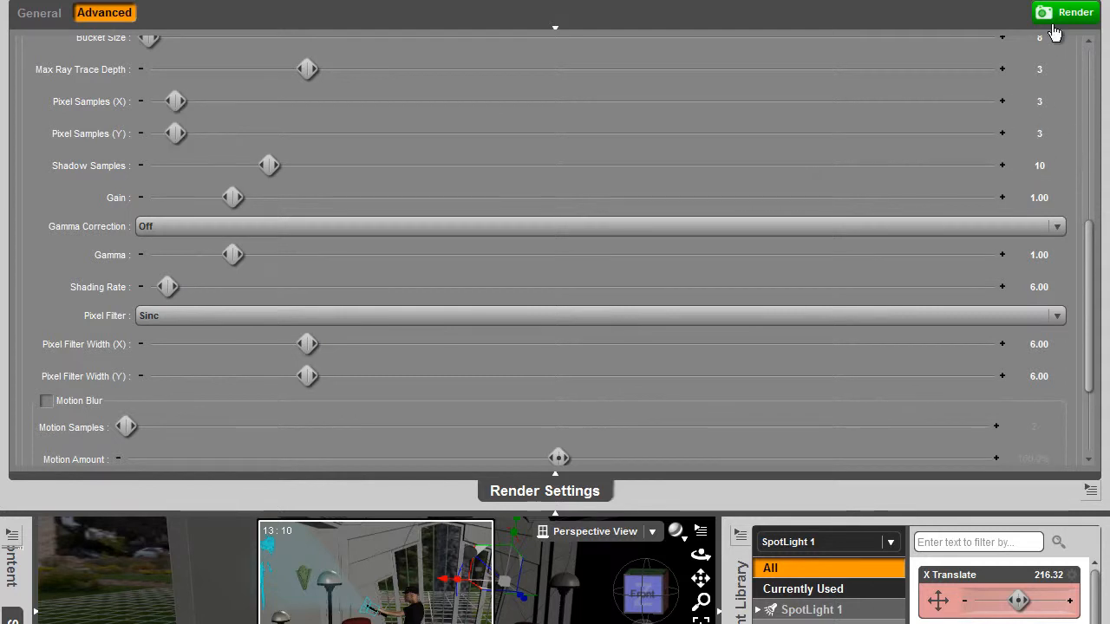
click(556, 512)
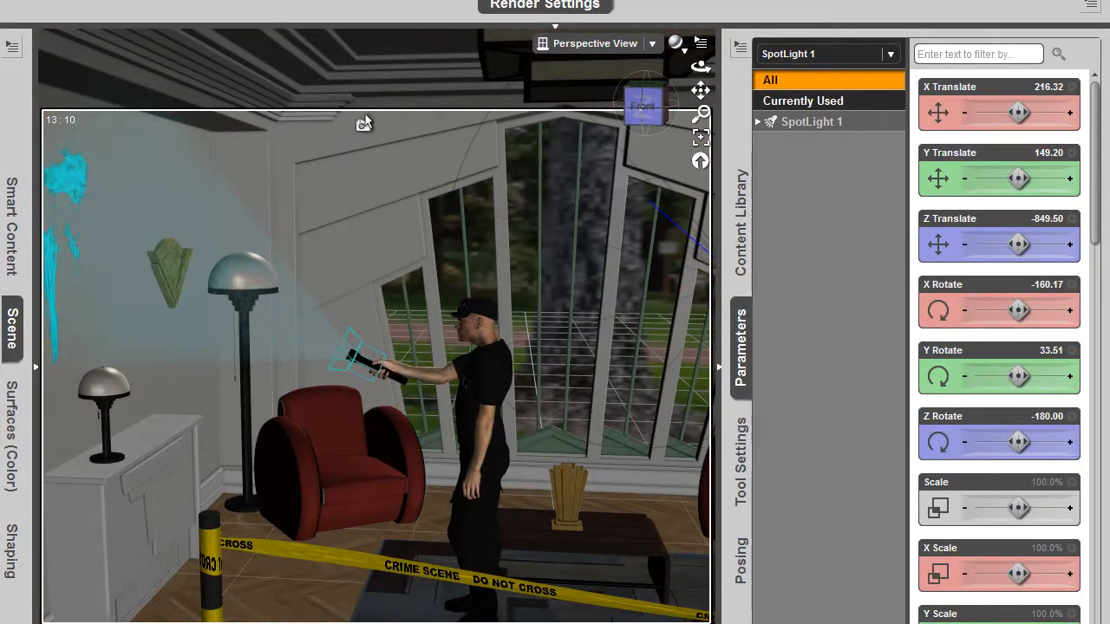
Spot-render the wall area lit by the flashlight beam, cancel the render and turn the view towards the stained wall
drag(364, 124, 43, 545)
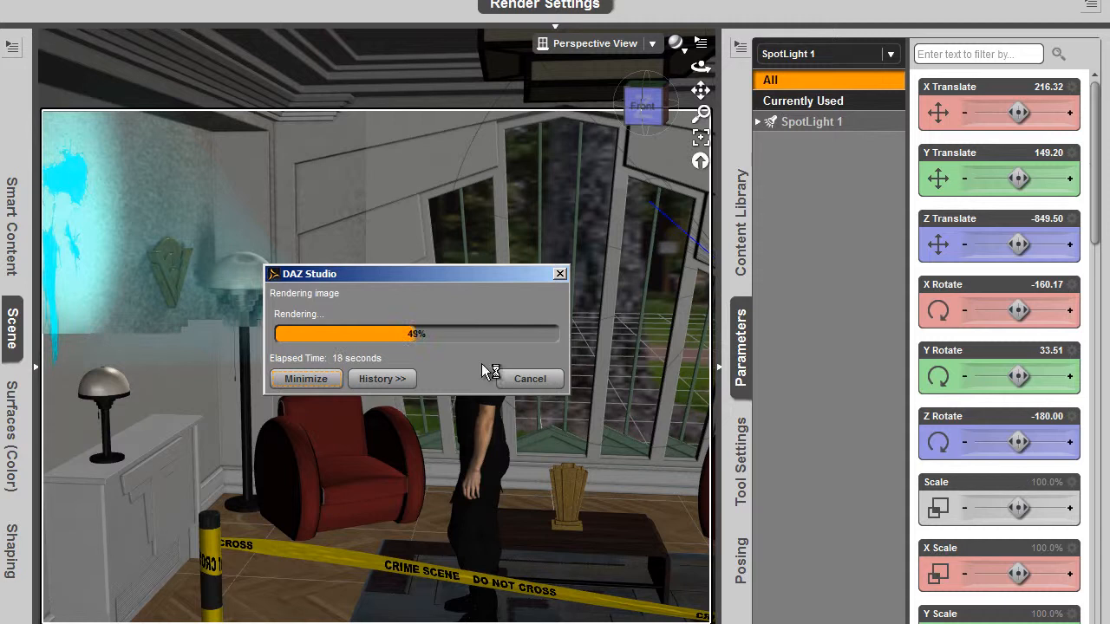
click(524, 382)
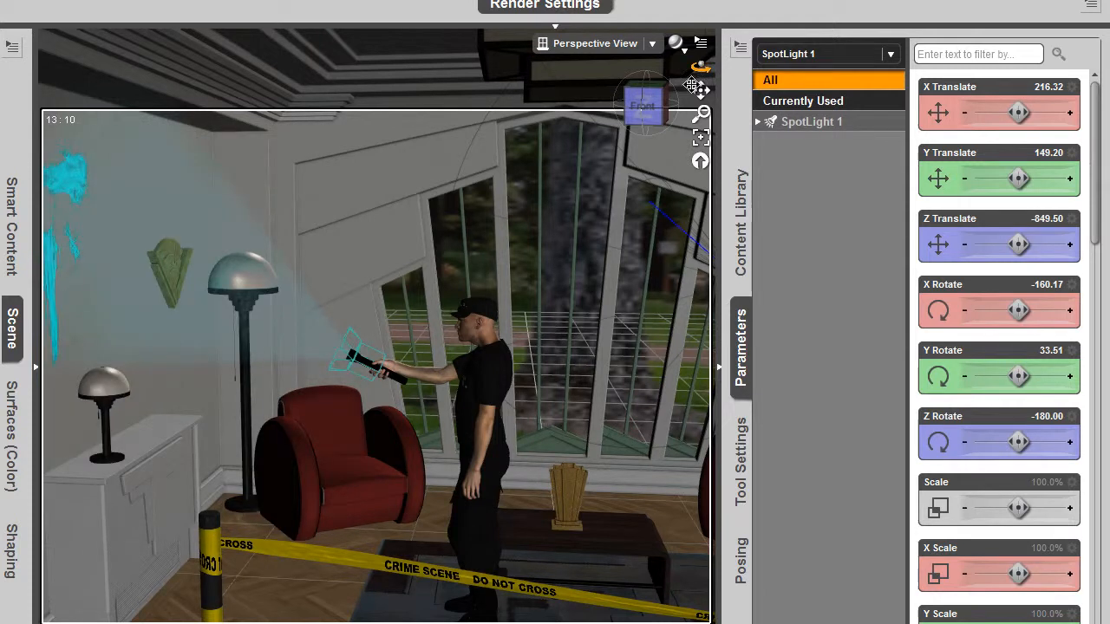
mouse_move(701, 67)
mouse_down()
mouse_move(652, 67)
mouse_move(696, 67)
mouse_up()
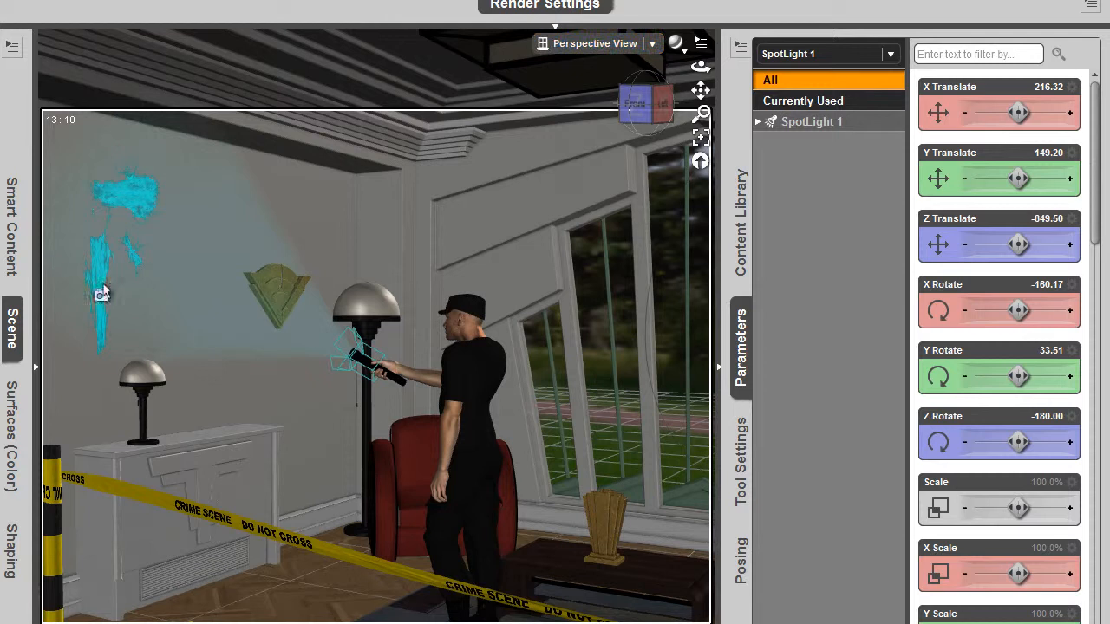
Select all 18 surfaces of the FakeConeLight and set their opacity strength to 0.75%
click(207, 278)
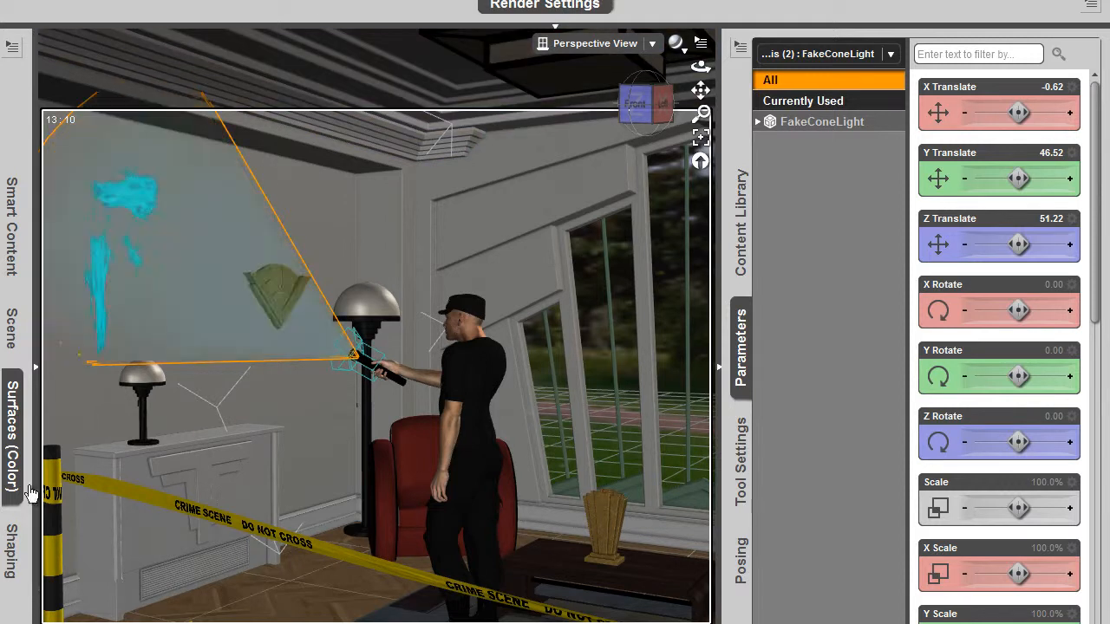
click(10, 468)
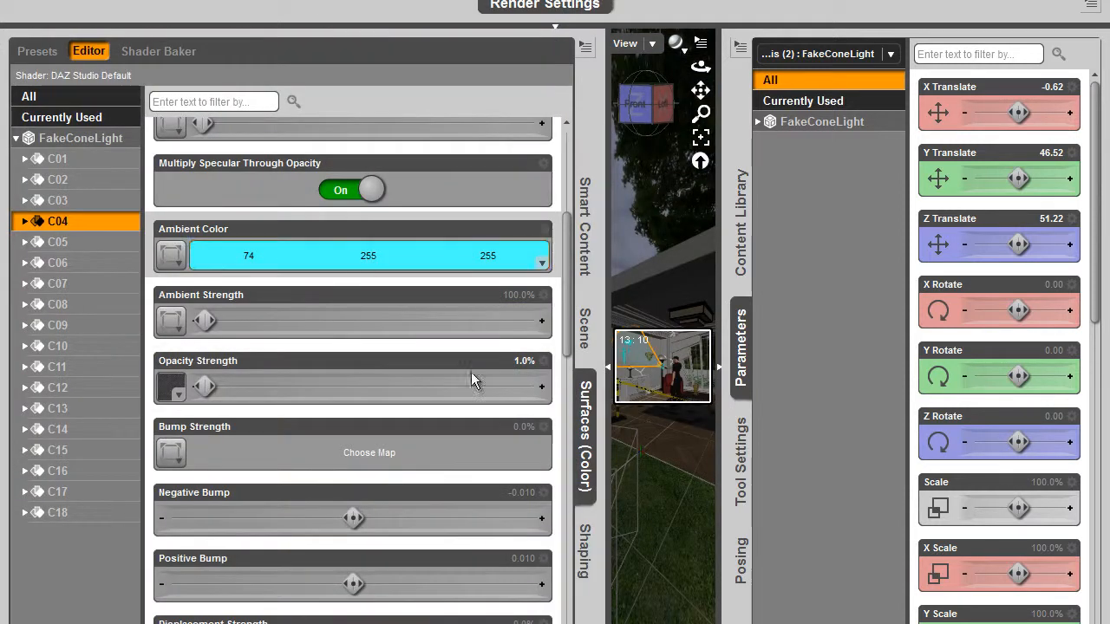
click(90, 145)
click(518, 361)
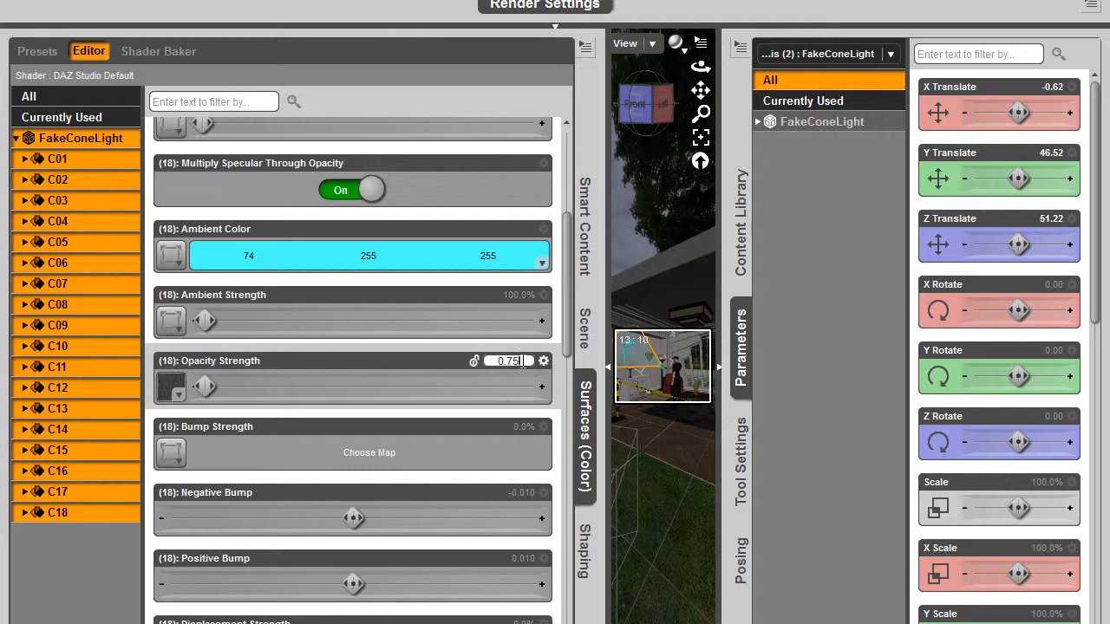
click(607, 368)
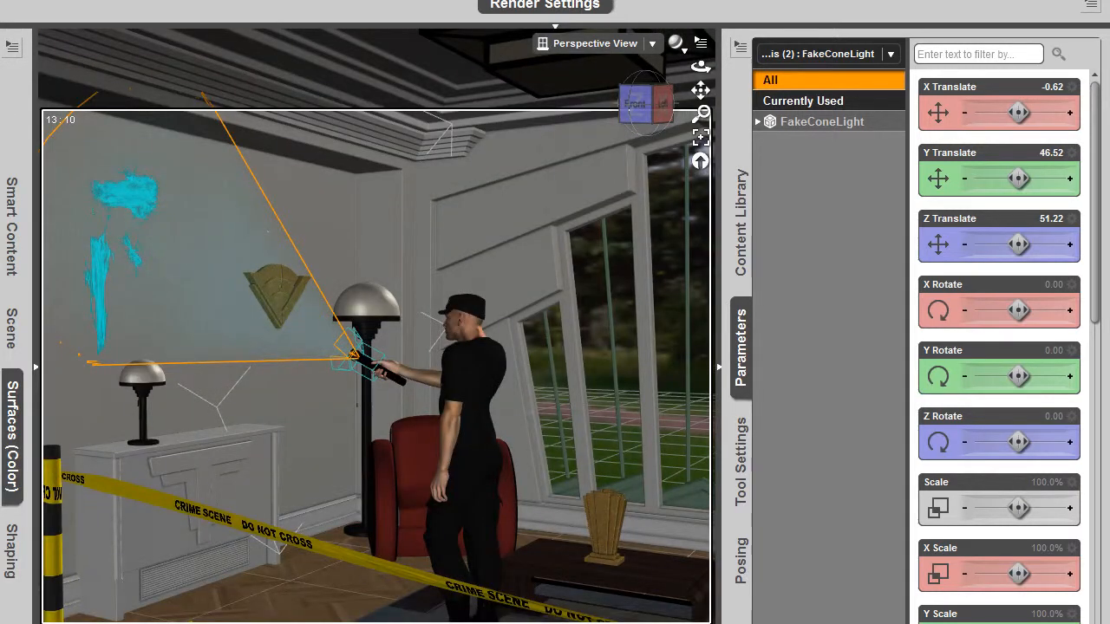
Test-render the scene, inspect the flashlight beam against the stained wall and close the render without saving it
key(ctrl+r)
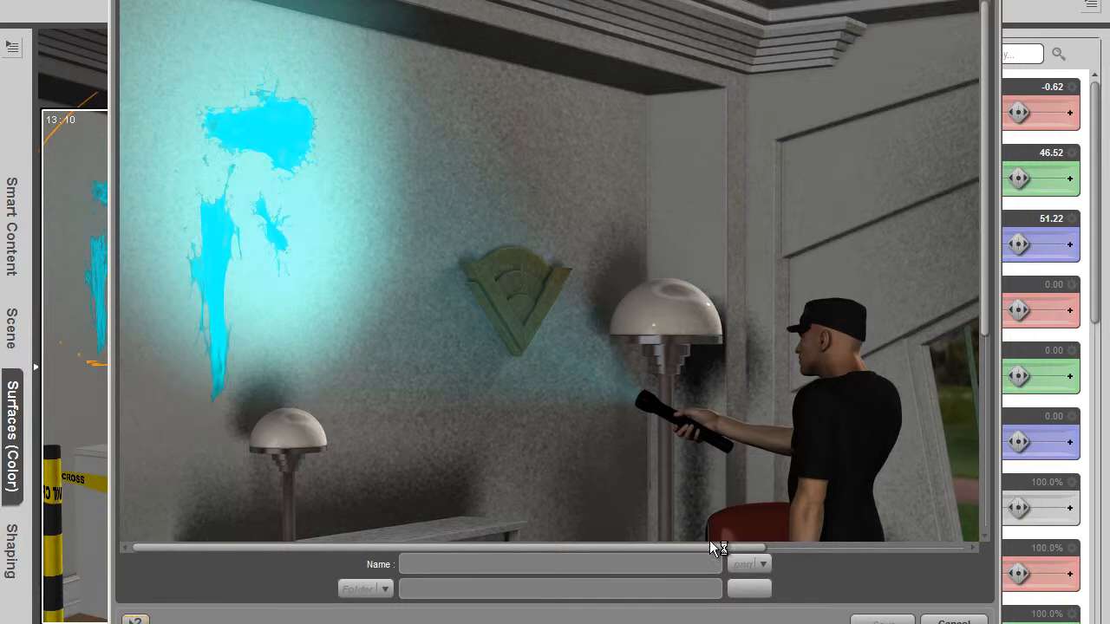
drag(719, 548, 754, 546)
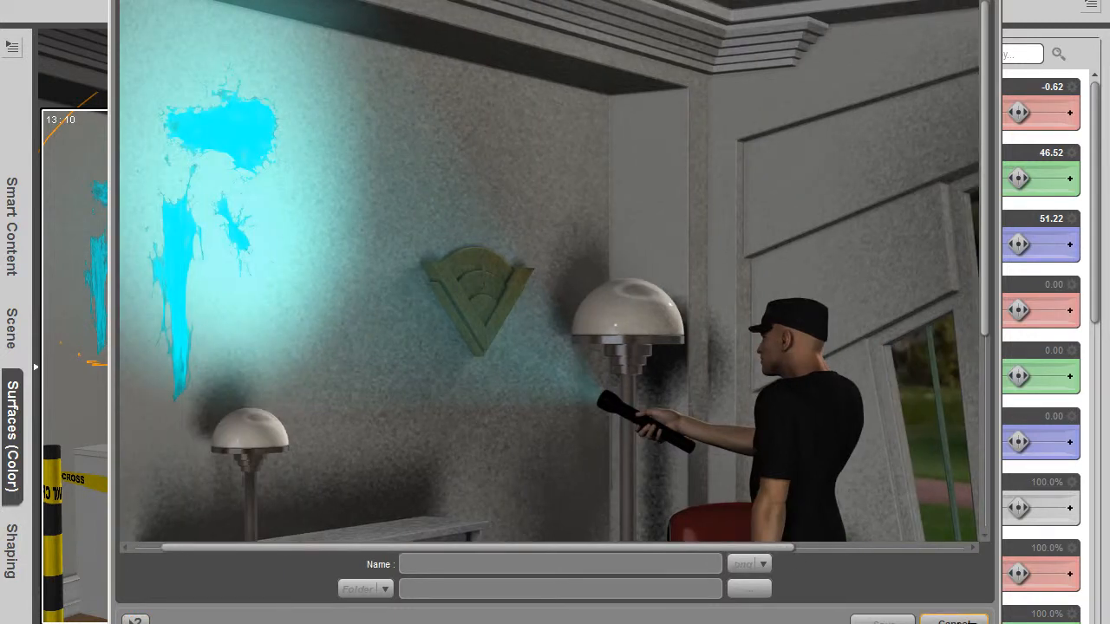
click(953, 621)
click(526, 329)
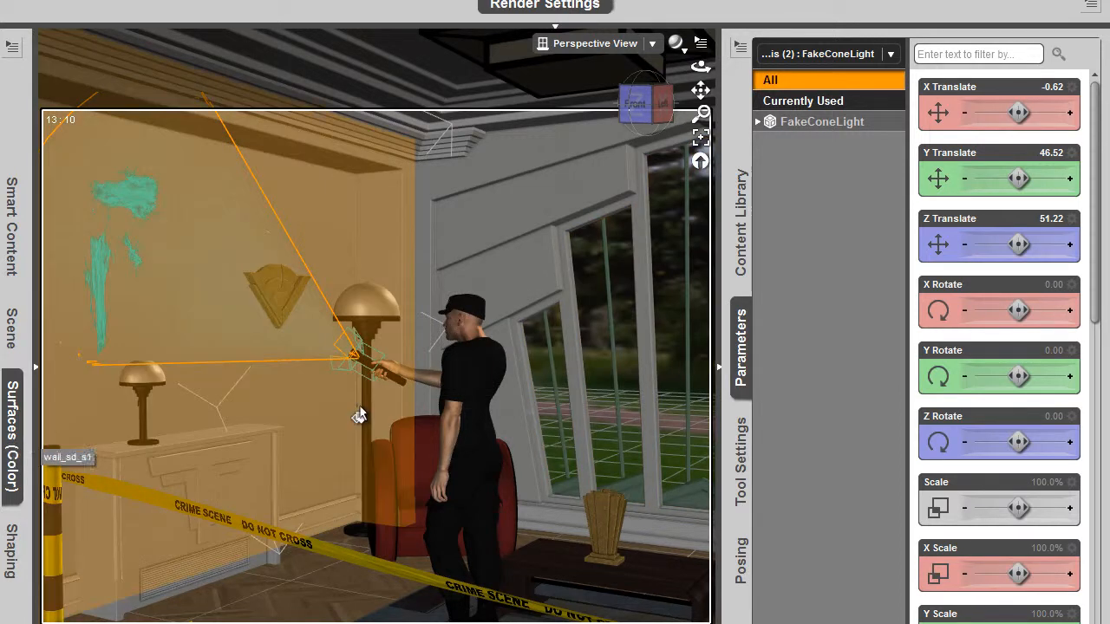
Set the shading rate in the advanced render settings to 0.5
click(630, 45)
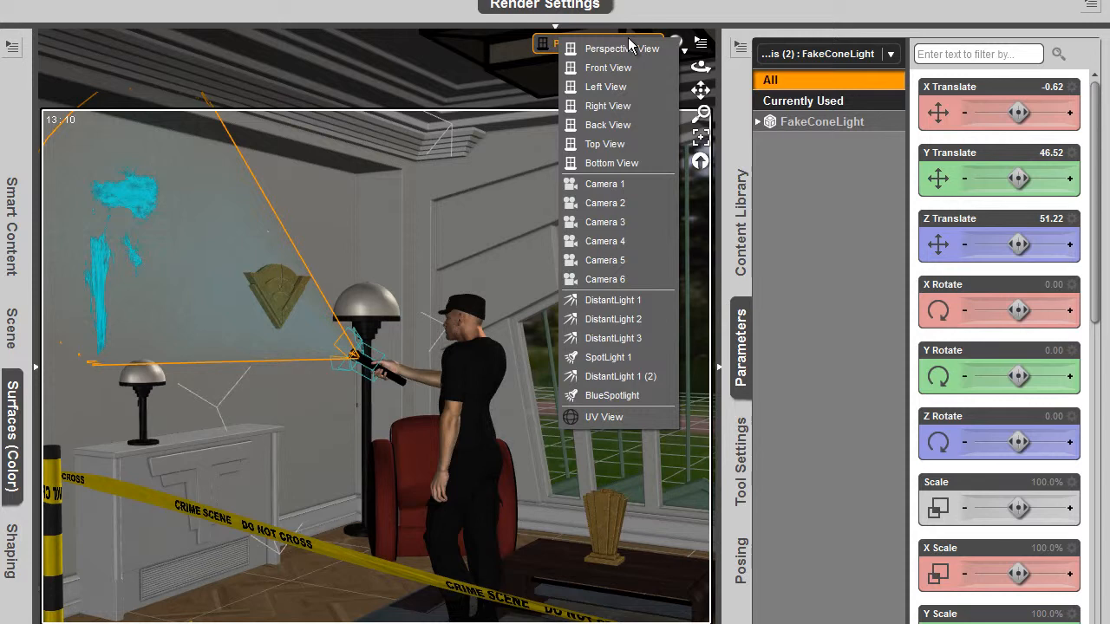
click(637, 26)
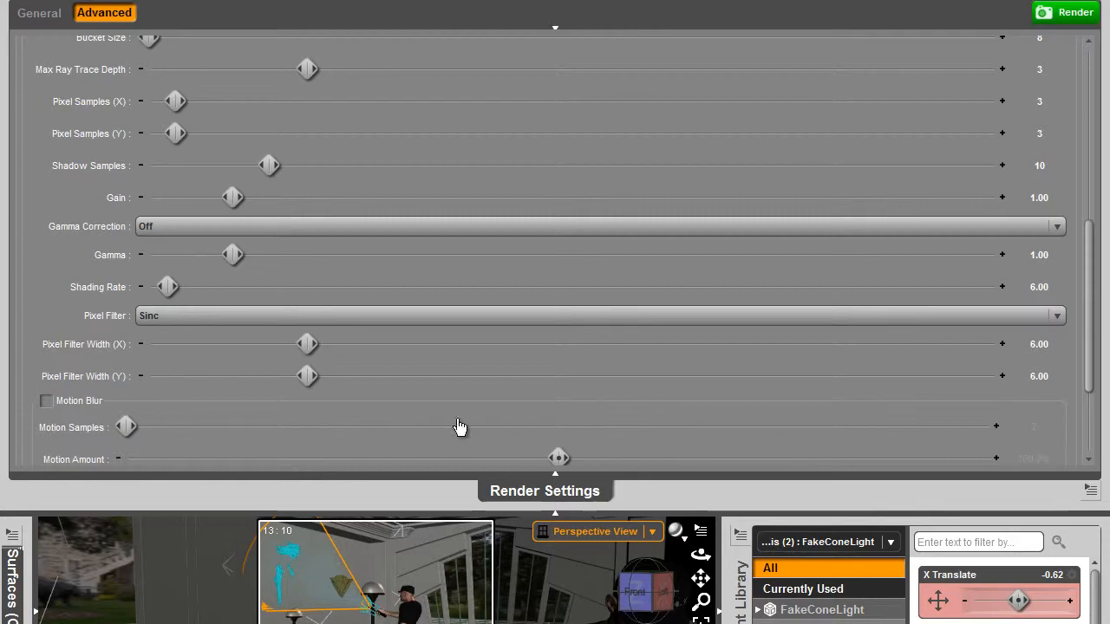
click(1040, 287)
text(1)
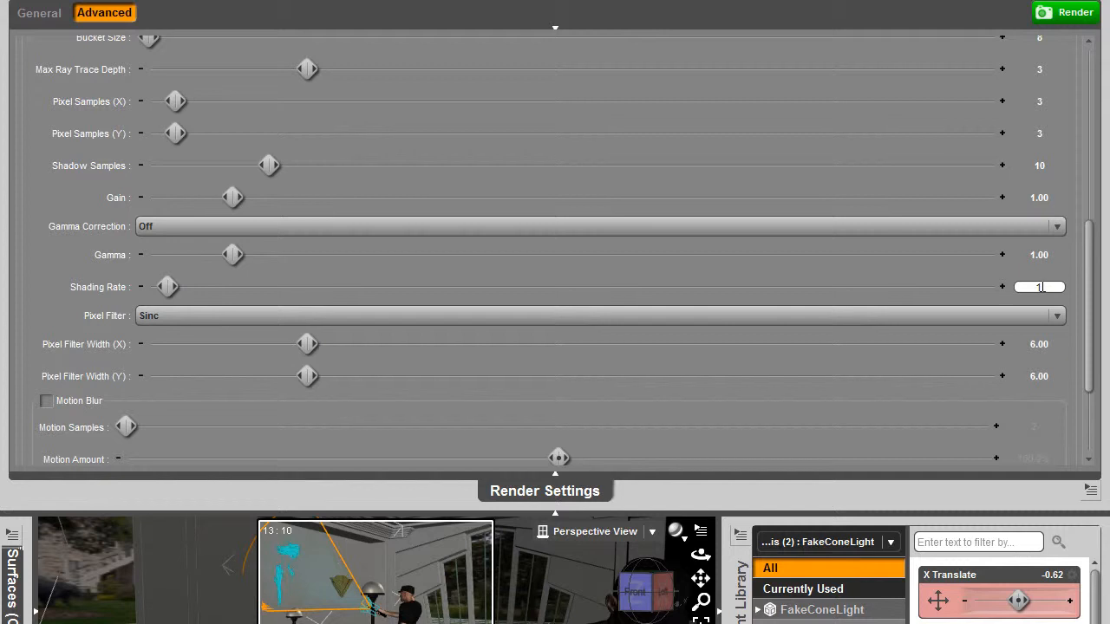
key(BackSpace)
text(0.5)
key(Return)
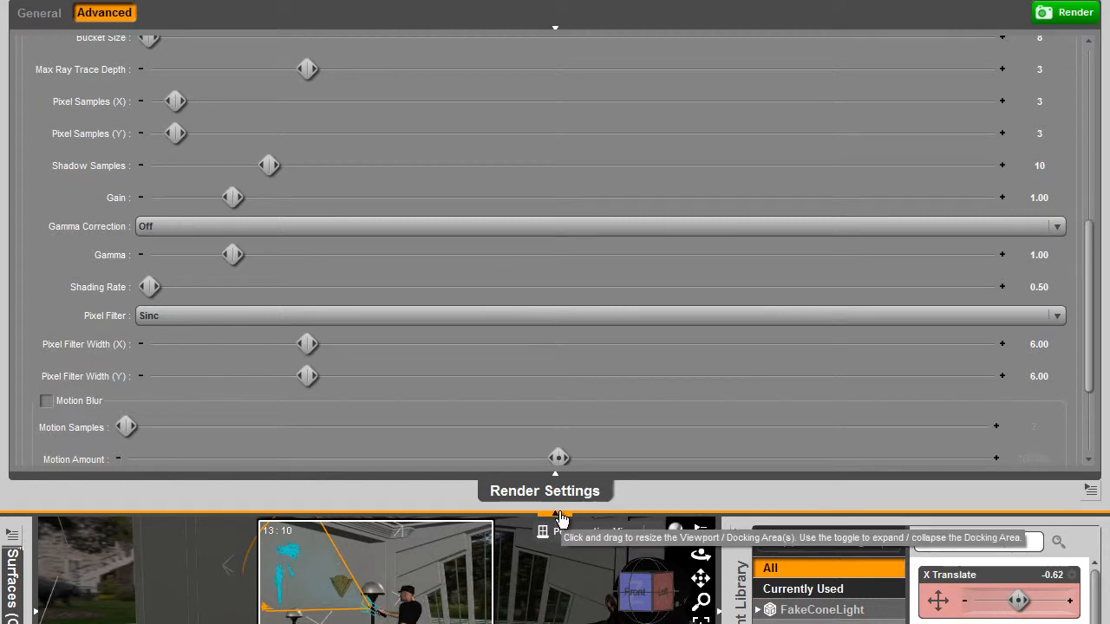
Render the scene at the finer shading rate, examine the beam, wall and figure, and close the image unsaved
click(558, 516)
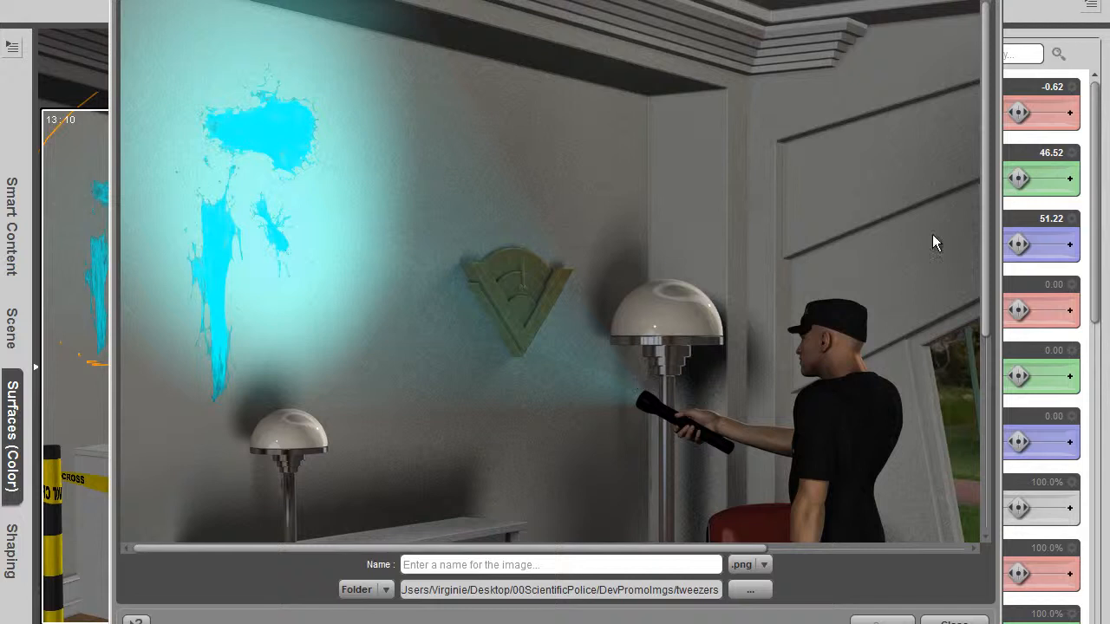
drag(985, 250, 431, 119)
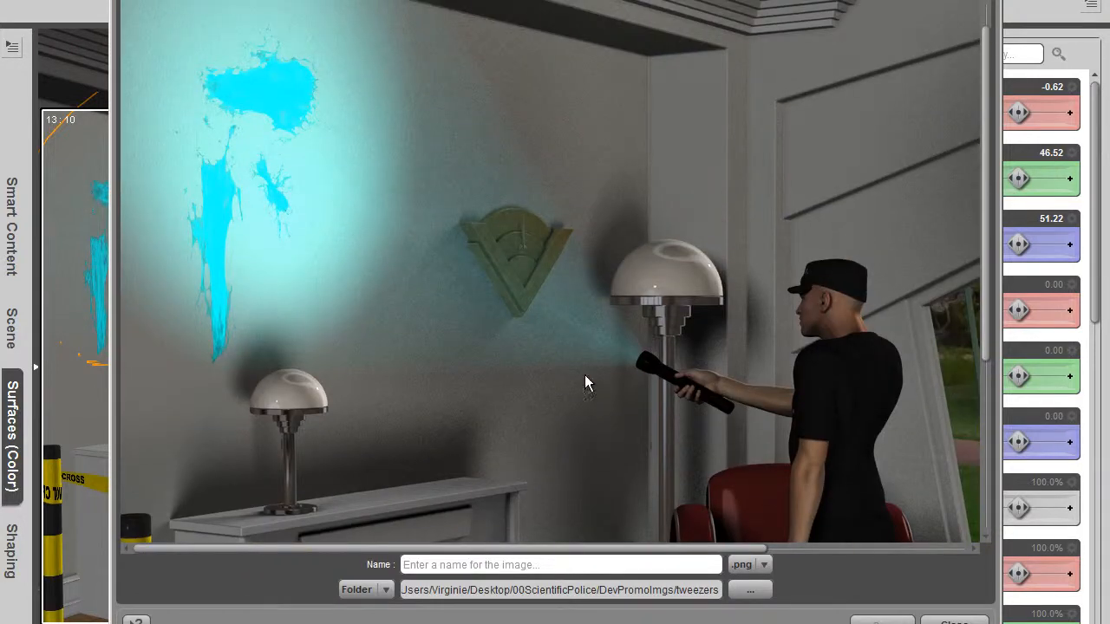
drag(985, 252, 965, 287)
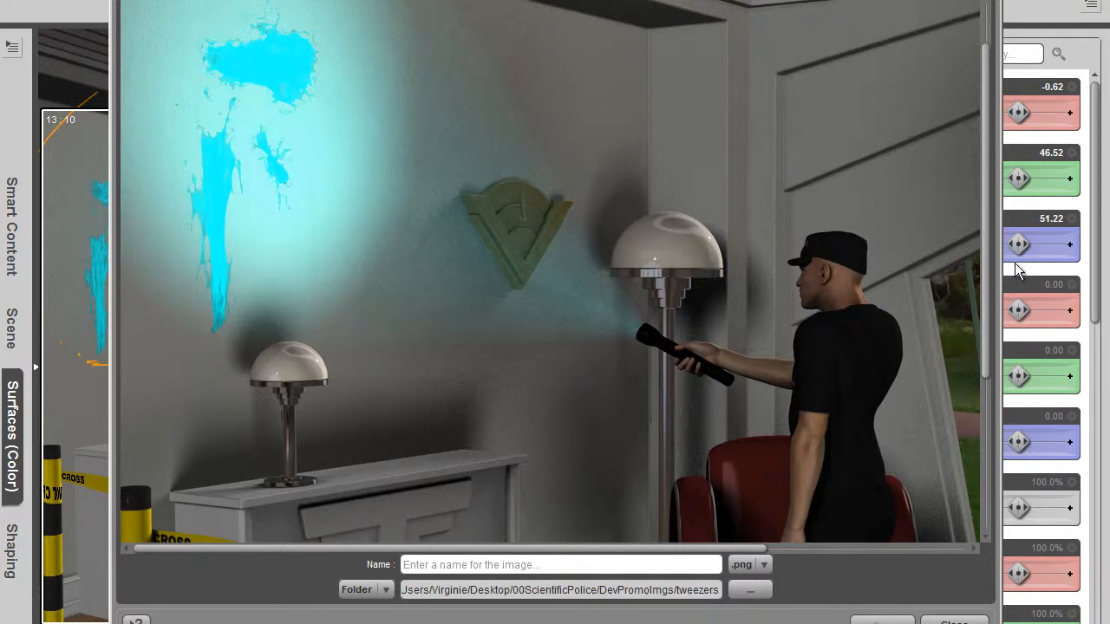
scroll(980, 215, up, 2)
scroll(981, 215, up, 1)
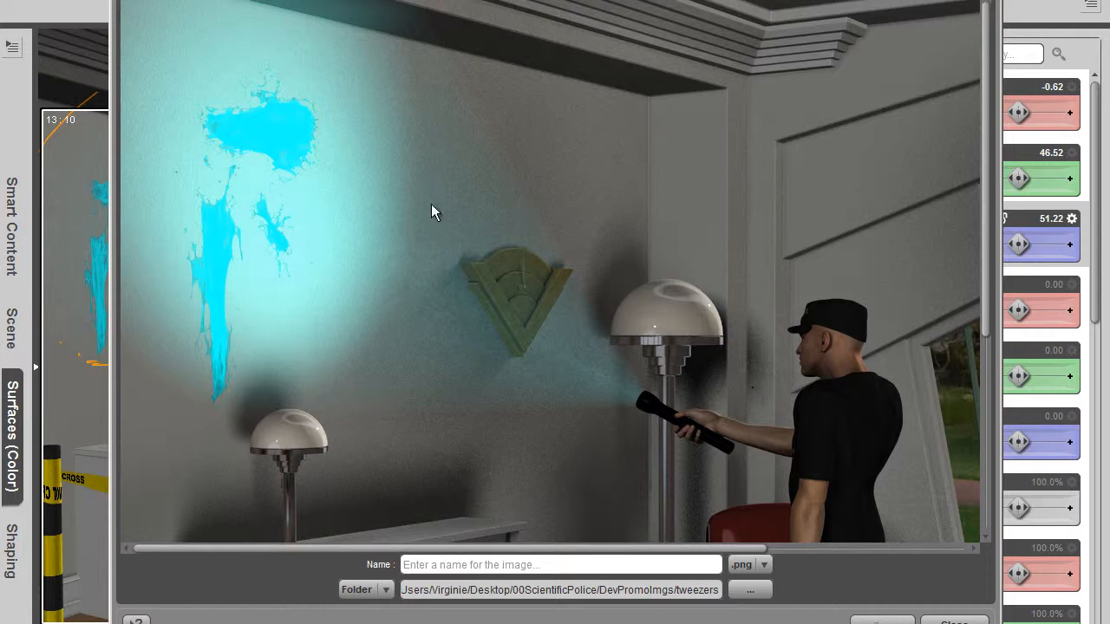
click(937, 621)
Compare which parts of the beam the FakeConeLight's C01 and C18 surfaces cover, using an enlarged viewport
click(11, 431)
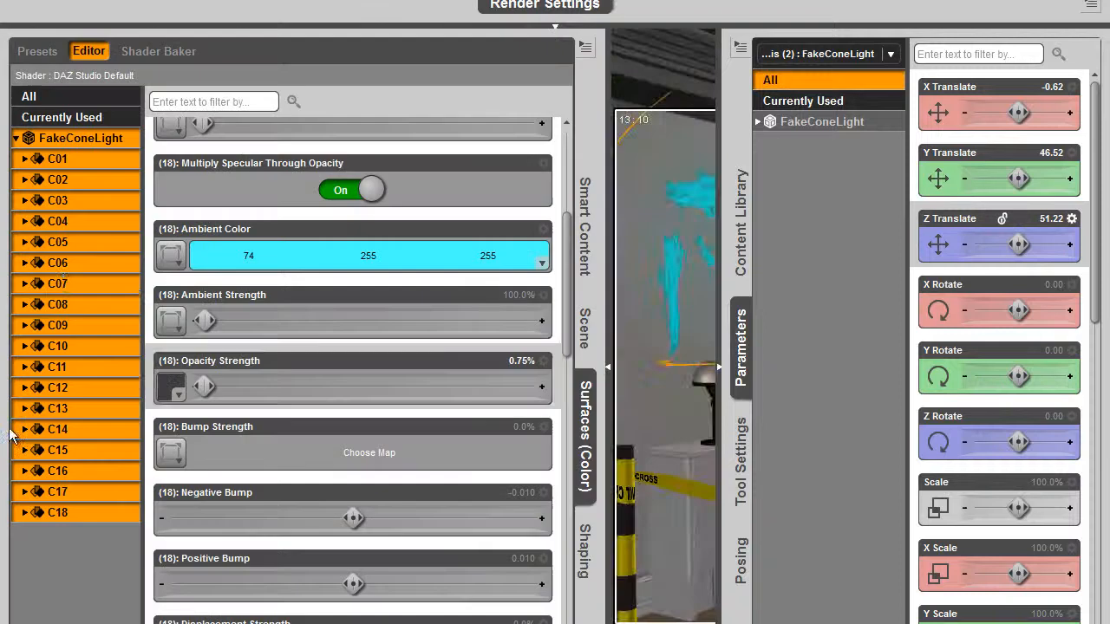
click(61, 159)
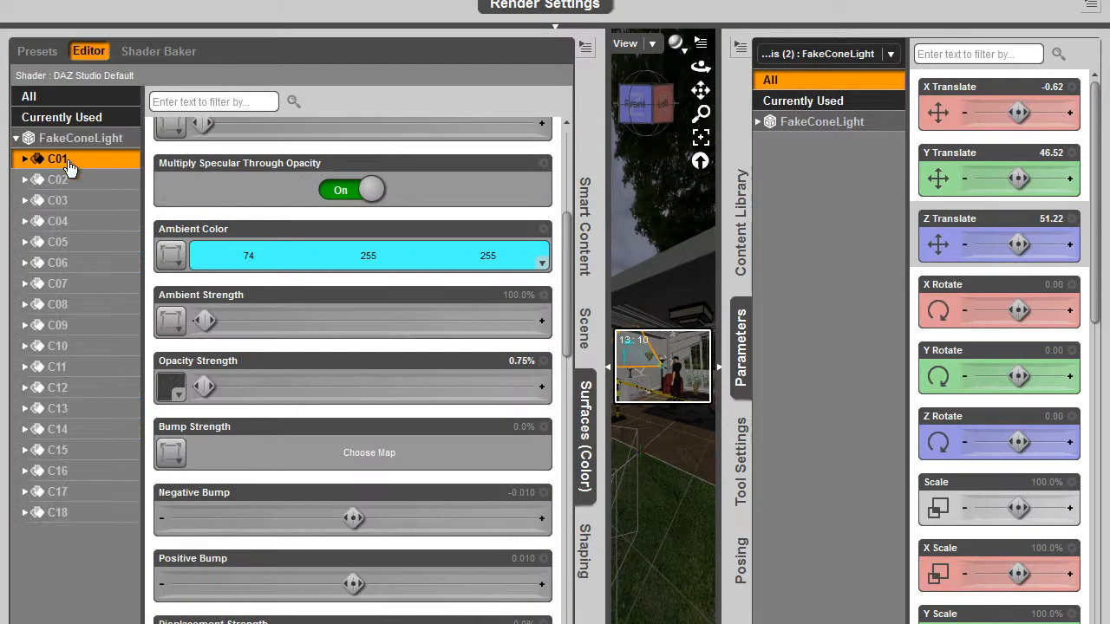
click(79, 516)
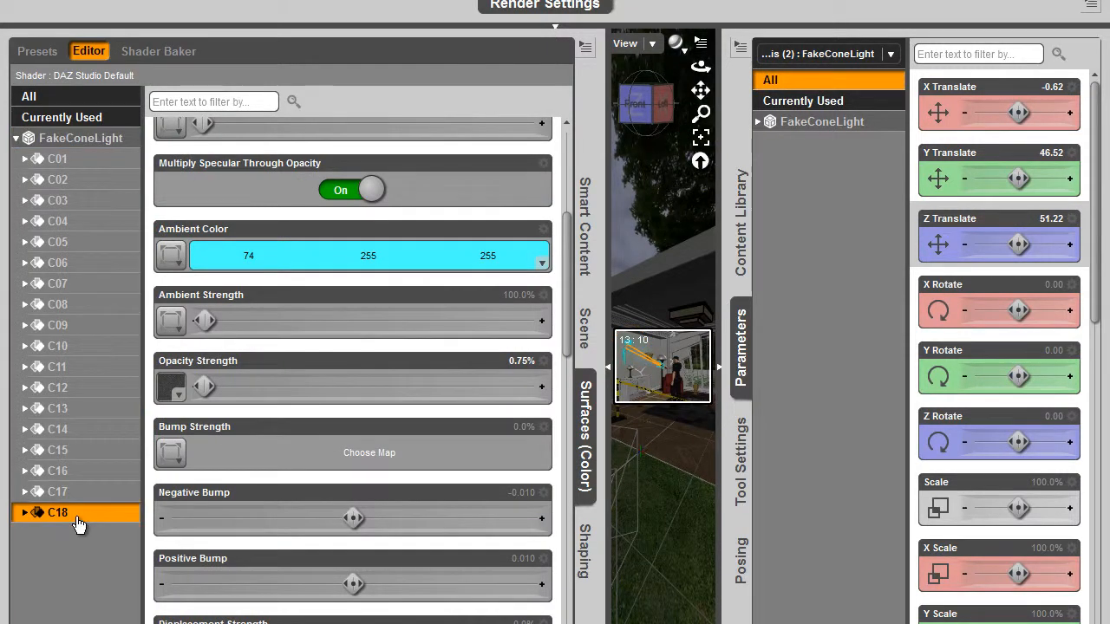
click(84, 163)
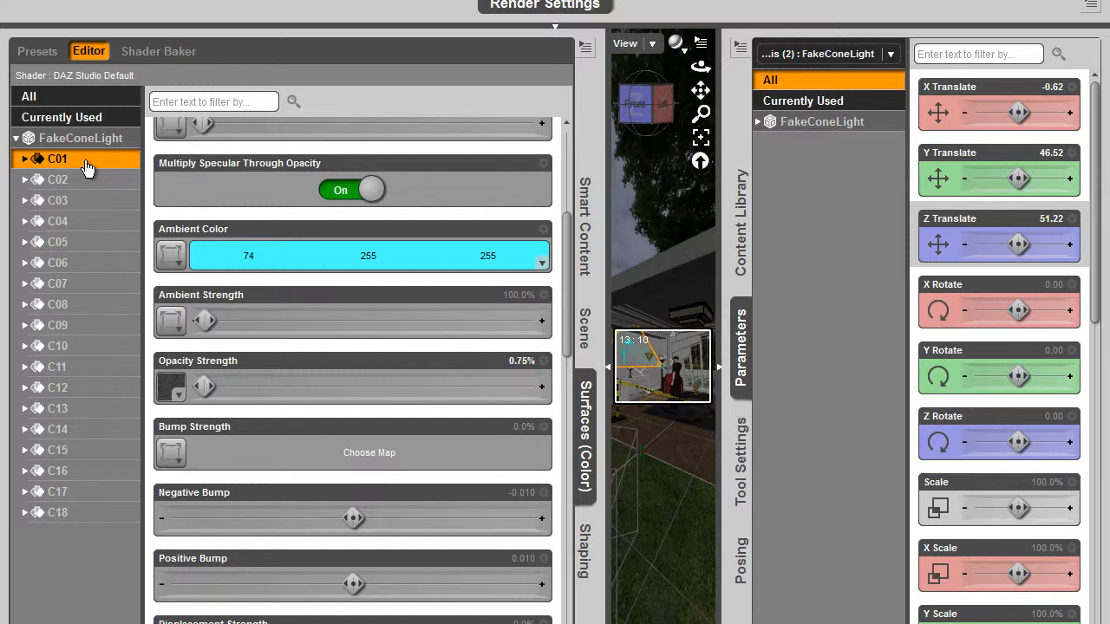
click(718, 373)
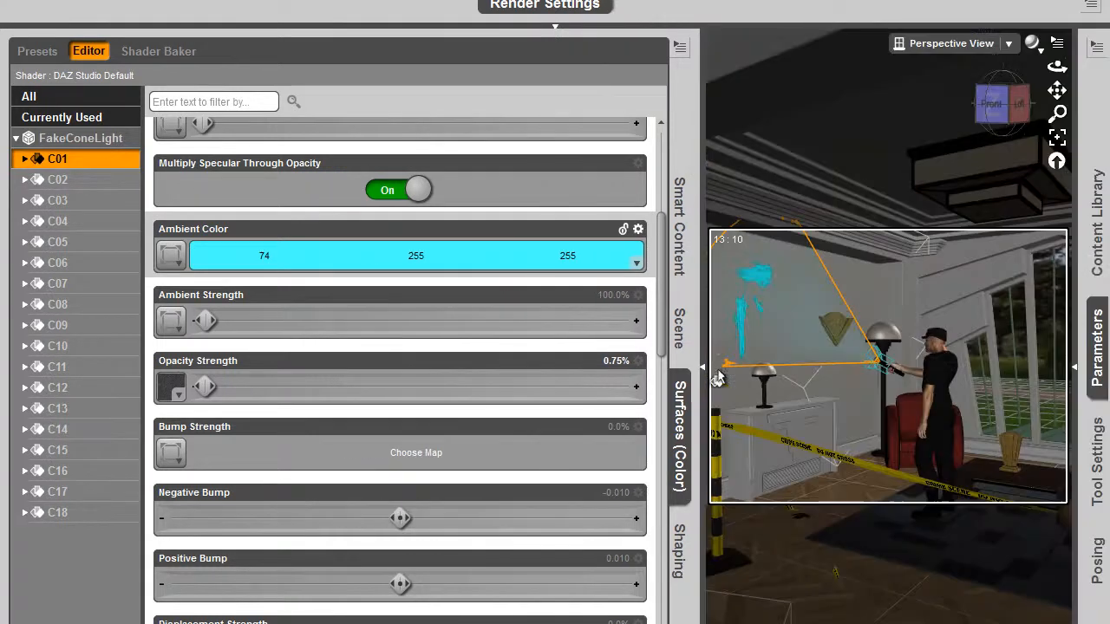
click(81, 518)
Set the opacity strength of the FakeConeLight's C01 surface to 0.3% and of C02 to 0.45%
click(107, 164)
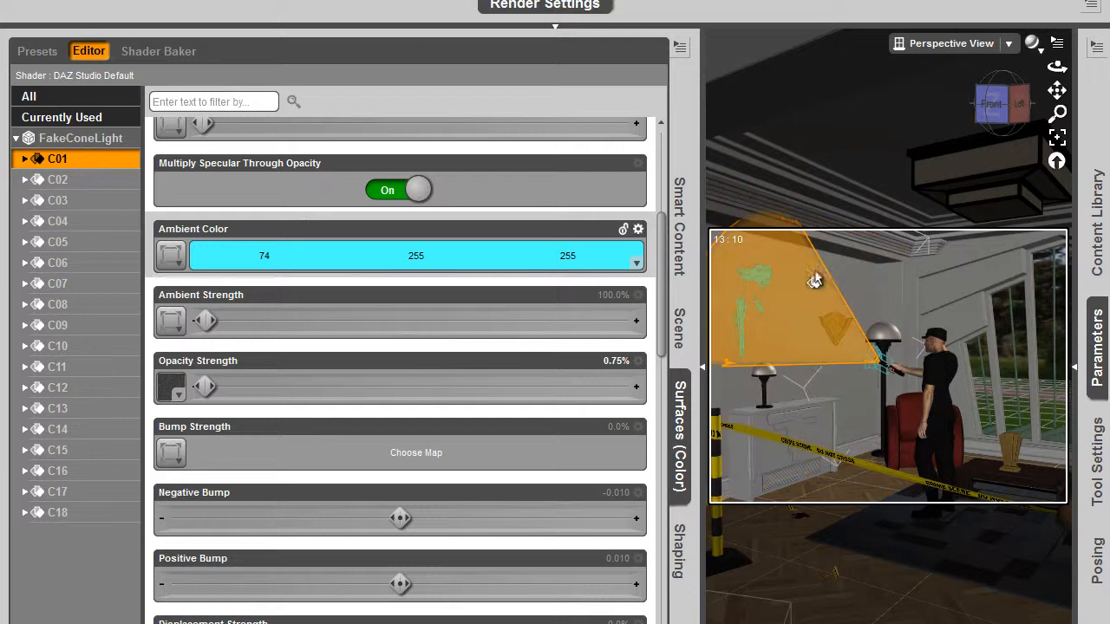
click(617, 361)
text(0.3)
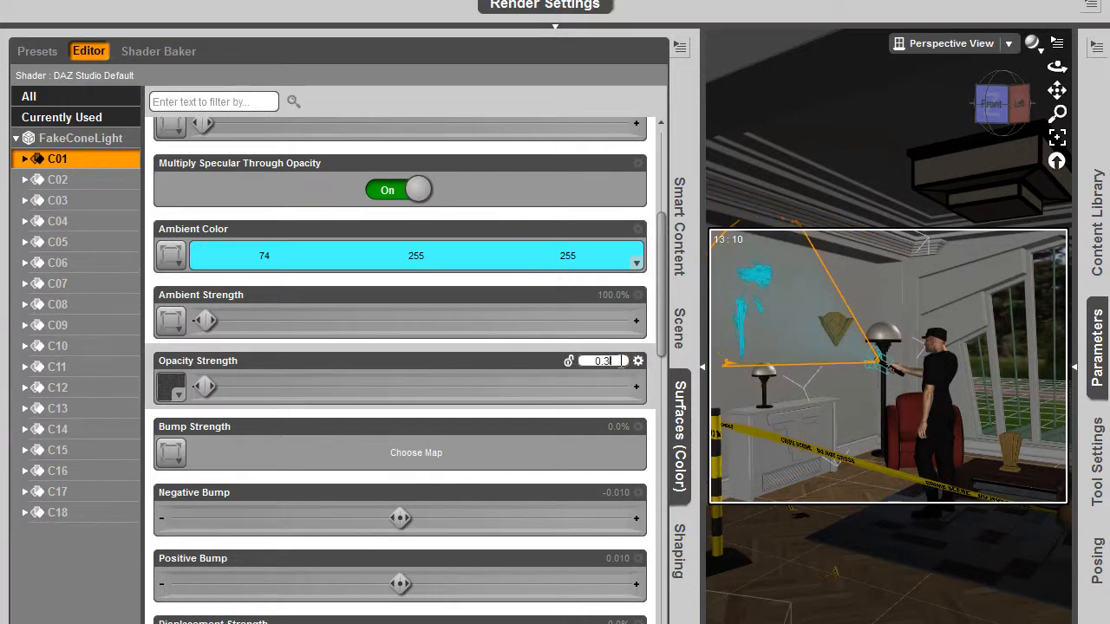
key(Return)
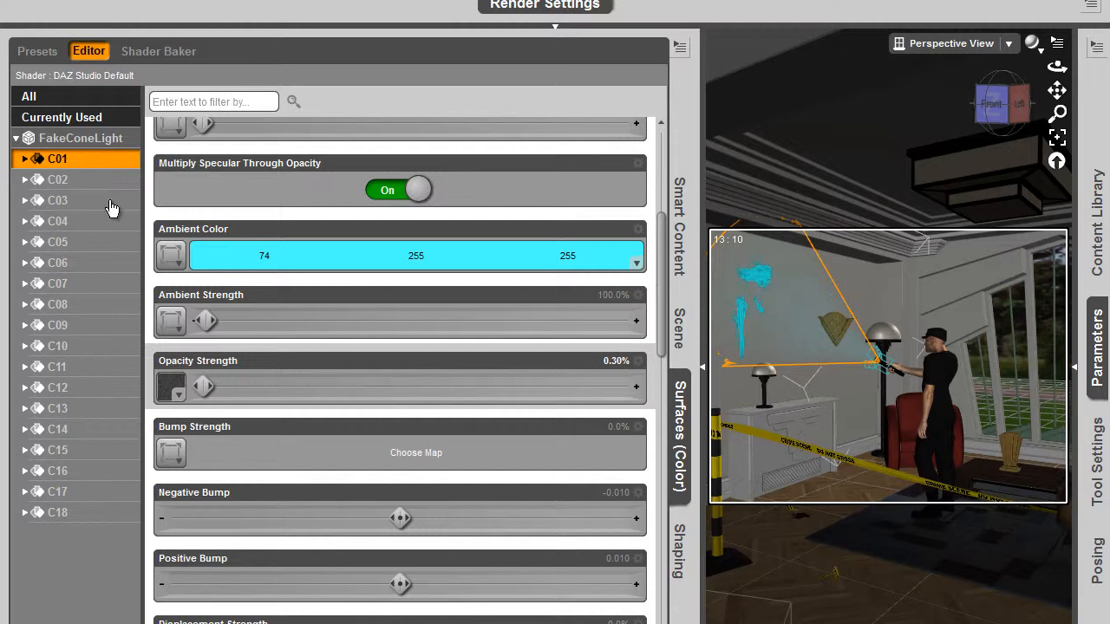
click(100, 187)
click(617, 361)
text(0.)
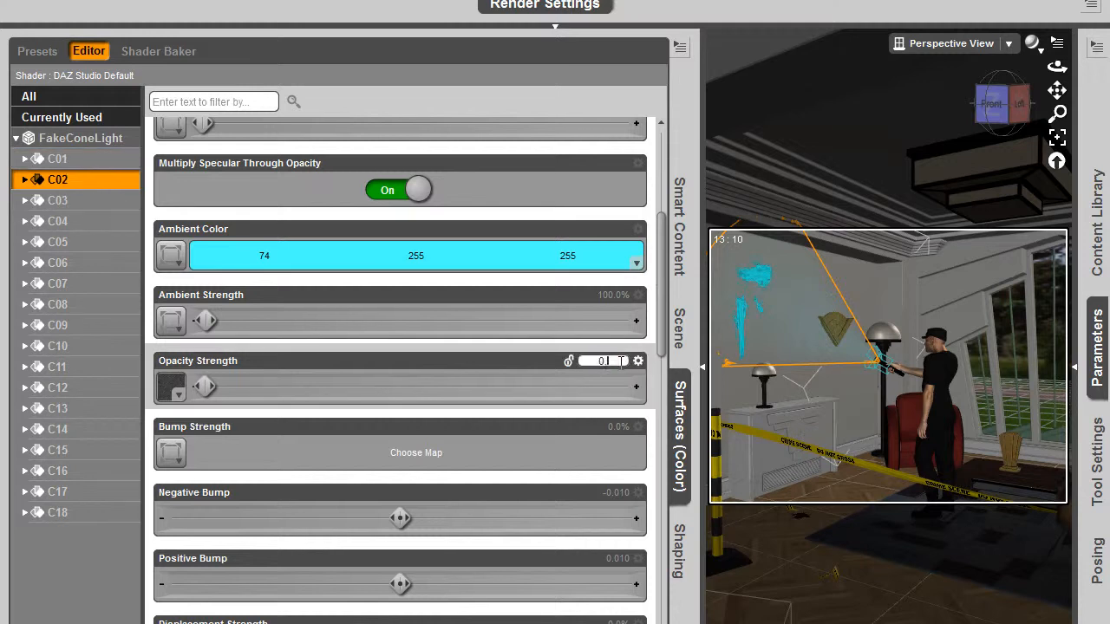
text(45)
key(Return)
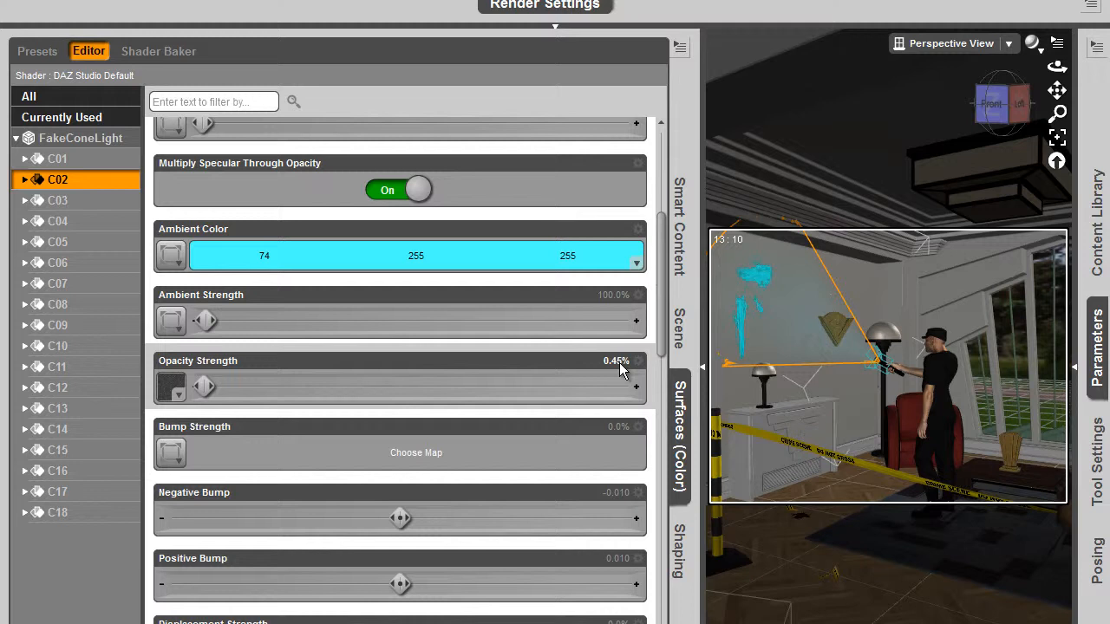
Set the opacity strength of the FakeConeLight's C03 surface to 0.45% and of C04 to 0.5%
click(60, 200)
click(615, 362)
text(0.45)
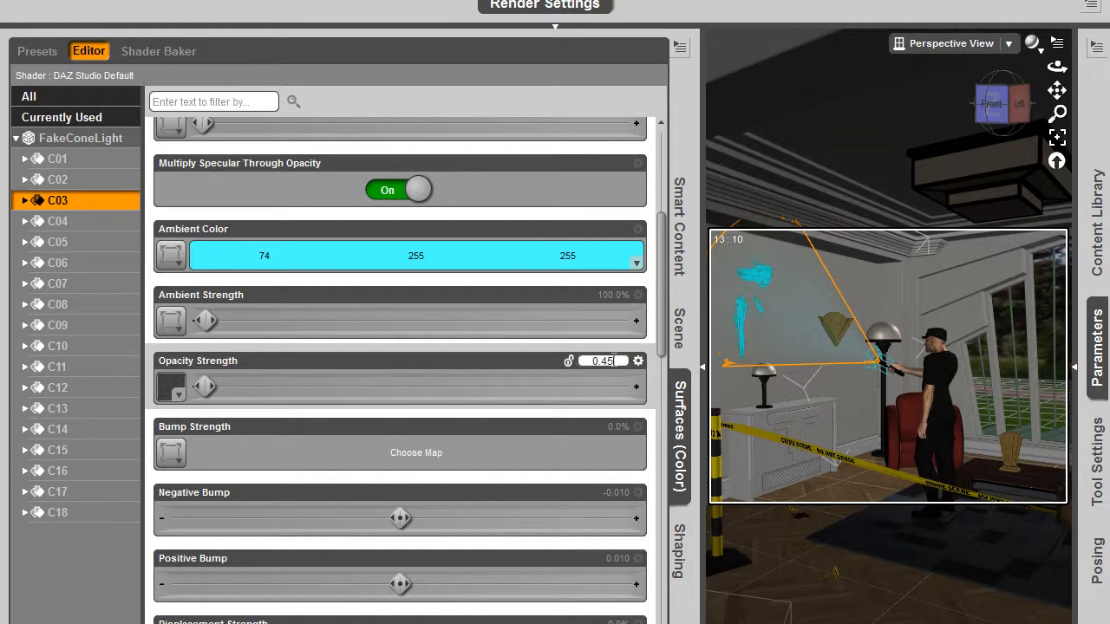
key(Return)
click(56, 222)
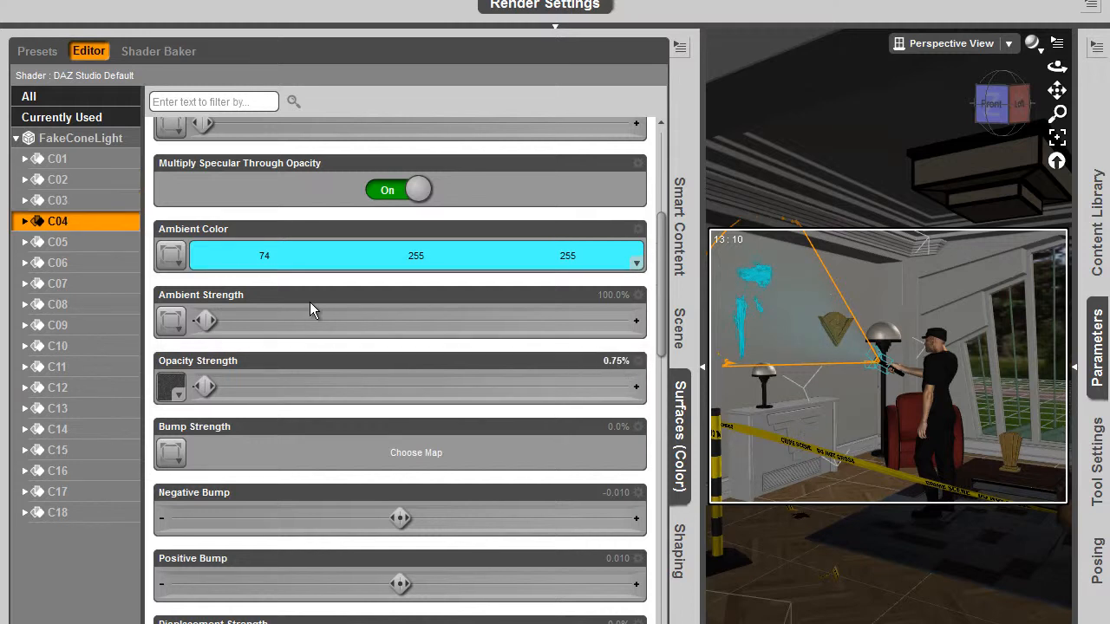
click(607, 369)
text(0.5)
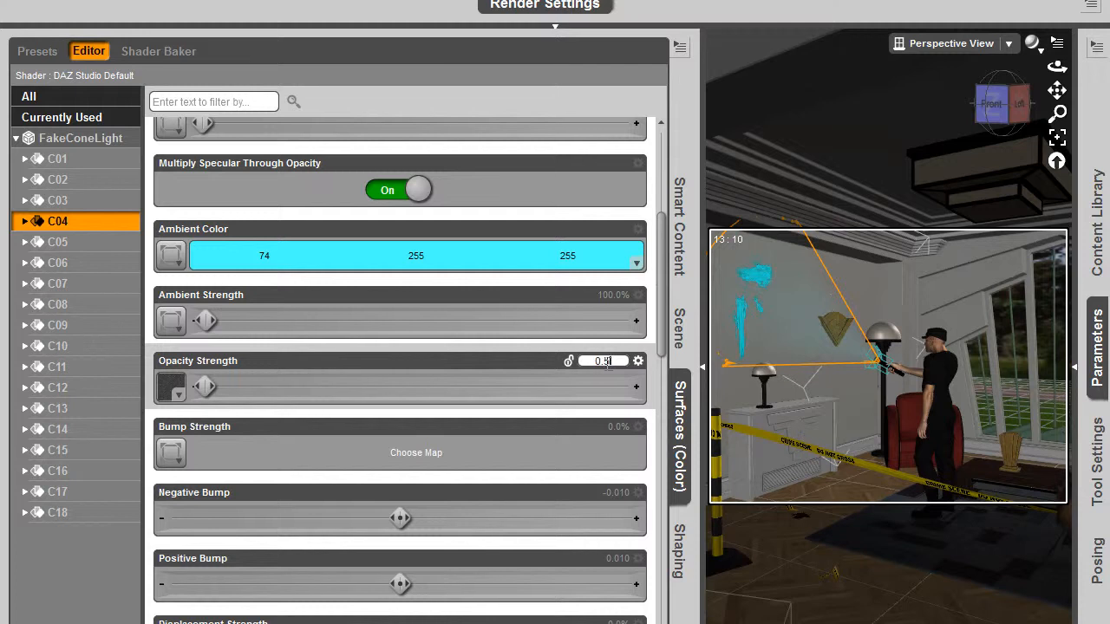
key(Return)
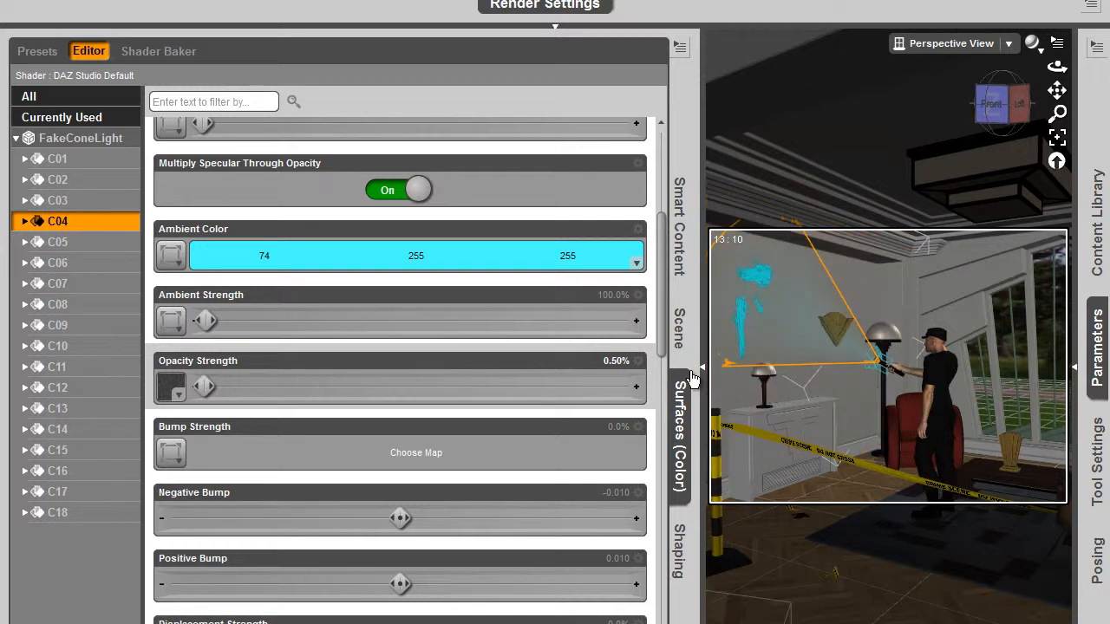
Review the diffuse, specular and ambient settings of the FakeConeLight surfaces C01 to C04, then restore the large viewport
drag(664, 294, 659, 217)
click(112, 203)
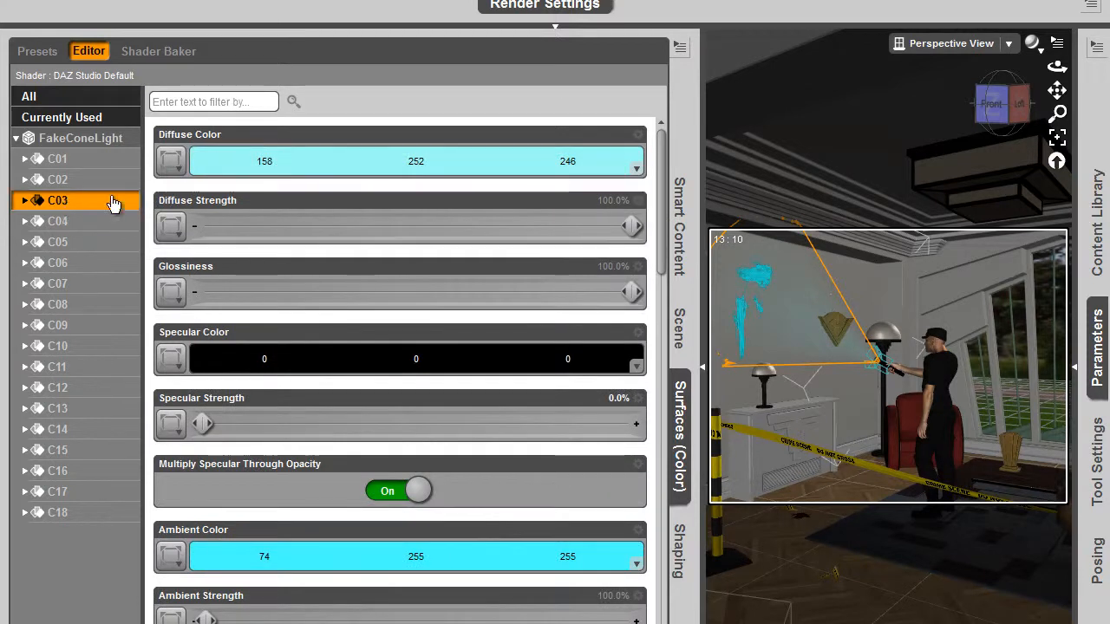
click(110, 180)
click(110, 160)
click(105, 181)
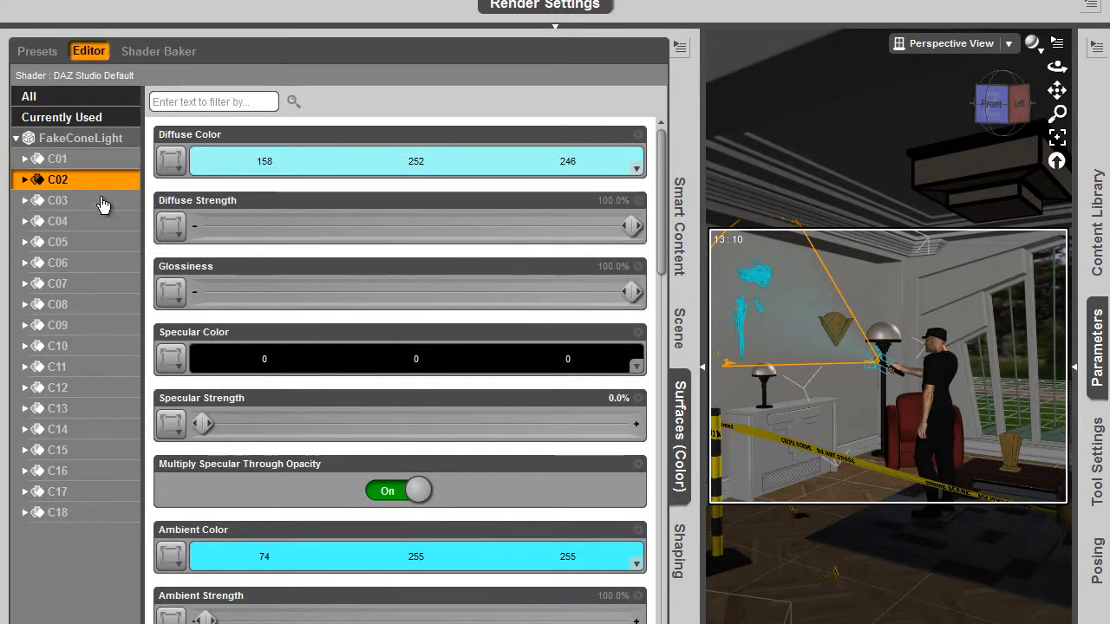
click(102, 202)
click(99, 224)
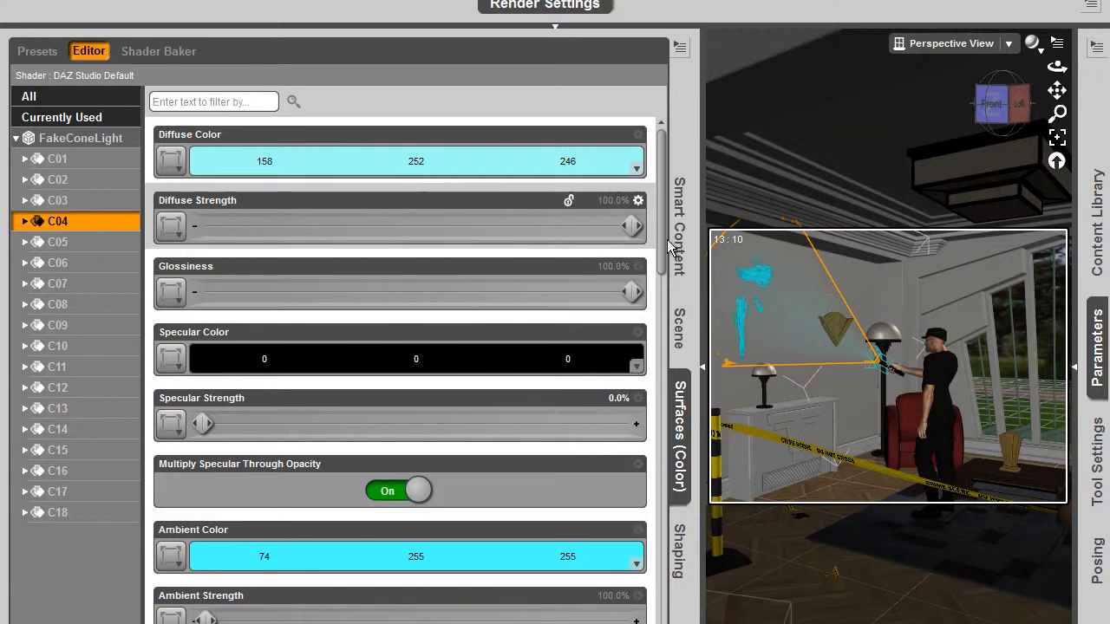
scroll(663, 249, down, 1)
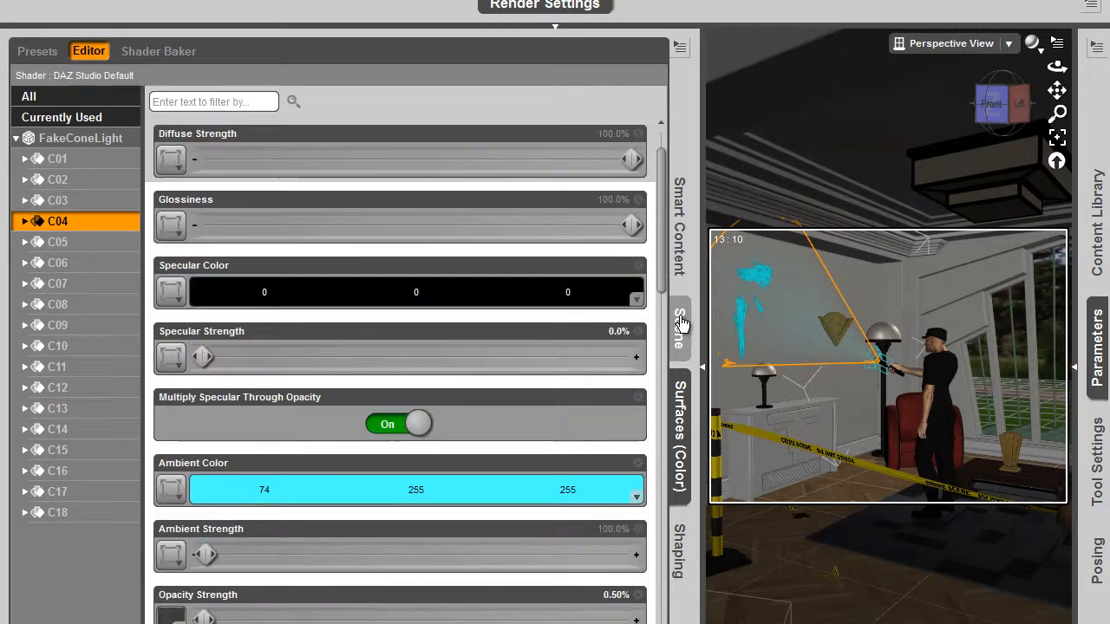
click(702, 367)
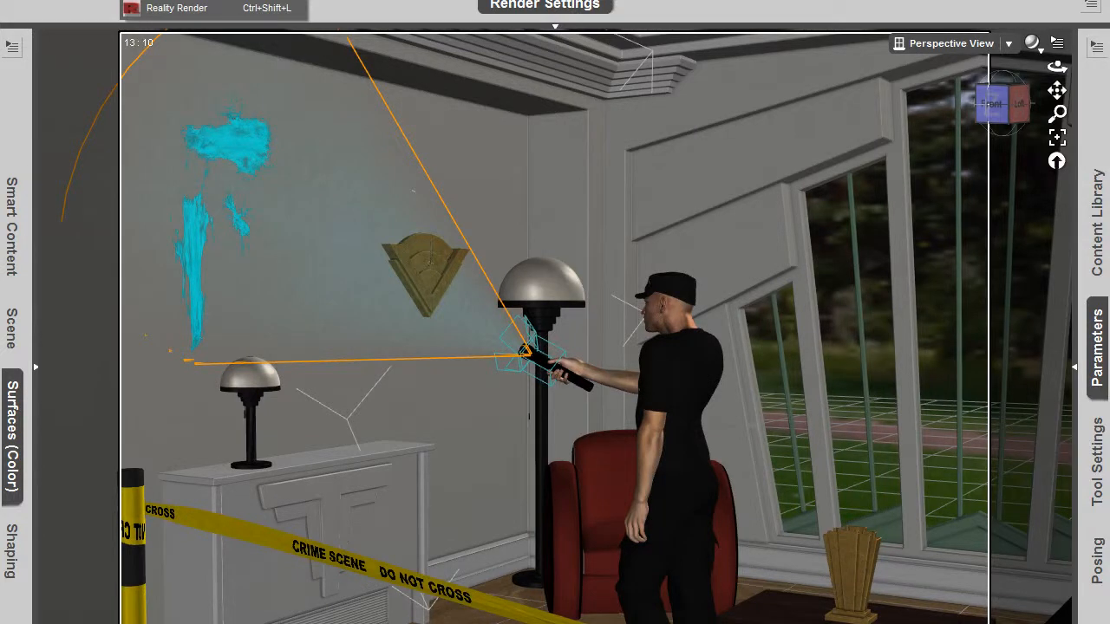
Set the render width to 650 pixels with constrained proportions, and restore the large viewport
click(214, 0)
scroll(502, 203, up, 5)
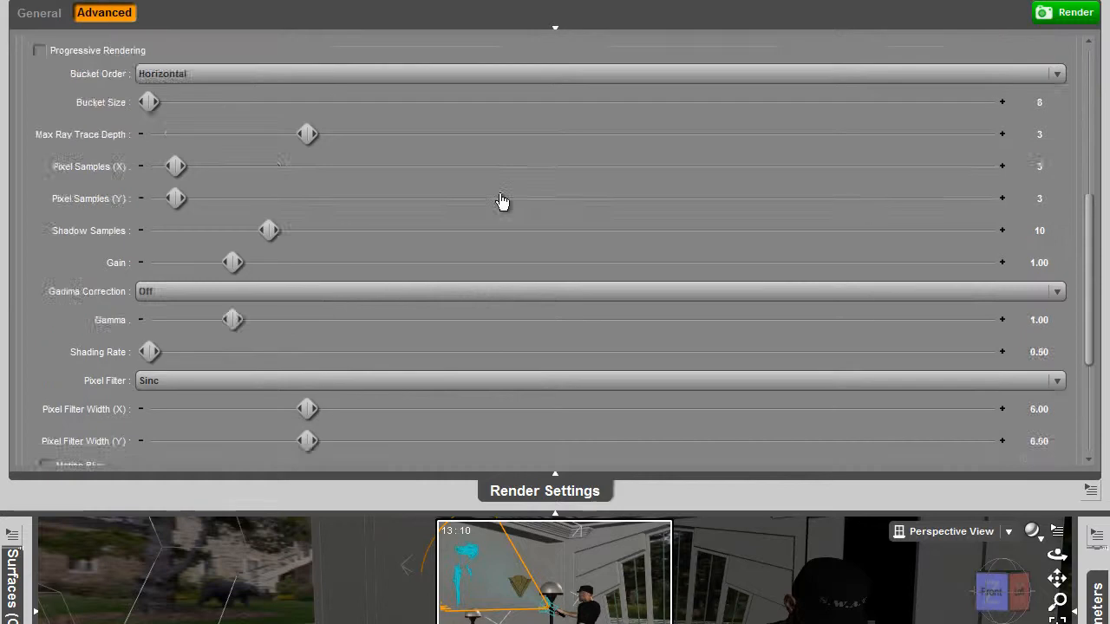
double_click(326, 146)
text(650)
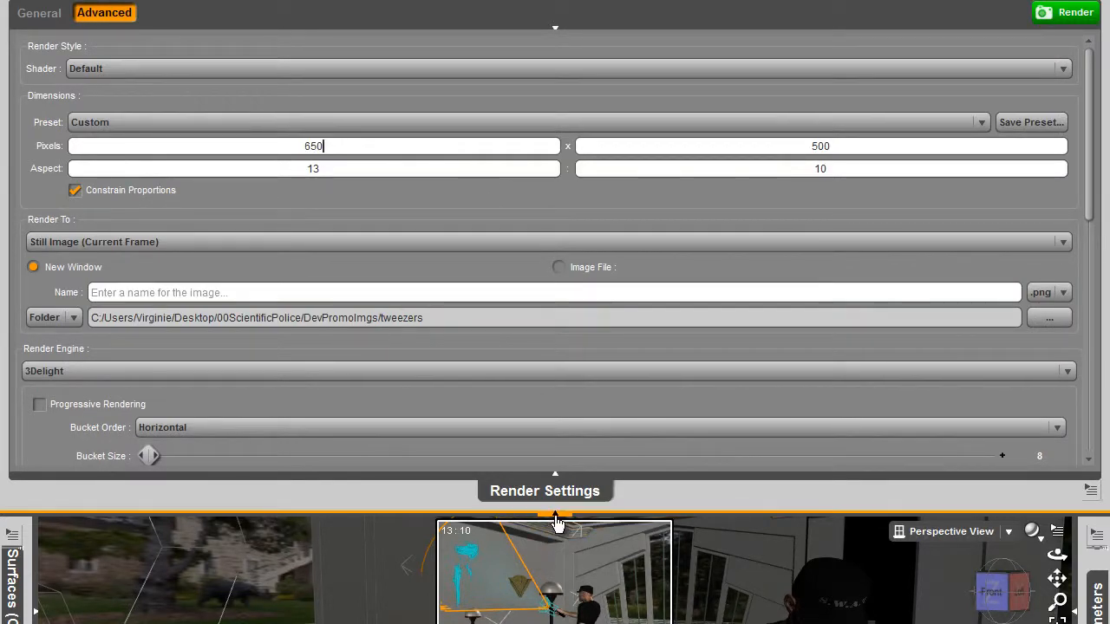
click(556, 517)
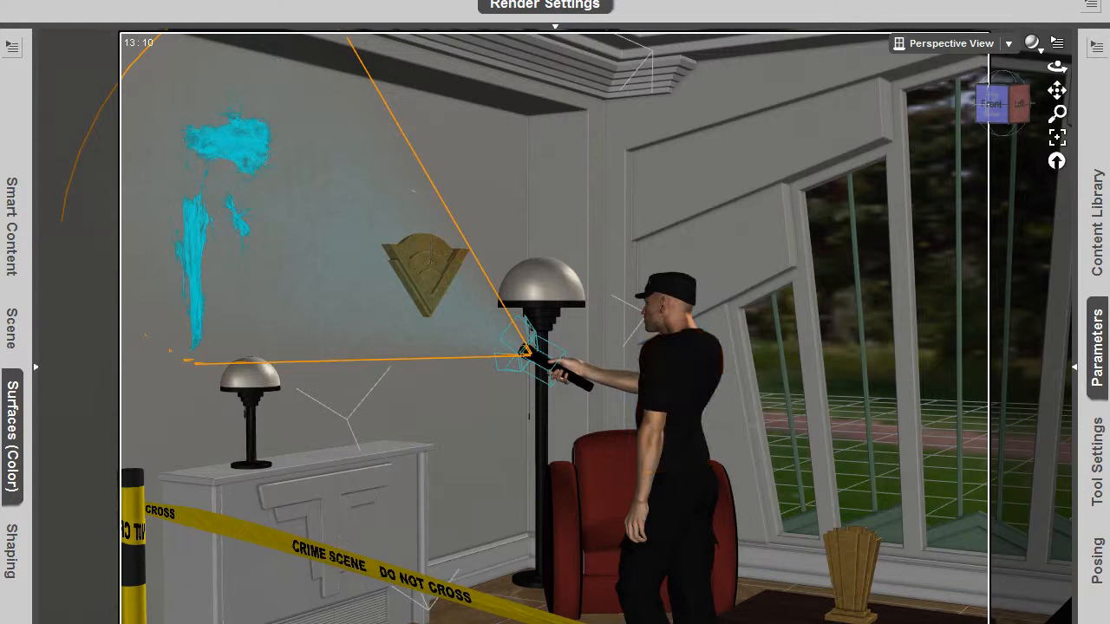
Render the crime scene to a new window, inspect the blue beam on the wall, and close the render without saving
click(138, 1)
click(189, 1)
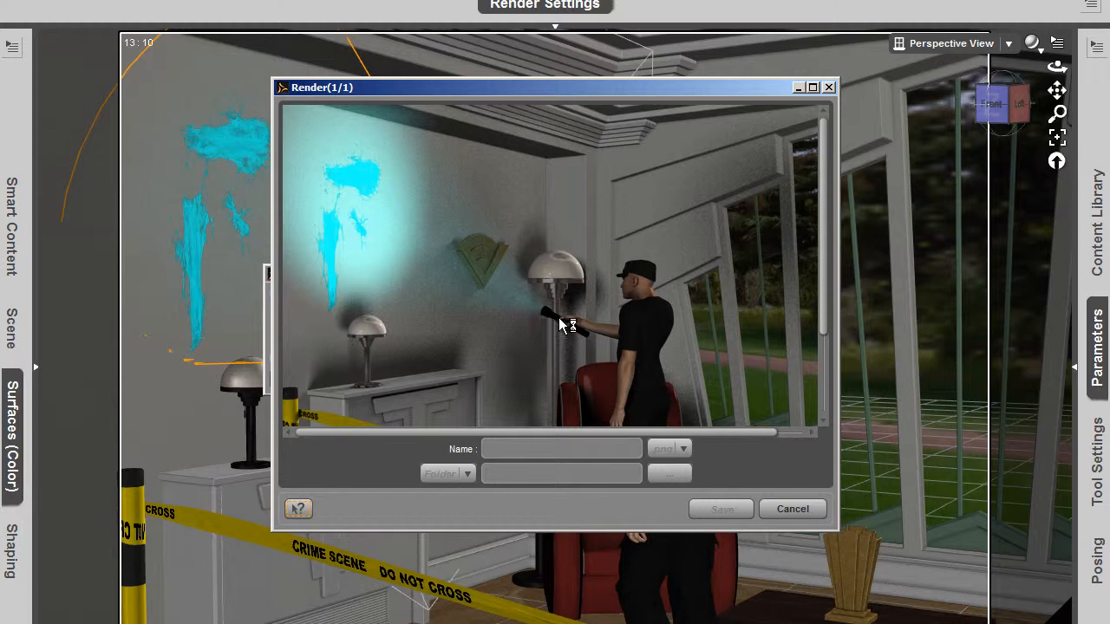
drag(828, 306, 814, 256)
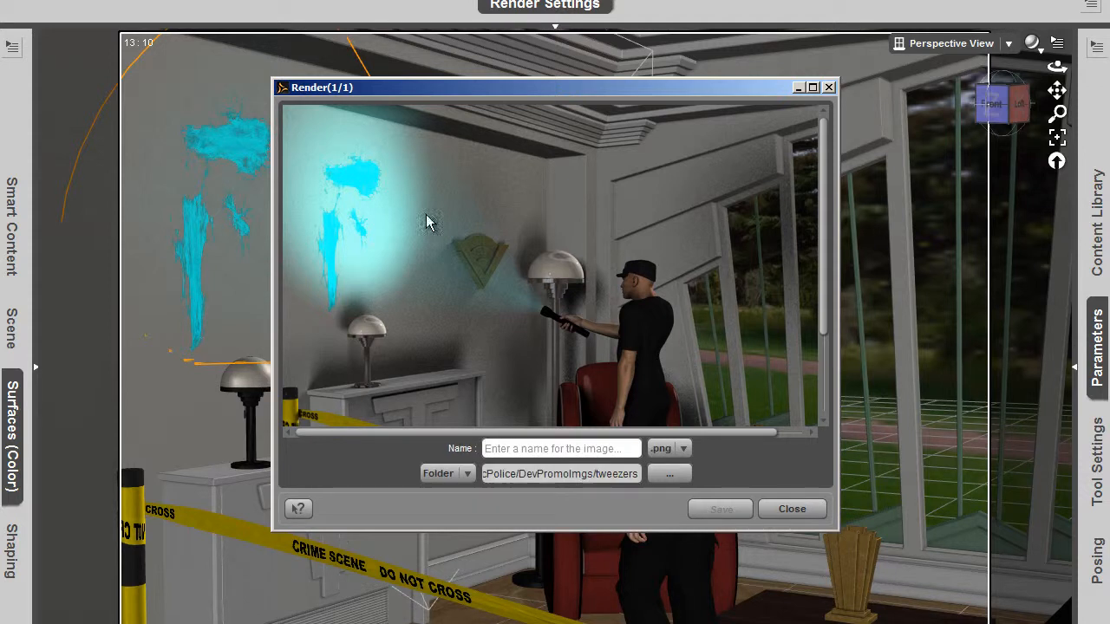
click(791, 510)
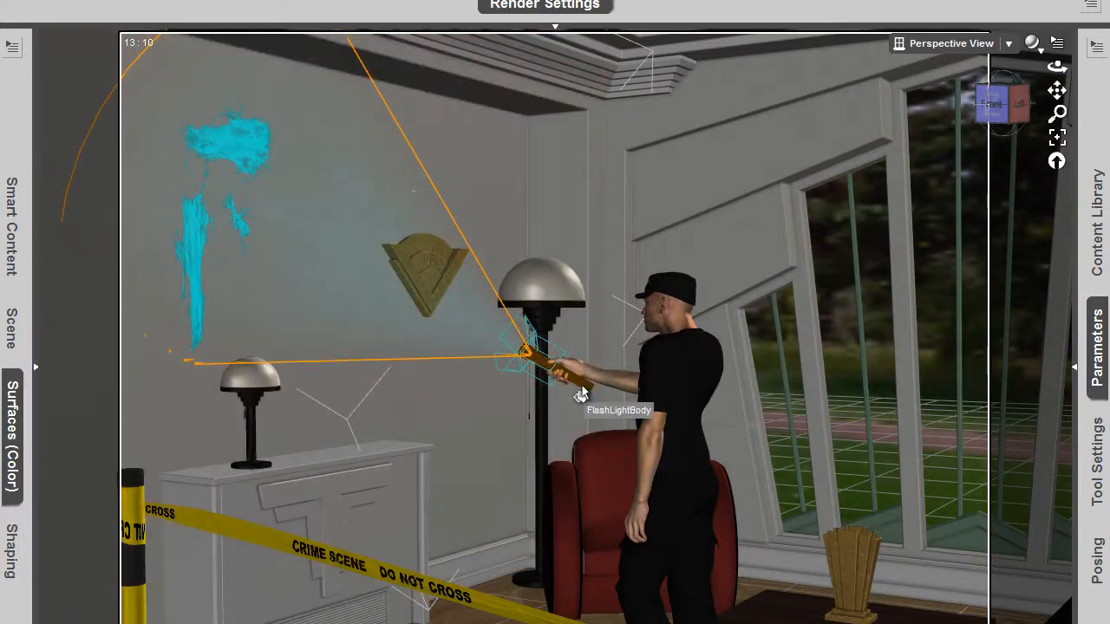
Select the BlueSpotlight parented to CSFlashLight (2) in the figure's right hand
click(540, 377)
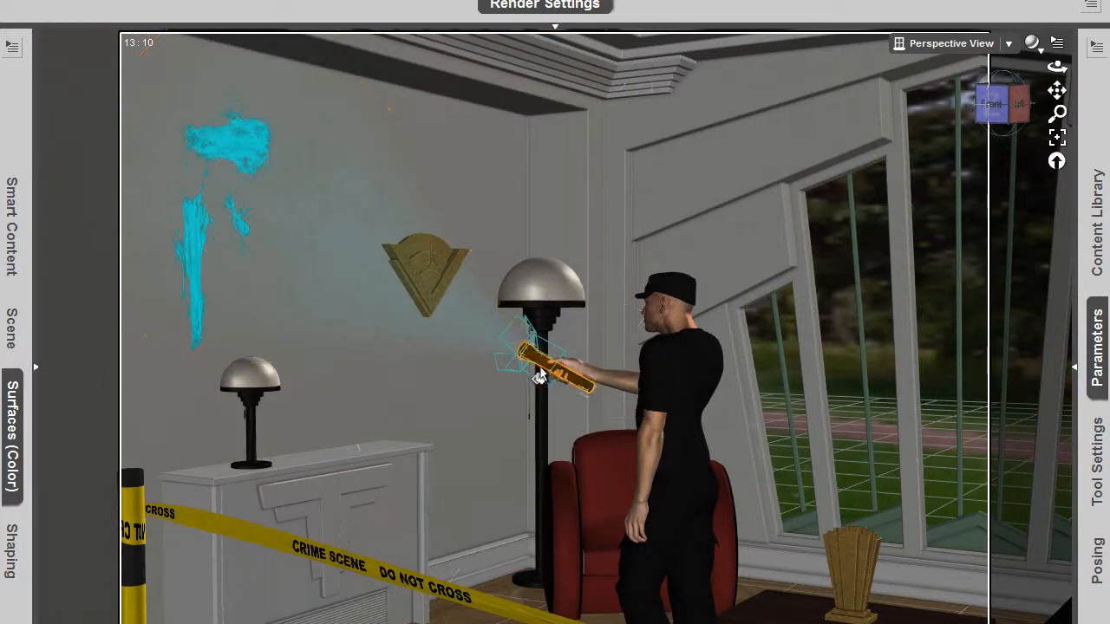
click(506, 1)
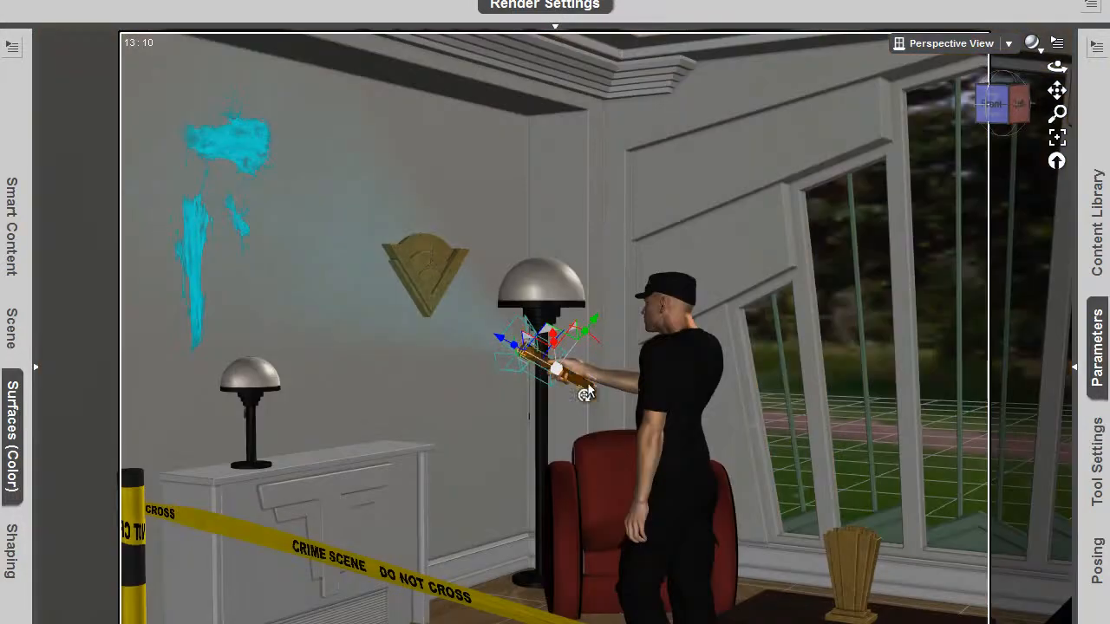
click(12, 434)
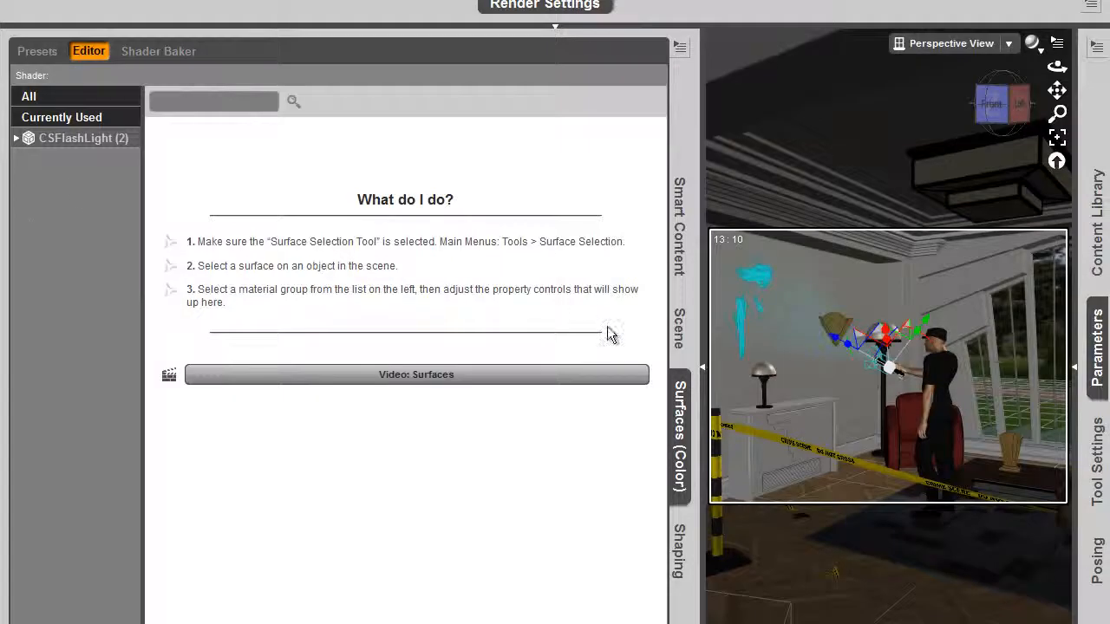
click(678, 328)
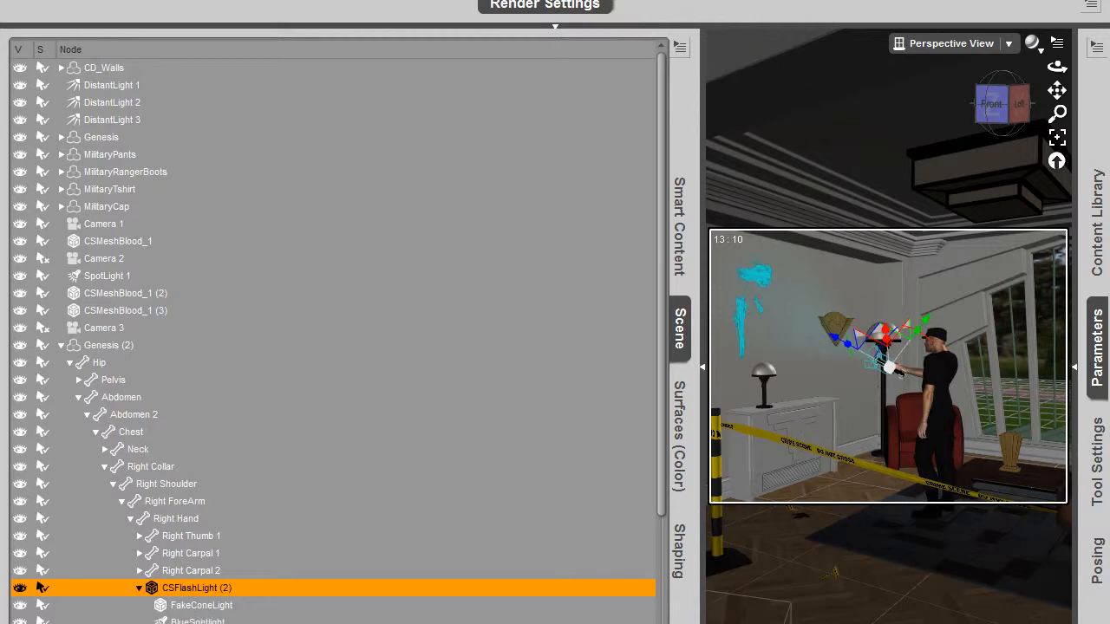
click(197, 620)
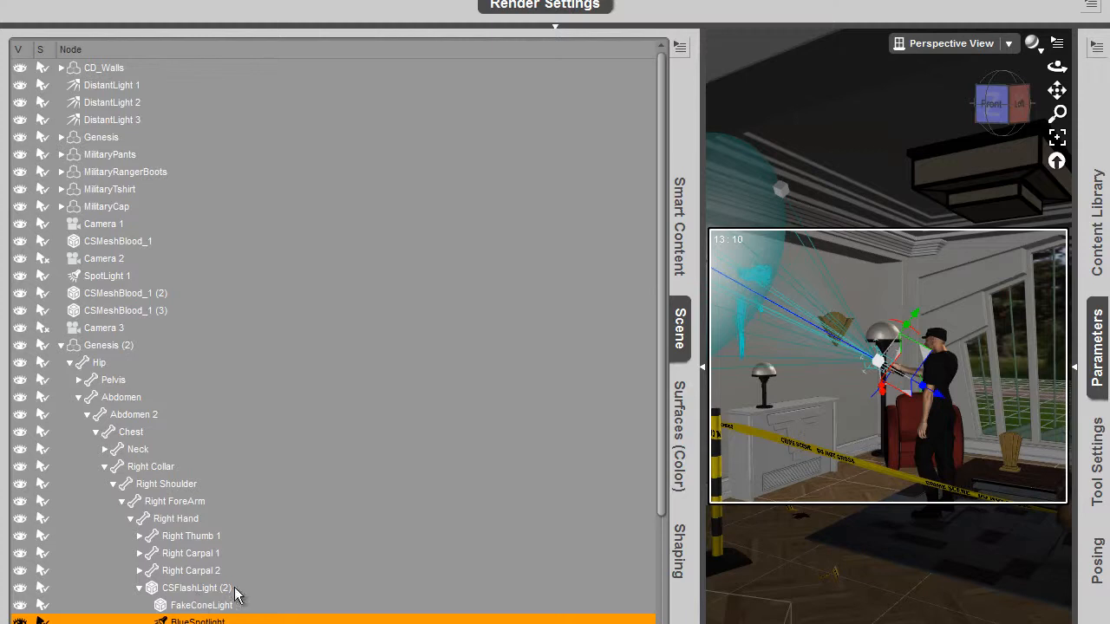
Set the BlueSpotlight's light intensity to 30%
click(704, 373)
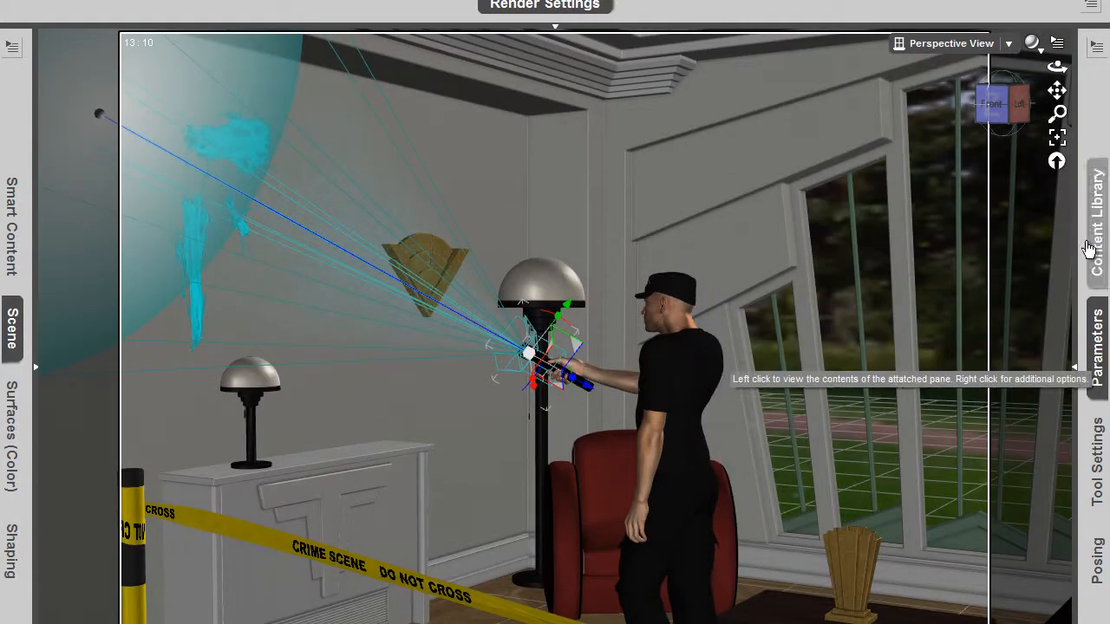
click(1096, 364)
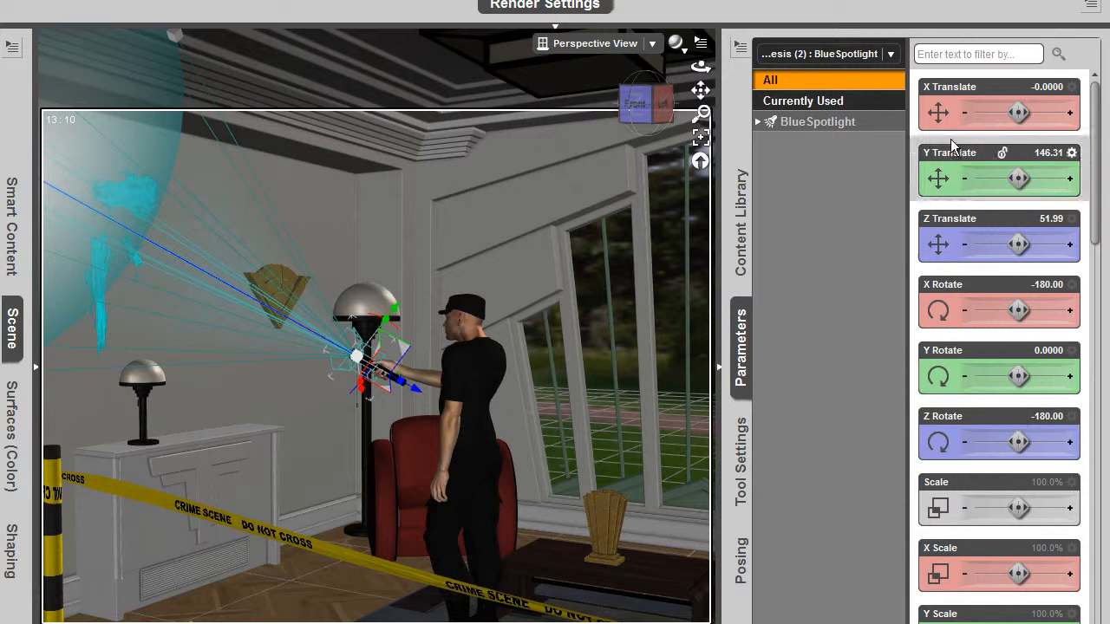
click(806, 122)
click(758, 121)
click(796, 205)
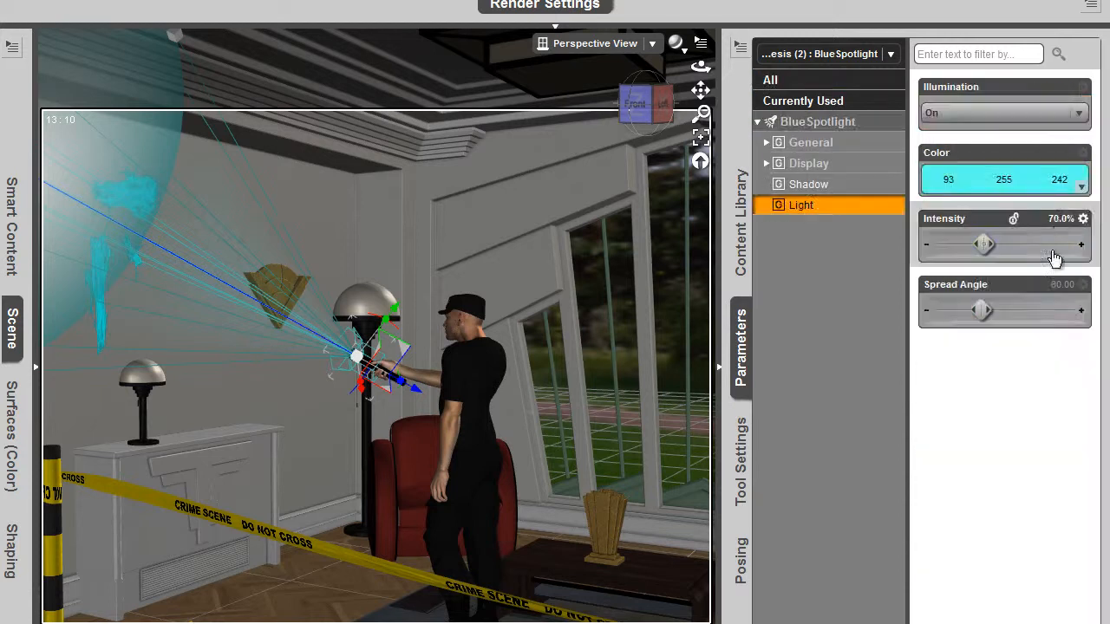
click(1059, 218)
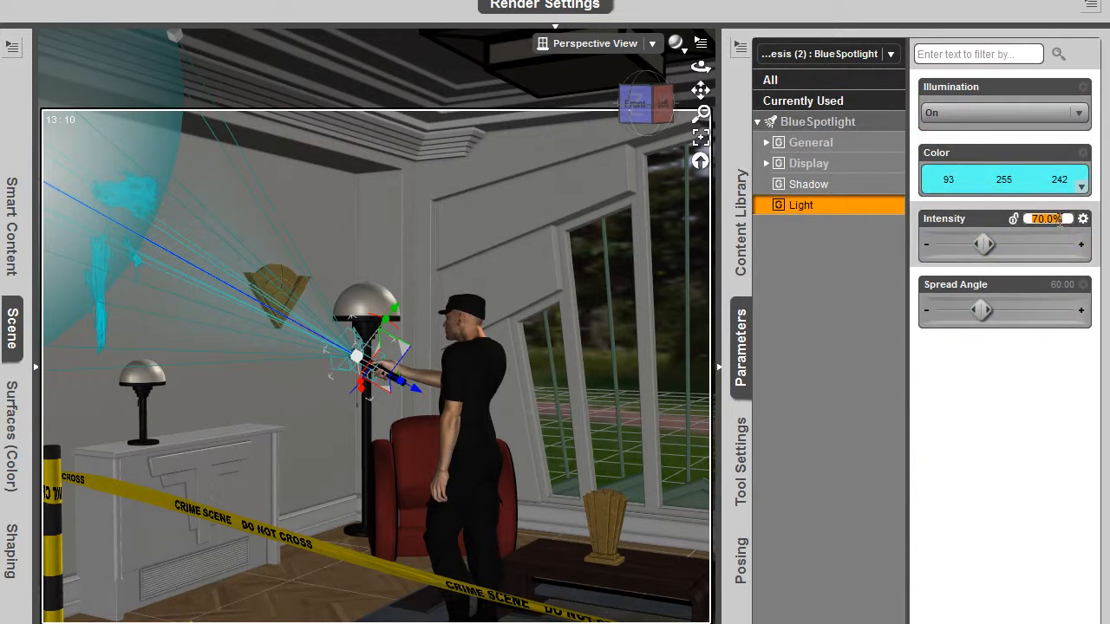
text(30.)
key(Return)
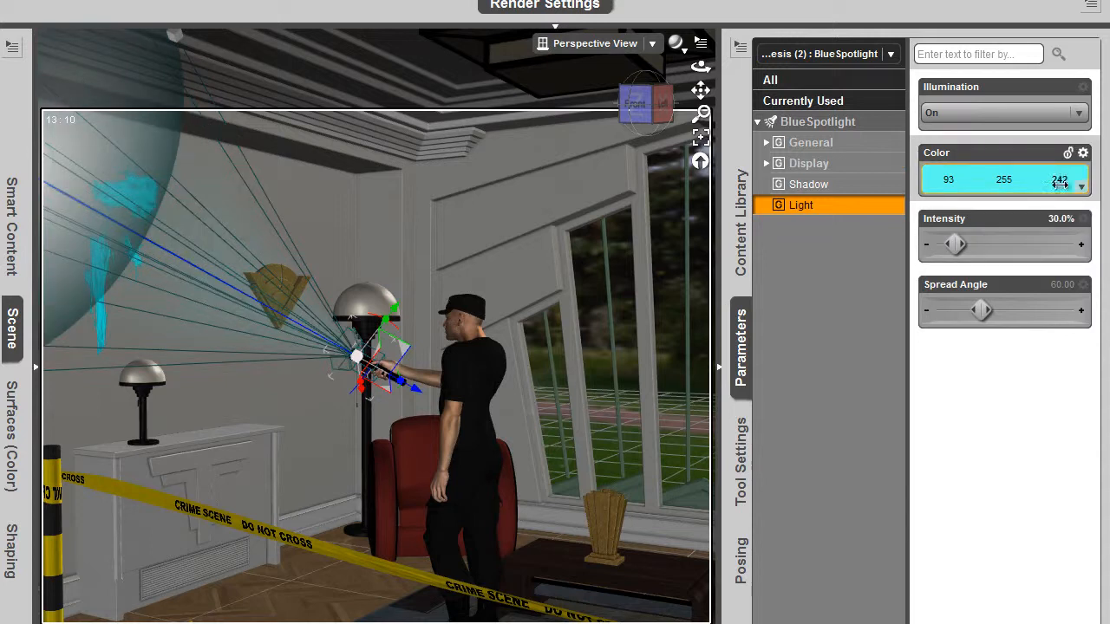
Change the BlueSpotlight's color to pale green-blue, RGB 194, 255, 232, and restore the large viewport
click(1079, 180)
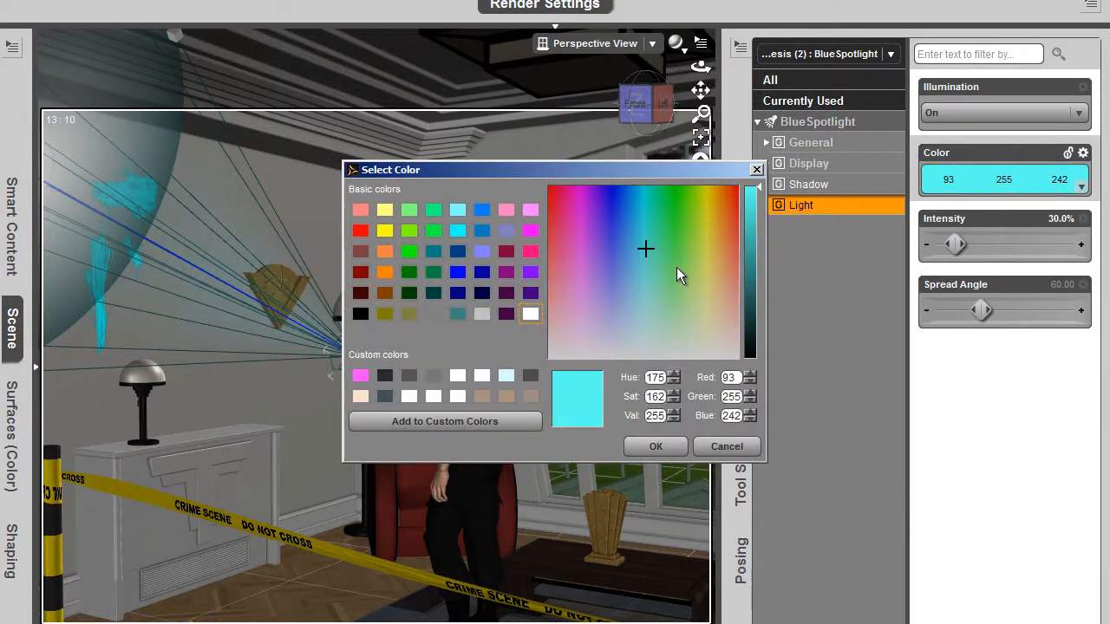
drag(657, 293, 656, 317)
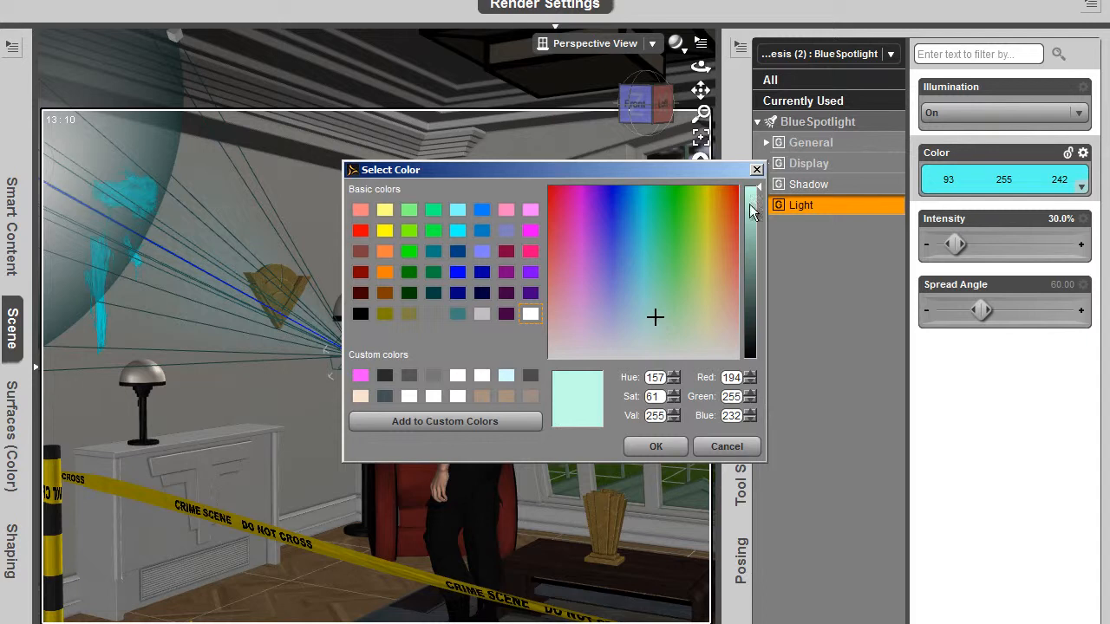
click(656, 448)
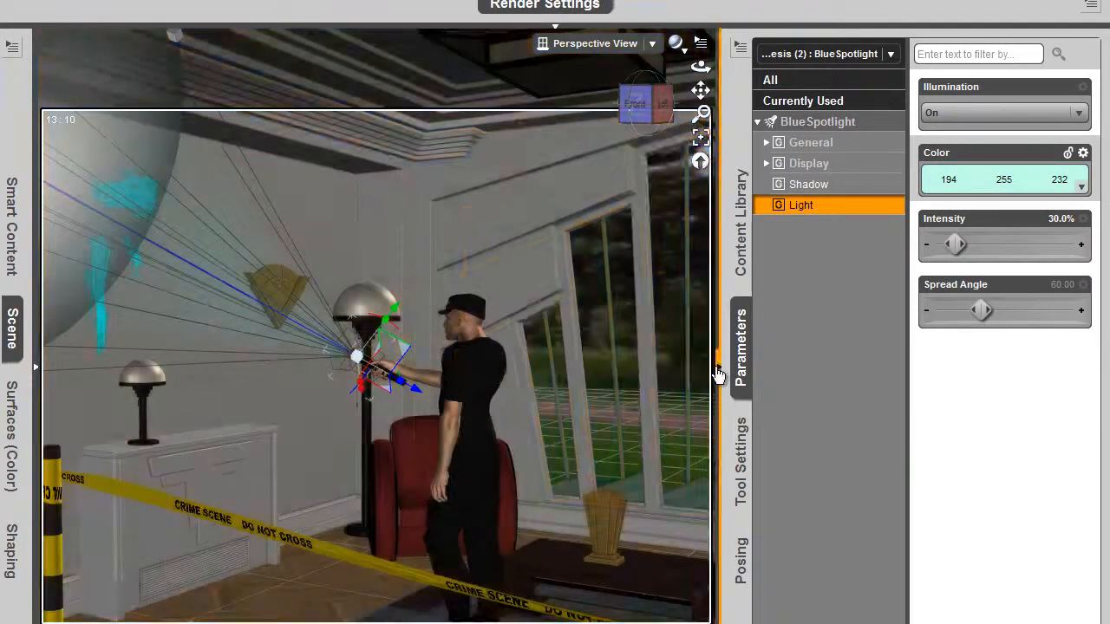
click(718, 371)
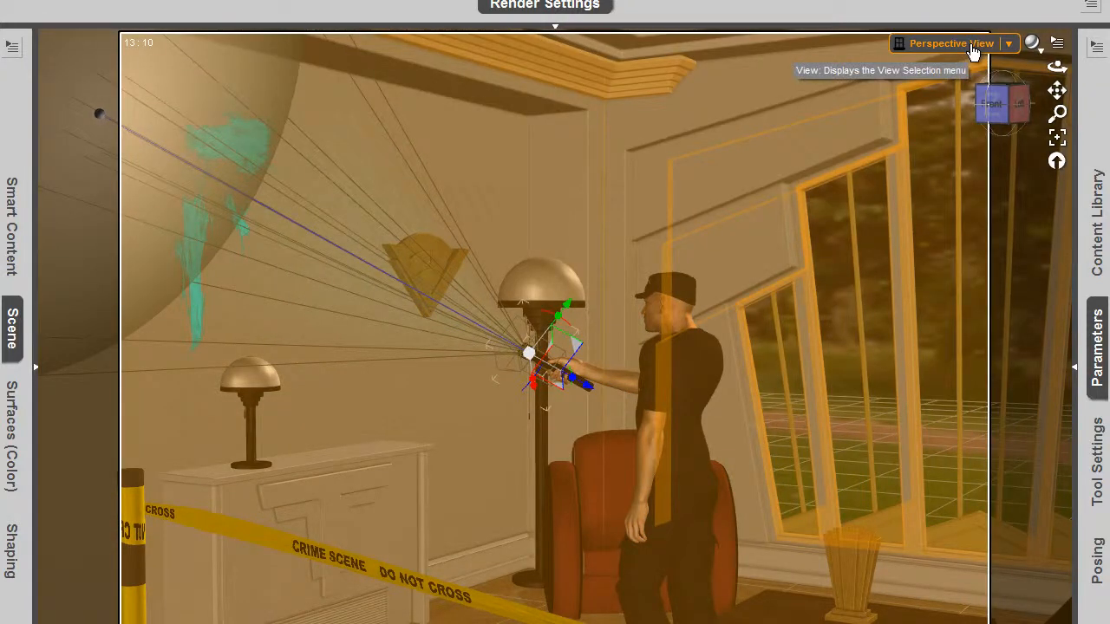
Spot-render the wall area around the blood stains and flashlight beam from a slightly higher viewpoint, and cancel the render partway
click(971, 43)
key(Escape)
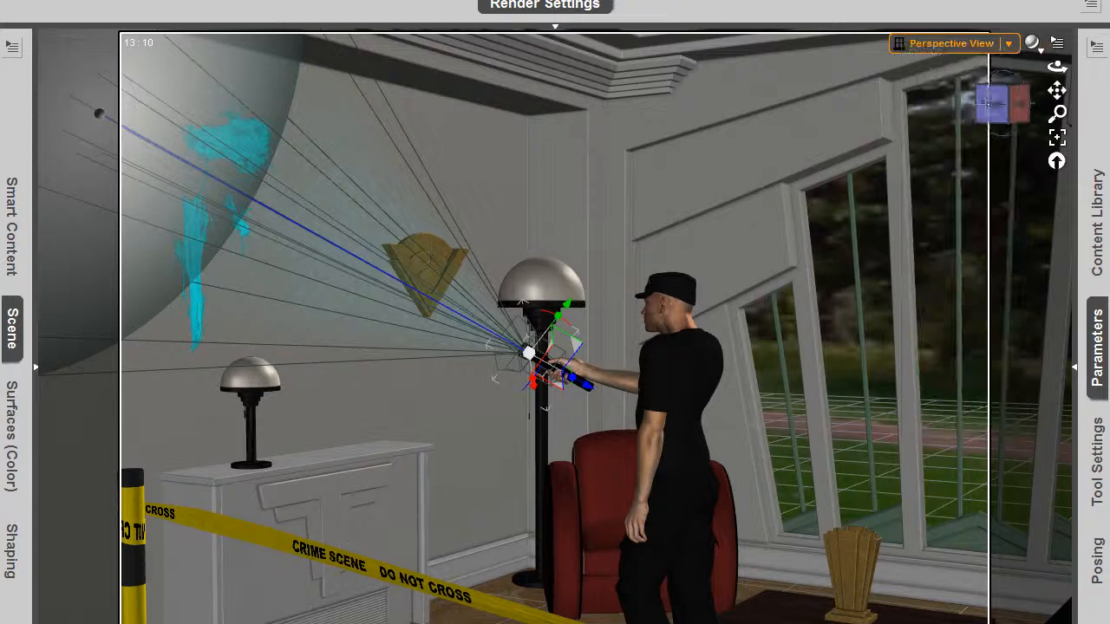
mouse_move(1057, 67)
mouse_down()
mouse_move(1005, 73)
mouse_move(1064, 80)
mouse_up()
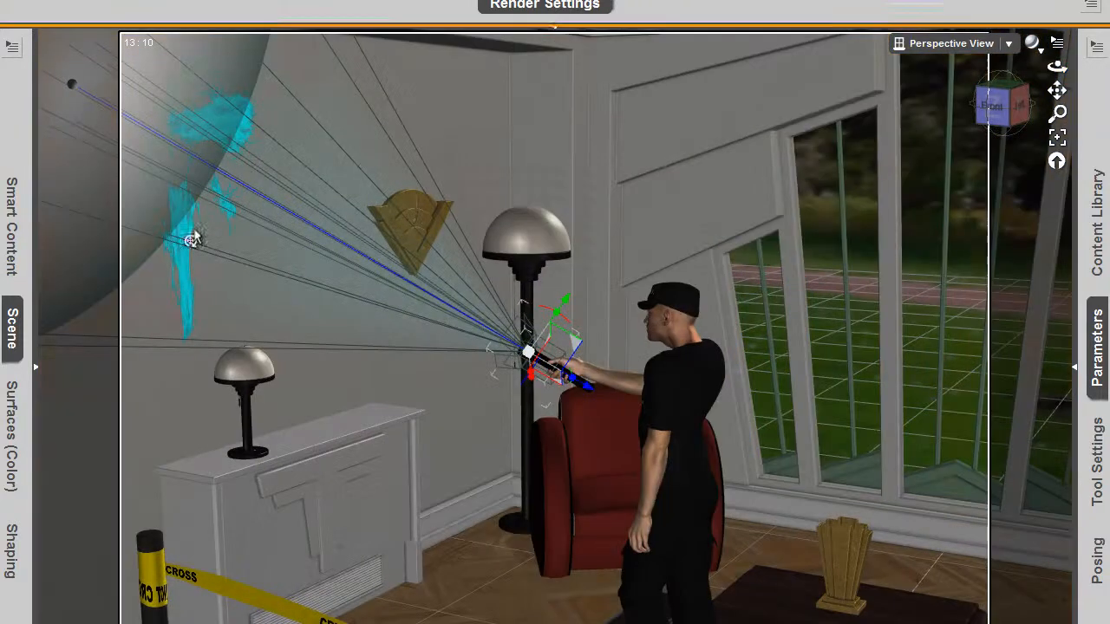
click(392, 492)
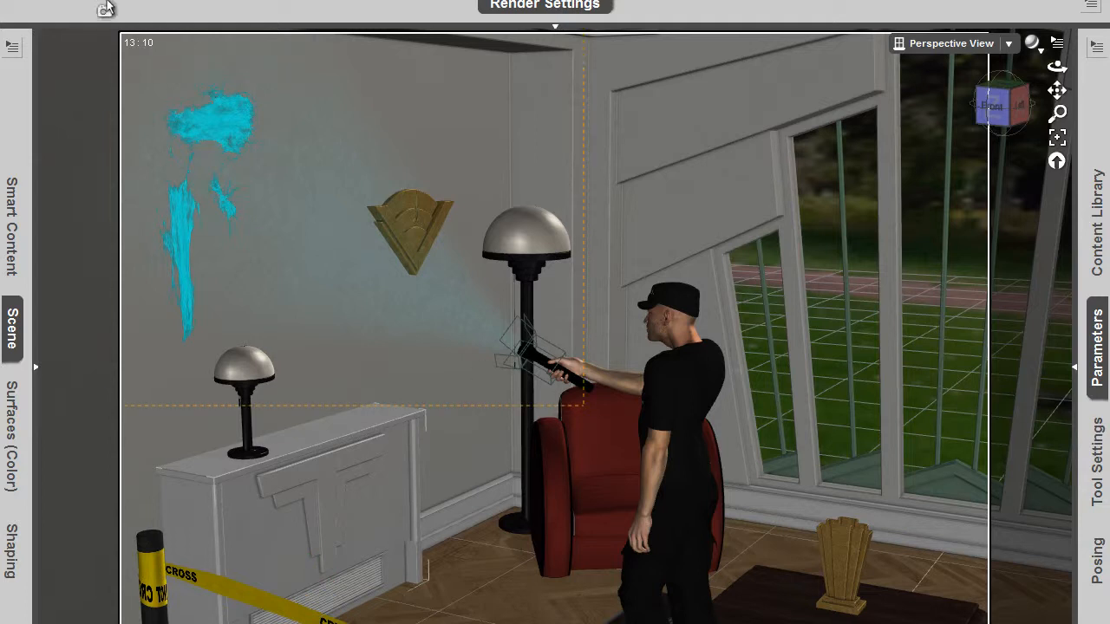
click(116, 11)
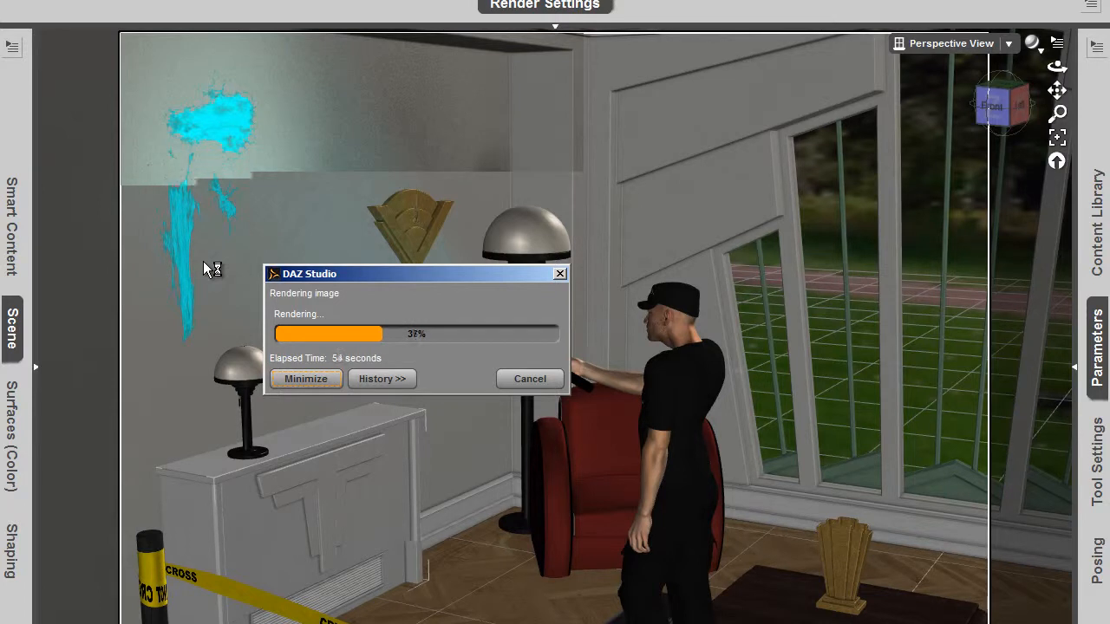
drag(468, 275, 552, 381)
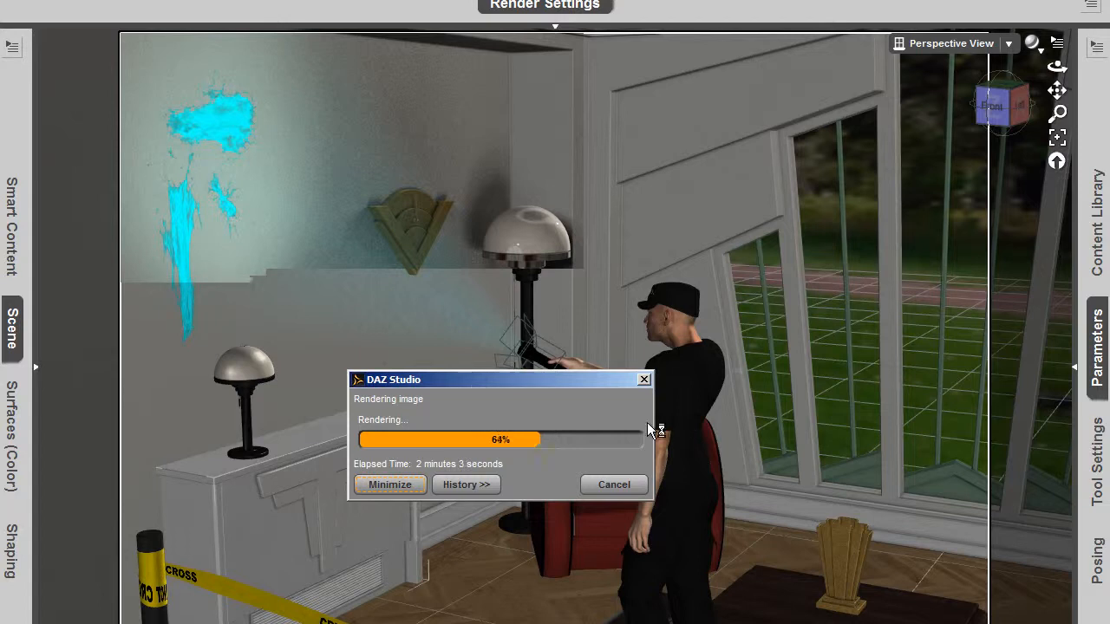
click(626, 492)
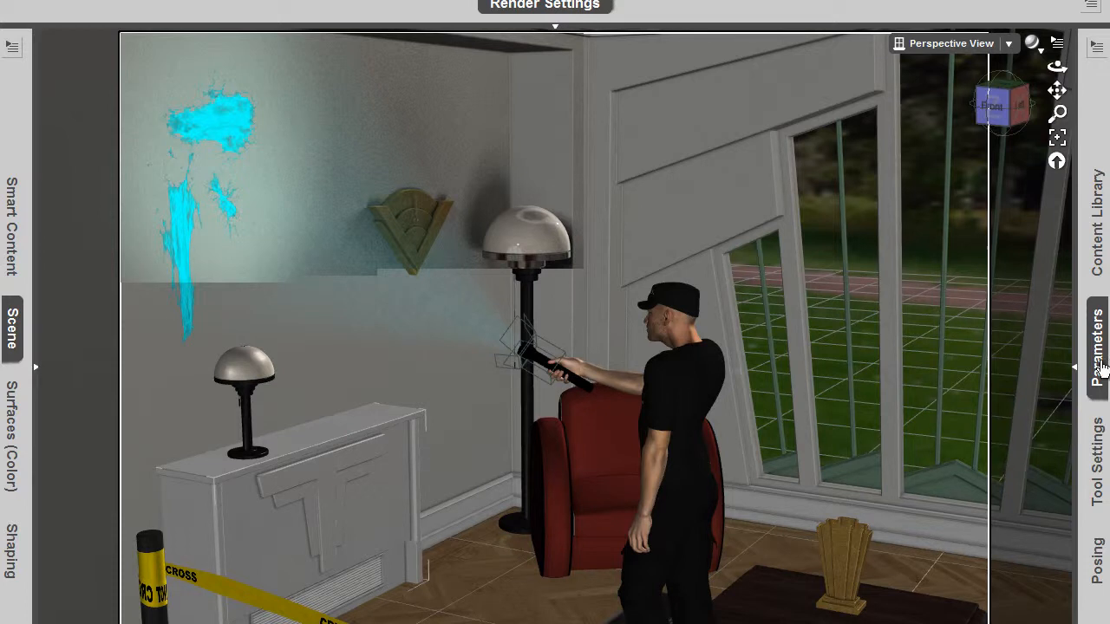
Review the CSFLNBlueLight, darker blue and CSFLNWhiteLight flashlight sets in the content library
click(1096, 221)
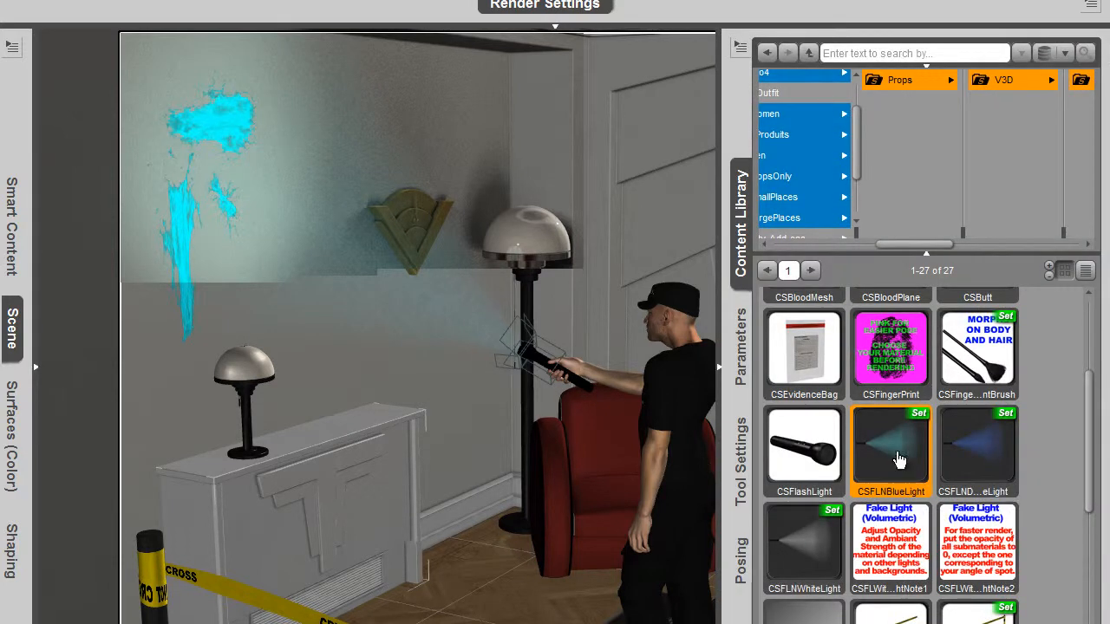
click(969, 468)
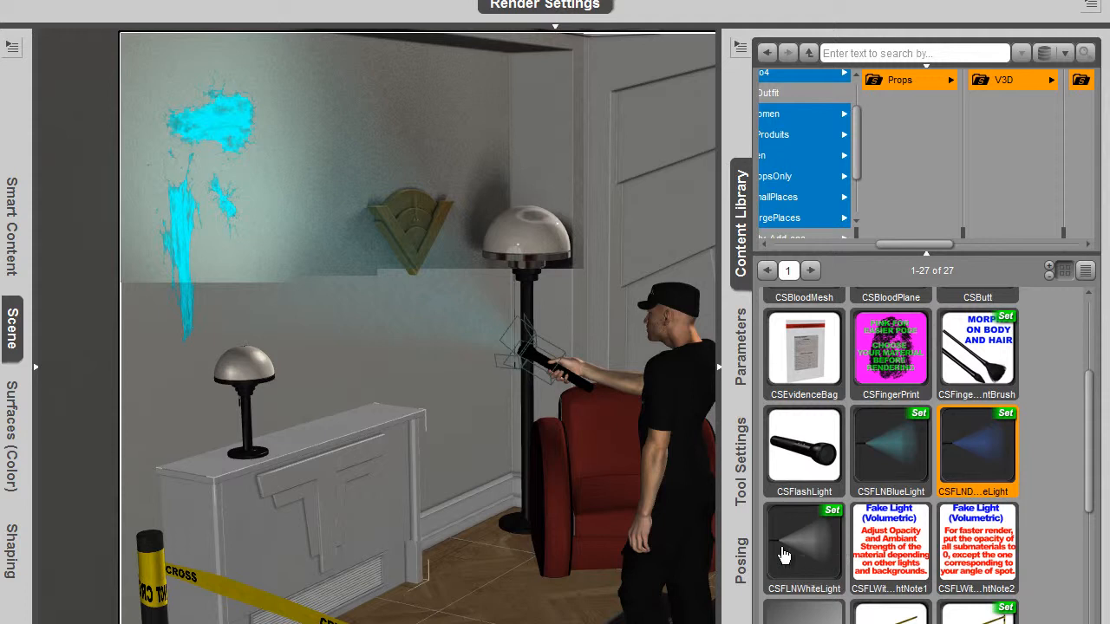
click(893, 468)
click(826, 534)
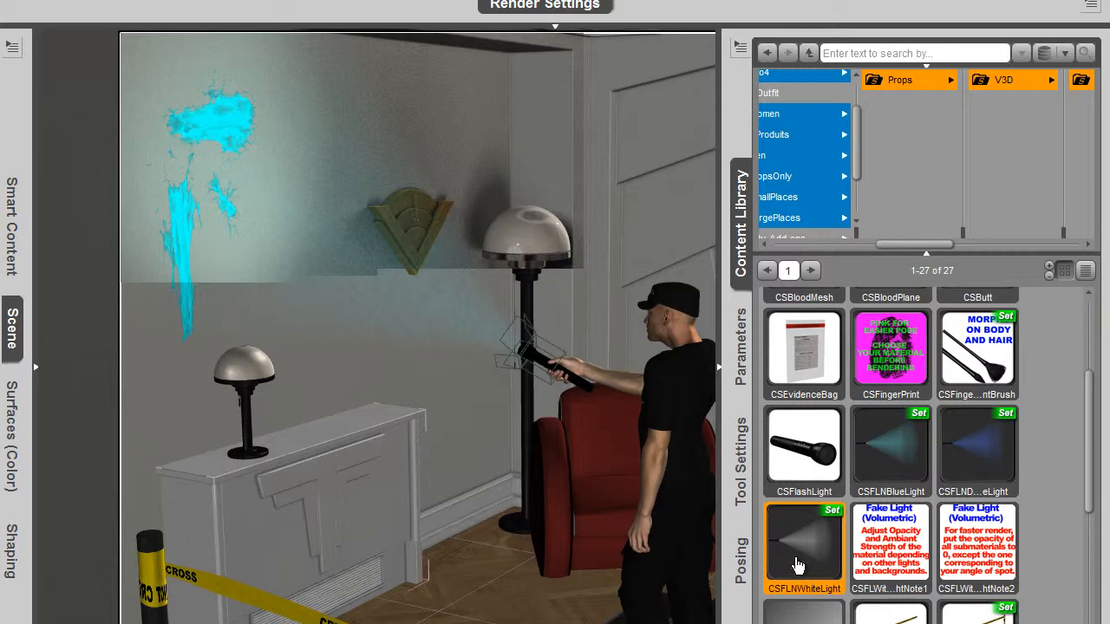
mouse_move(797, 566)
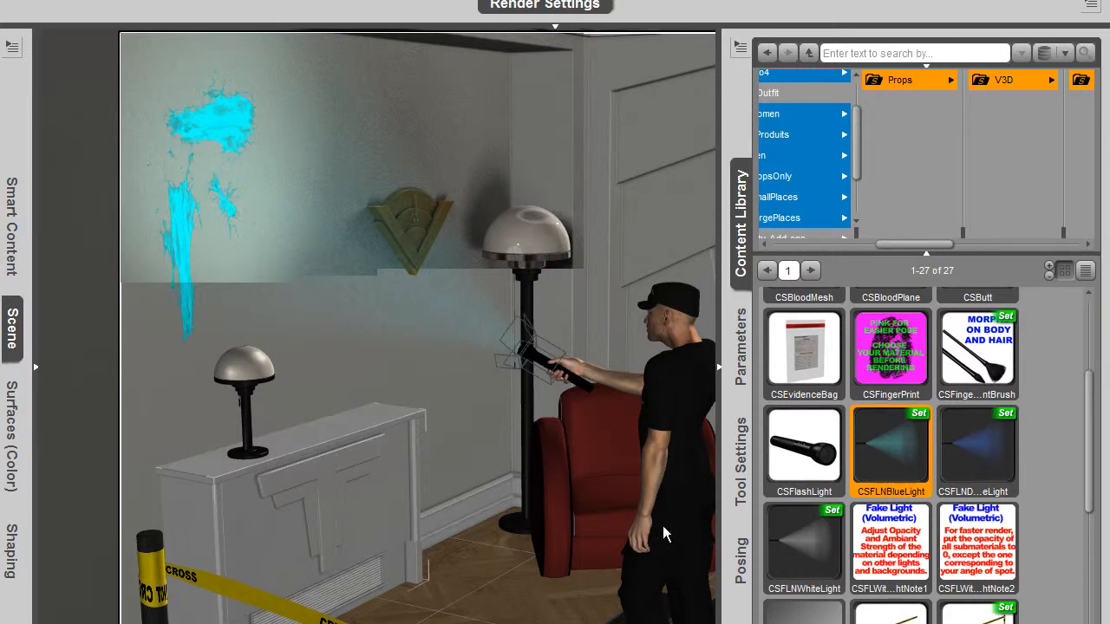
click(991, 464)
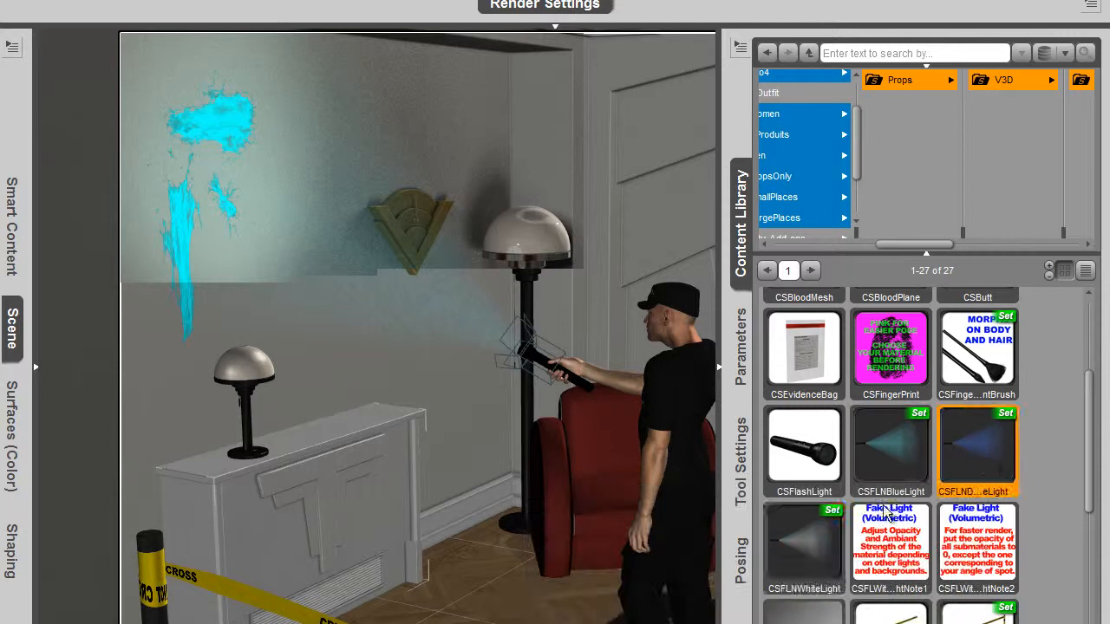
click(816, 551)
mouse_move(906, 460)
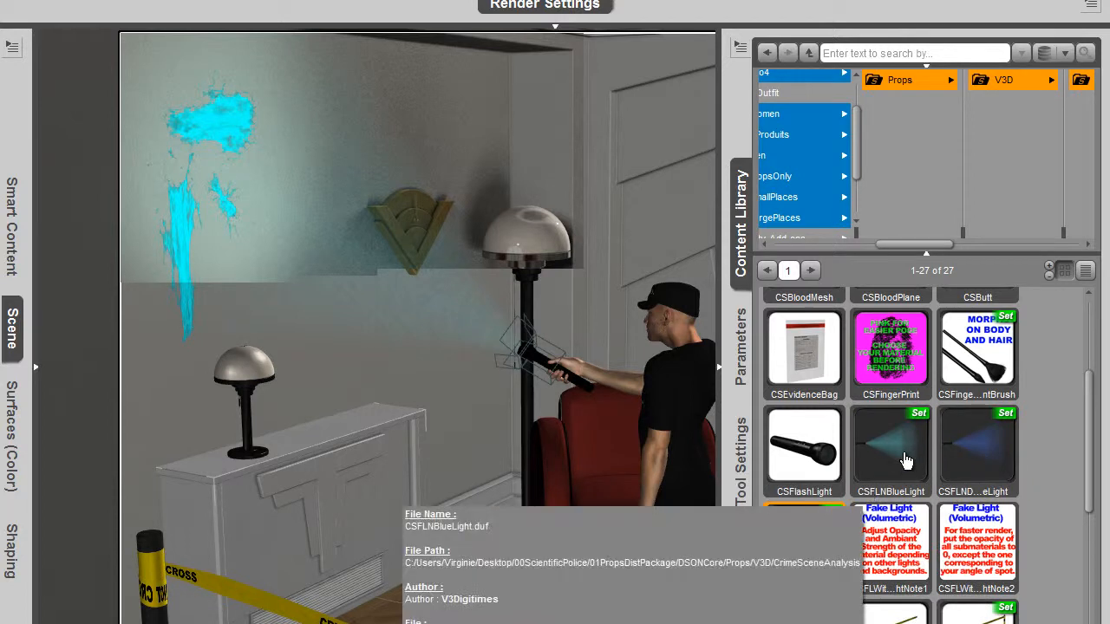